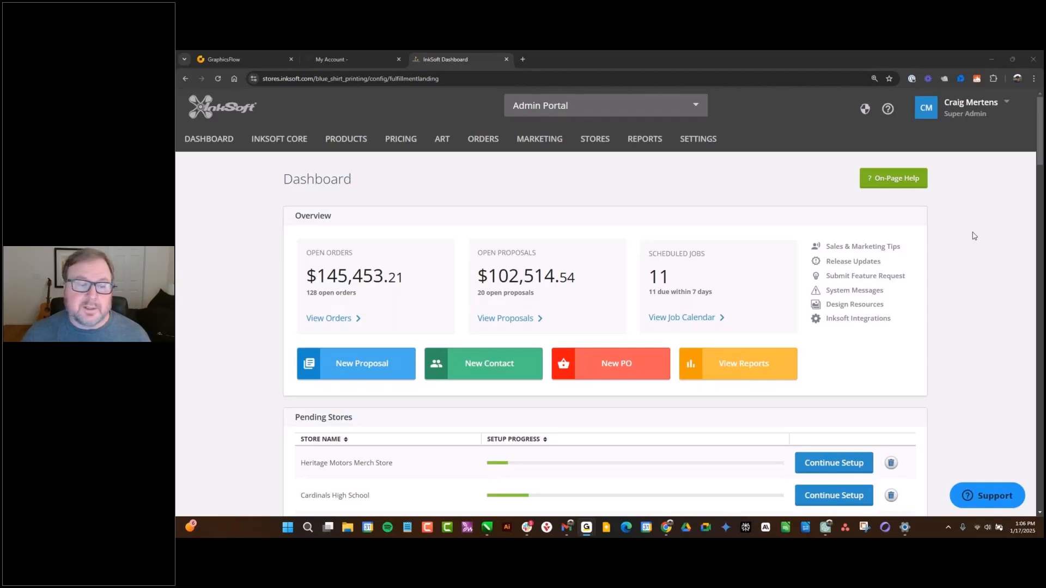
- Examine the dashboard's pending stores, its active stores list and the places where a new store can be created
scroll(975, 235, "down", 1)
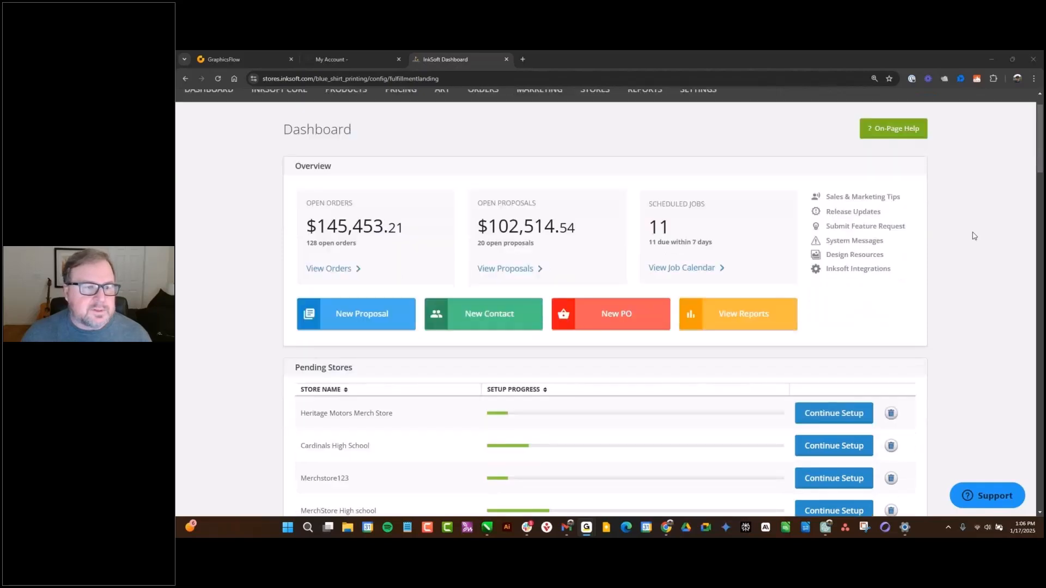
scroll(974, 236, "down", 2)
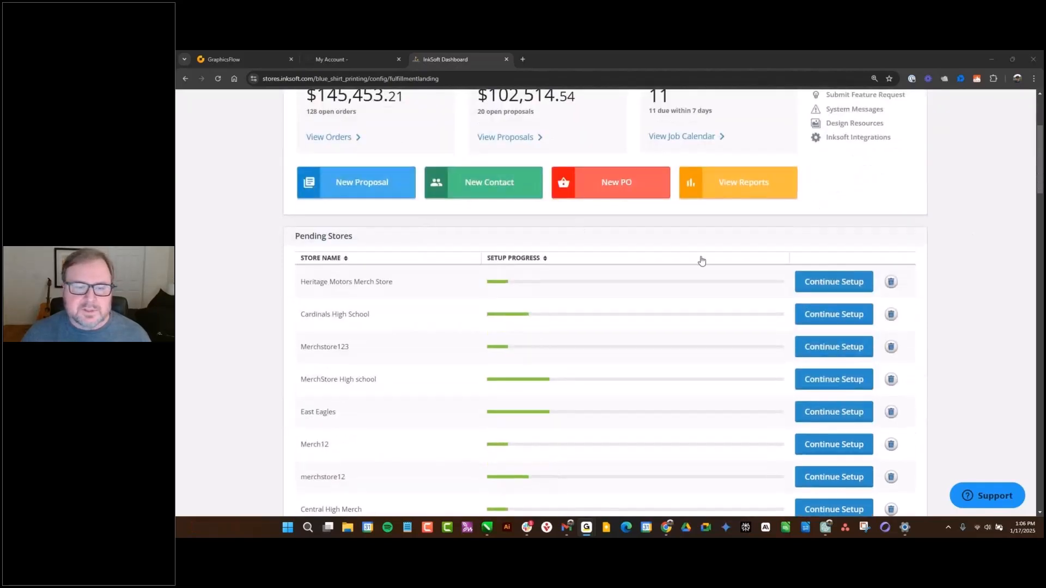
scroll(702, 259, "down", 3)
scroll(702, 259, "down", 3)
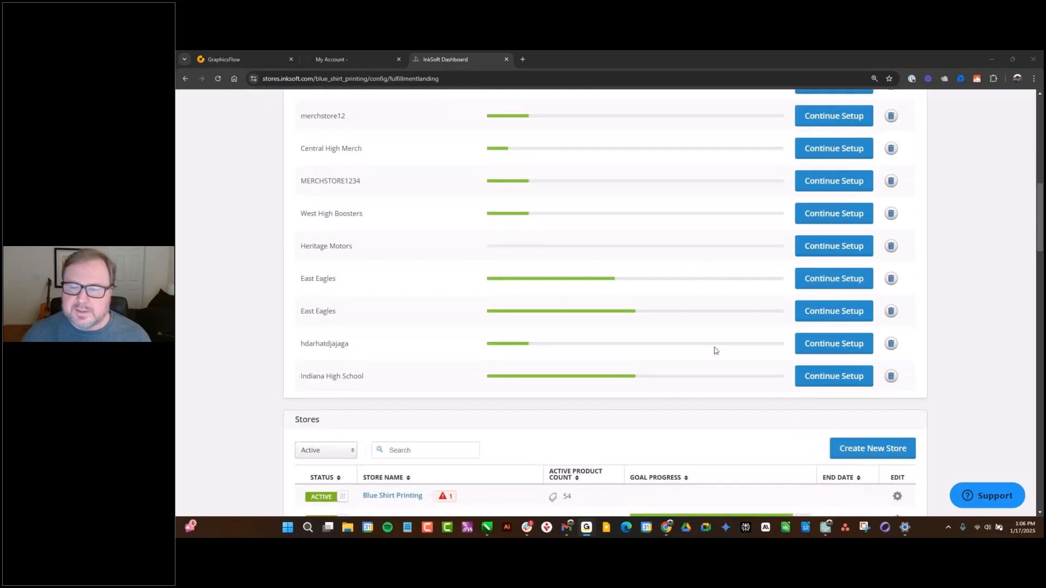
scroll(706, 365, "up", 8)
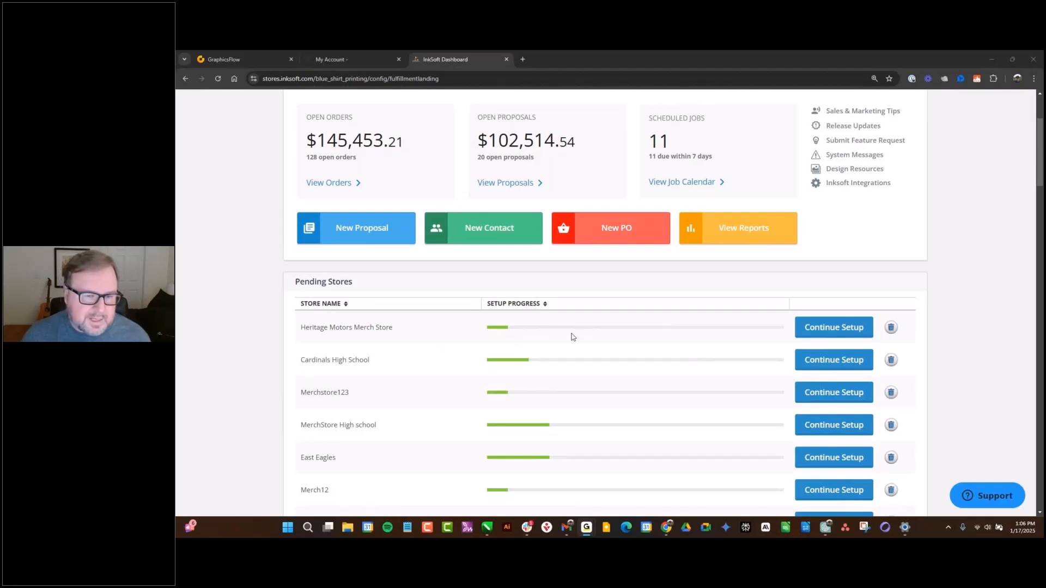
scroll(613, 340, "down", 7)
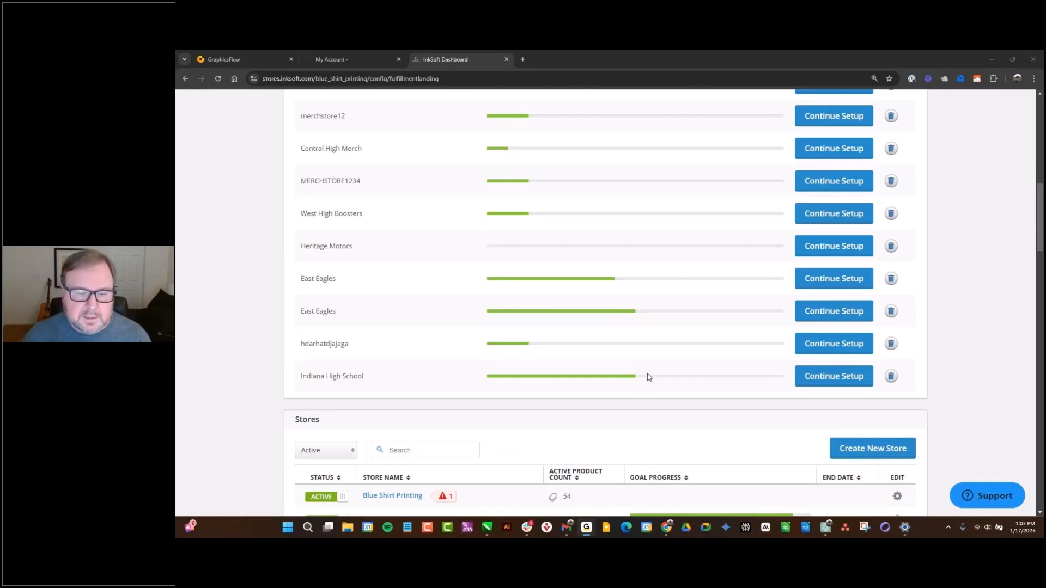
scroll(648, 378, "down", 4)
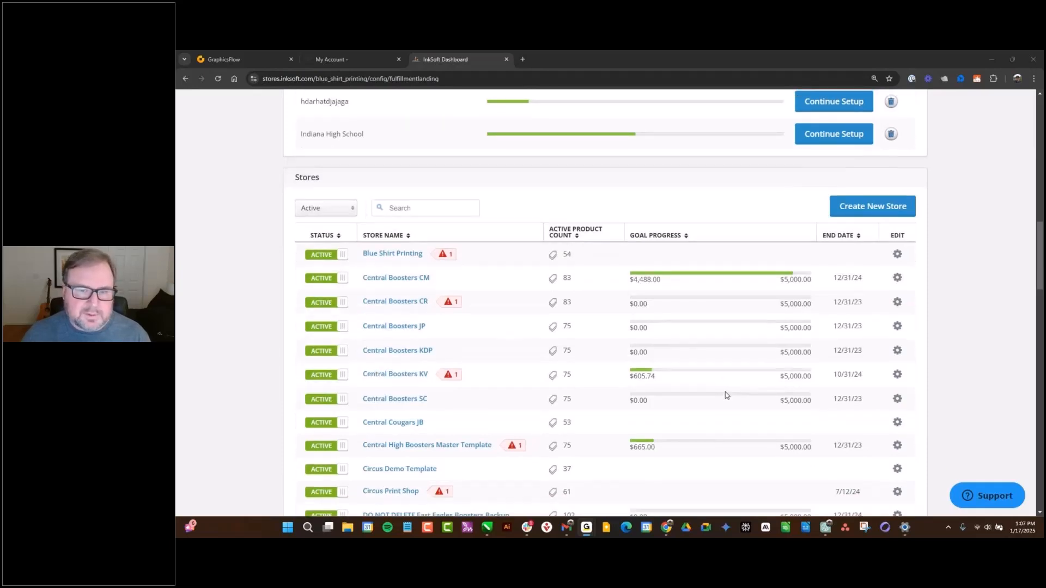
scroll(725, 394, "down", 3)
scroll(725, 394, "down", 20)
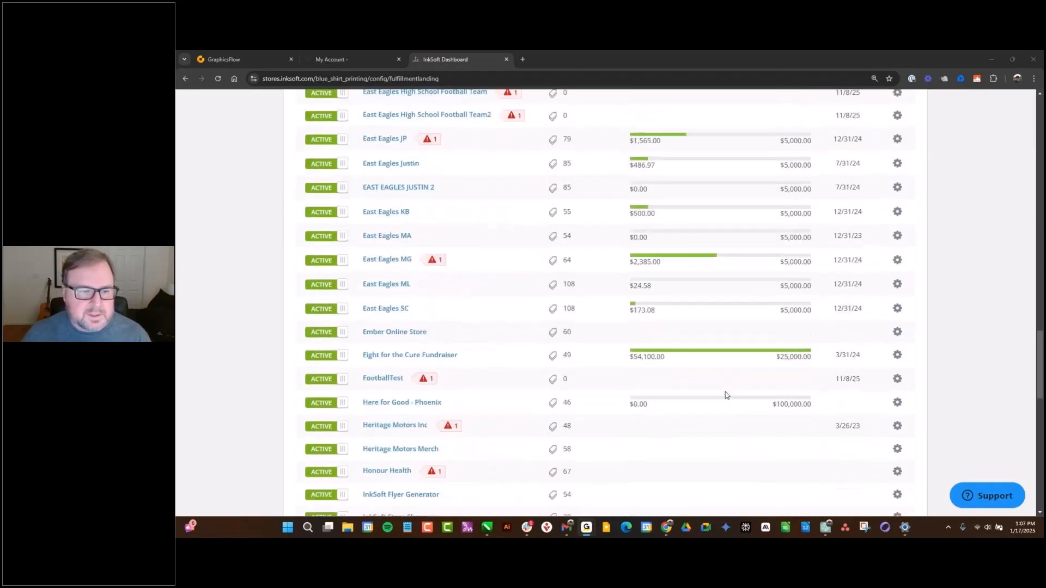
scroll(726, 395, "up", 20)
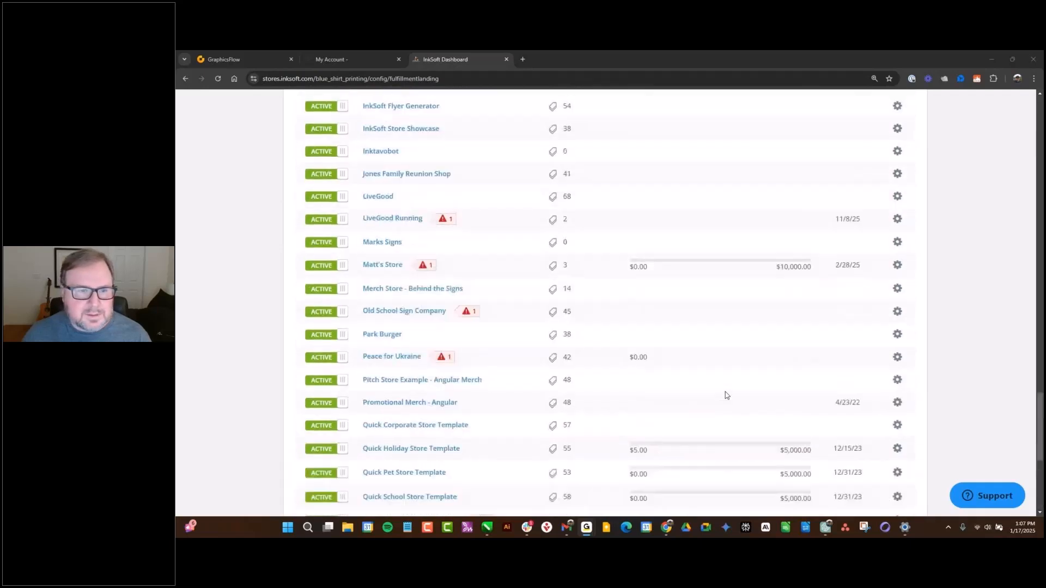
scroll(726, 392, "up", 15)
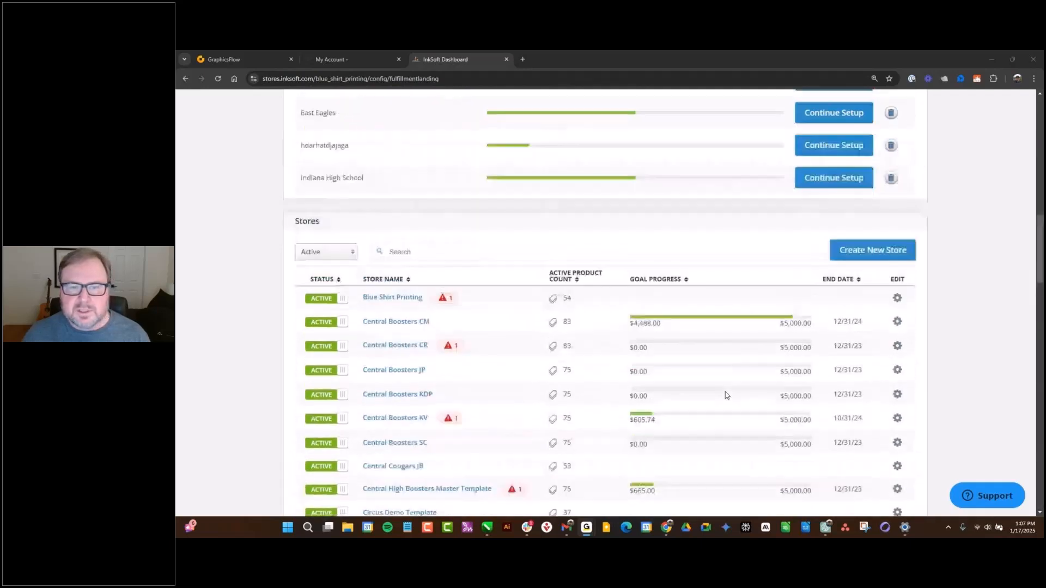
scroll(725, 394, "down", 3)
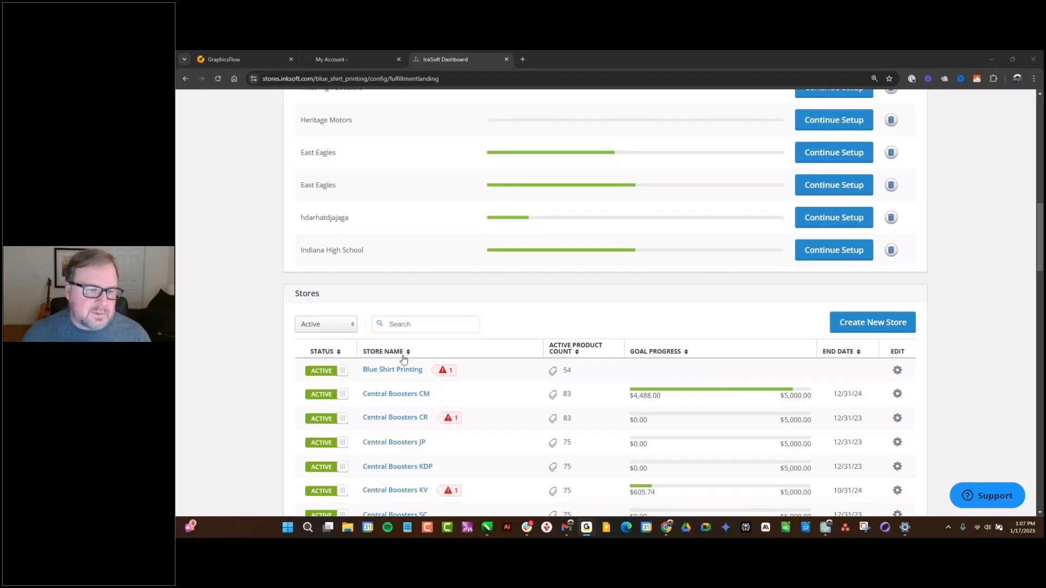
scroll(406, 361, "up", 1)
scroll(496, 395, "down", 2)
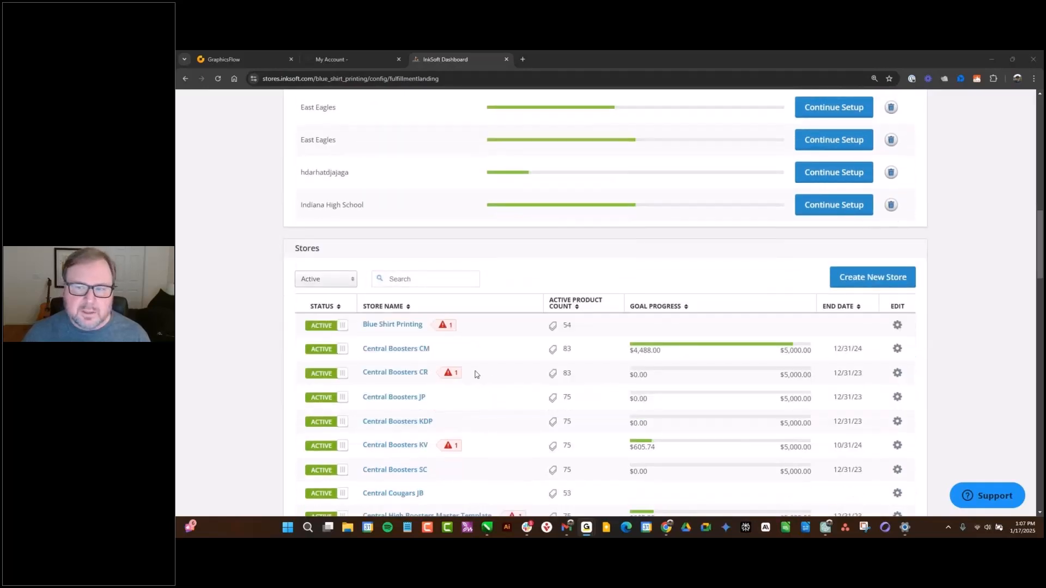
scroll(653, 316, "up", 1)
scroll(653, 316, "up", 15)
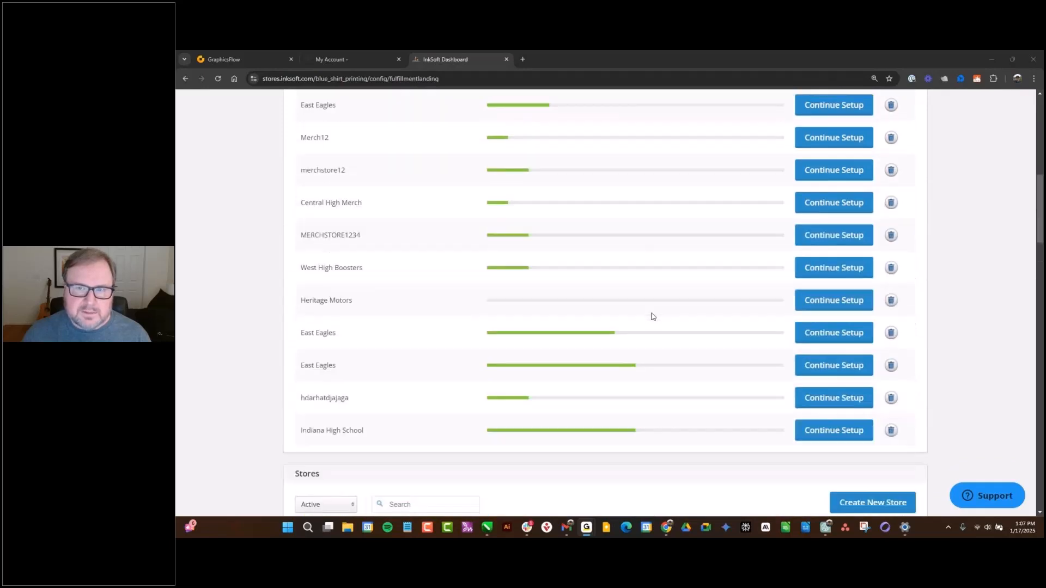
scroll(653, 316, "up", 1)
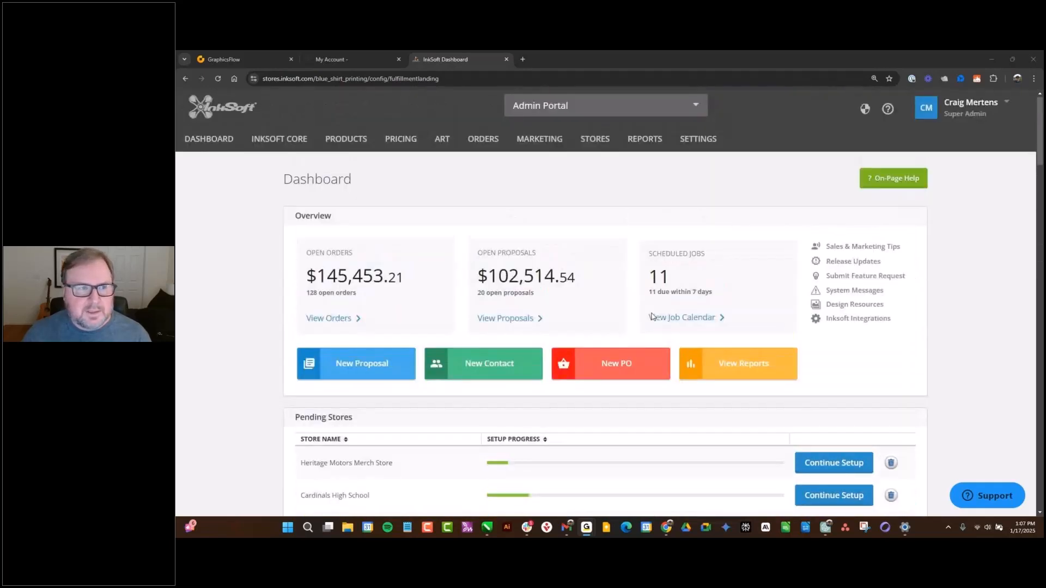
scroll(653, 316, "down", 15)
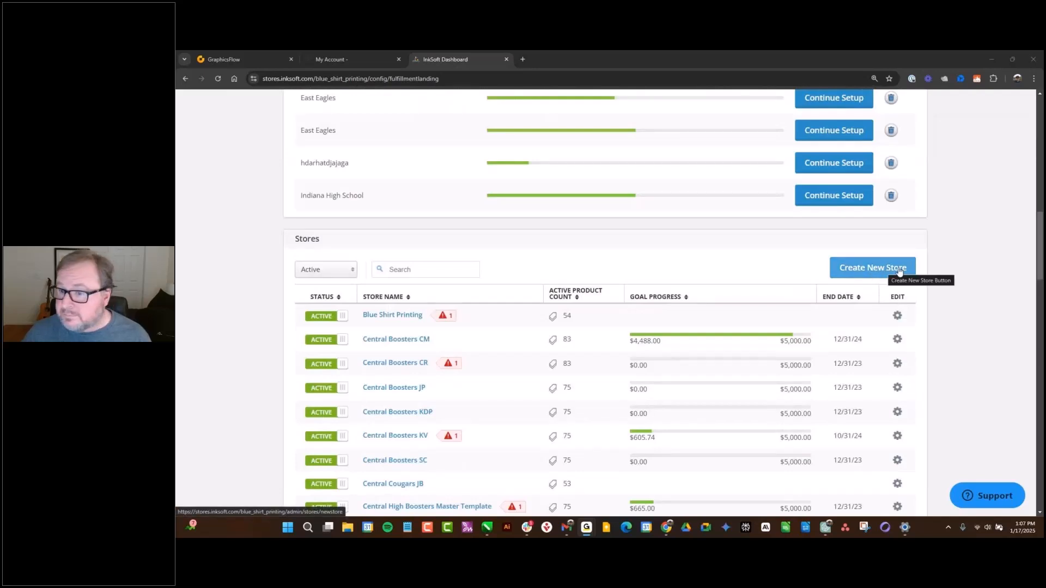
scroll(641, 306, "up", 15)
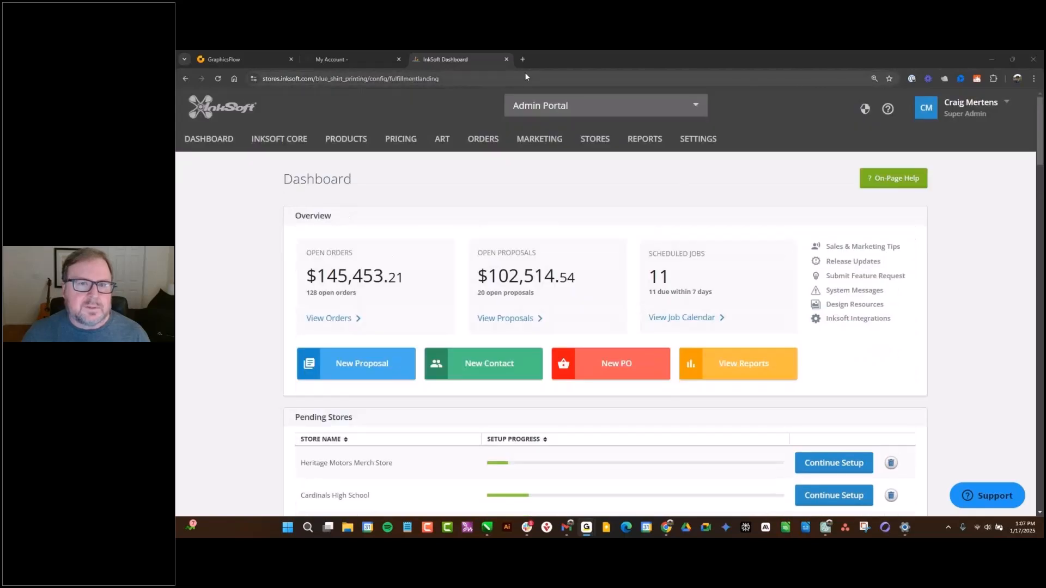
mouse_move(598, 140)
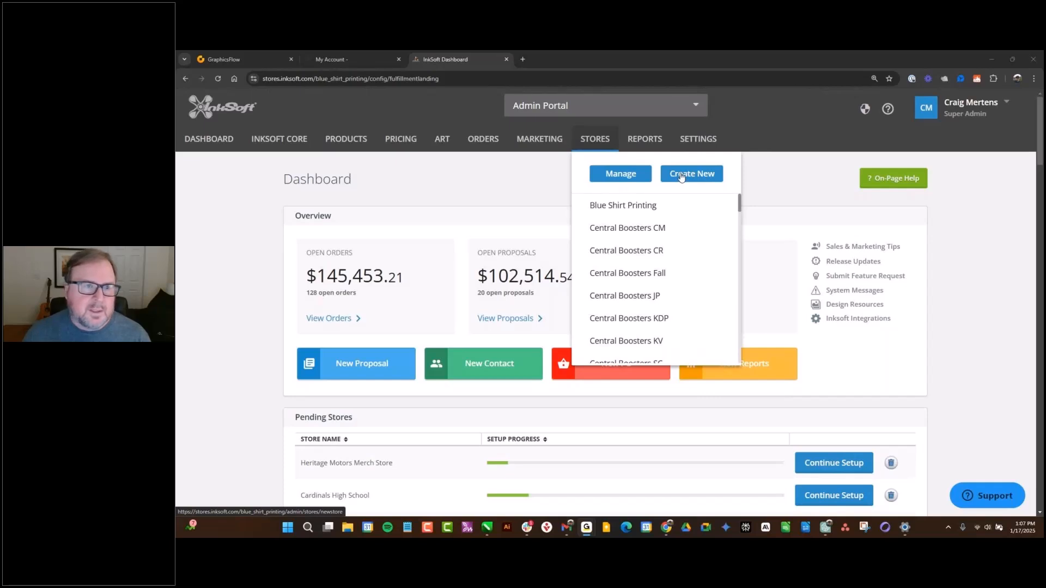
- Switch from the admin dashboard to InkSoft Core and open its list of active stores
left_click(294, 142)
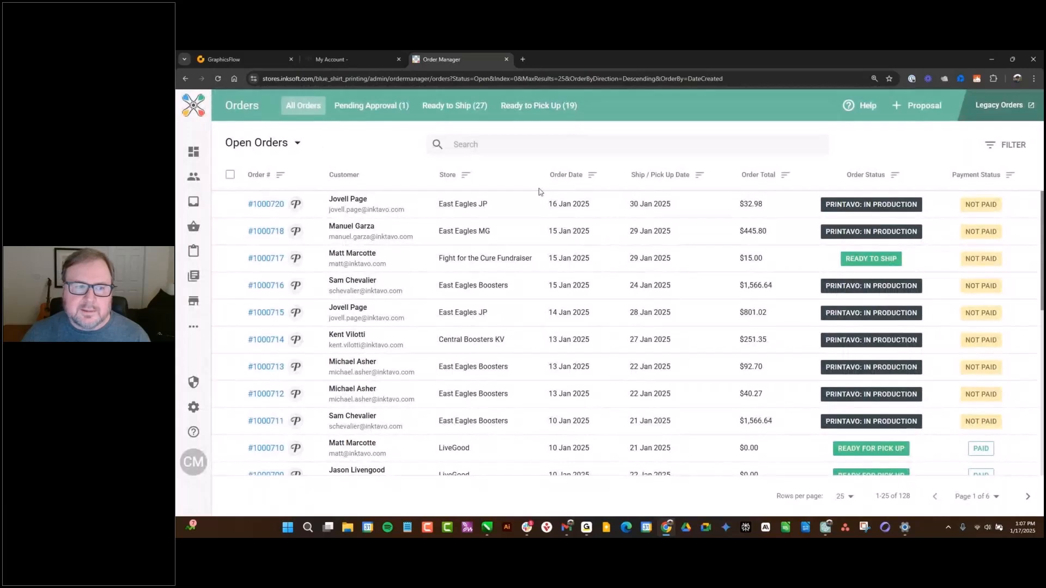
mouse_move(197, 225)
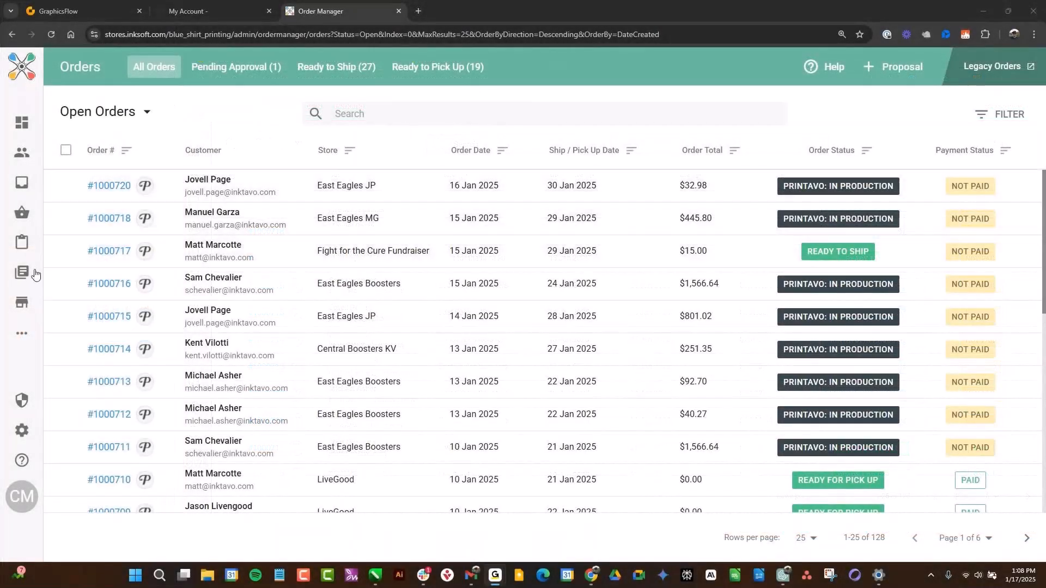
mouse_move(35, 274)
left_click(55, 303)
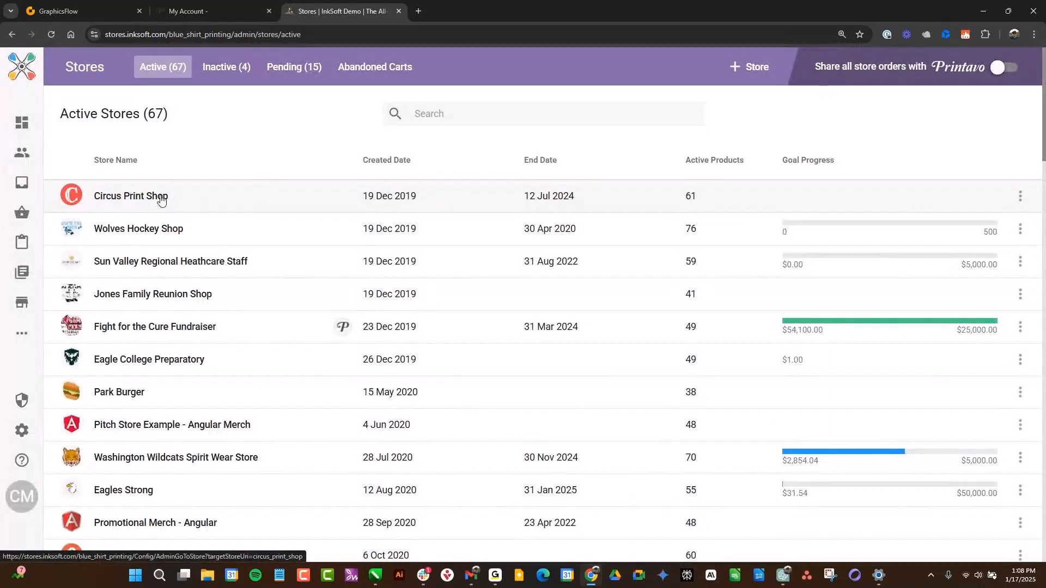
- Sort the active stores by store name in ascending order and look over the list
left_click(146, 161)
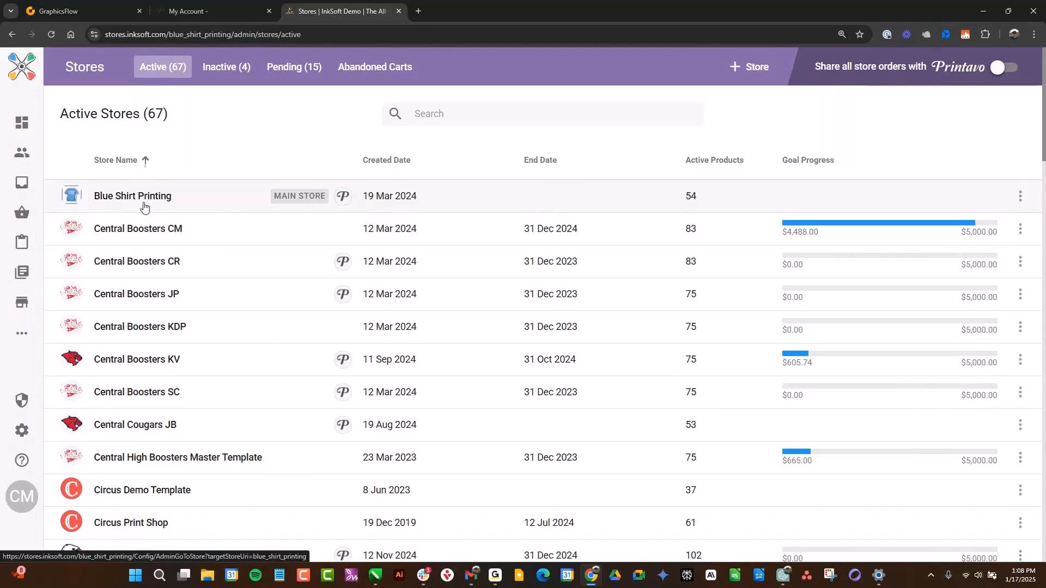
scroll(382, 310, "down", 9)
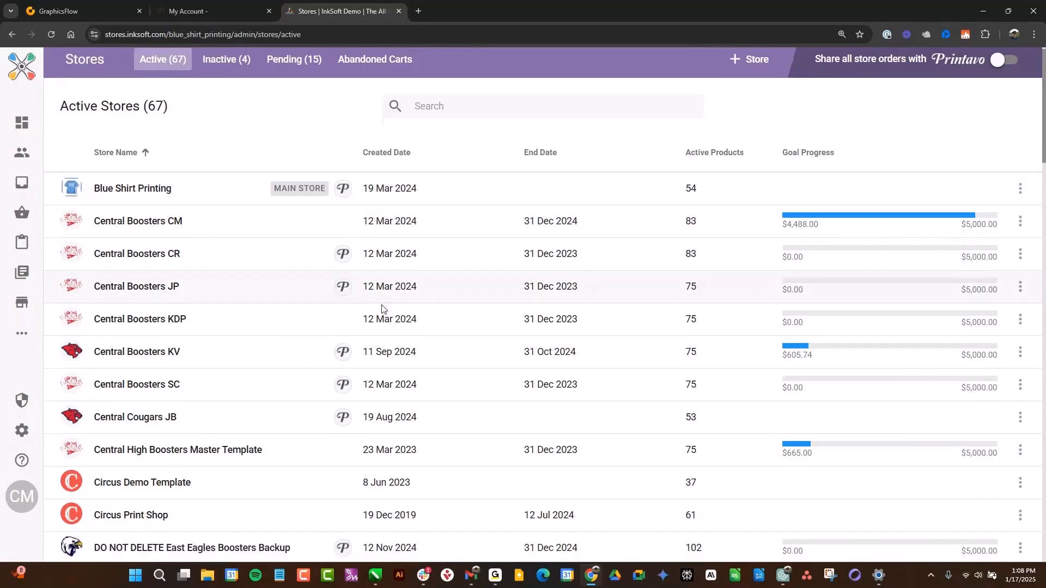
scroll(381, 310, "up", 3)
scroll(381, 310, "up", 6)
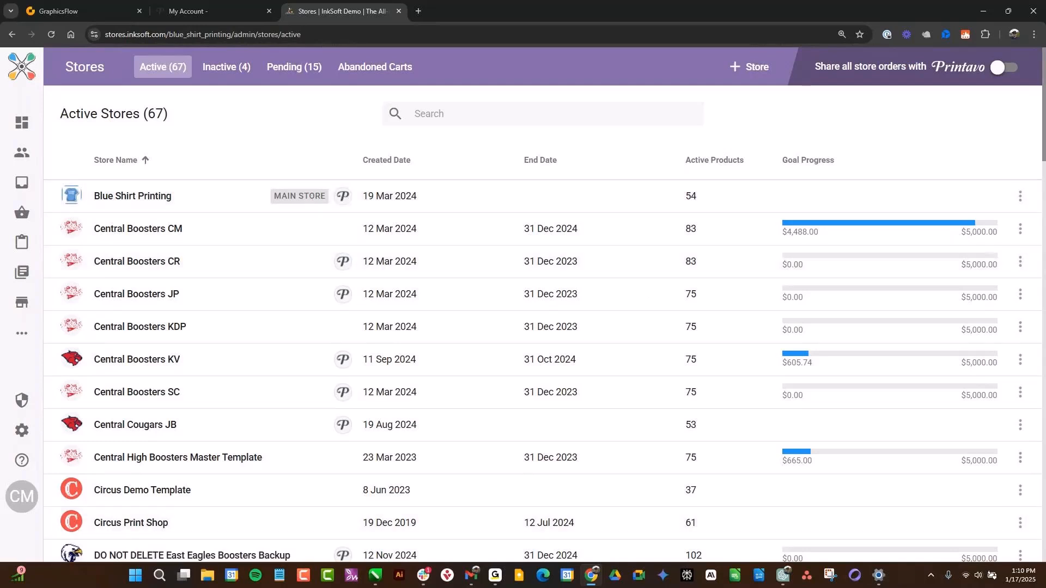
- Set the Windows taskbar to hide automatically in its behavior settings and close the Settings window
right_click(911, 582)
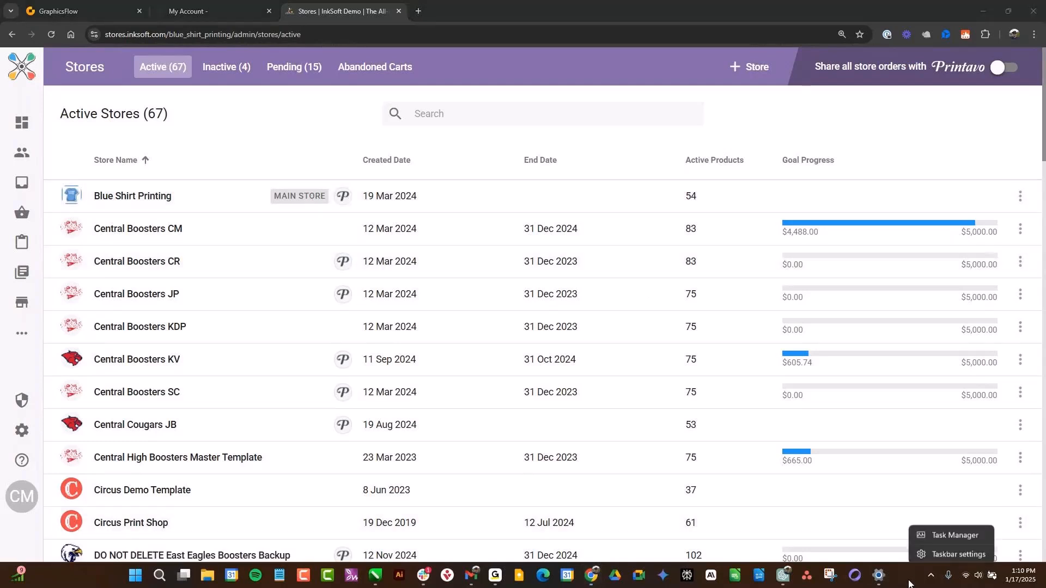
left_click(943, 553)
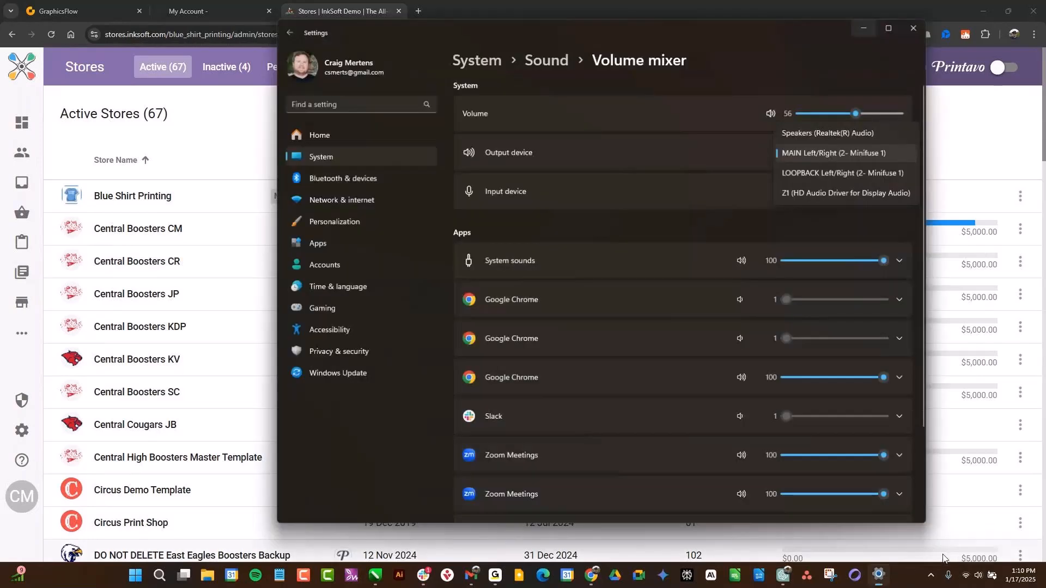
scroll(655, 380, "down", 1)
scroll(655, 382, "down", 2)
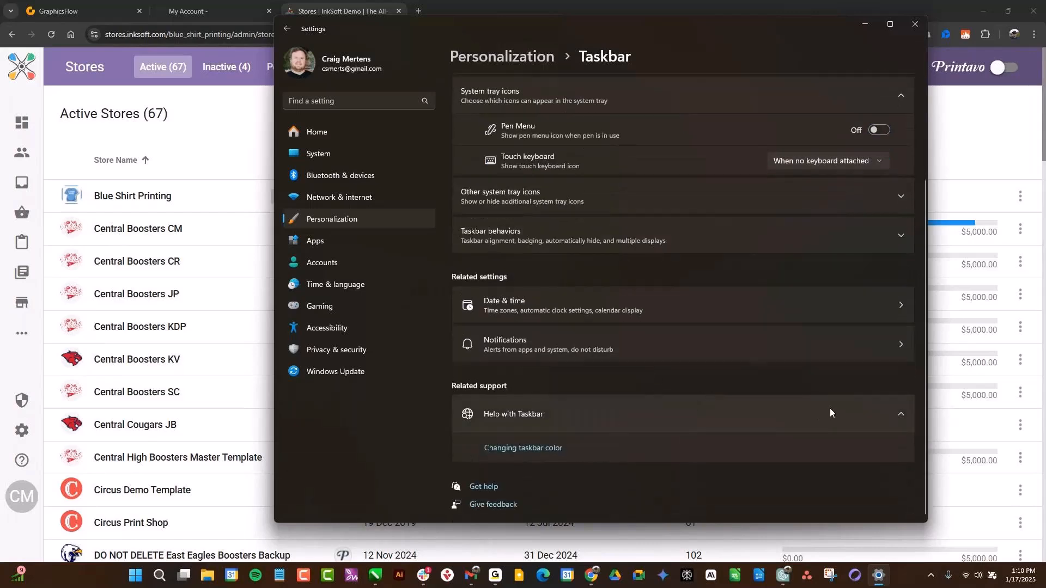
left_click(900, 235)
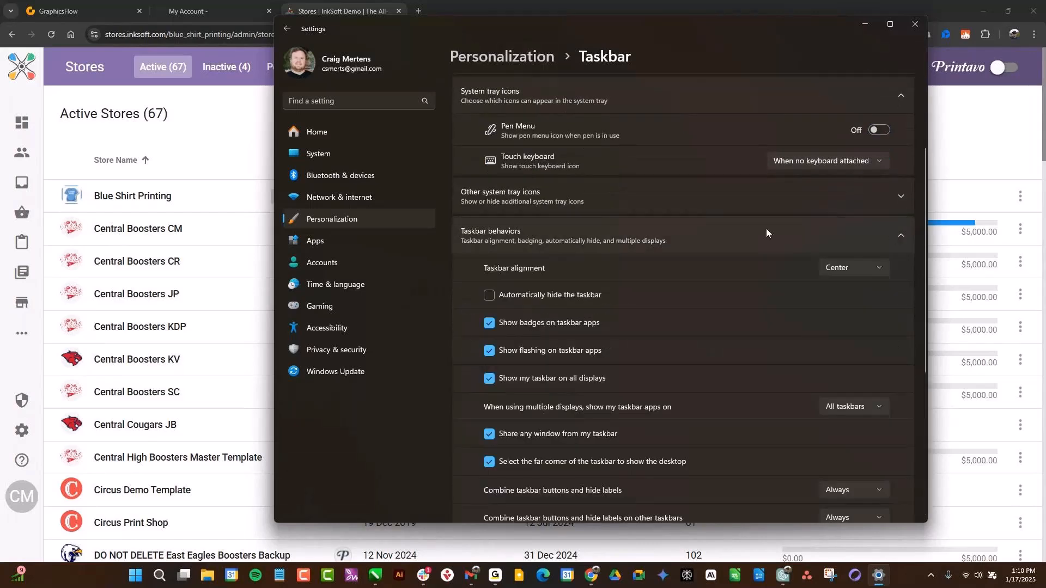
left_click(489, 294)
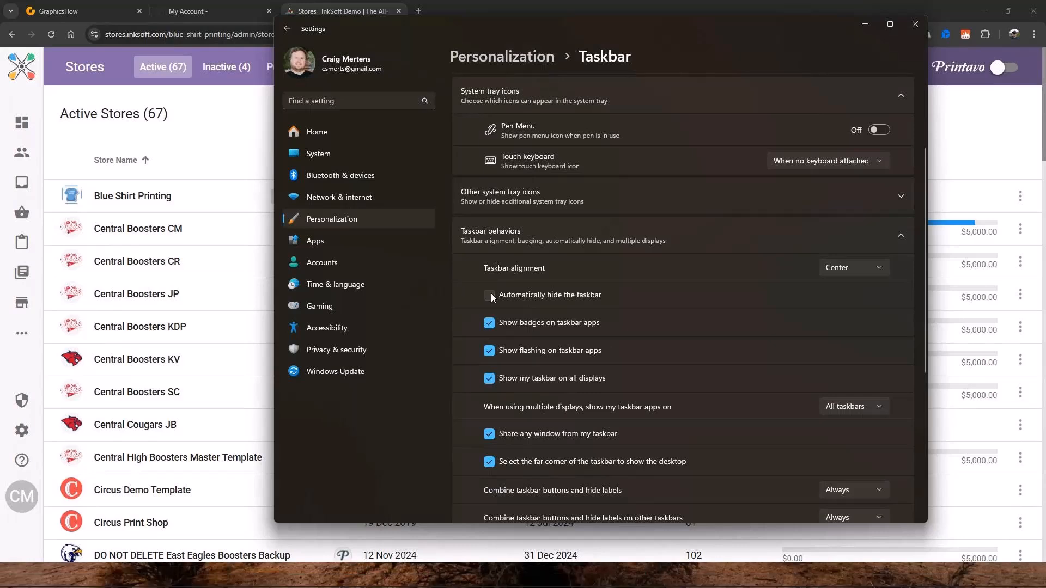
left_click(914, 24)
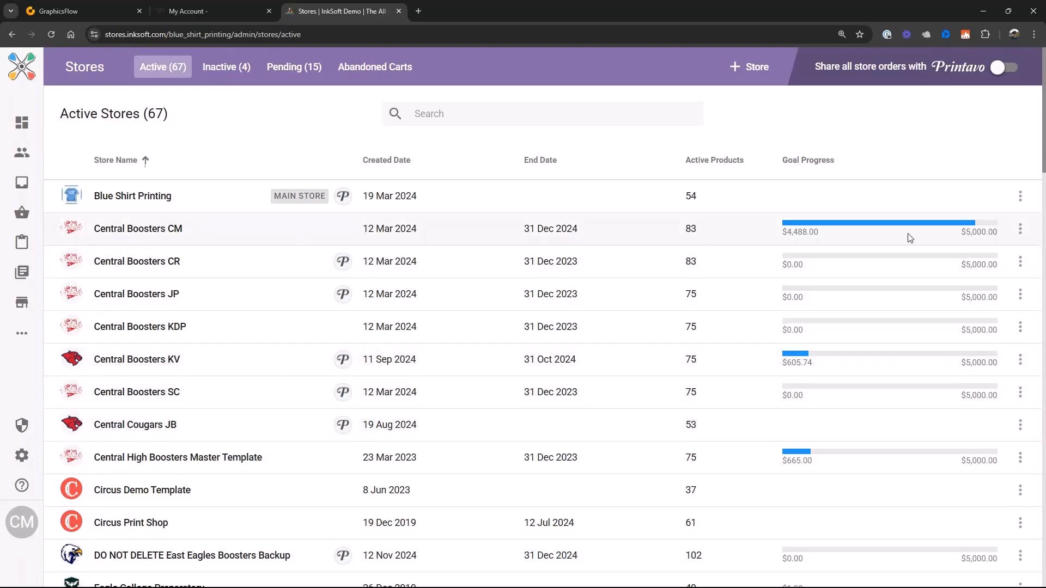
- Try the clone setup for the Central Boosters CM store with products and store art included, and cancel it
left_click(1021, 229)
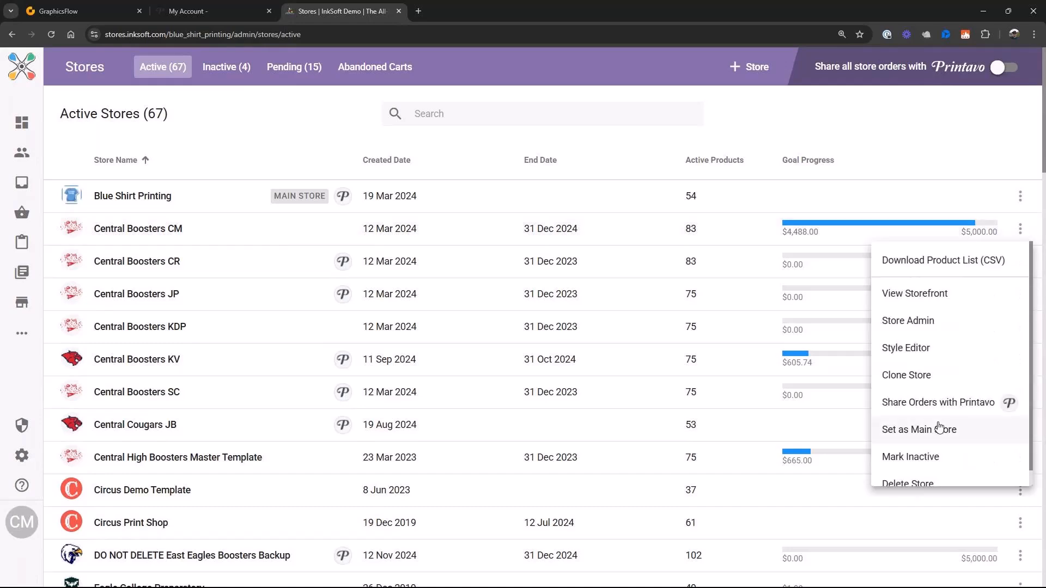
left_click(907, 376)
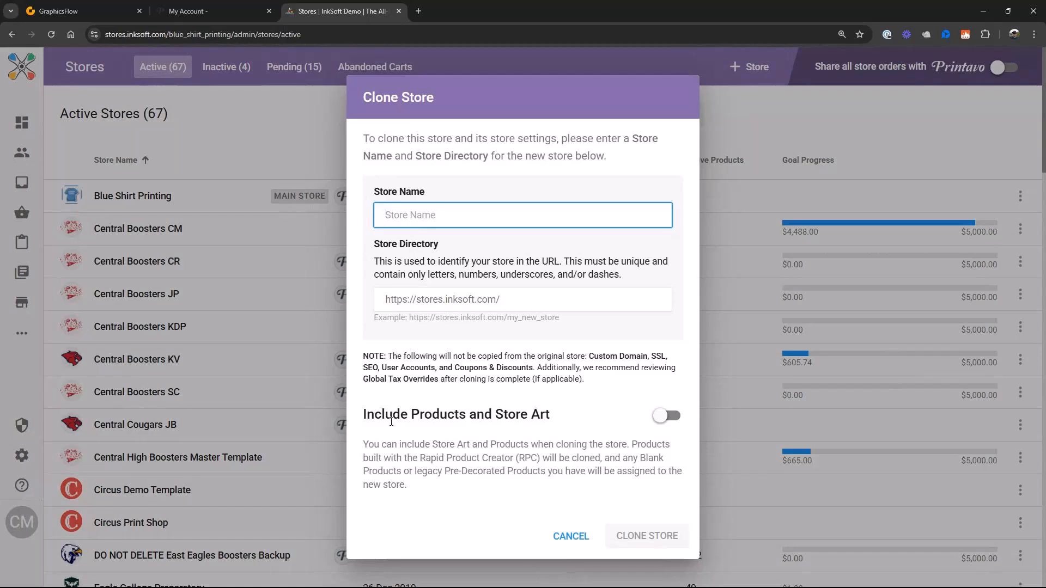
left_click(662, 418)
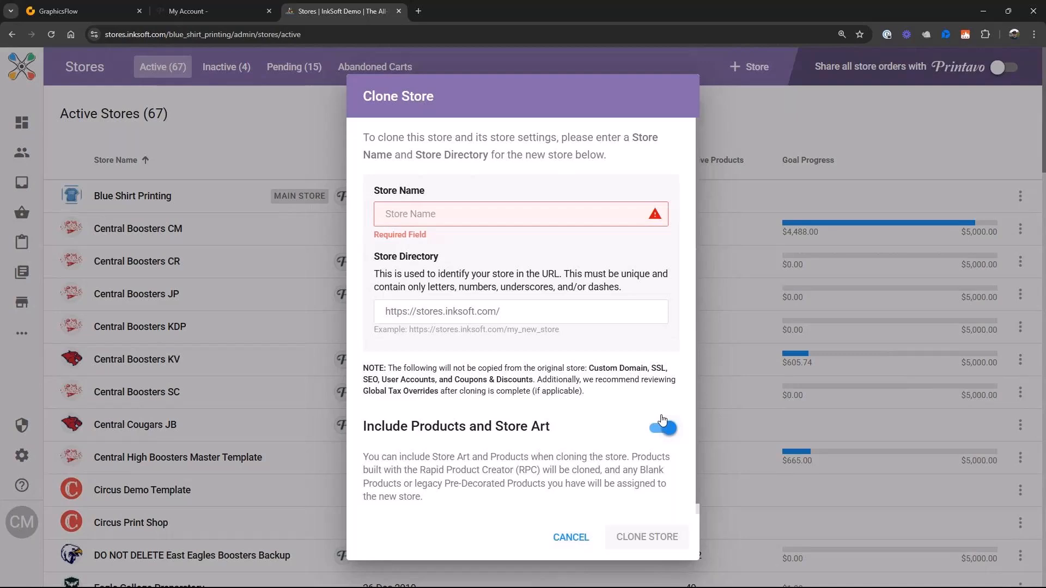
left_click(570, 539)
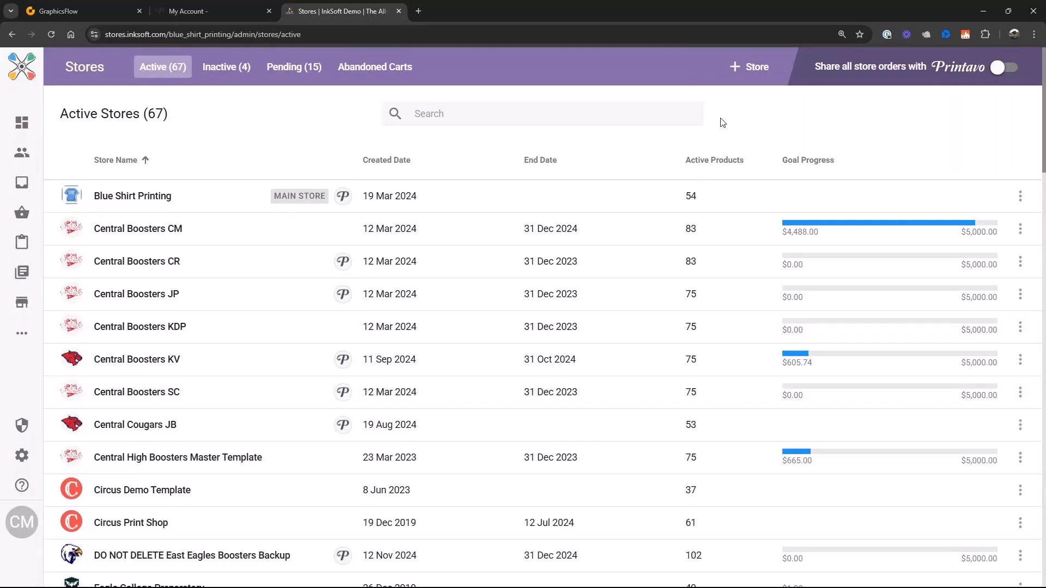
- Open the from-scratch store setup, look over its name and directory fields and the list of setup stages, and exit it
left_click(742, 76)
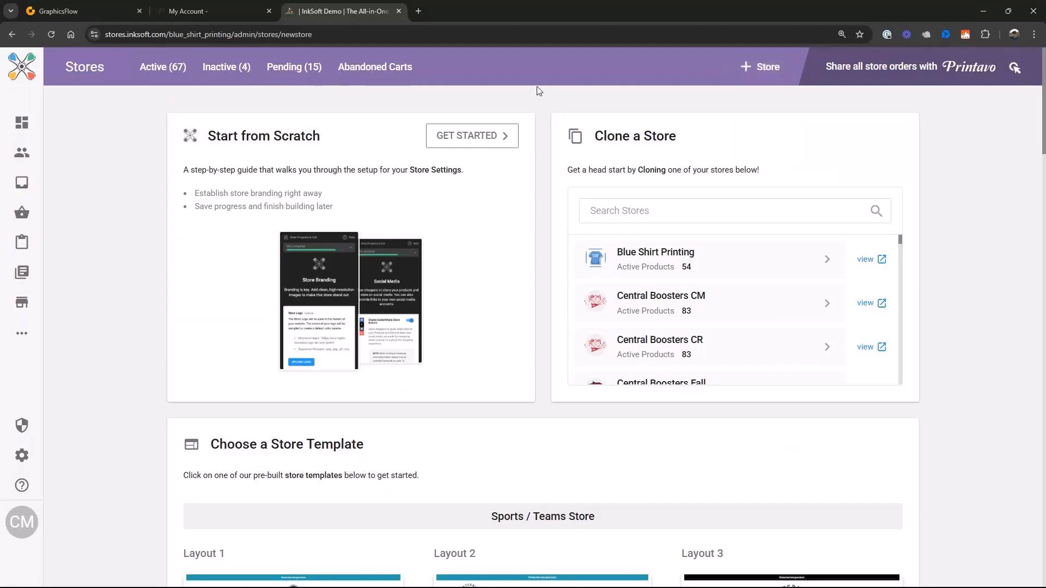
left_click(503, 135)
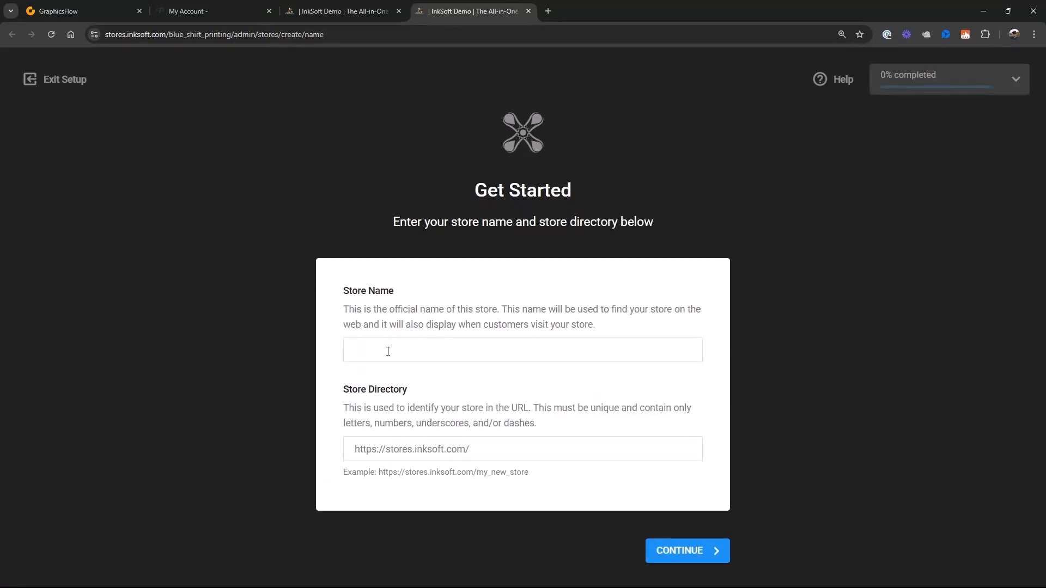
left_click(388, 352)
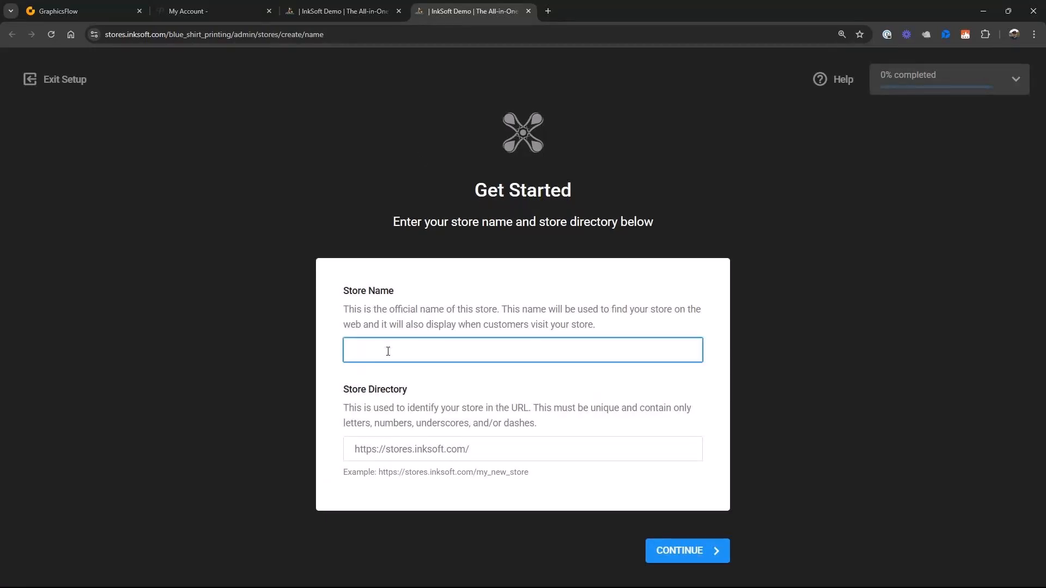
left_click(479, 455)
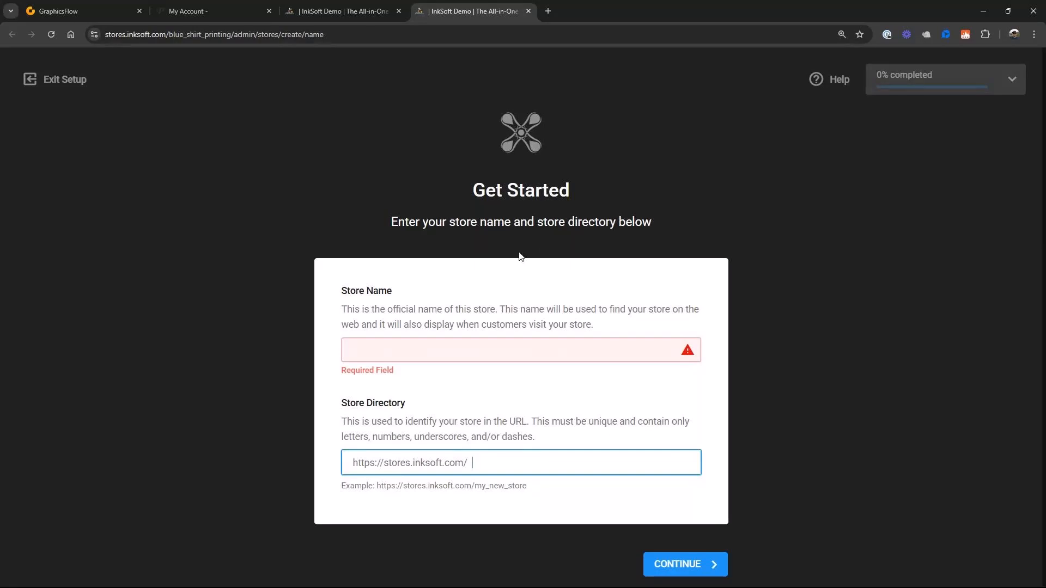
left_click(1012, 79)
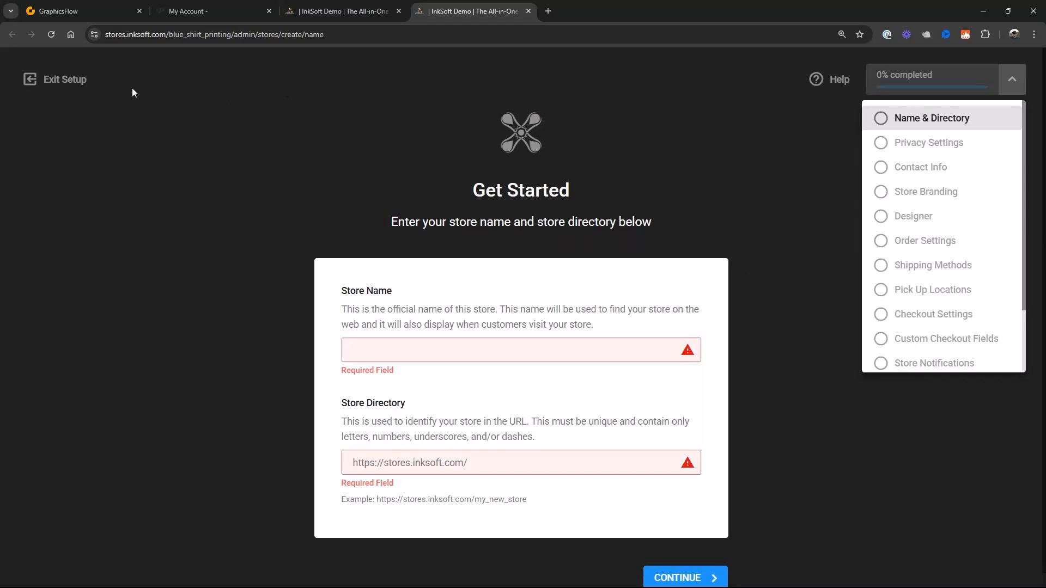
left_click(56, 81)
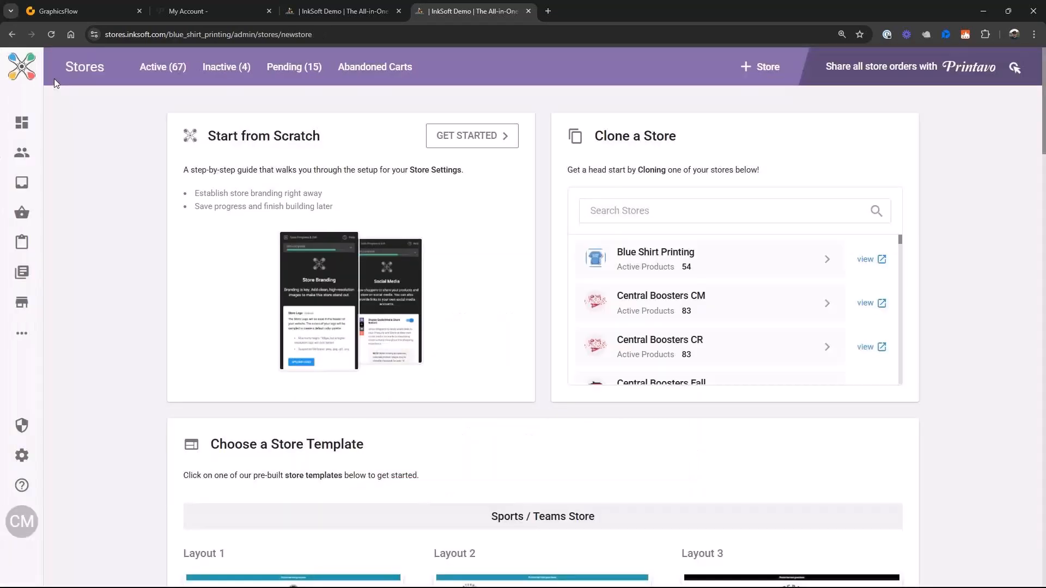
- Look over the stores available for cloning and the pre-built templates, from Sports / Teams Store to Shop Landing Page
scroll(797, 278, "down", 5)
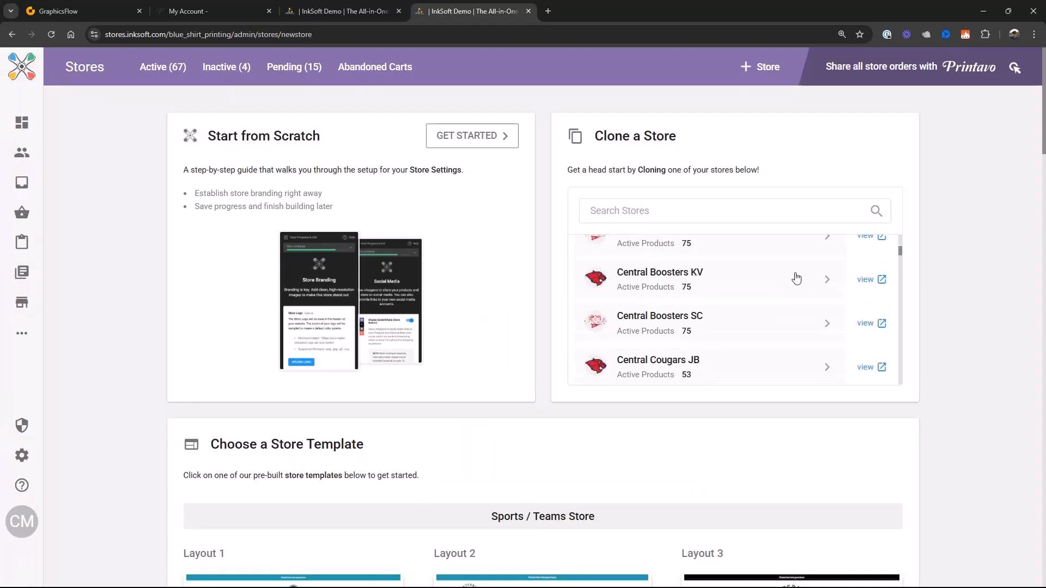
scroll(709, 457, "down", 5)
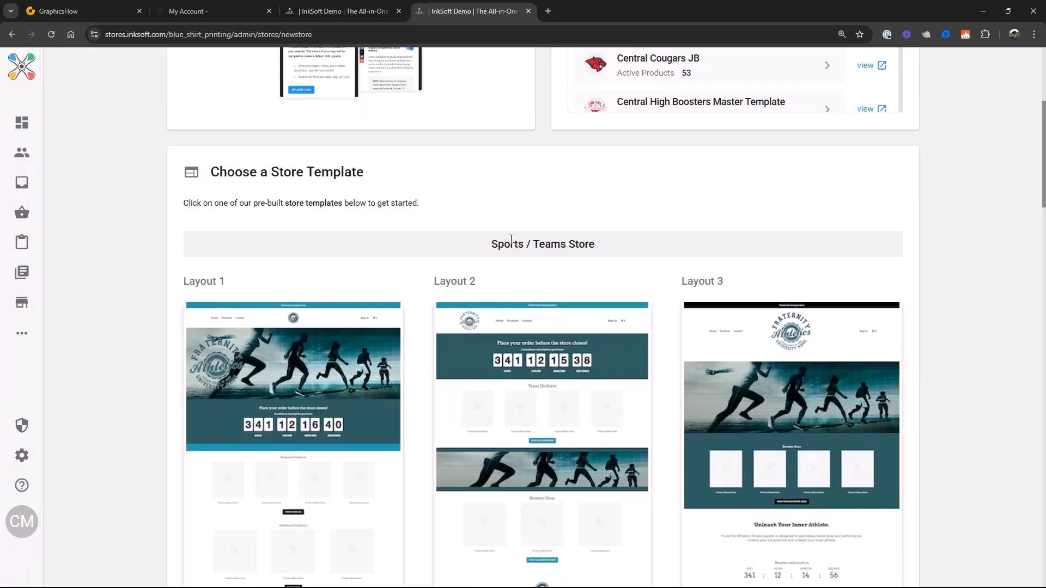
scroll(512, 240, "down", 3)
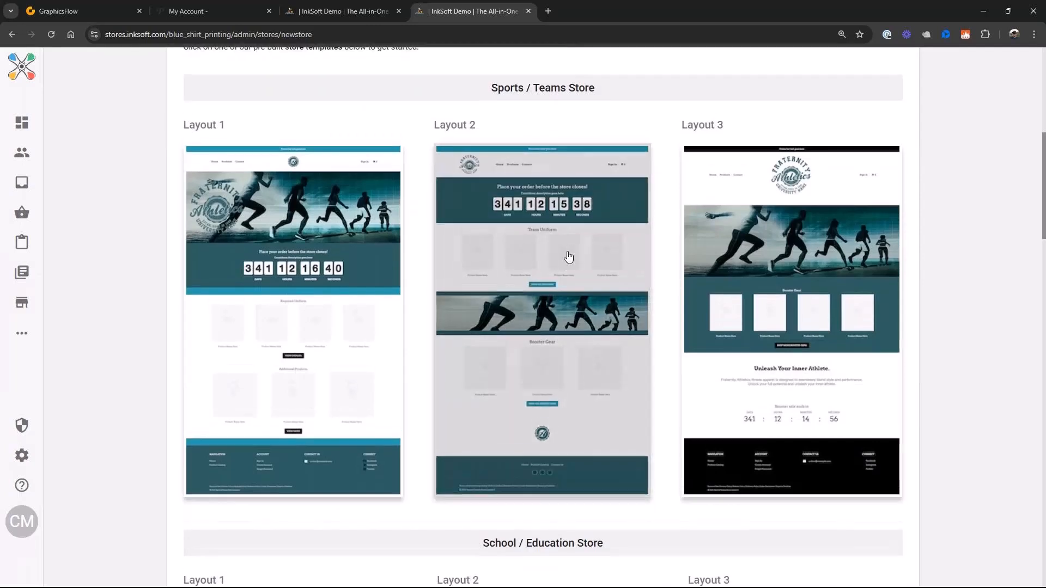
scroll(567, 259, "up", 2)
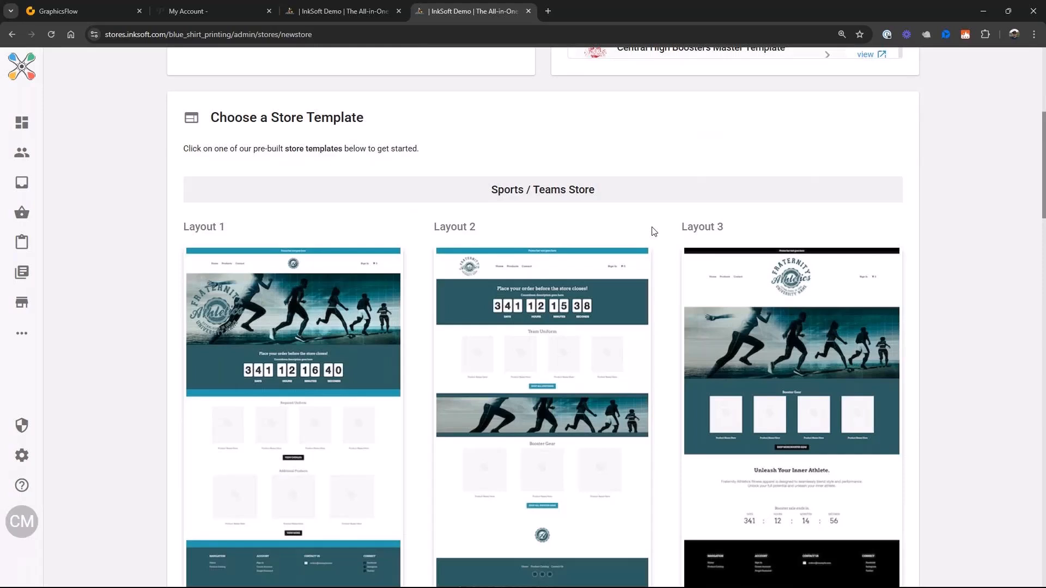
scroll(812, 478, "down", 2)
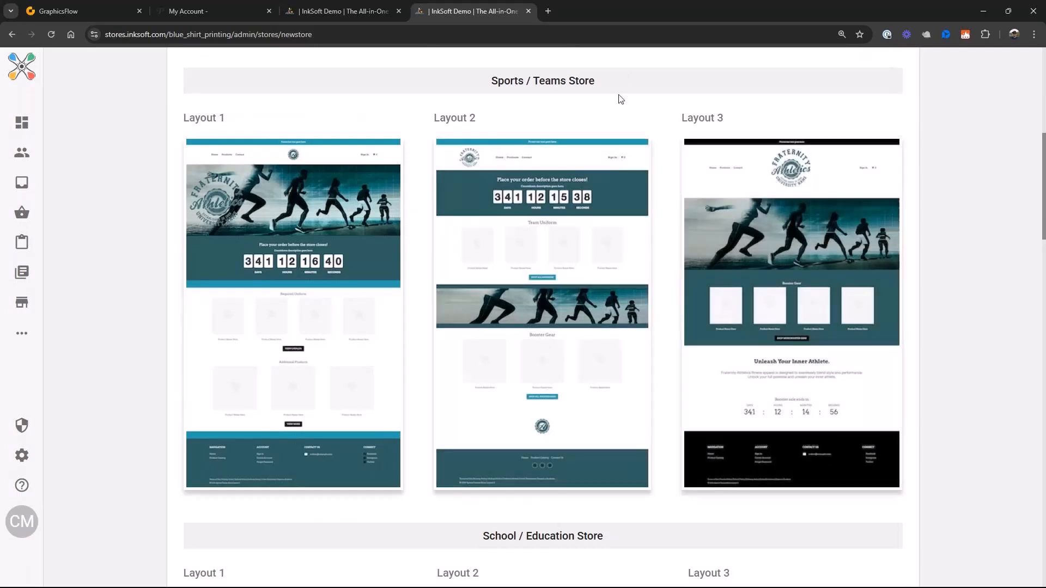
scroll(672, 321, "down", 5)
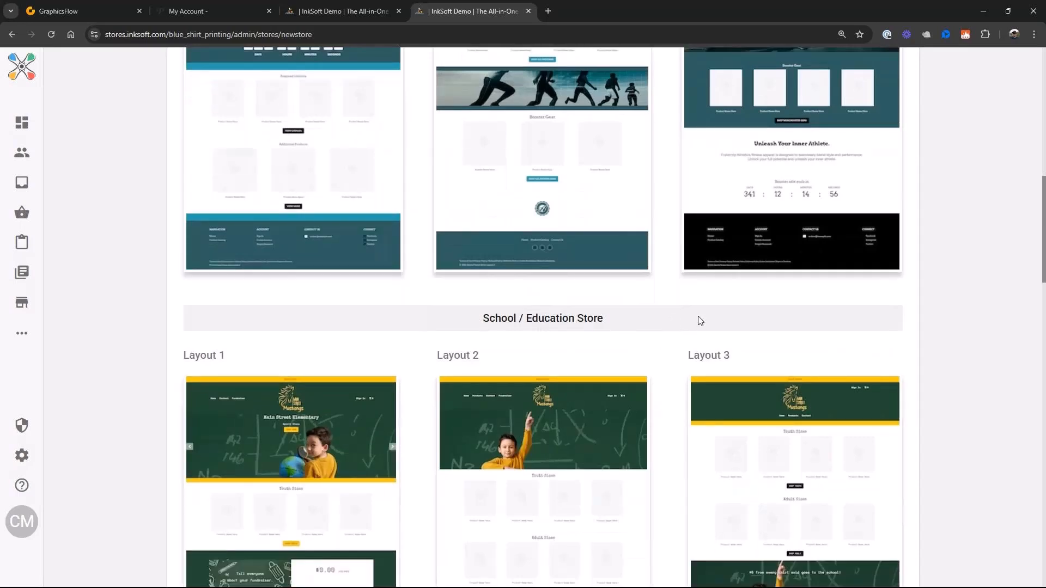
scroll(614, 325, "down", 1)
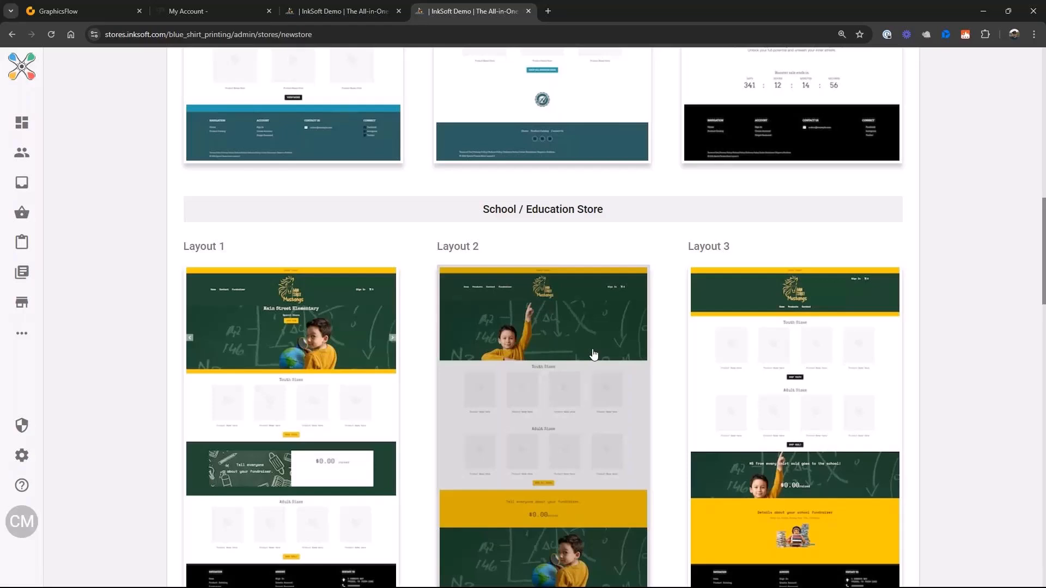
scroll(594, 355, "down", 7)
scroll(497, 303, "down", 2)
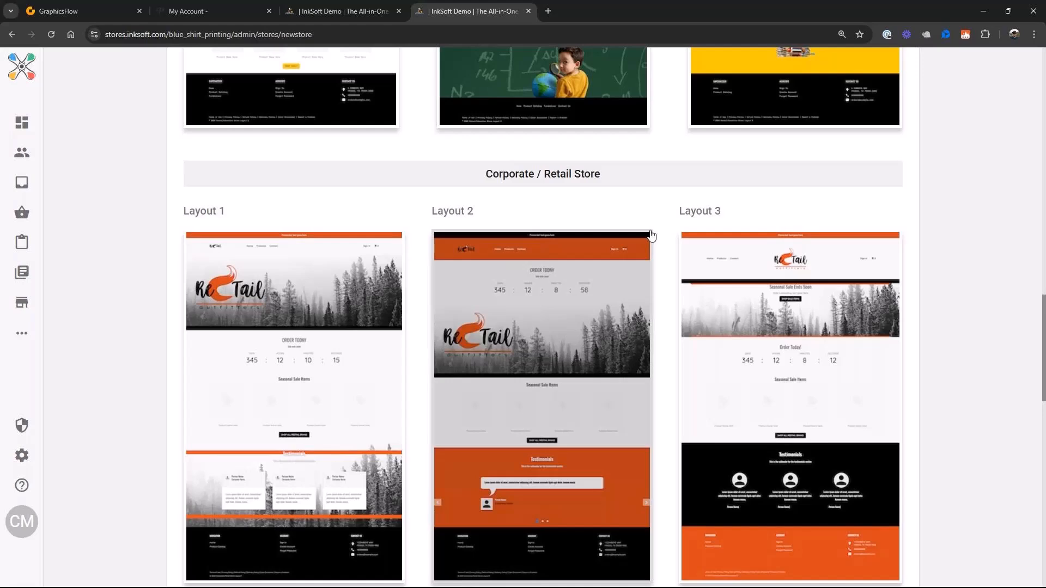
scroll(651, 236, "down", 5)
scroll(670, 278, "down", 3)
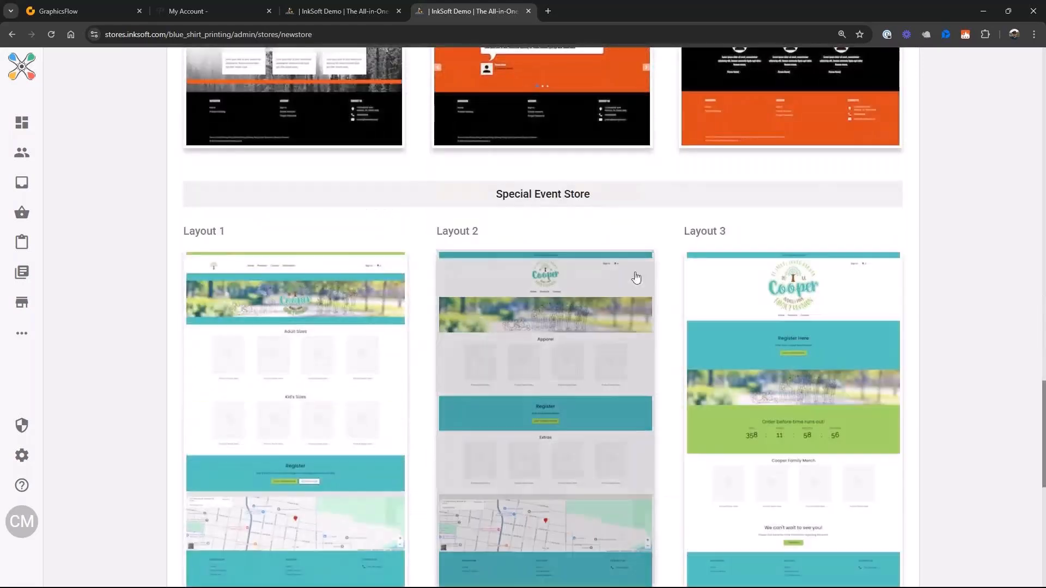
scroll(593, 297, "down", 6)
scroll(608, 316, "down", 2)
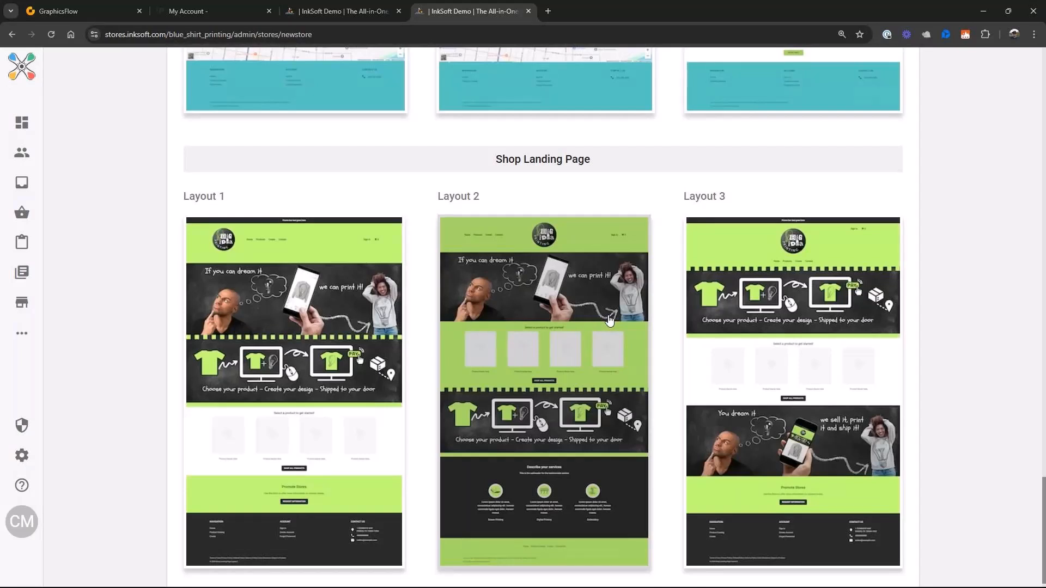
scroll(610, 321, "up", 20)
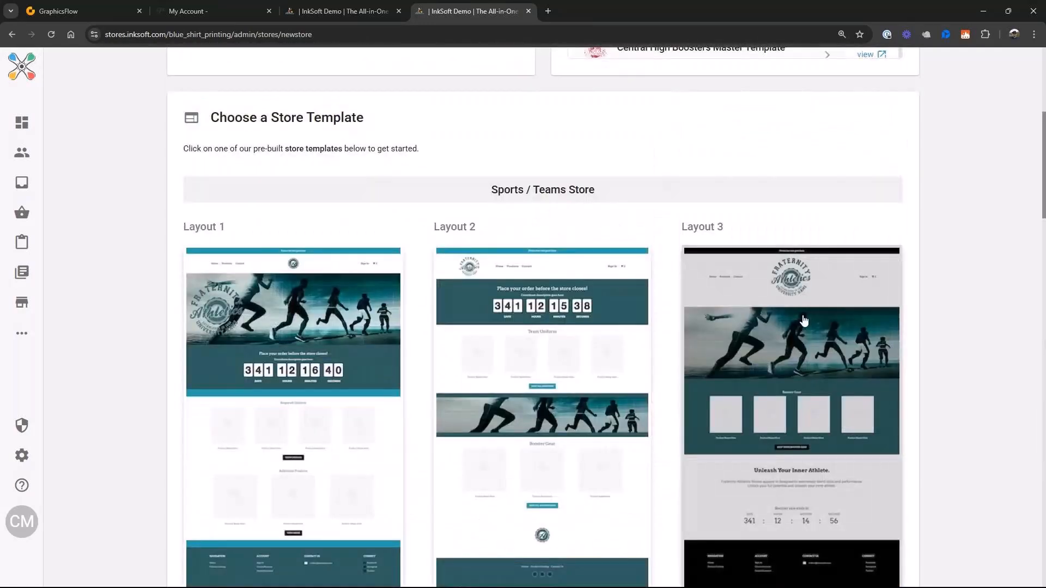
- Choose the Sports / Teams Store Layout 3 template and look over the home page of its demo store
left_click(804, 322)
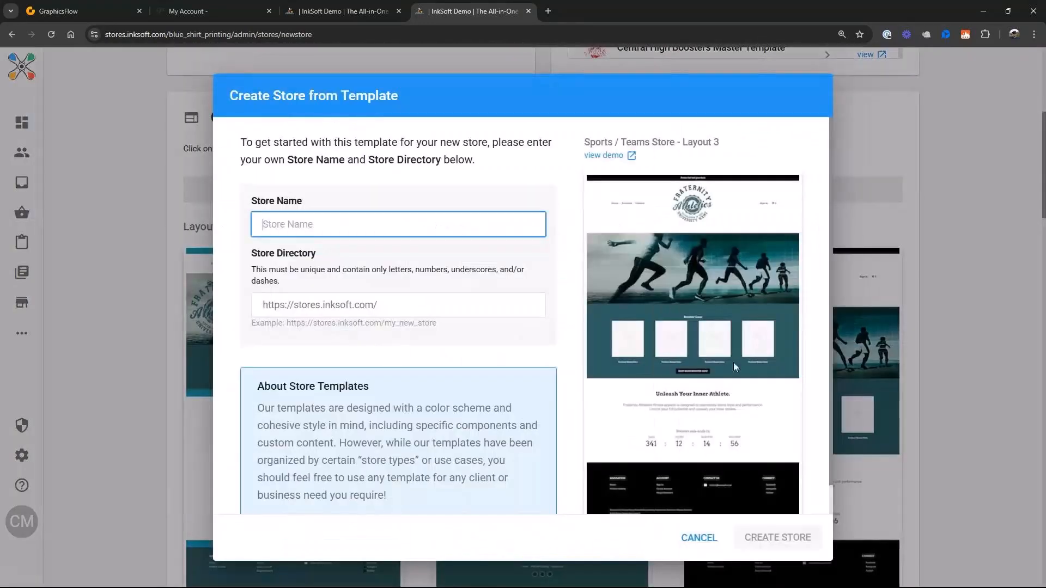
left_click(610, 158)
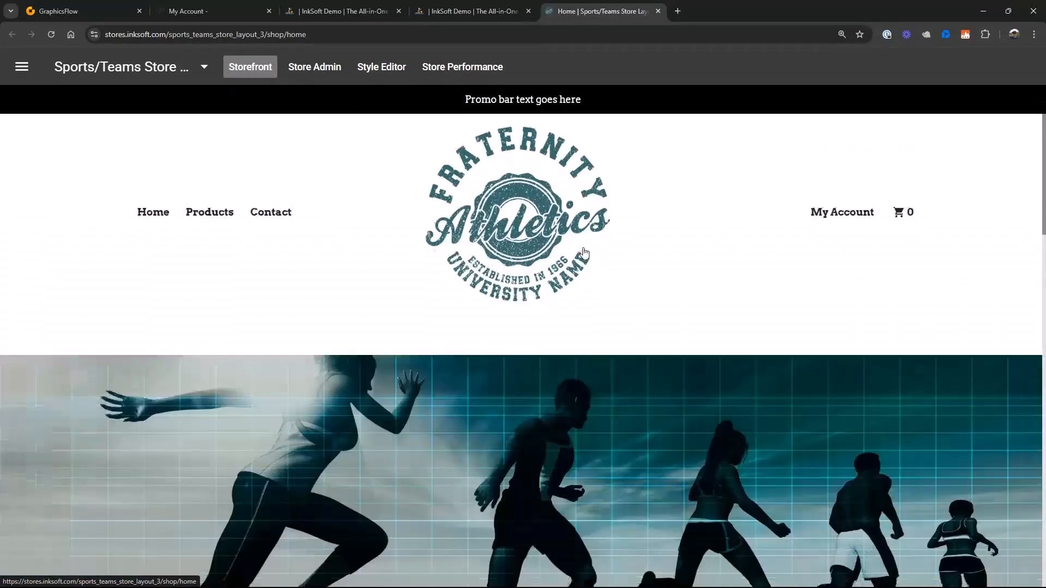
scroll(583, 252, "down", 10)
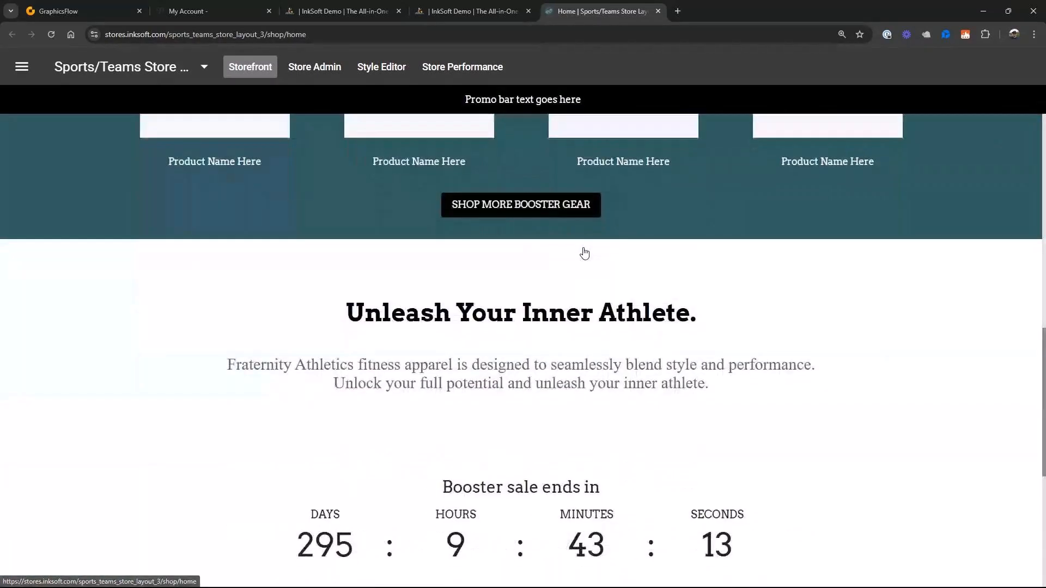
scroll(584, 252, "down", 5)
scroll(584, 252, "up", 15)
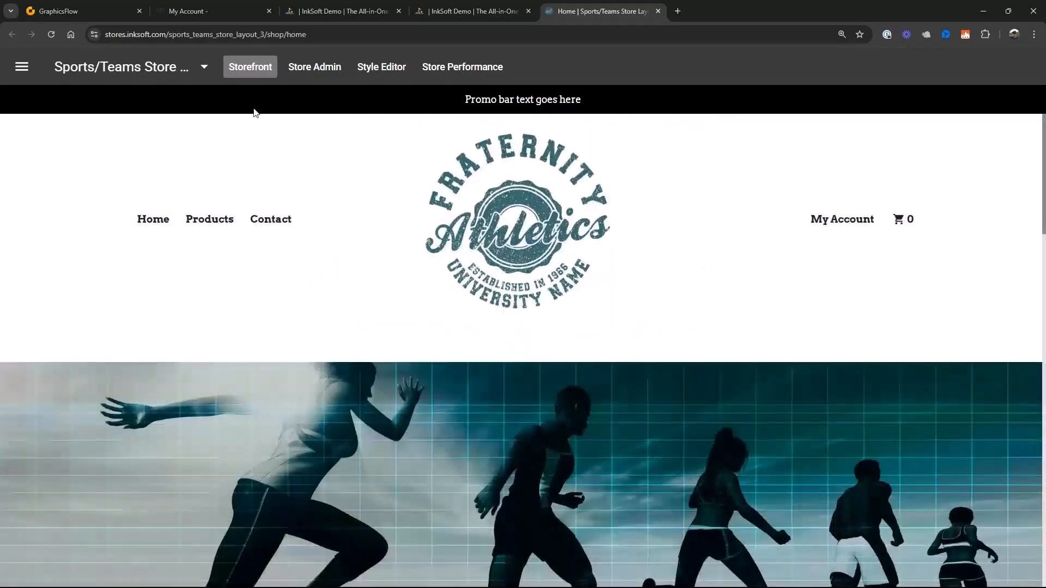
- Check the demo store's product page and contact form, and return to the template's store creation form
left_click(215, 223)
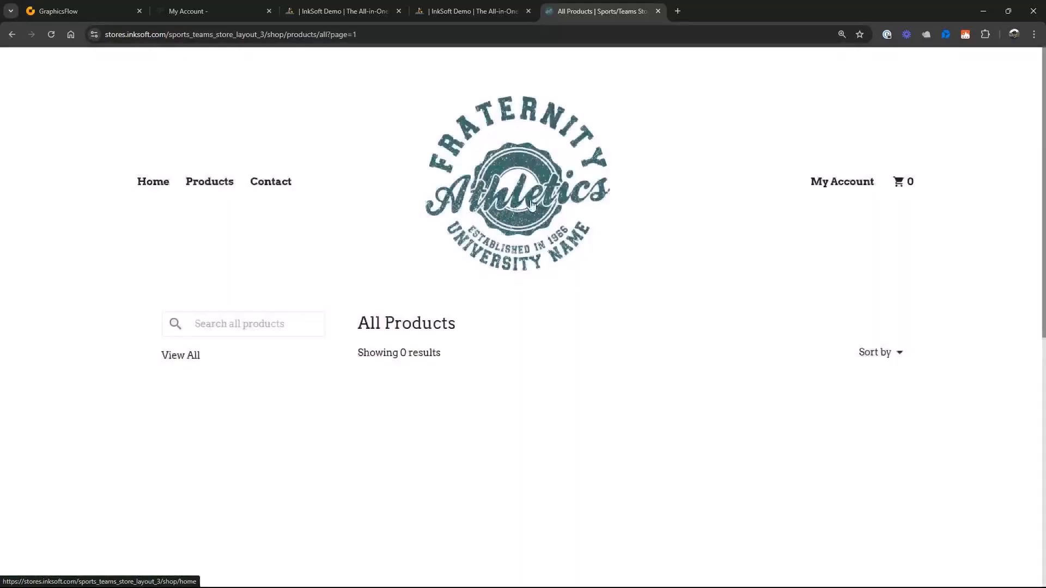
left_click(271, 183)
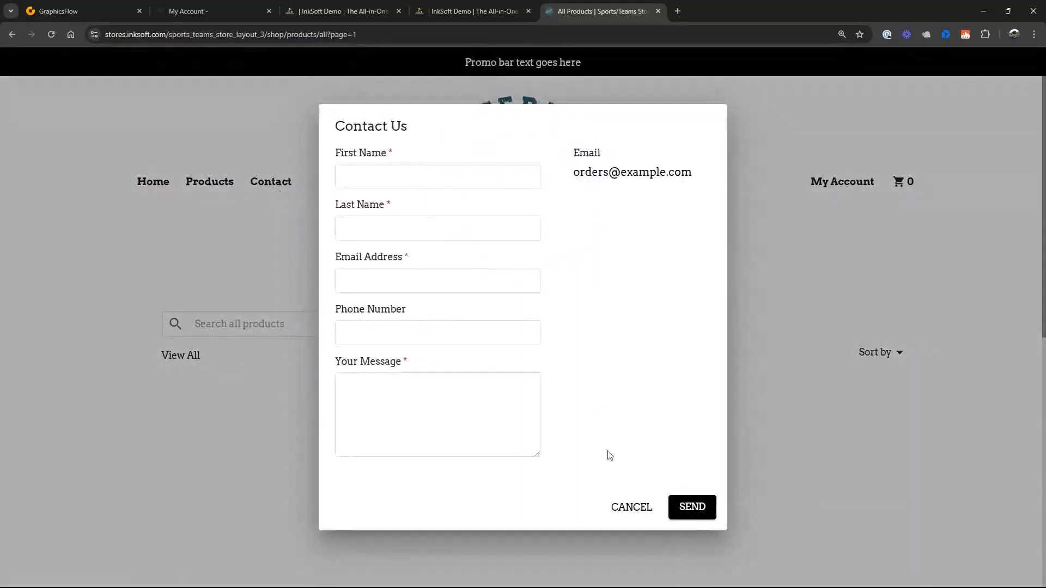
left_click(632, 508)
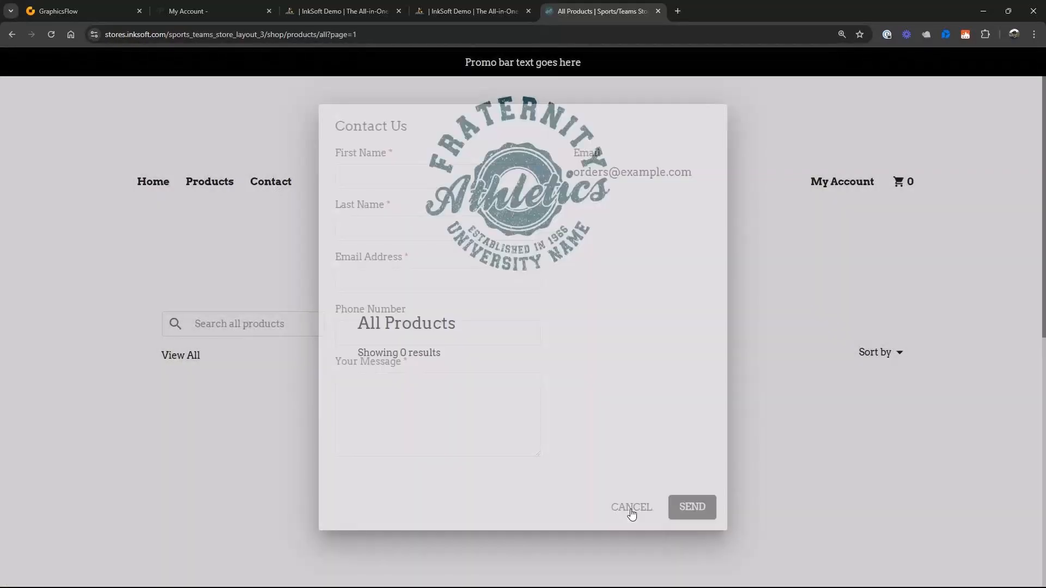
left_click(153, 183)
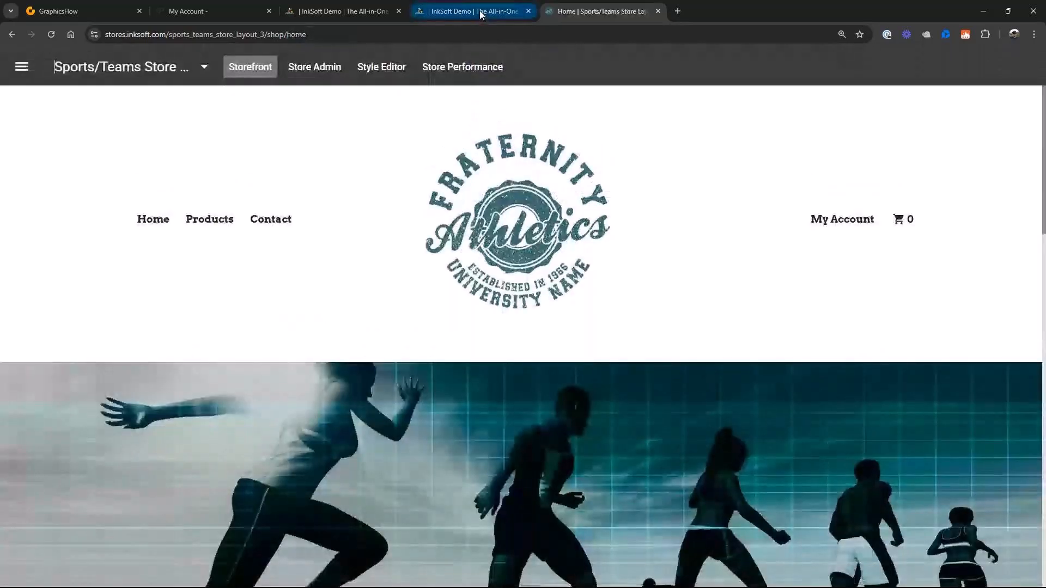
left_click(480, 11)
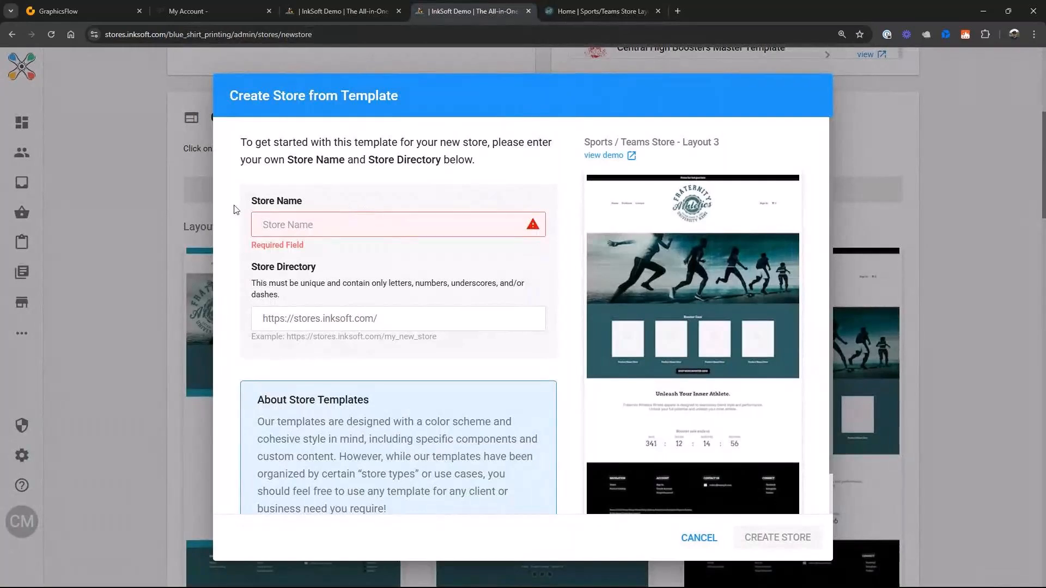
- Name the new template-based store East Eagles 2025
left_click(290, 224)
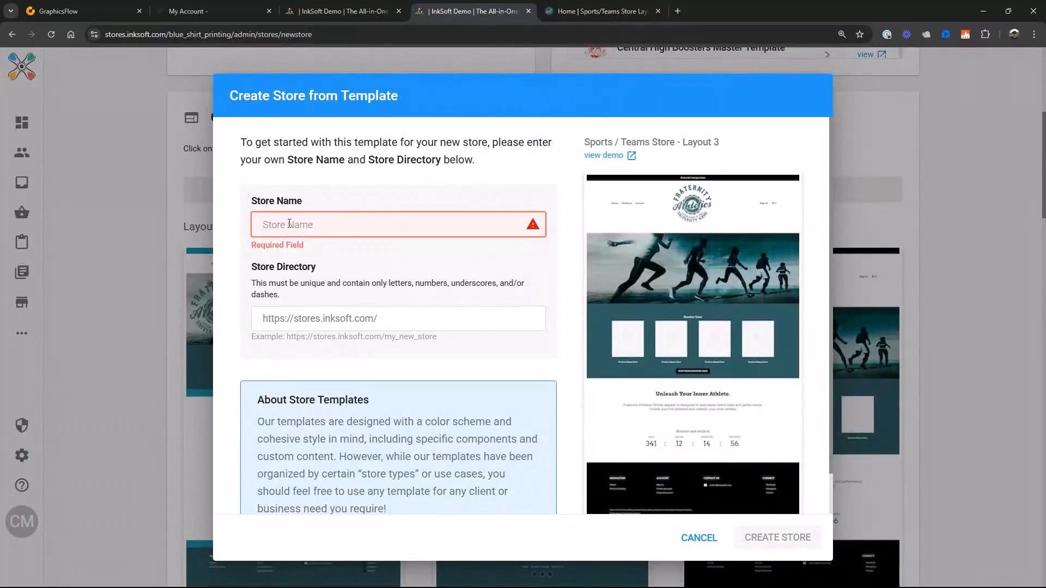
type("East Eagles")
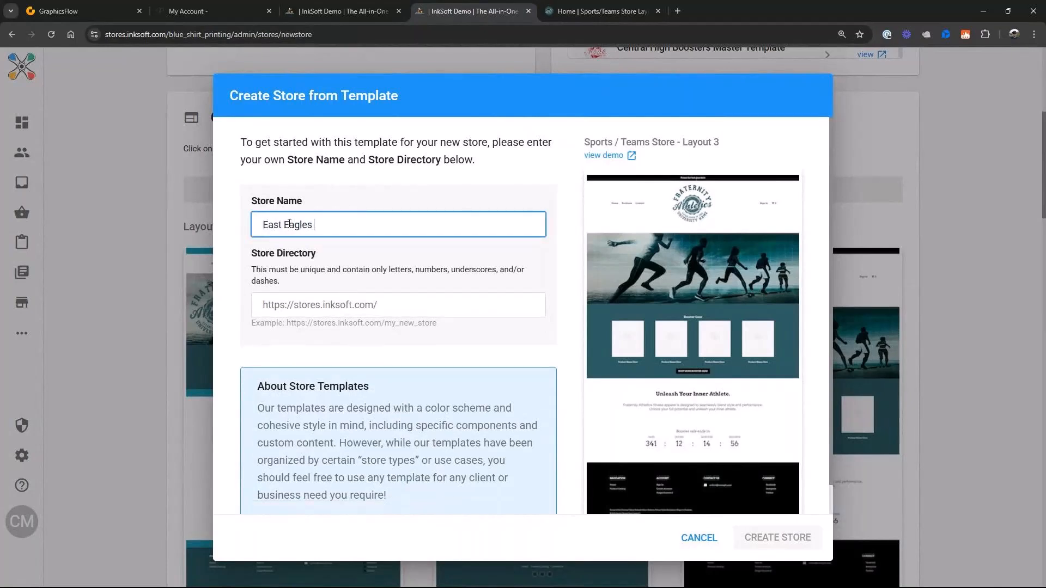
type(" 2025")
- Set the store directory to East_Eagles_2025 and create the store from the template
key("ctrl+a")
key("ctrl+c")
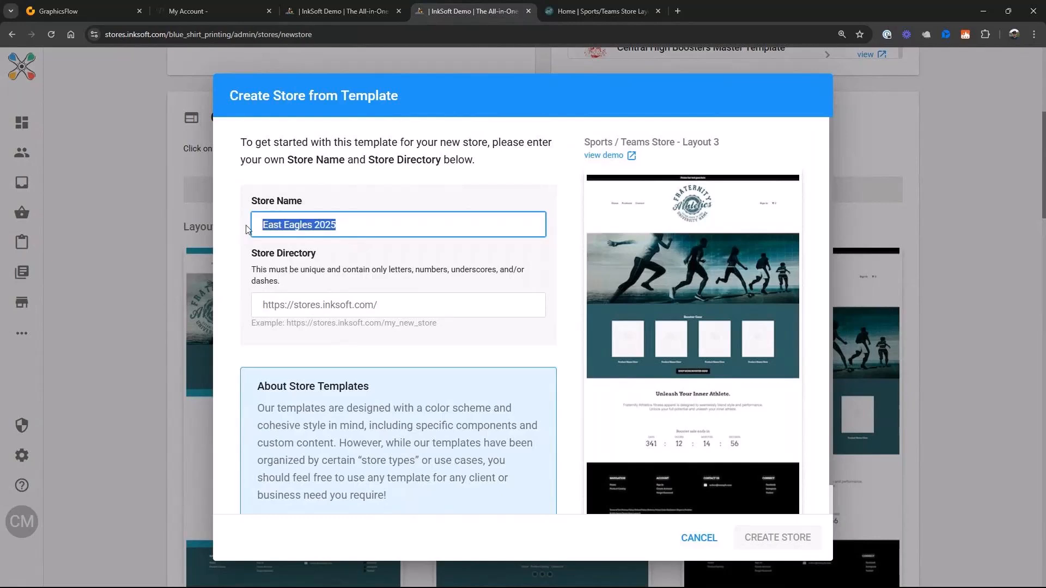
left_click(375, 311)
key("ctrl+v")
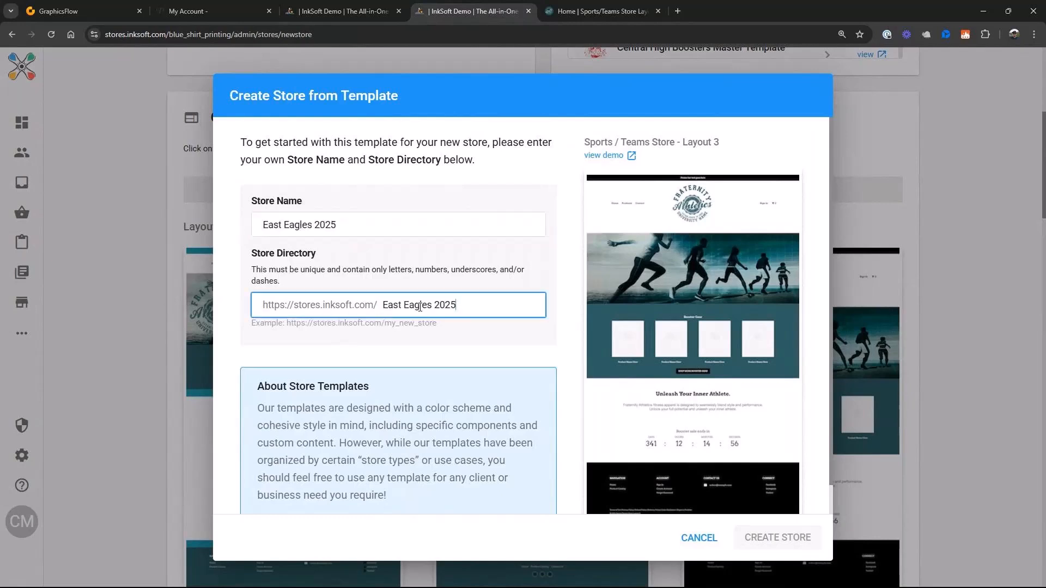
left_click(406, 306)
key("BackSpace")
type("_")
left_click(437, 305)
key("BackSpace")
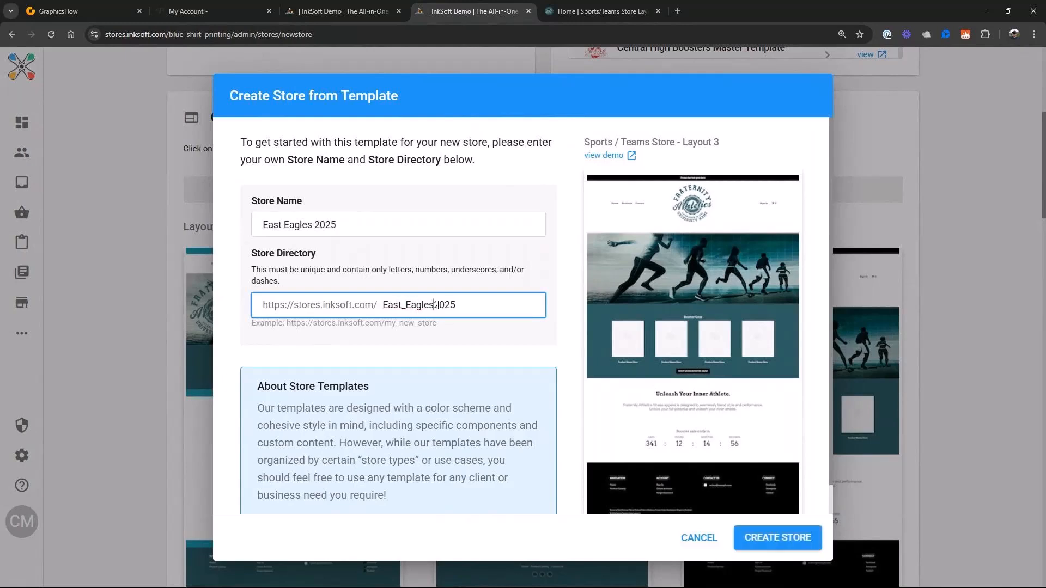
type("_")
left_click(764, 542)
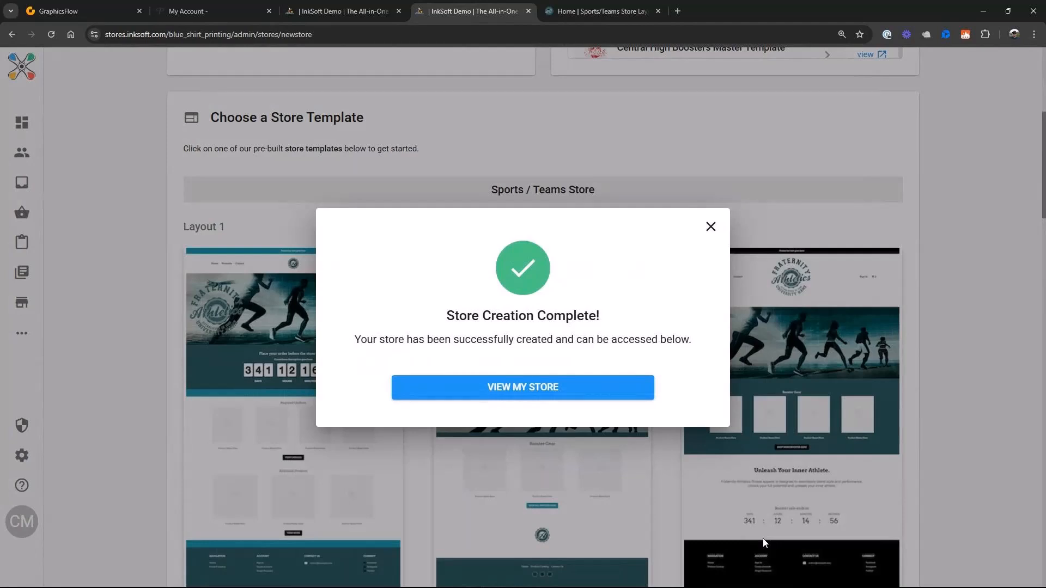
- Open the newly created store and look over its home page down to the footer
left_click(543, 389)
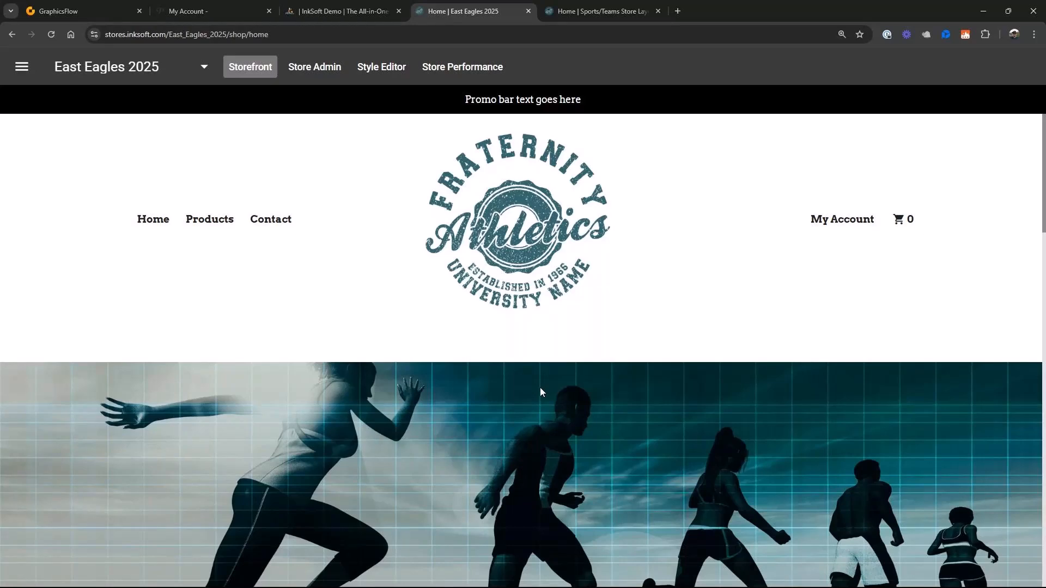
scroll(541, 387, "down", 20)
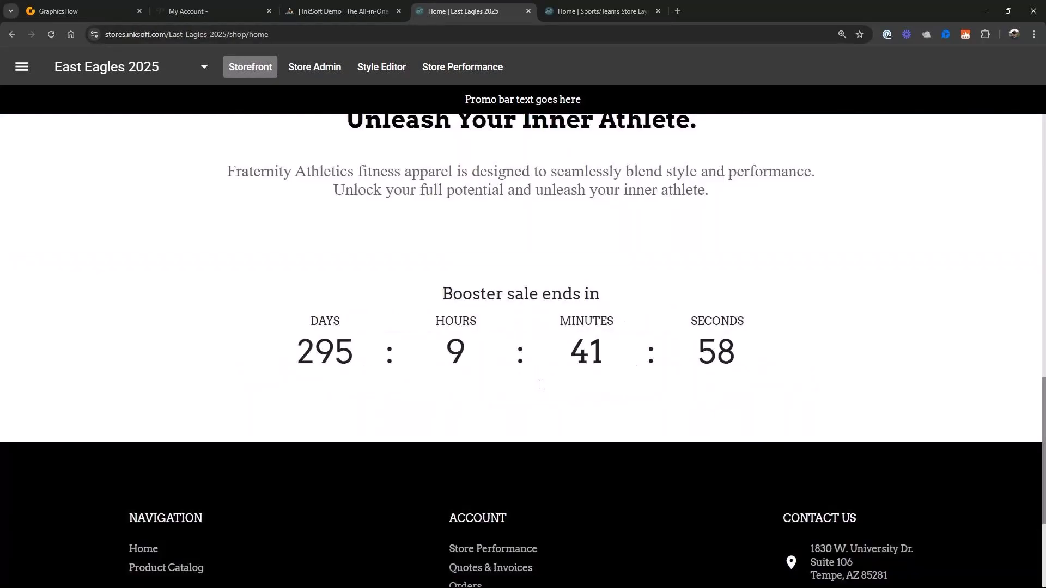
scroll(540, 385, "down", 4)
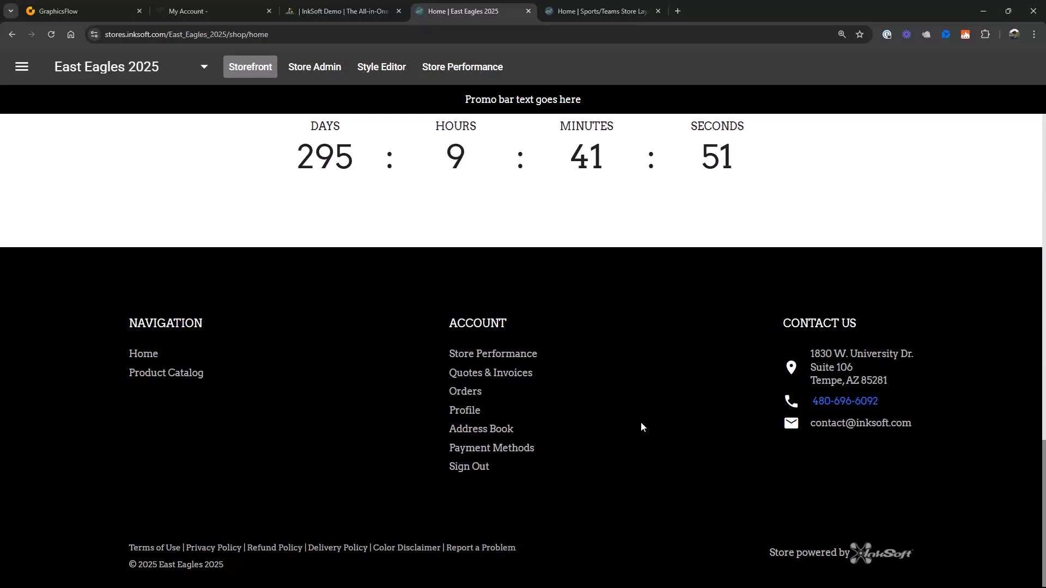
- Start adding new products in the store's administration, browse the selectable product catalog, and close it without creating a product
scroll(642, 423, "up", 14)
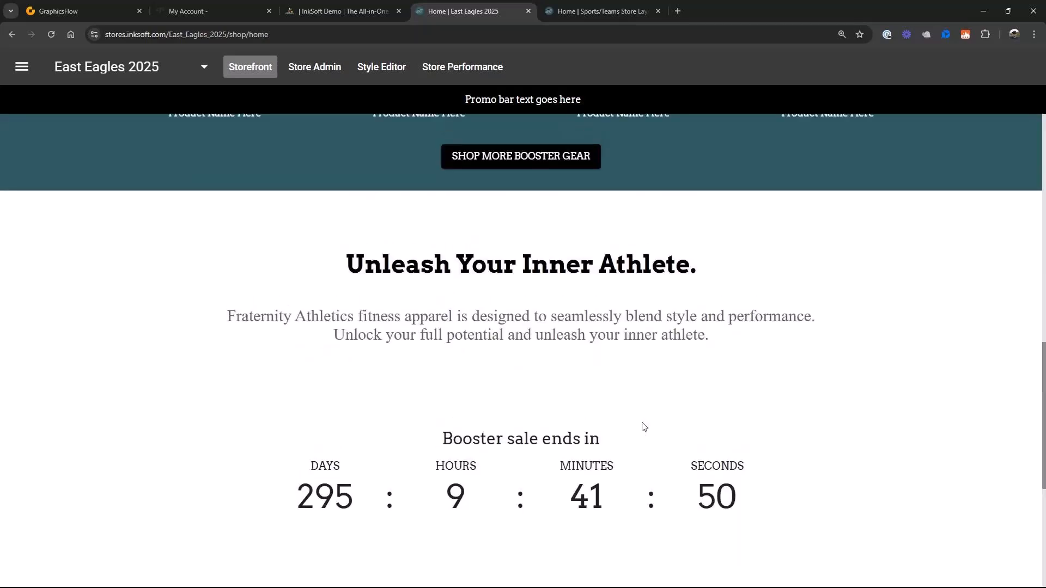
scroll(643, 427, "up", 4)
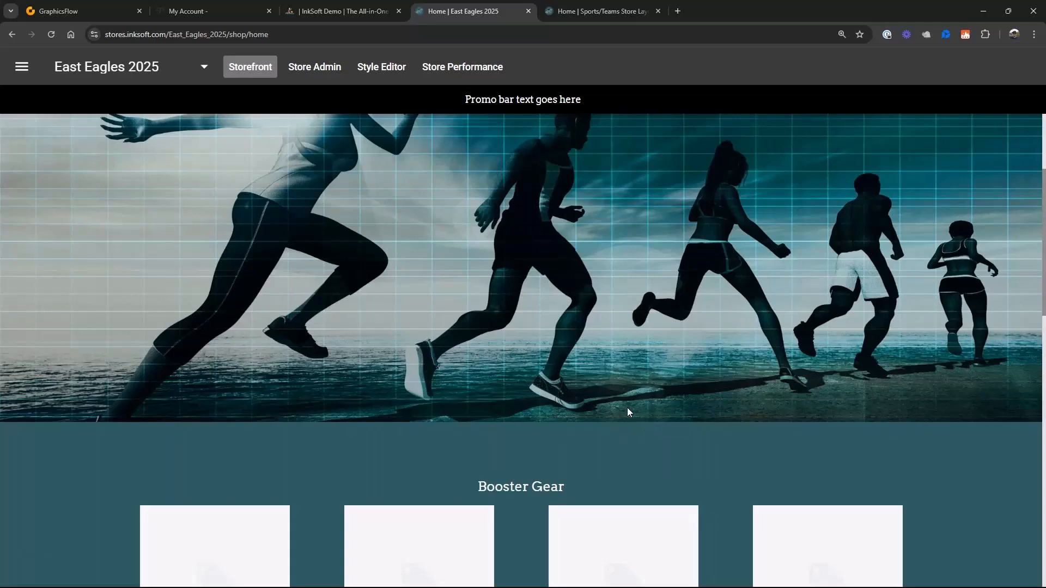
scroll(628, 412, "up", 5)
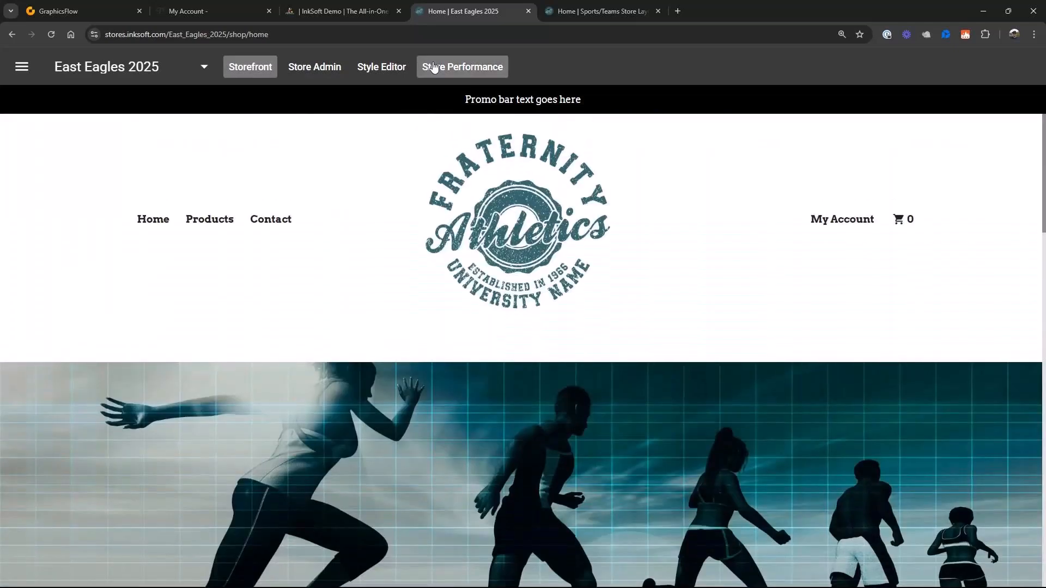
left_click(331, 73)
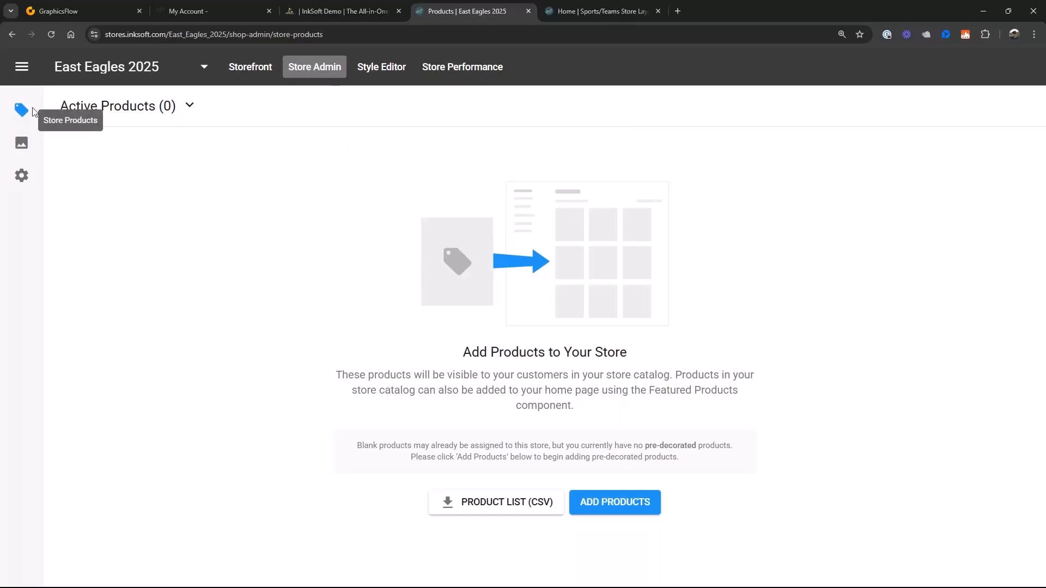
left_click(613, 507)
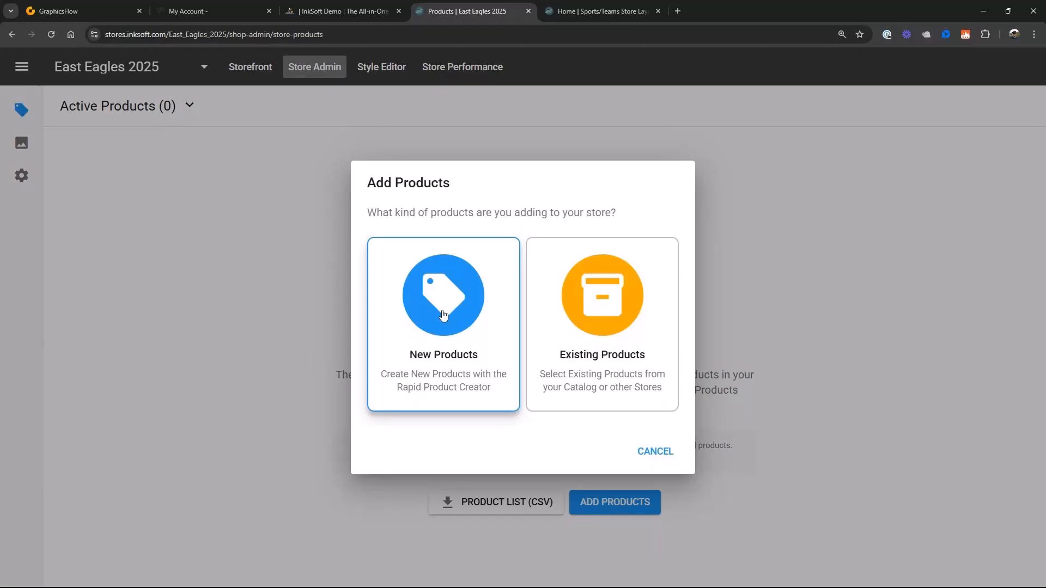
left_click(444, 315)
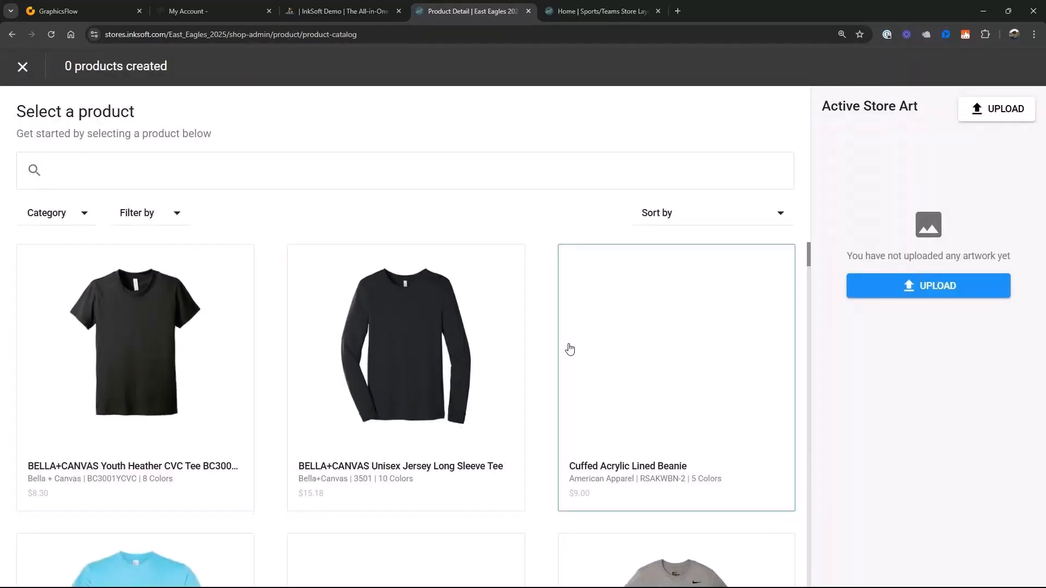
scroll(568, 350, "down", 5)
scroll(569, 350, "down", 4)
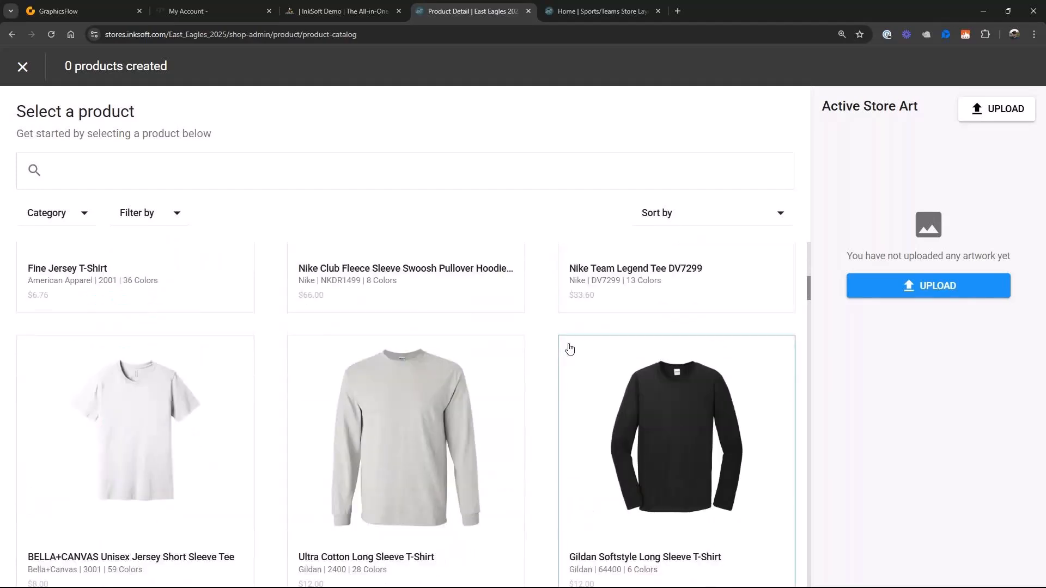
scroll(569, 349, "up", 9)
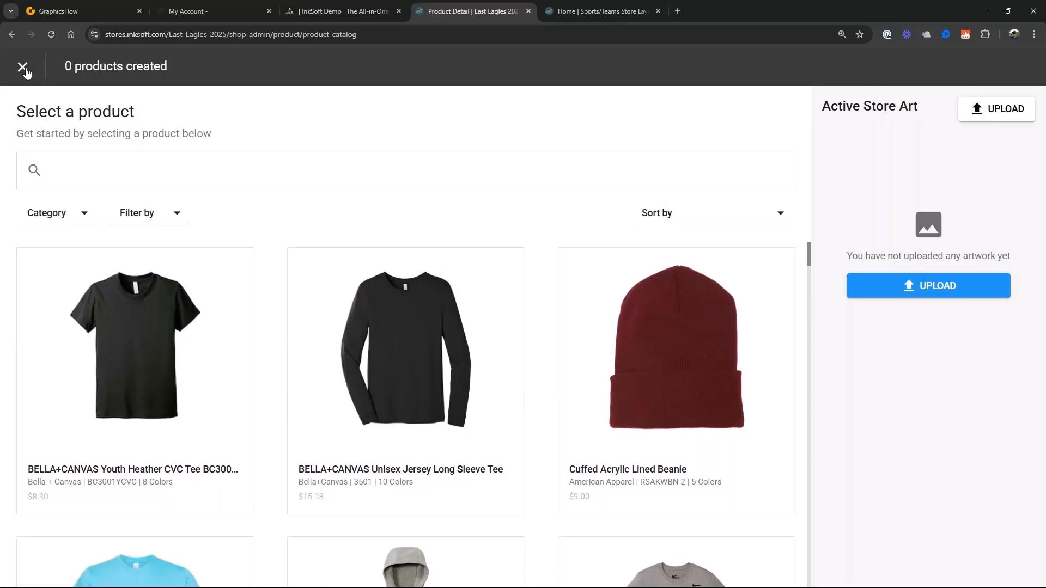
left_click(22, 67)
- Upload the print files Eagles 01 PDF, Eagles Pennant Logo, Eagles Soccer 01 PDF, East Eagles 02 and East Eagles 04 from East Eagles Store Files
left_click(21, 142)
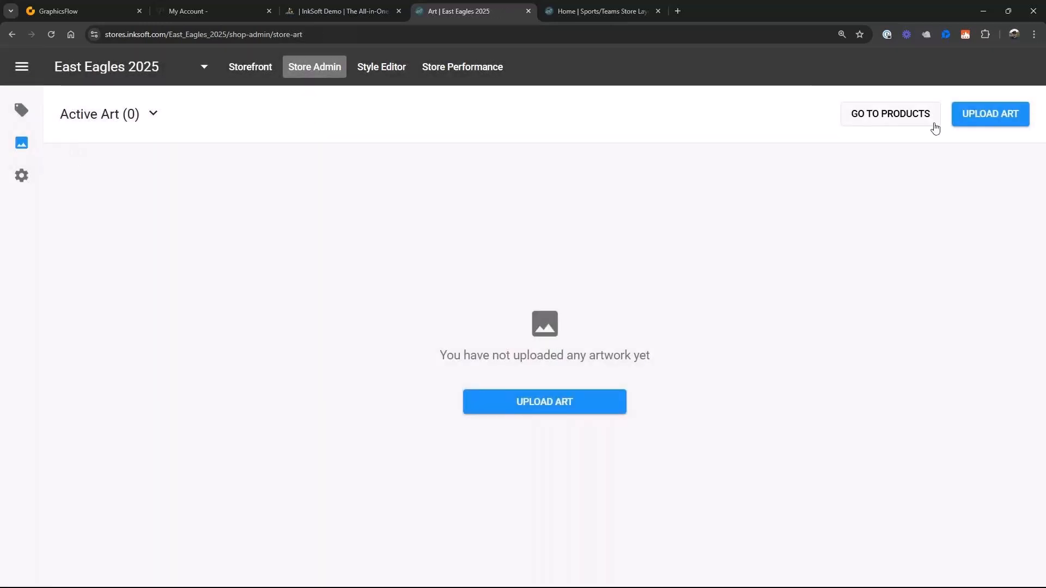
left_click(980, 118)
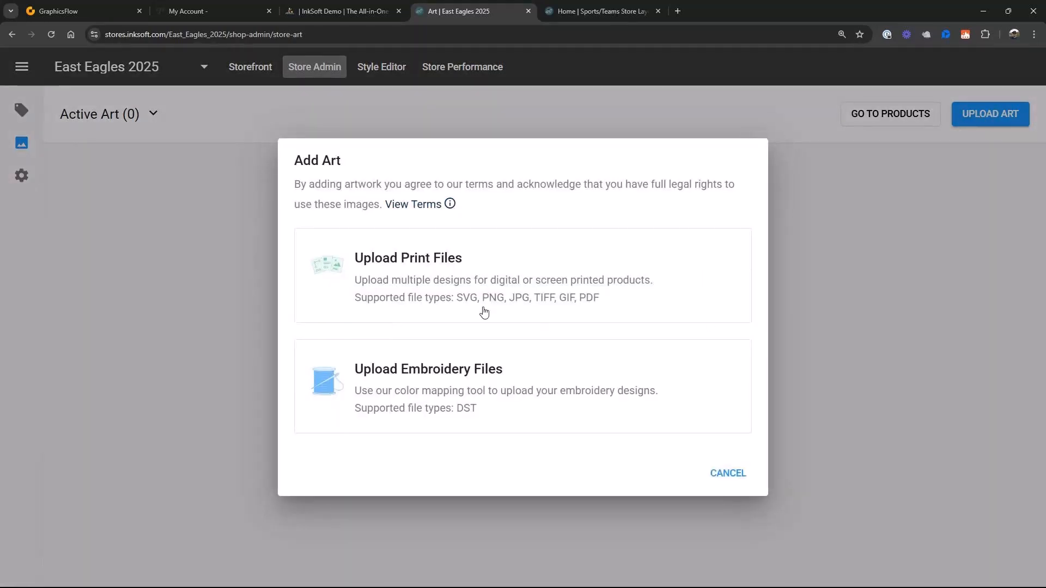
left_click(424, 281)
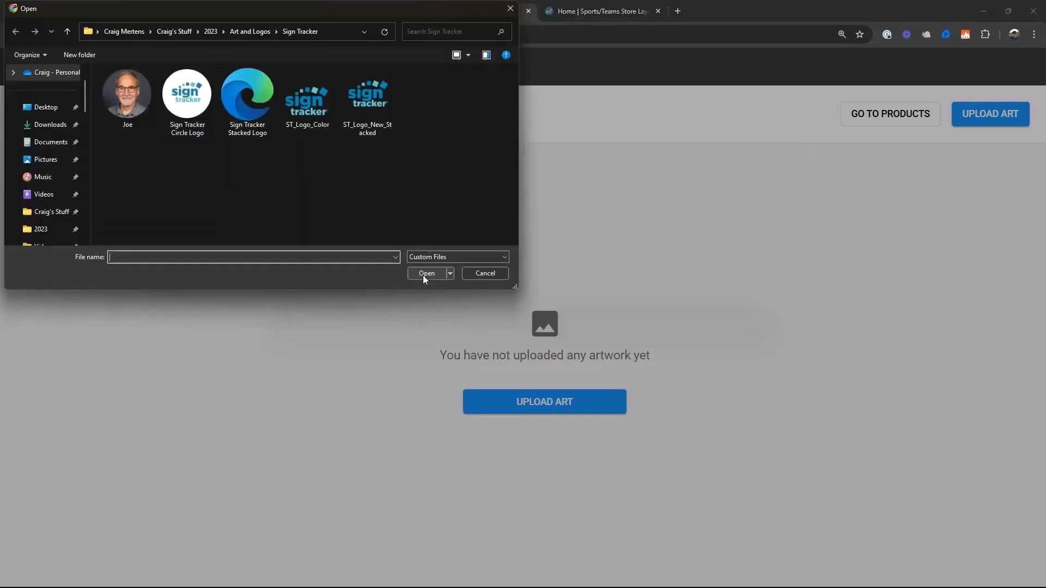
left_click_drag(218, 17, 463, 70)
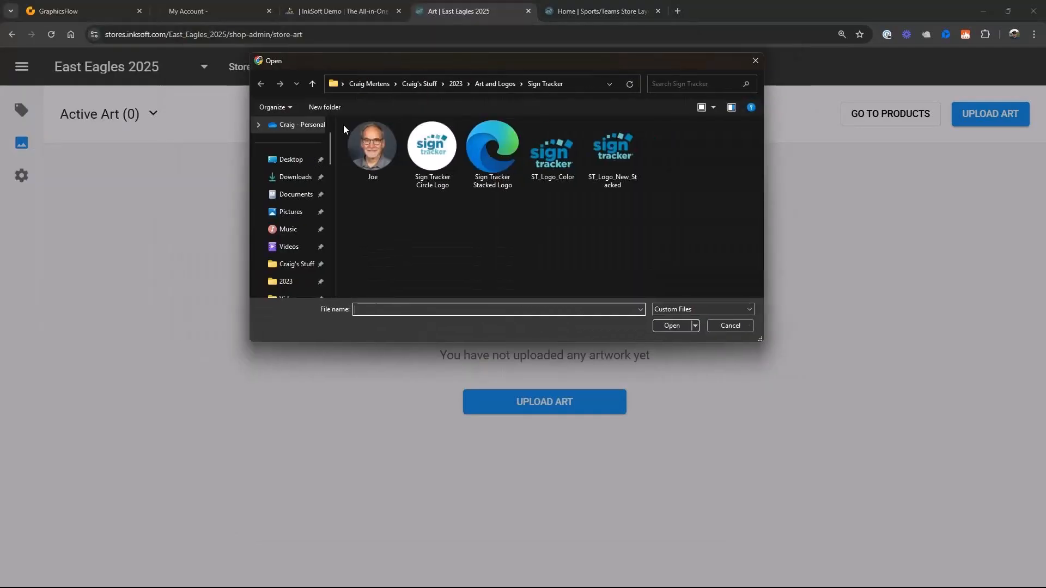
scroll(272, 256, "down", 1)
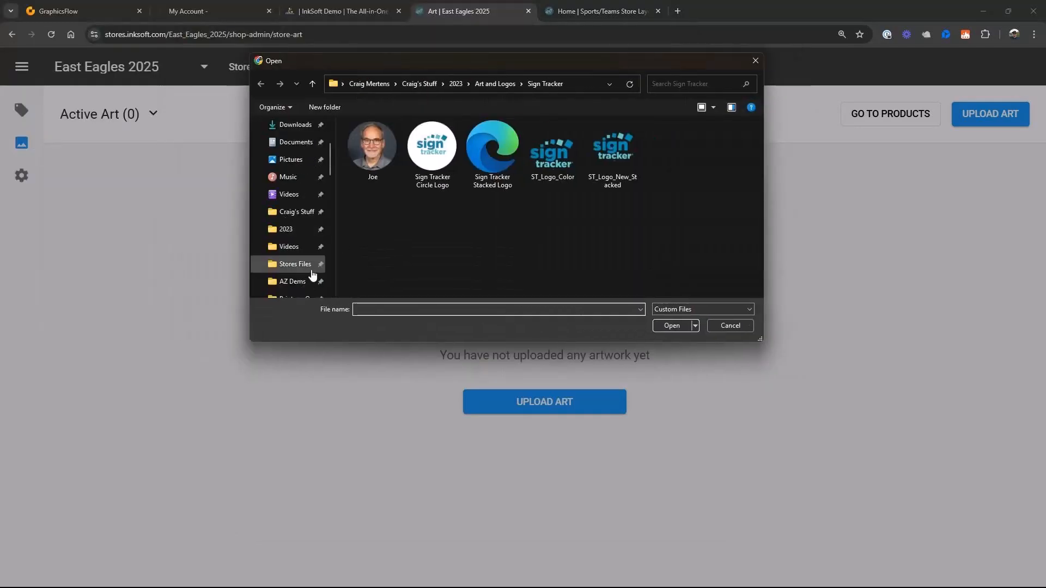
scroll(295, 253, "down", 1)
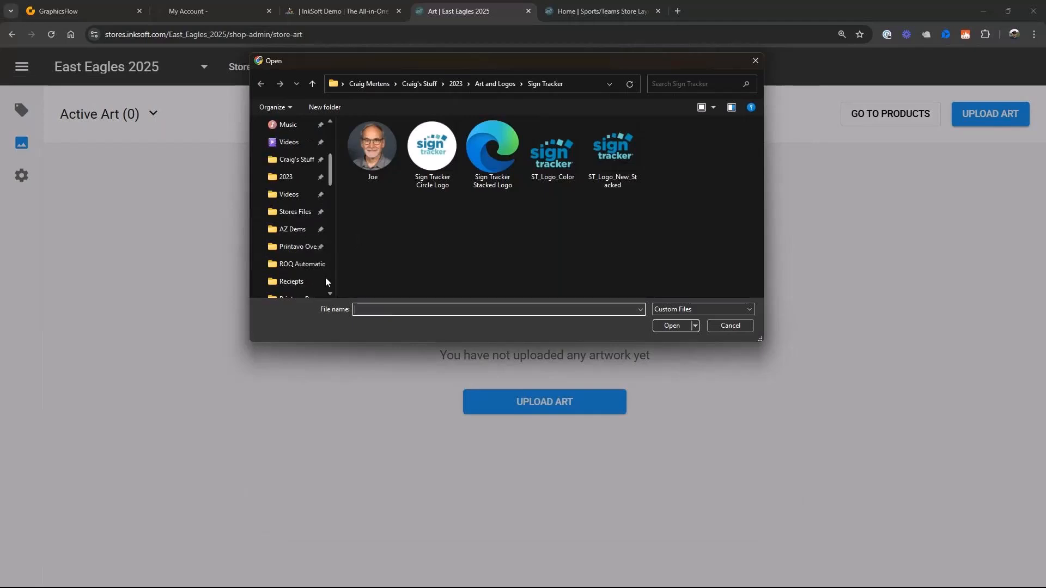
left_click(296, 213)
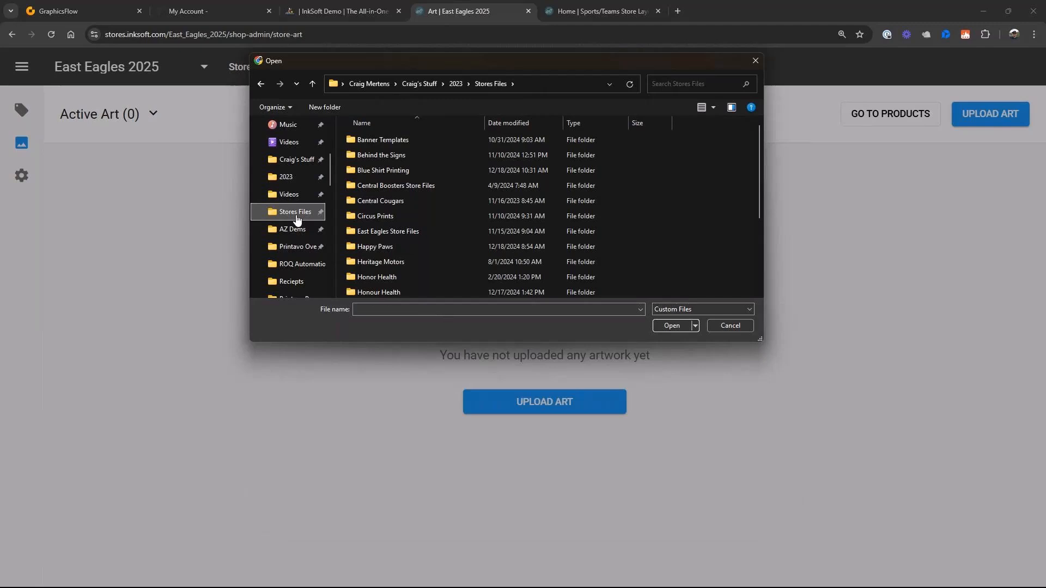
double_click(395, 233)
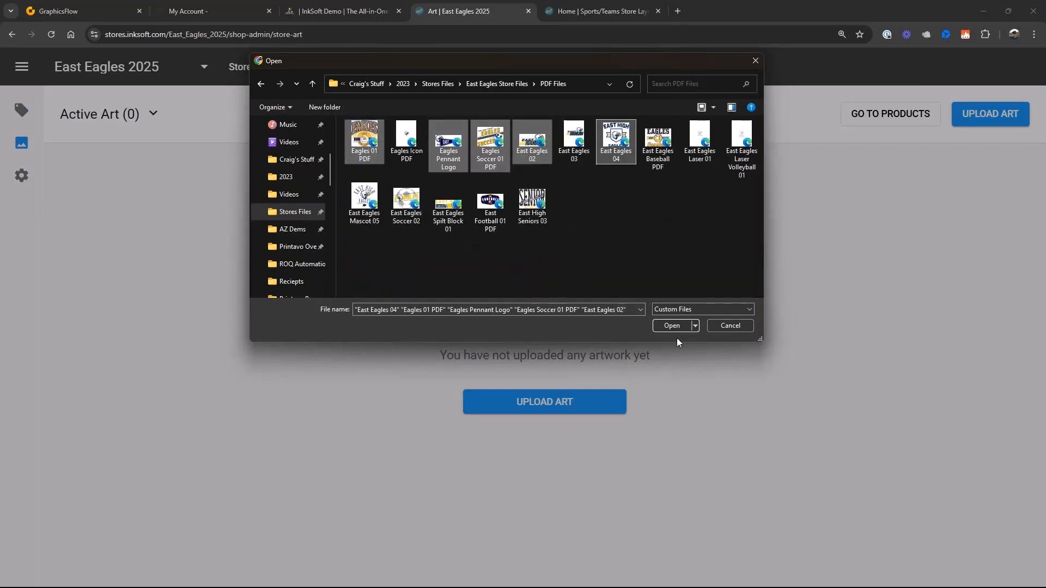
left_click(672, 326)
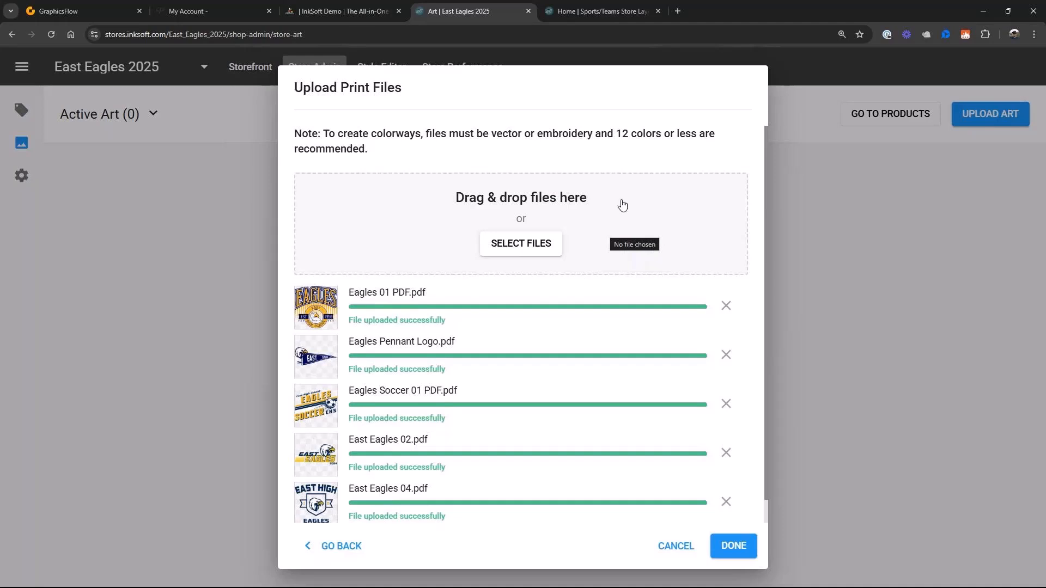
left_click(732, 549)
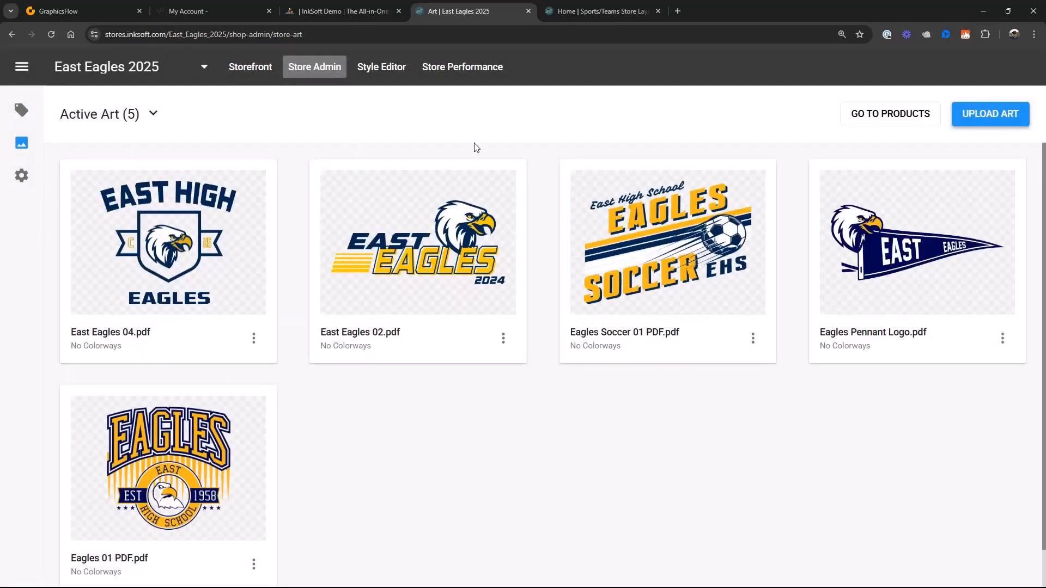
- Add the embroidery file East Eagles DST from the DST Embroidery folder to the store art for color mapping
left_click(974, 121)
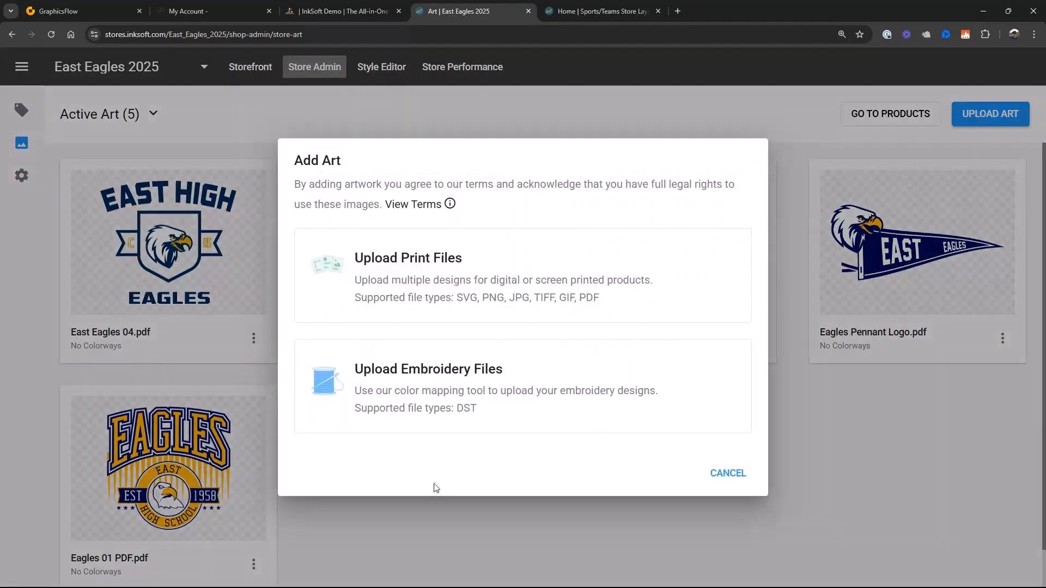
left_click(455, 394)
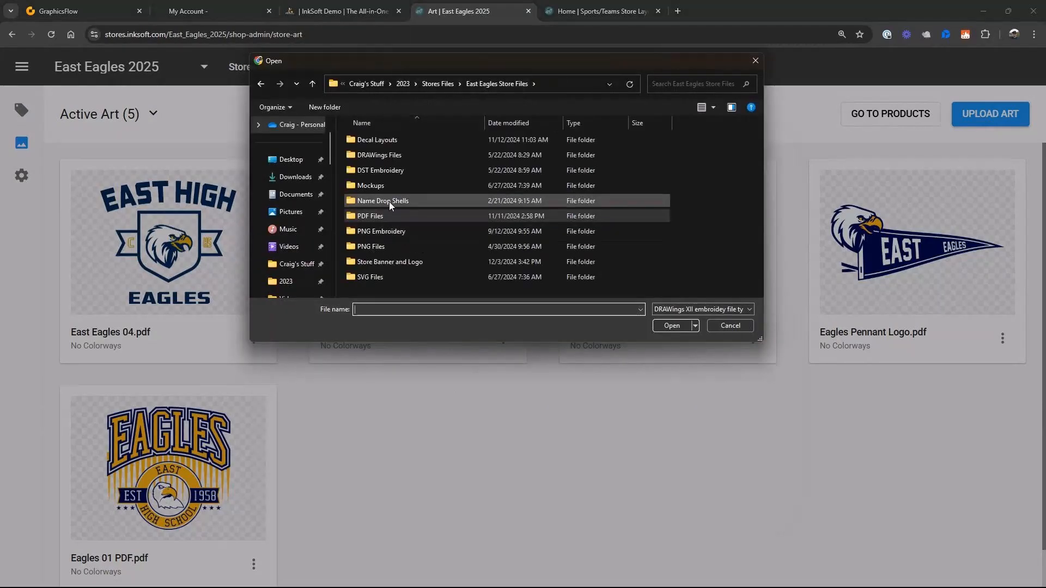
double_click(391, 171)
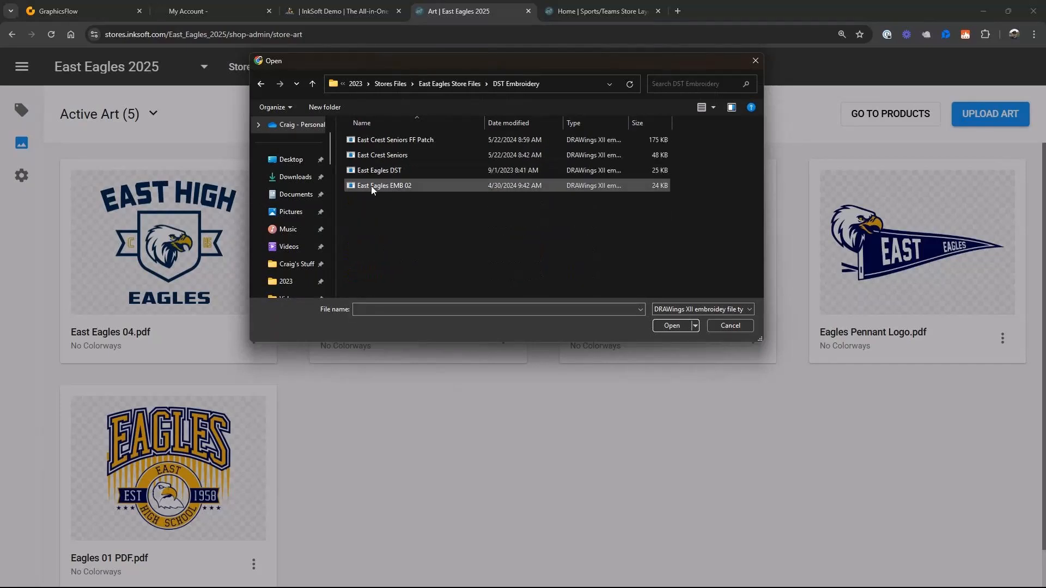
left_click(371, 171)
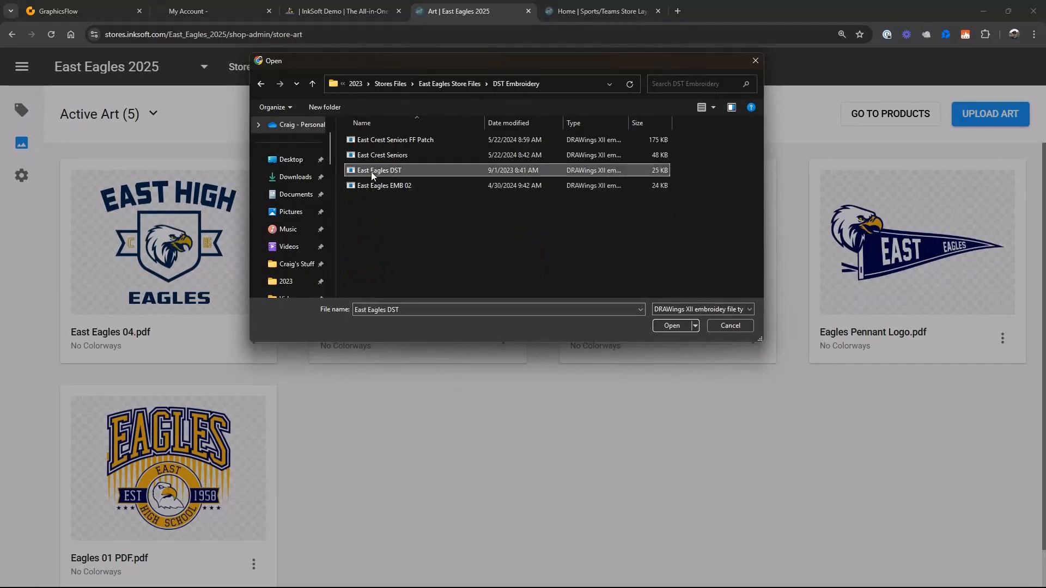
left_click(670, 326)
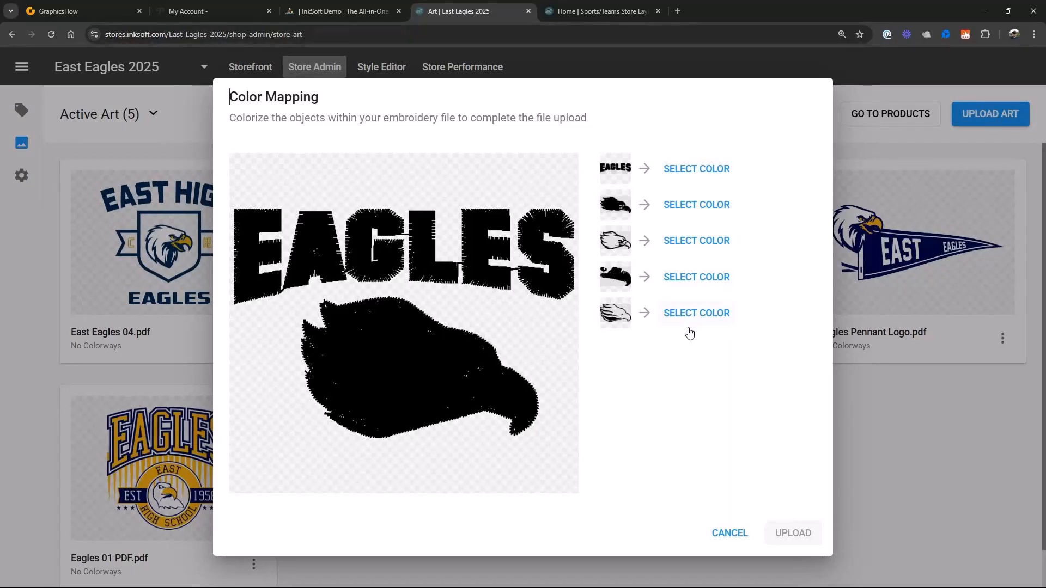
- Map the EAGLES lettering of the embroidery design to Madeira Classic Rayon thread 1024 Gold Rush
left_click(685, 172)
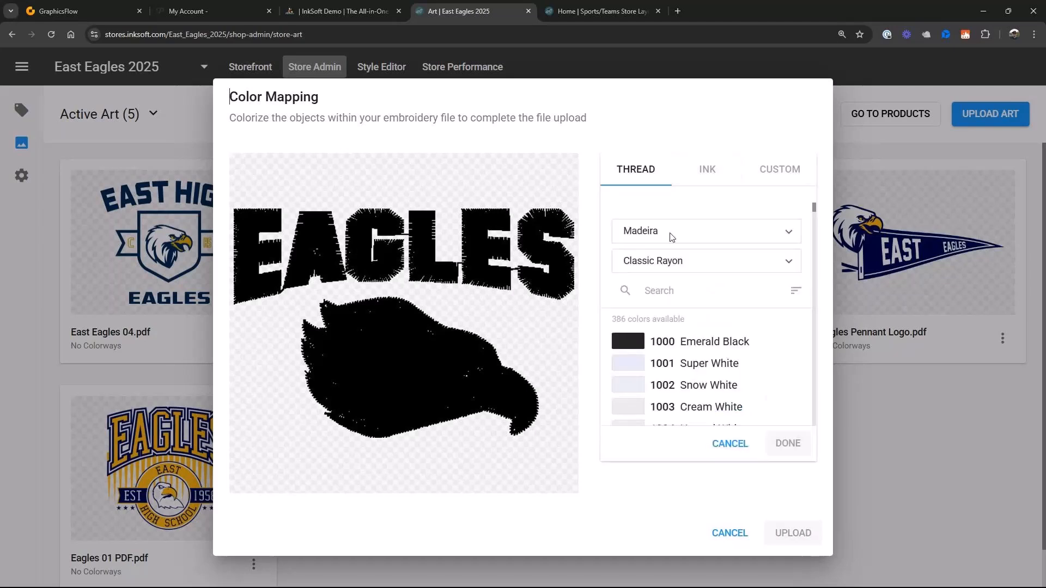
left_click(644, 291)
type("gold")
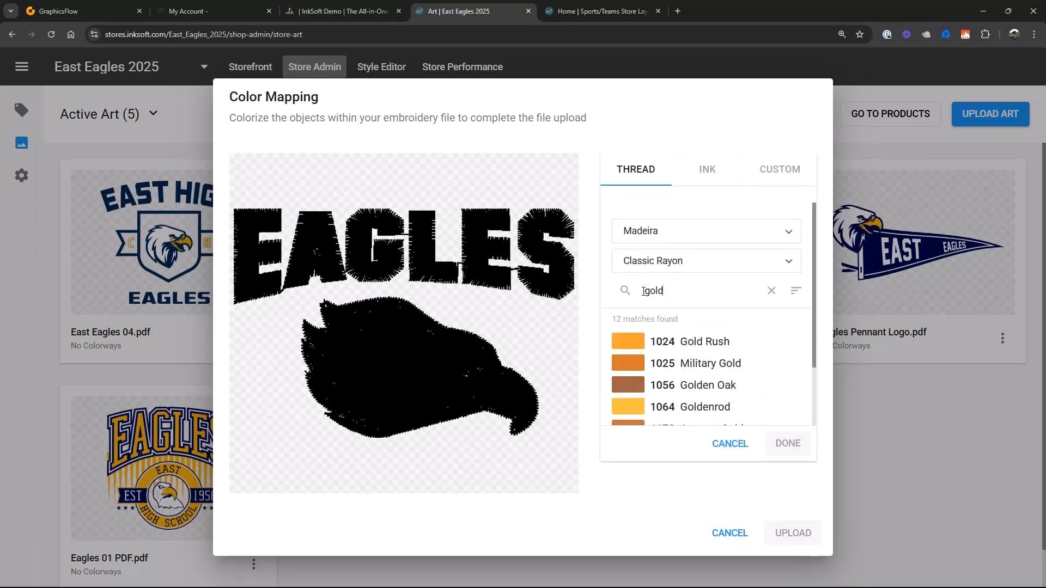
left_click(640, 342)
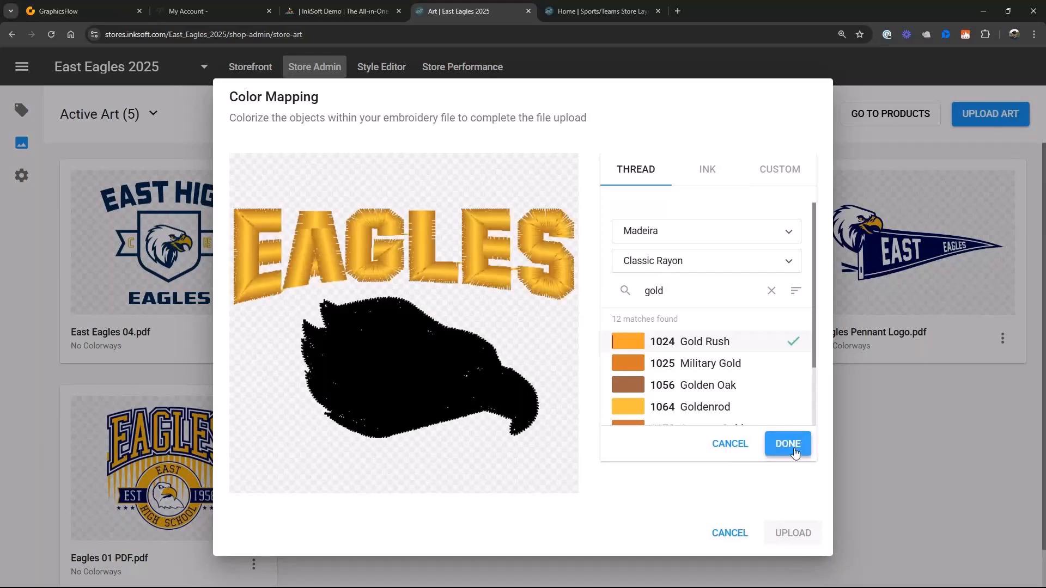
left_click(802, 446)
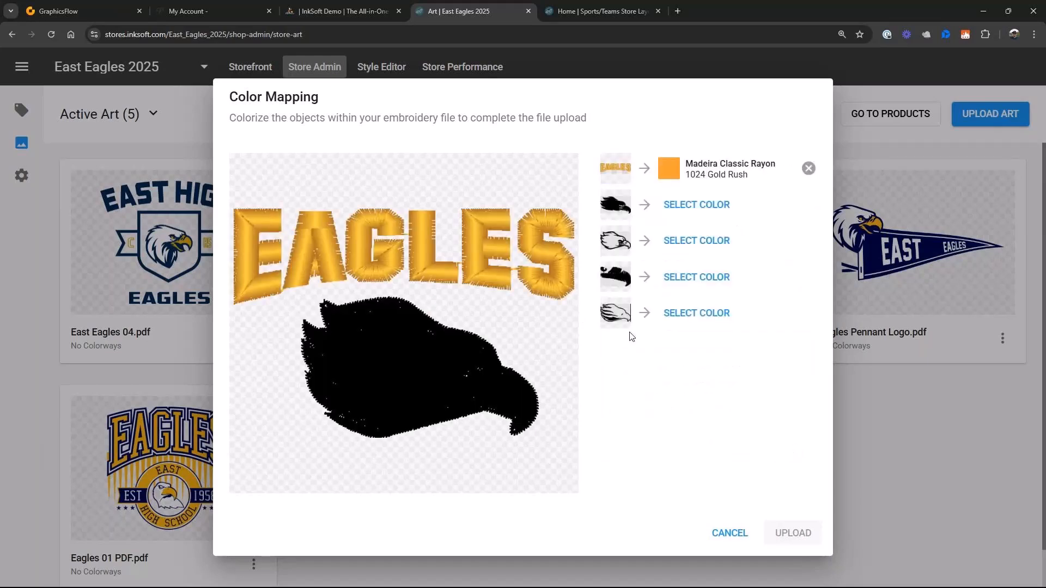
- Map the eagle's beak and eye to Madeira Classic Rayon 1024 Gold Rush and its white head area to 1002 Snow White
left_click(708, 278)
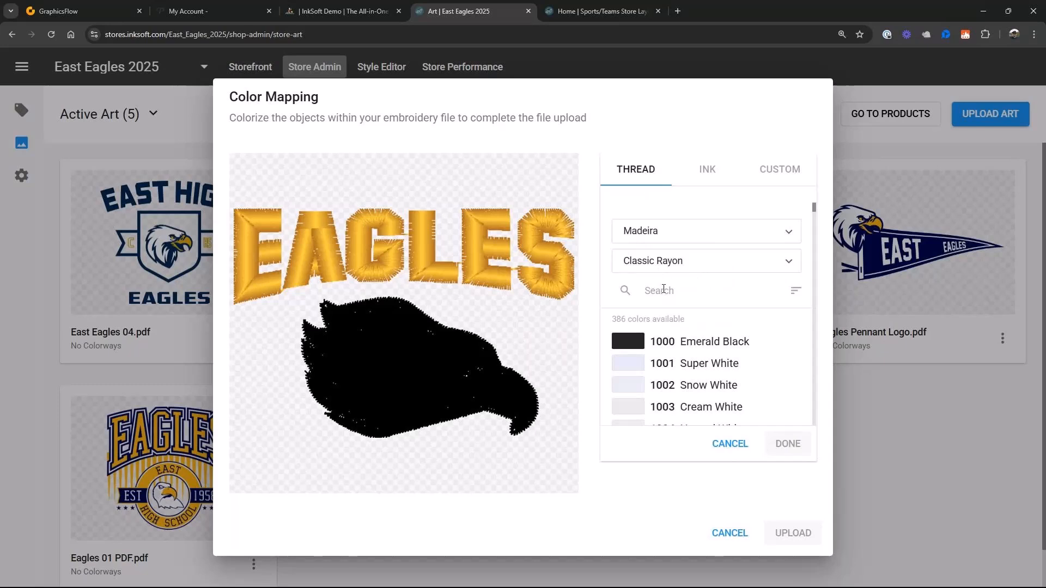
type("go")
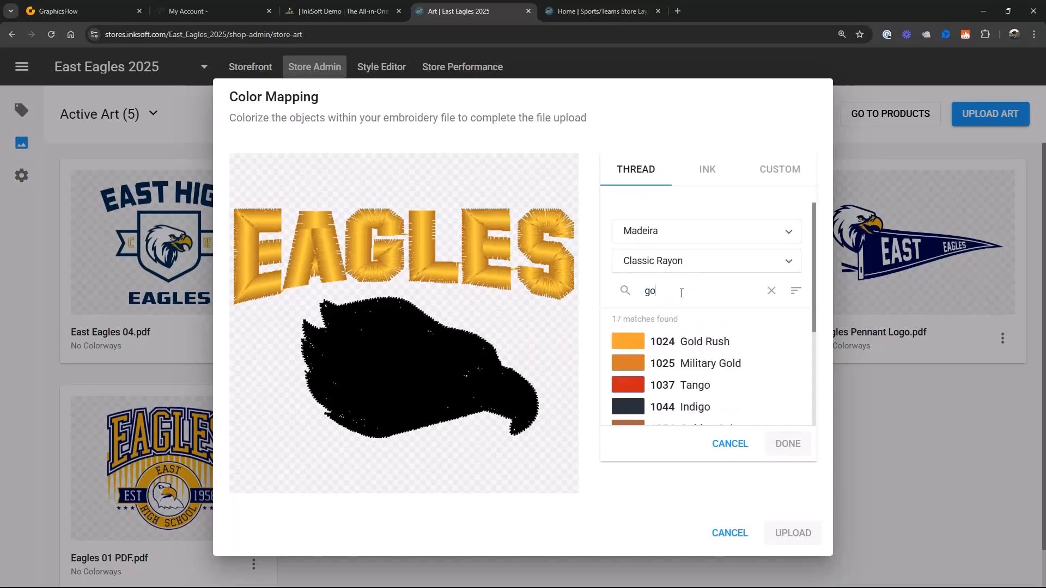
type("ld")
left_click(691, 341)
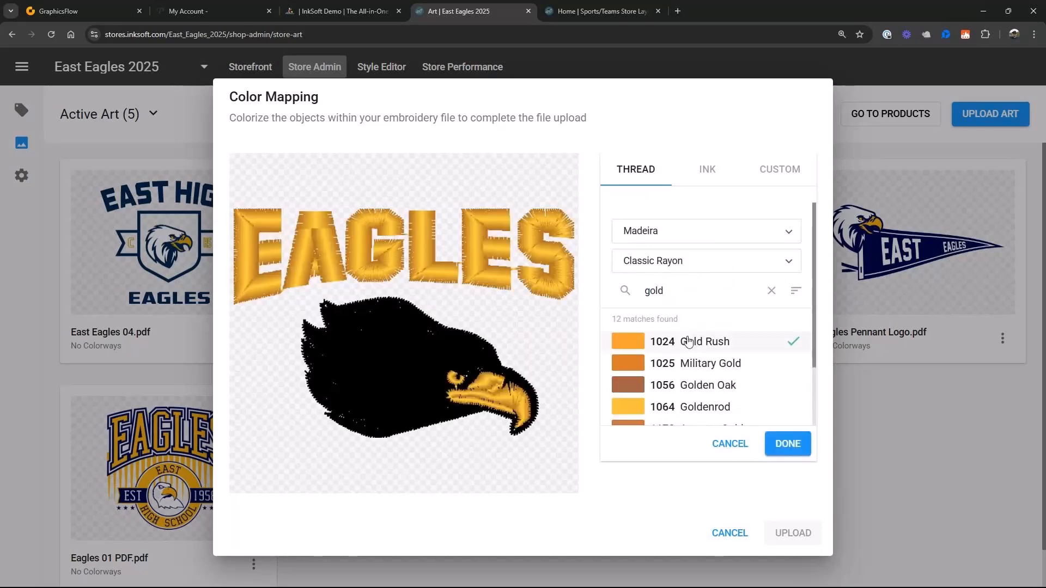
left_click(788, 444)
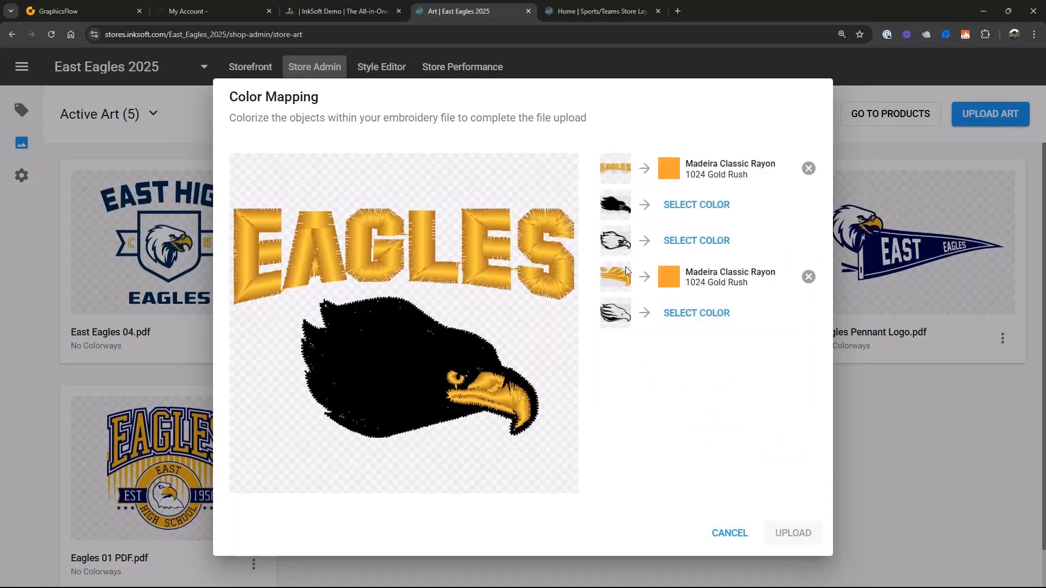
left_click(692, 211)
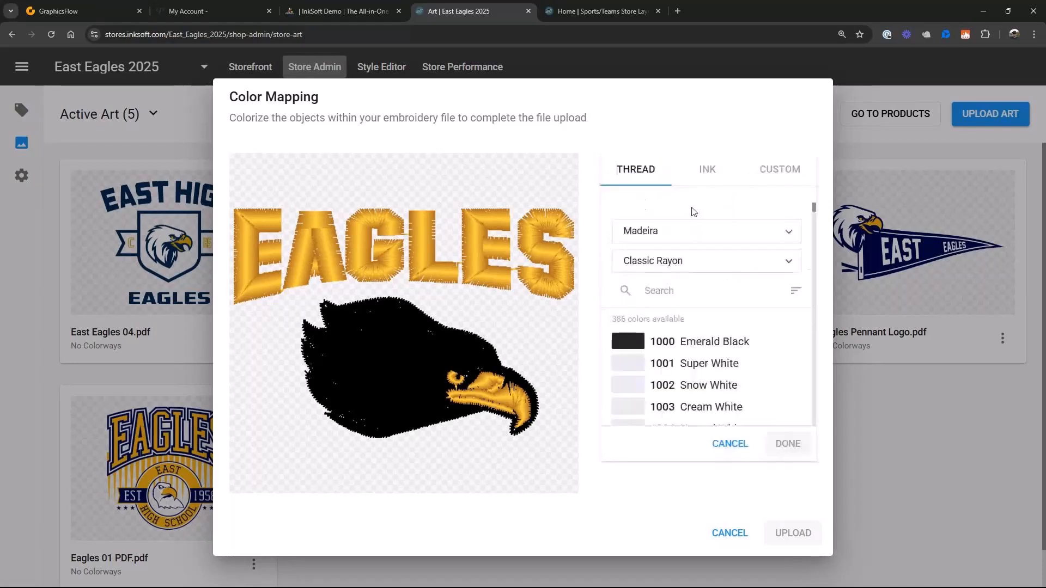
left_click(640, 388)
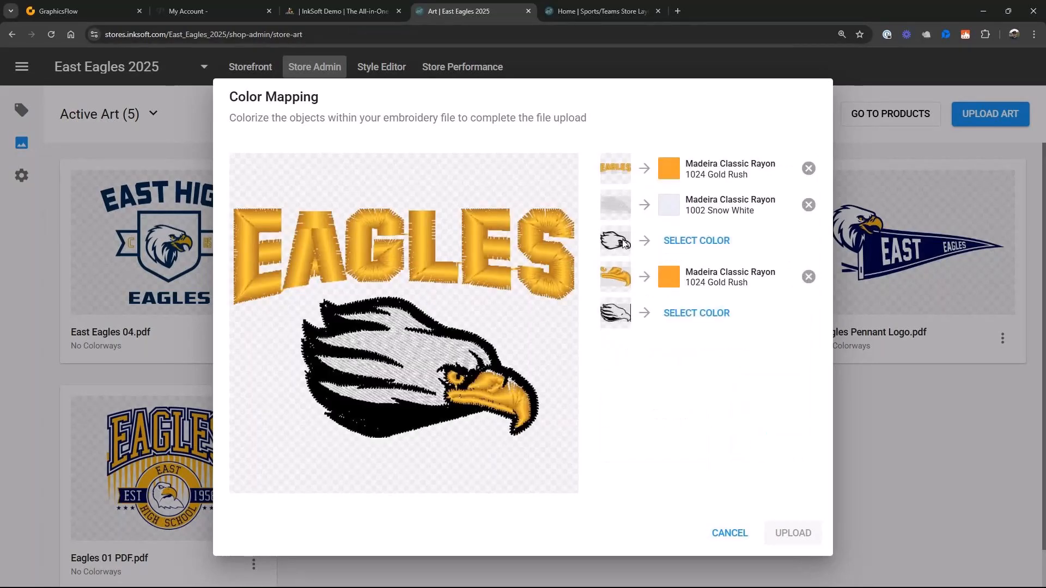
- Map the third embroidery object, the darker shading inside the eagle's head, to Madeira Classic Rayon 1086 Sterling Silver
left_click(700, 245)
scroll(701, 363, "down", 1)
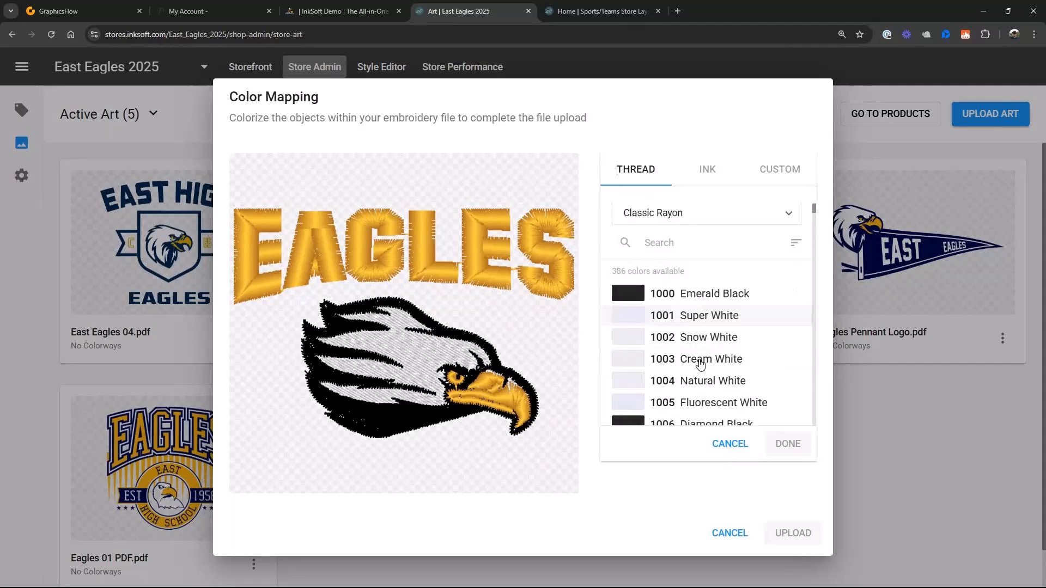
scroll(701, 363, "down", 1)
scroll(696, 373, "down", 1)
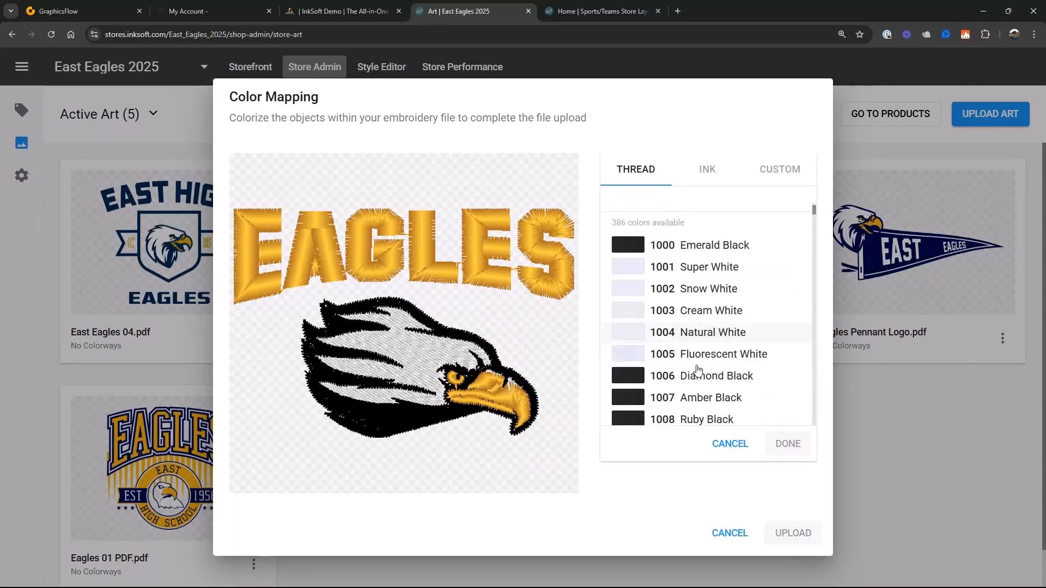
scroll(697, 372, "down", 7)
scroll(699, 370, "down", 10)
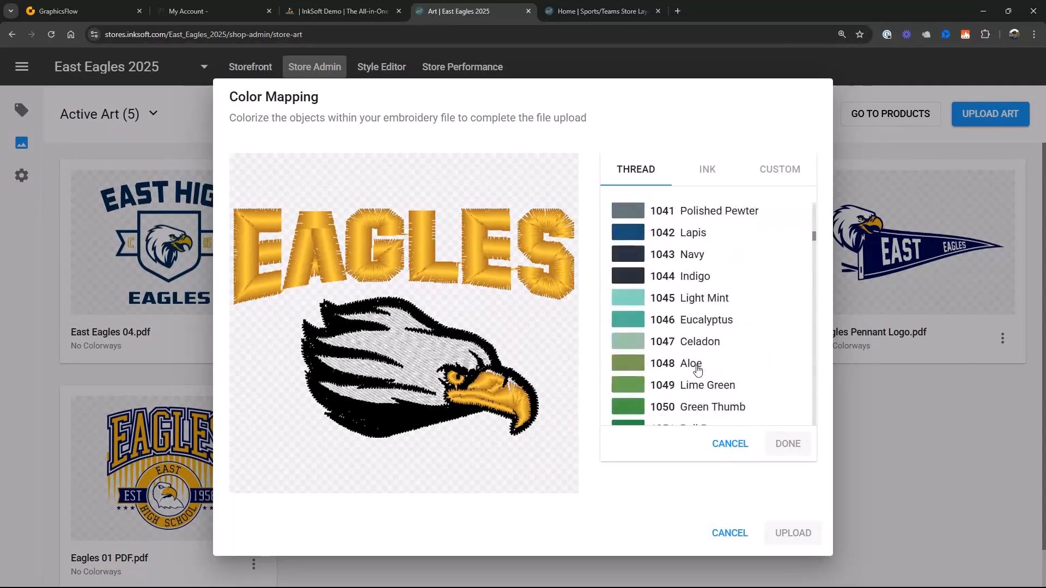
left_click_drag(814, 238, 813, 261)
left_click(629, 332)
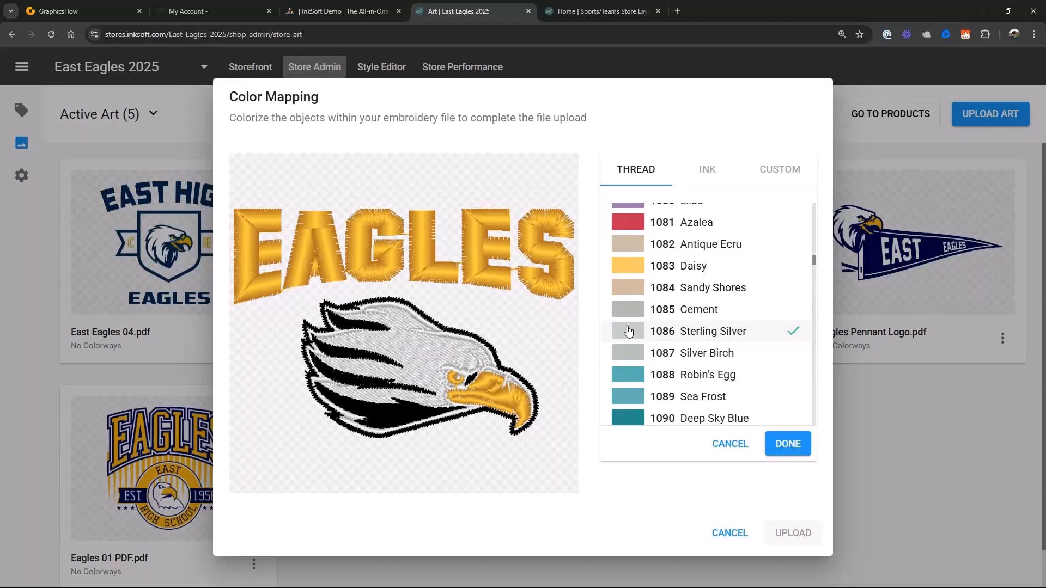
left_click(788, 444)
- Open thread selection for the last unmapped embroidery object and search the Madeira Classic Rayon colors for navy
left_click(682, 312)
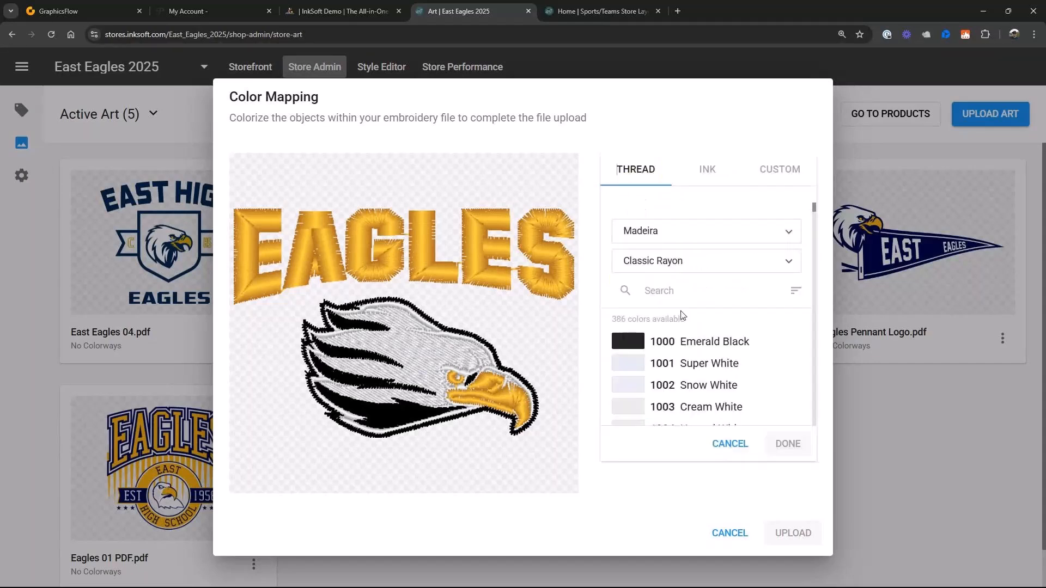
left_click(656, 292)
type("n")
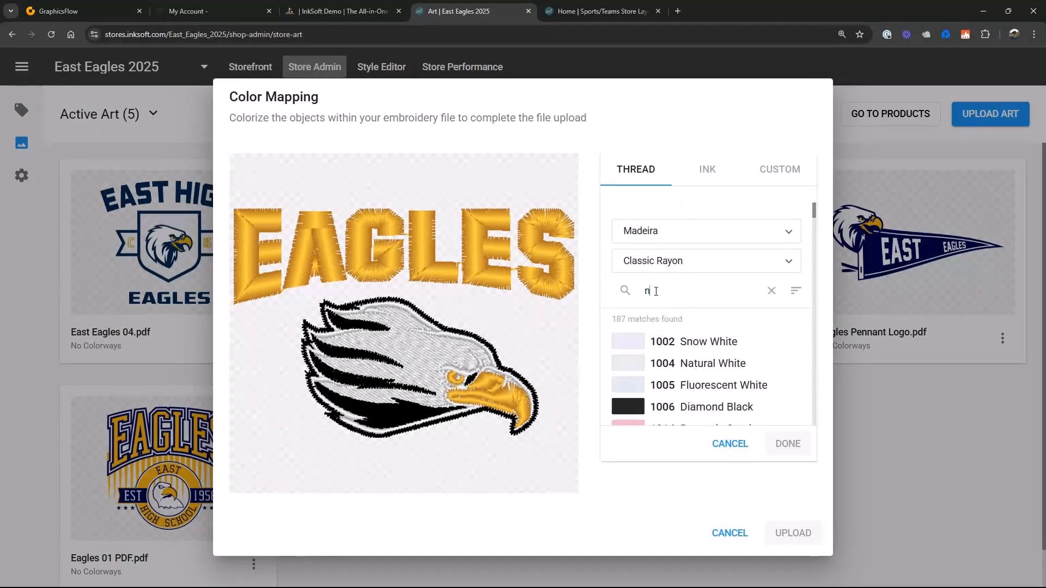
type("avy")
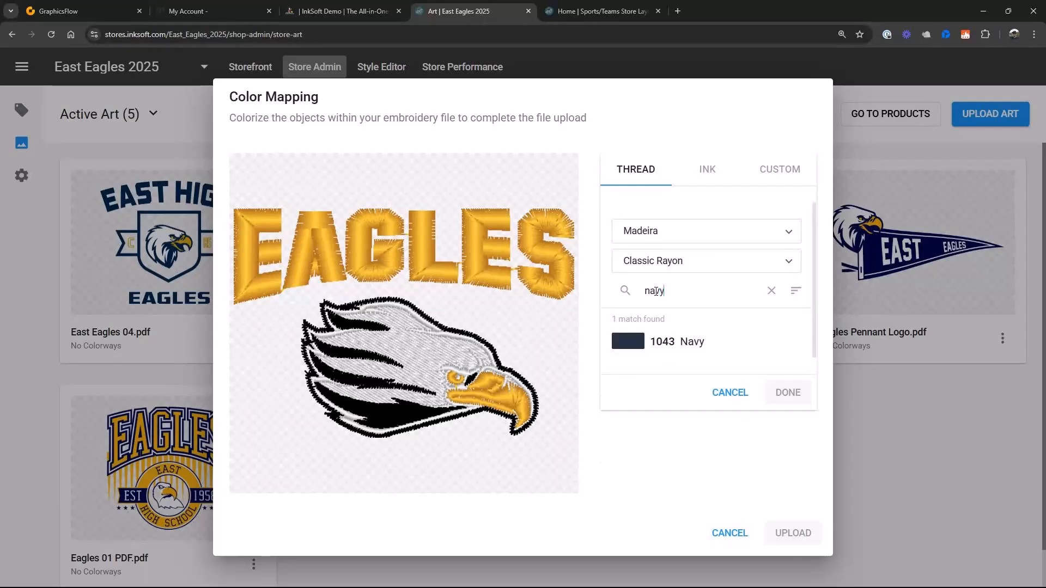
left_click(771, 293)
- Map the eagle's black outline to Isacord Poly thread 3644 Royal Navy and upload the color-mapped embroidery design
left_click(725, 232)
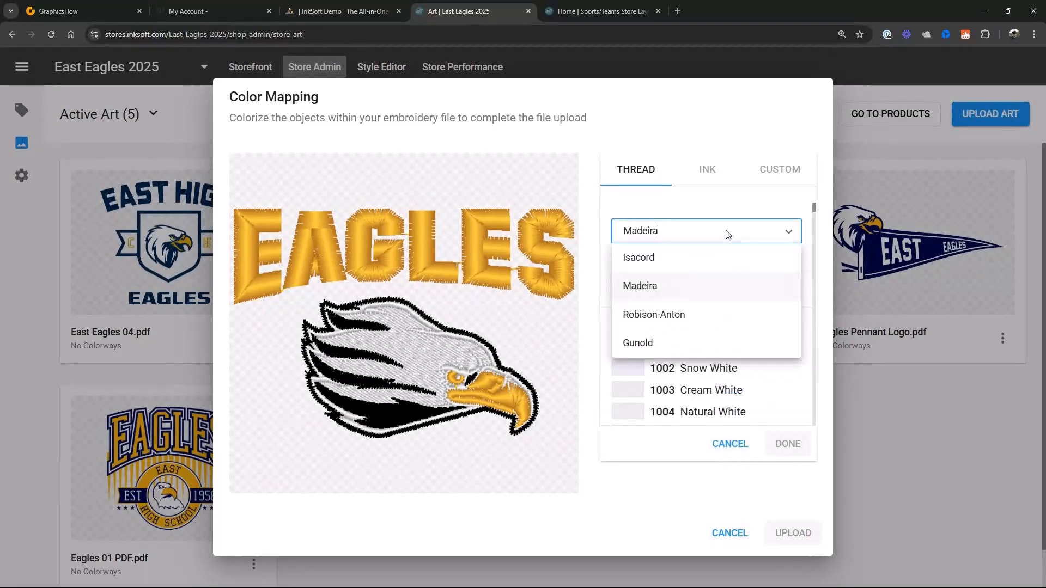
left_click(654, 256)
left_click(662, 293)
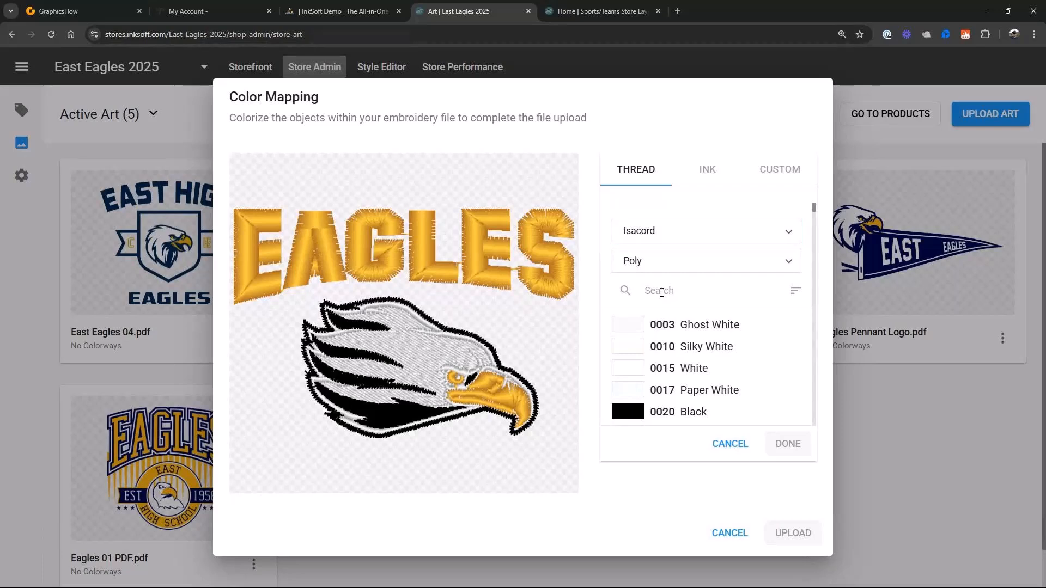
type("navy")
left_click(648, 370)
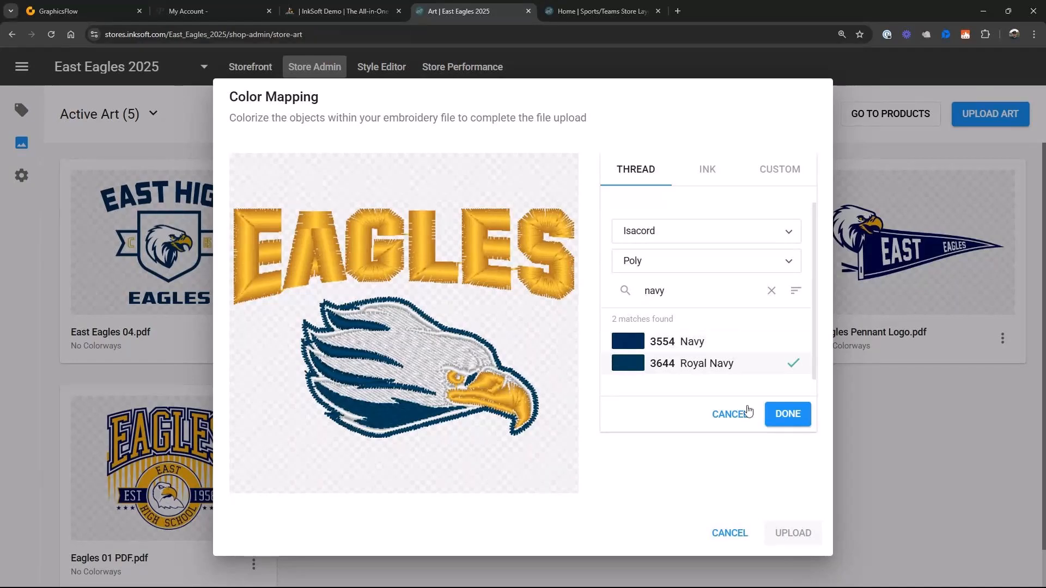
left_click(788, 414)
left_click(793, 533)
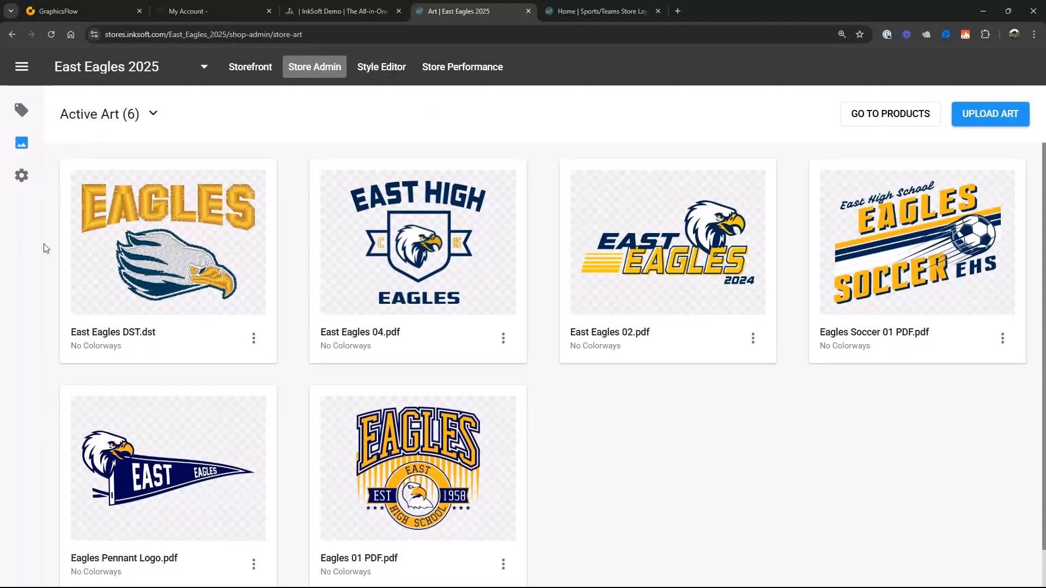
- In the store's Contact Info settings, enter the store manager's first and last name and the contact email address
left_click(20, 180)
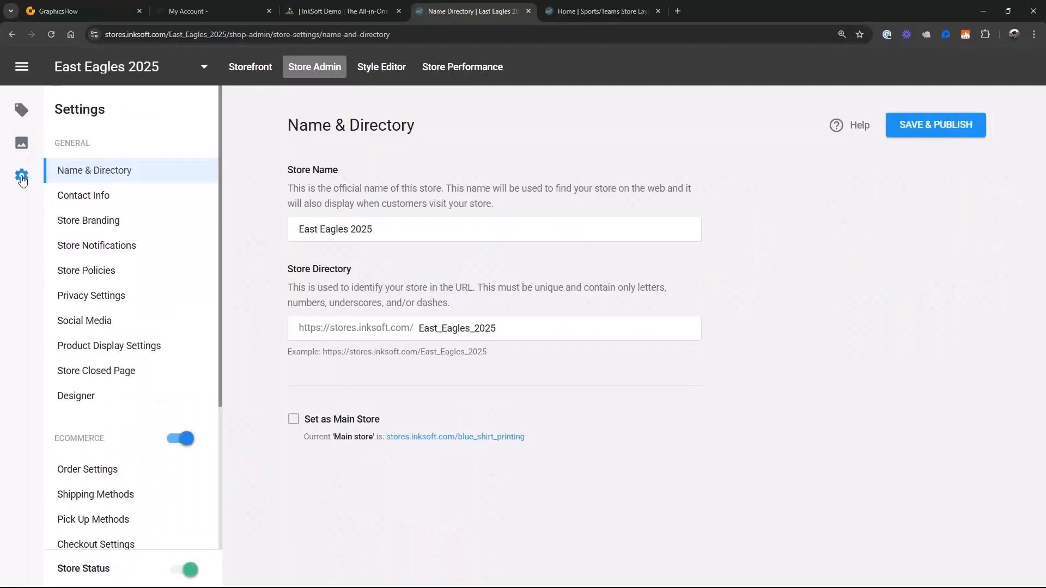
left_click(84, 195)
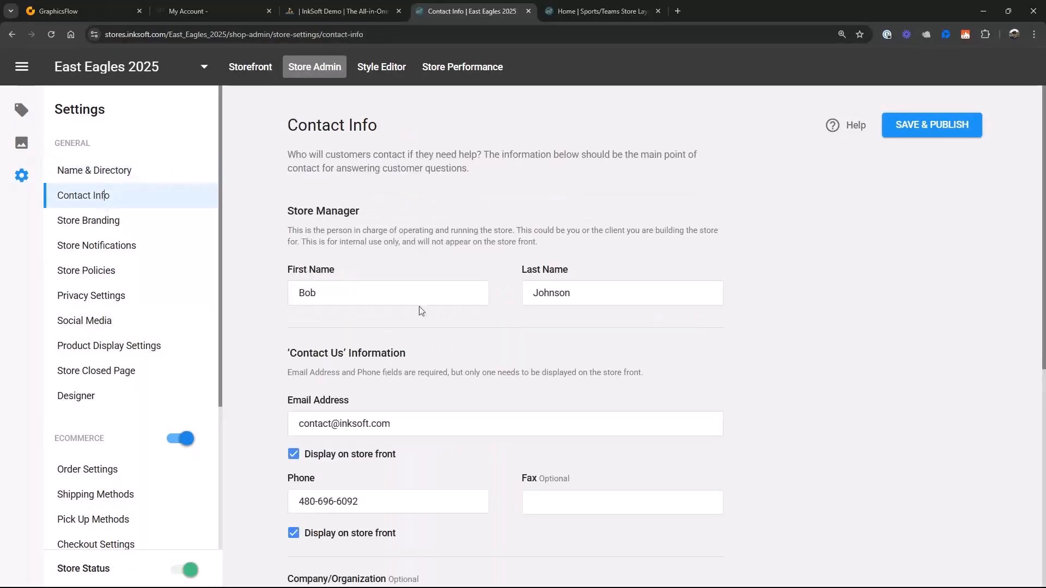
left_click(330, 295)
double_click(330, 295)
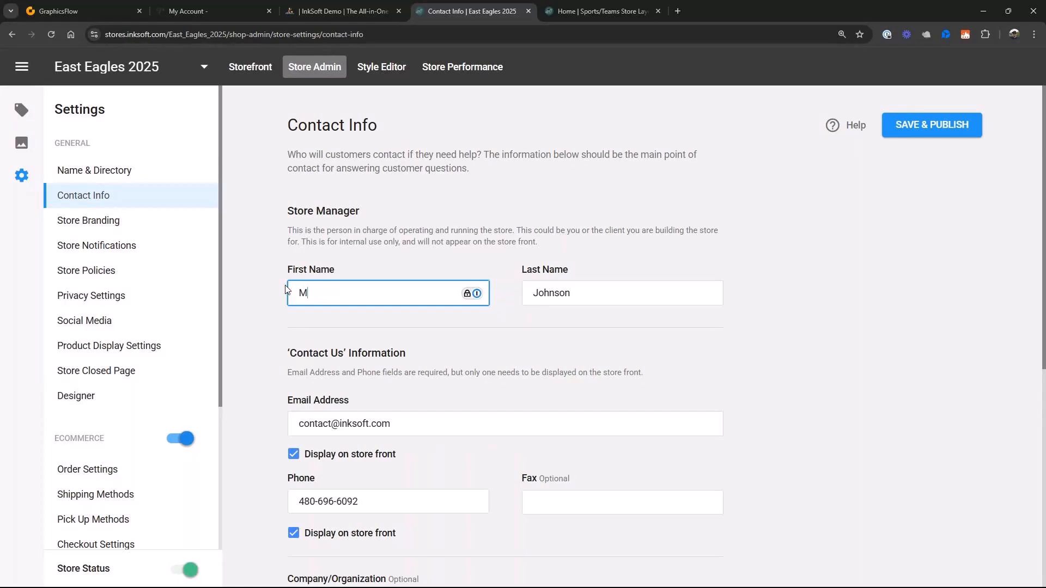
key("Tab")
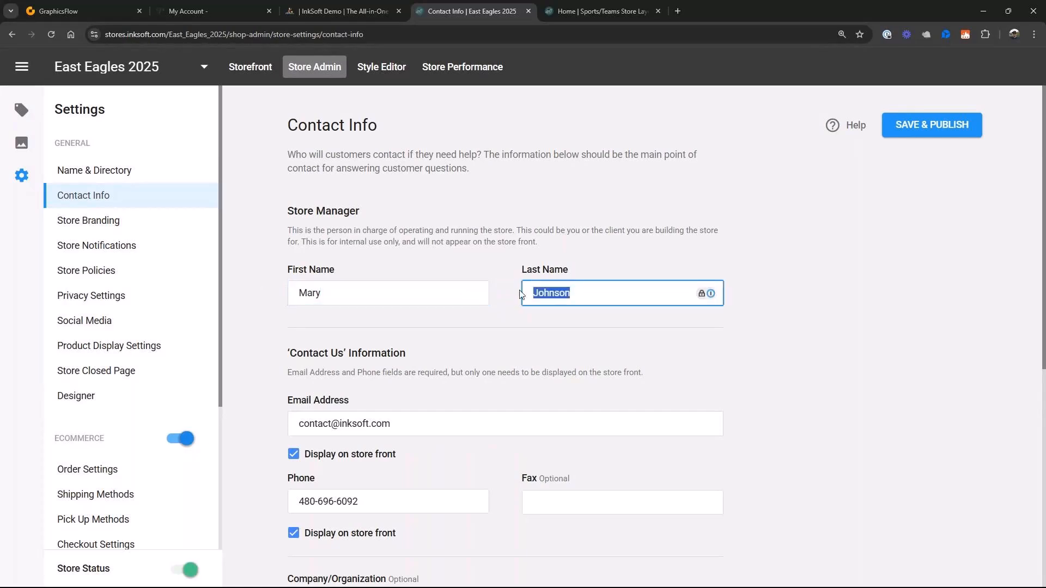
type("is")
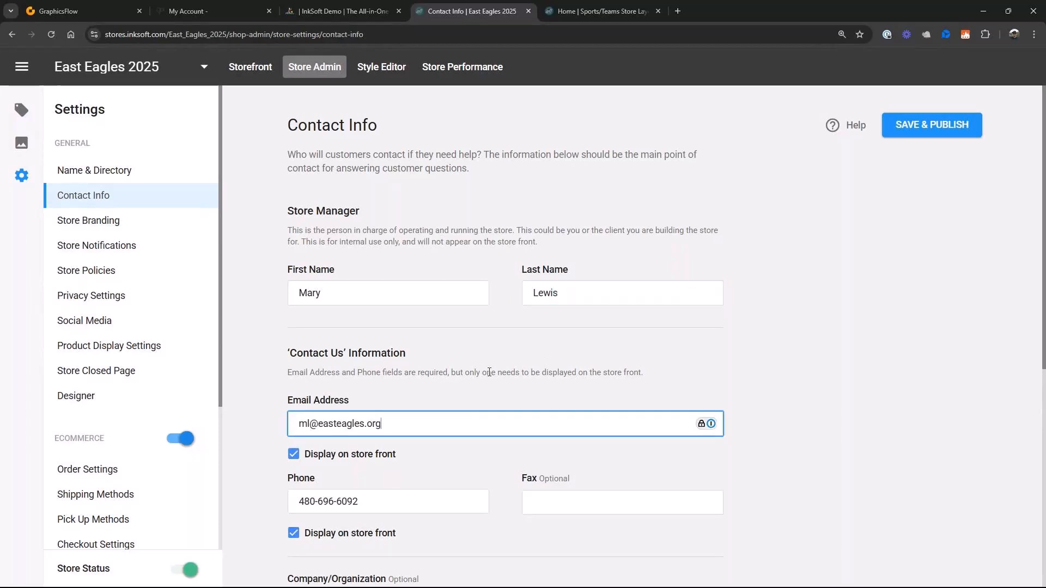
left_click(685, 354)
- Turn off displaying the address on the store front, and save and publish the contact info
scroll(369, 484, "down", 5)
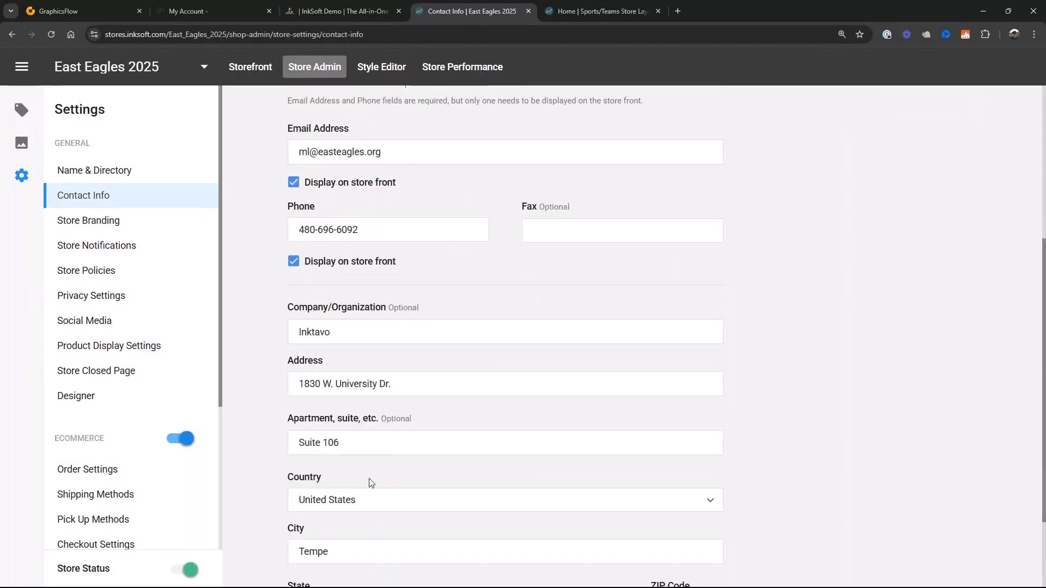
scroll(369, 483, "up", 4)
scroll(370, 483, "down", 4)
scroll(367, 482, "down", 2)
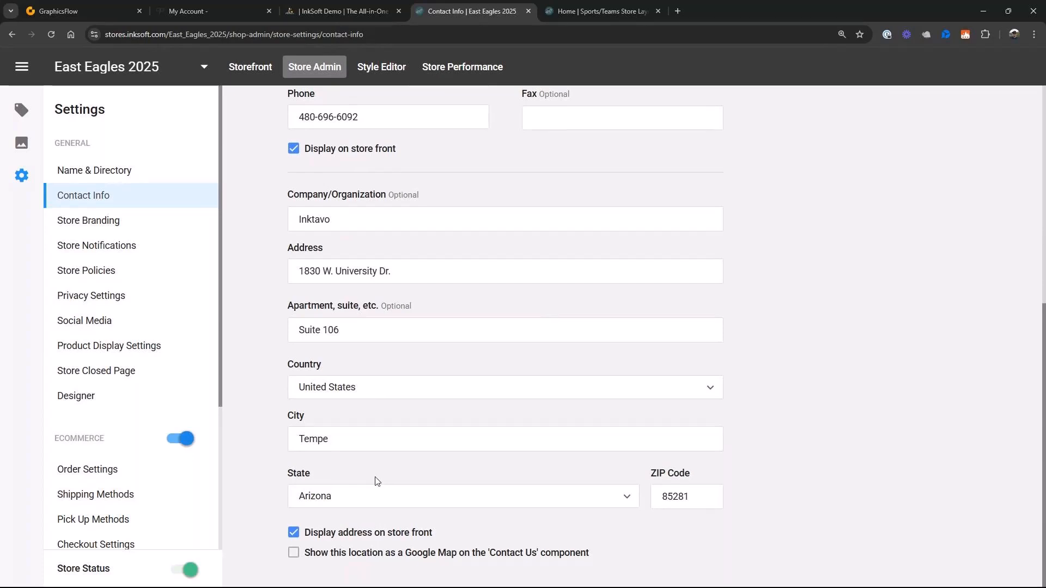
scroll(373, 482, "up", 6)
scroll(375, 481, "up", 1)
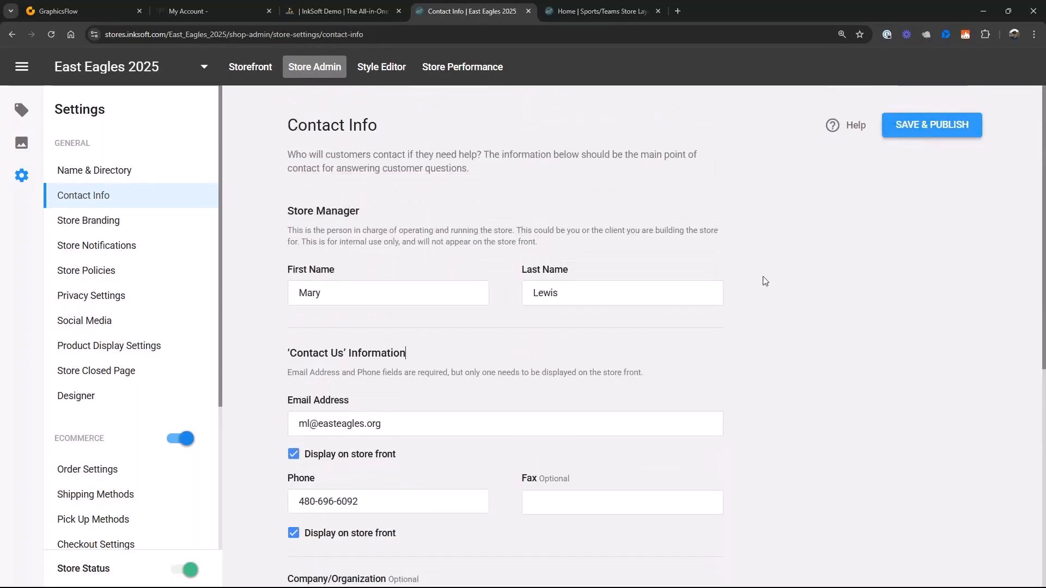
scroll(458, 463, "down", 6)
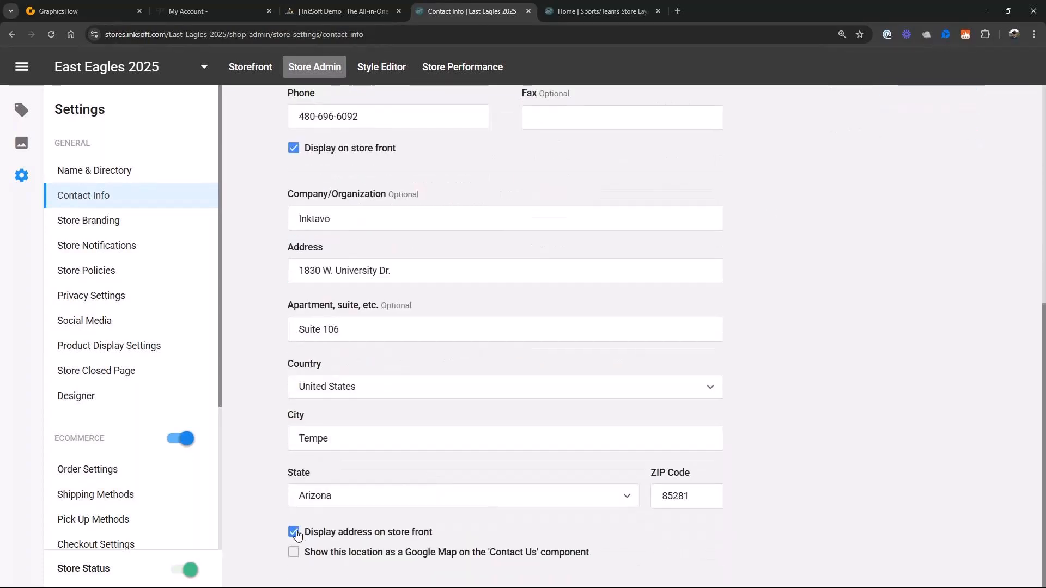
left_click(294, 533)
scroll(774, 408, "up", 7)
left_click(913, 132)
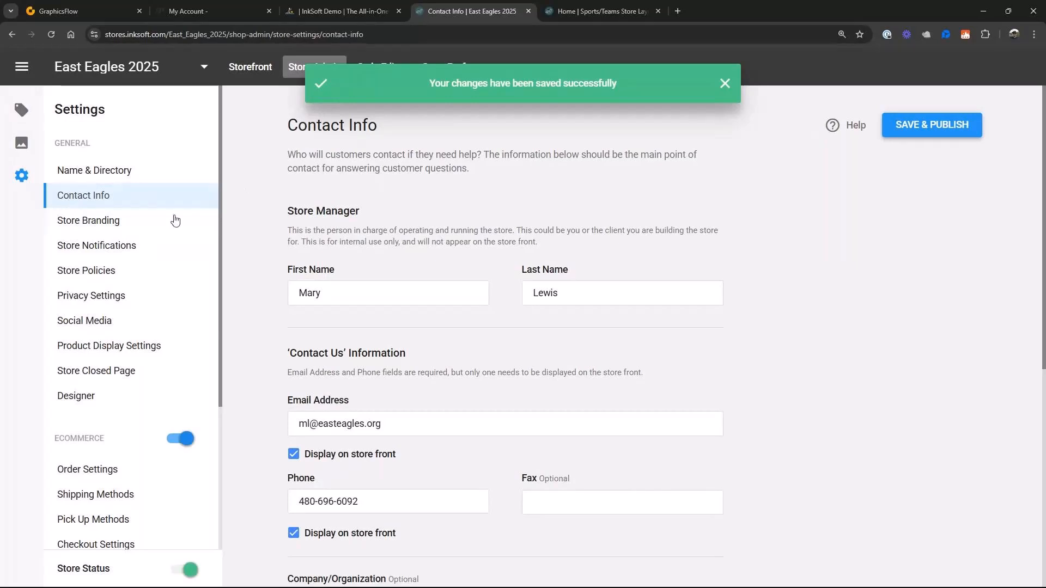
- Replace the store logo in Store Branding with Eagles Pennant Logo from the Store Banner and Logo folder of East Eagles Store Files
left_click(136, 224)
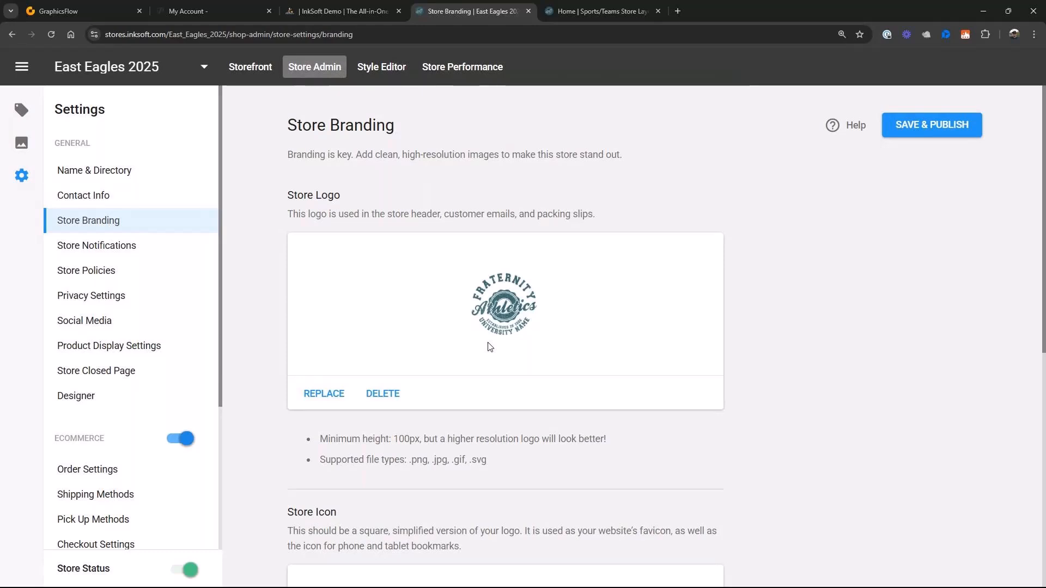
left_click(330, 402)
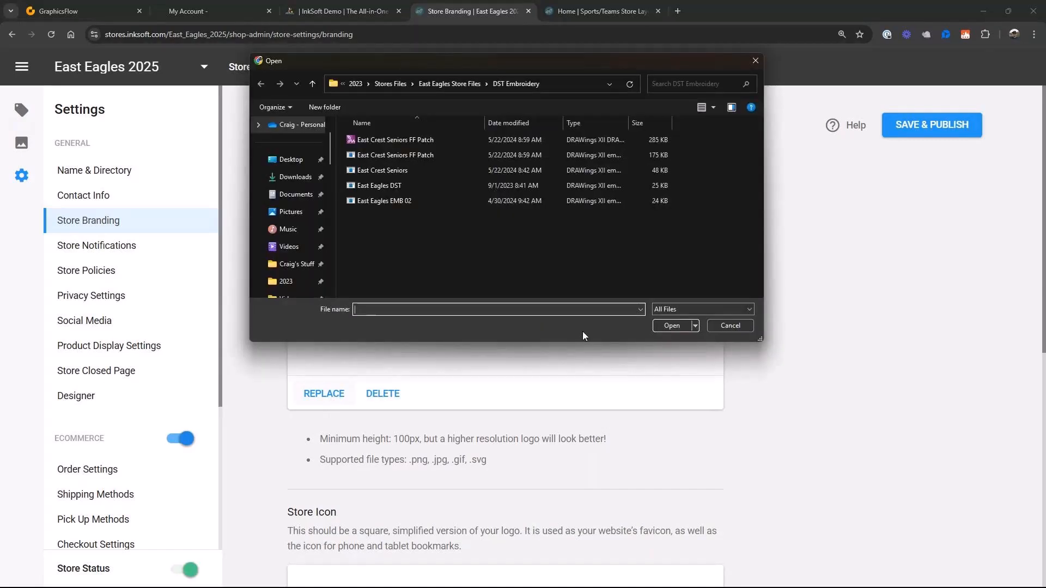
left_click(448, 84)
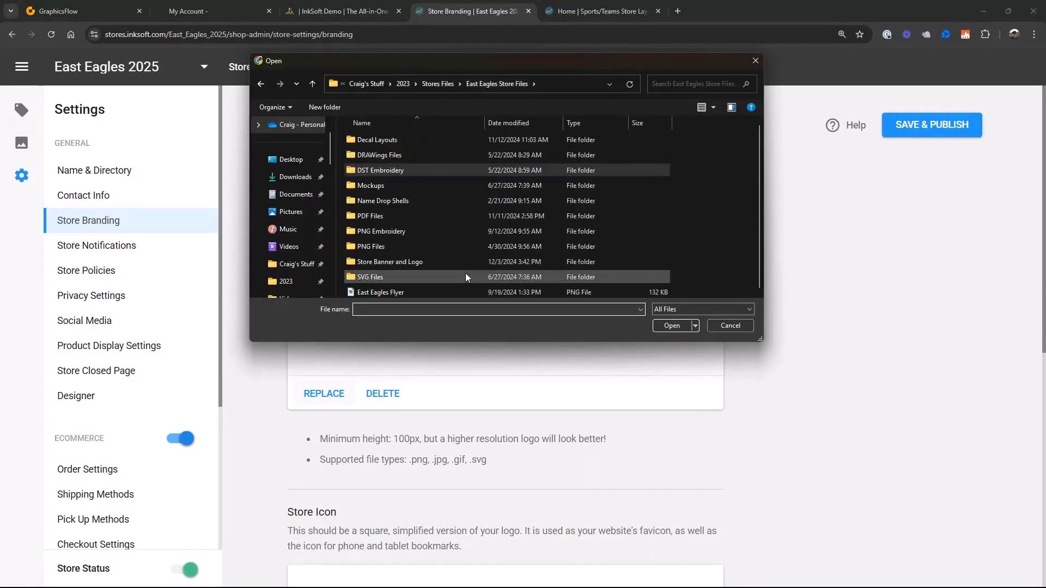
double_click(375, 263)
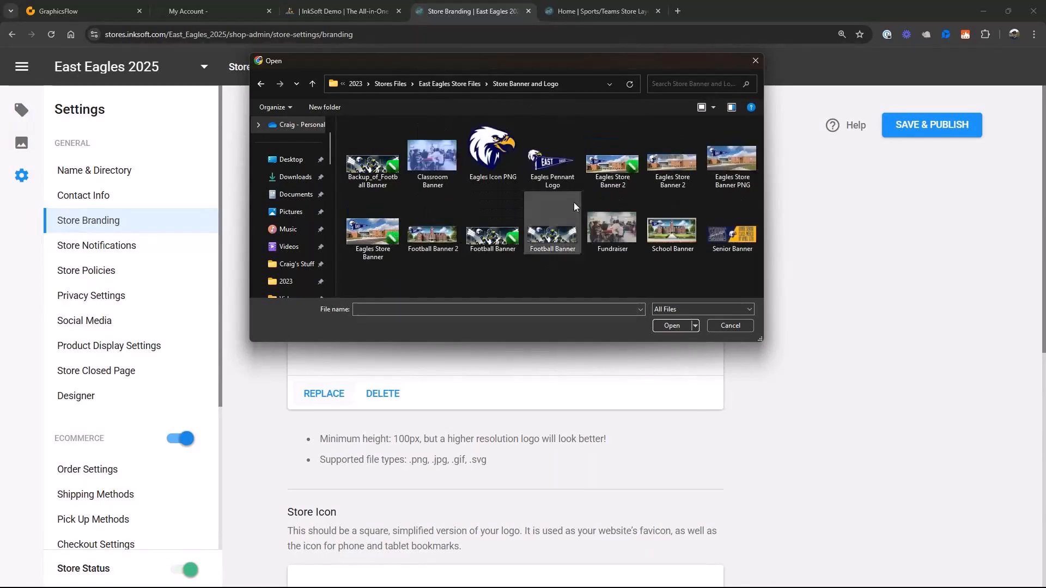
left_click(551, 173)
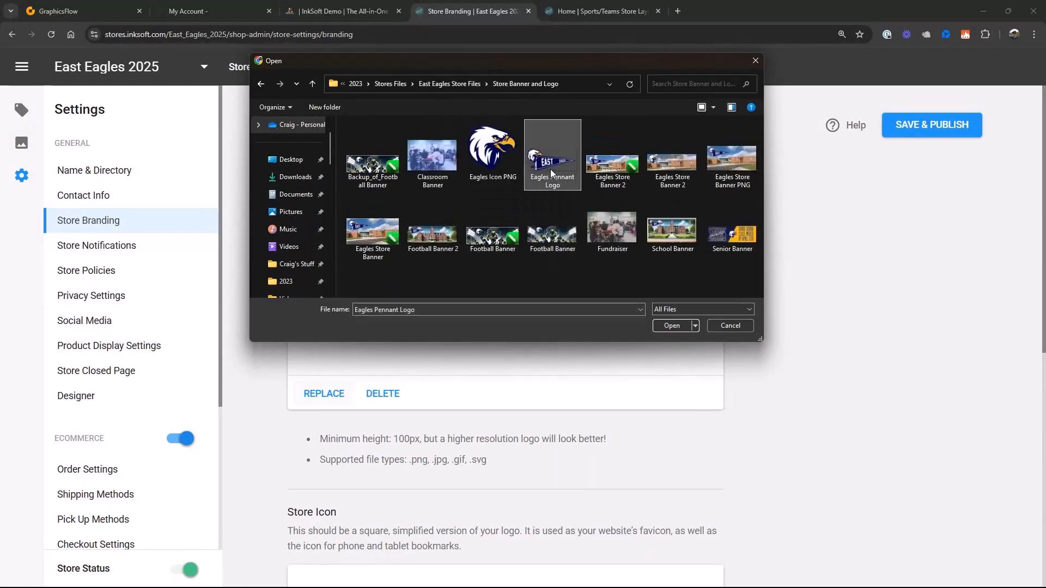
left_click(672, 327)
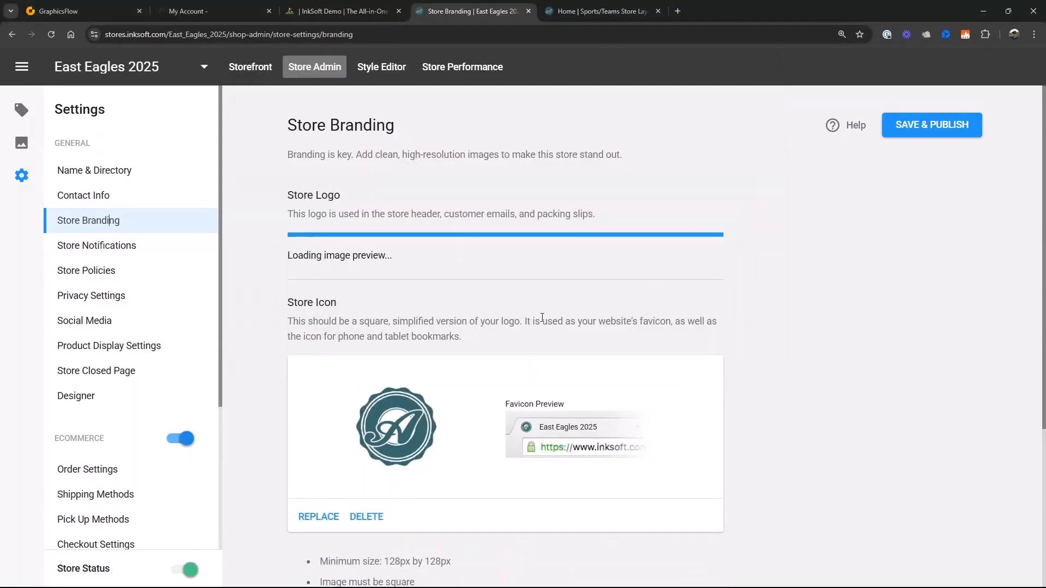
- Replace the store icon with the Eagles Icon PNG file from the Store Banner and Logo folder
scroll(392, 382, "down", 5)
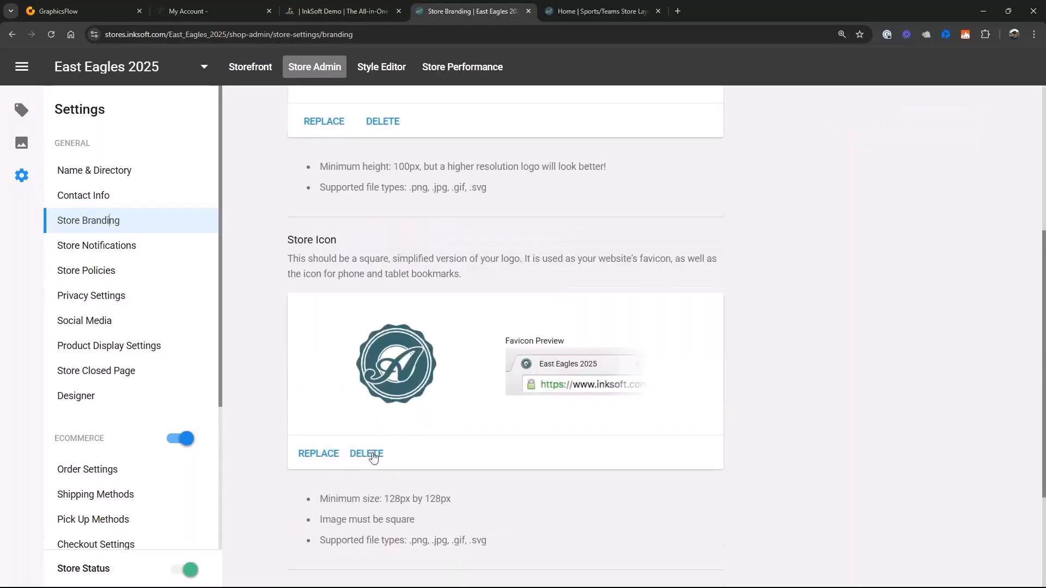
left_click(325, 460)
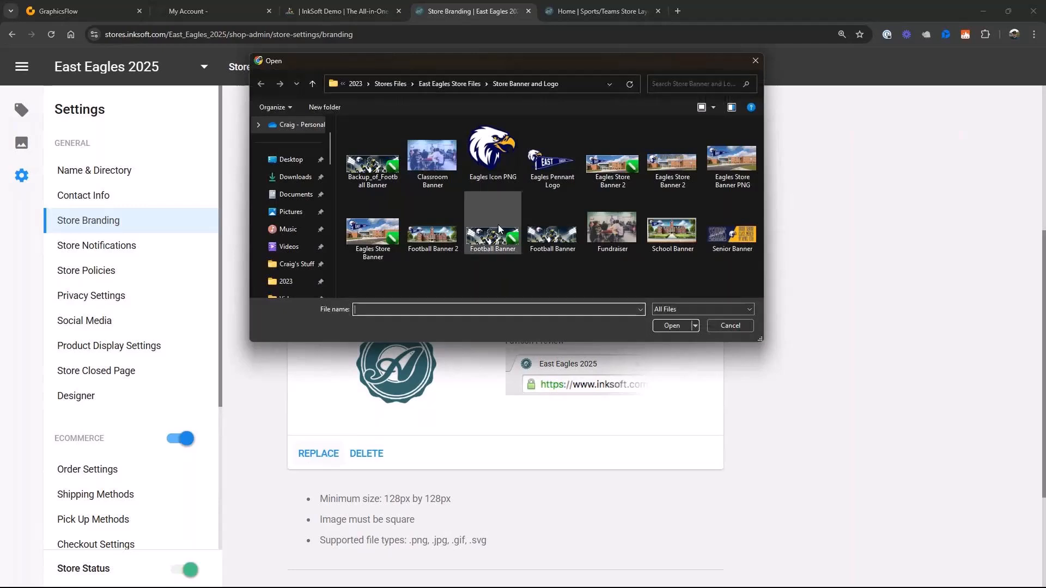
left_click(492, 151)
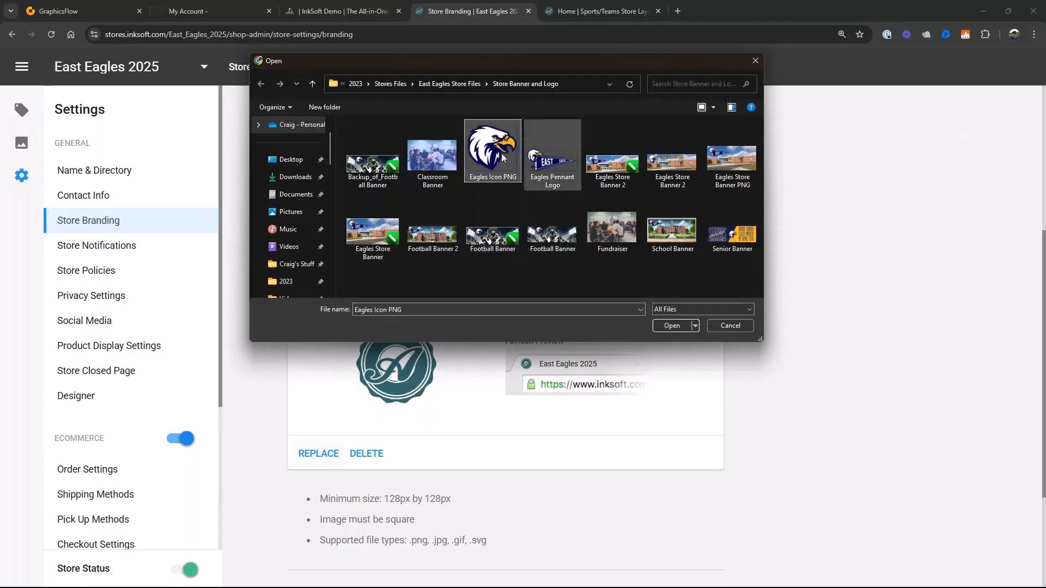
left_click(672, 327)
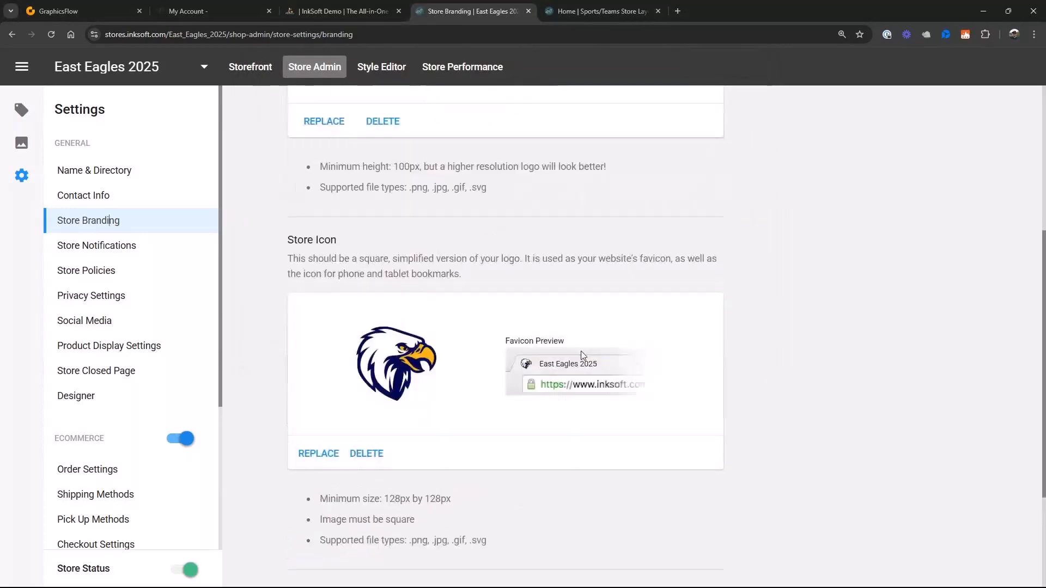
- Upload Eagles Store Banner PNG from the Store Banner and Logo folder as the store preview image
scroll(581, 351, "down", 3)
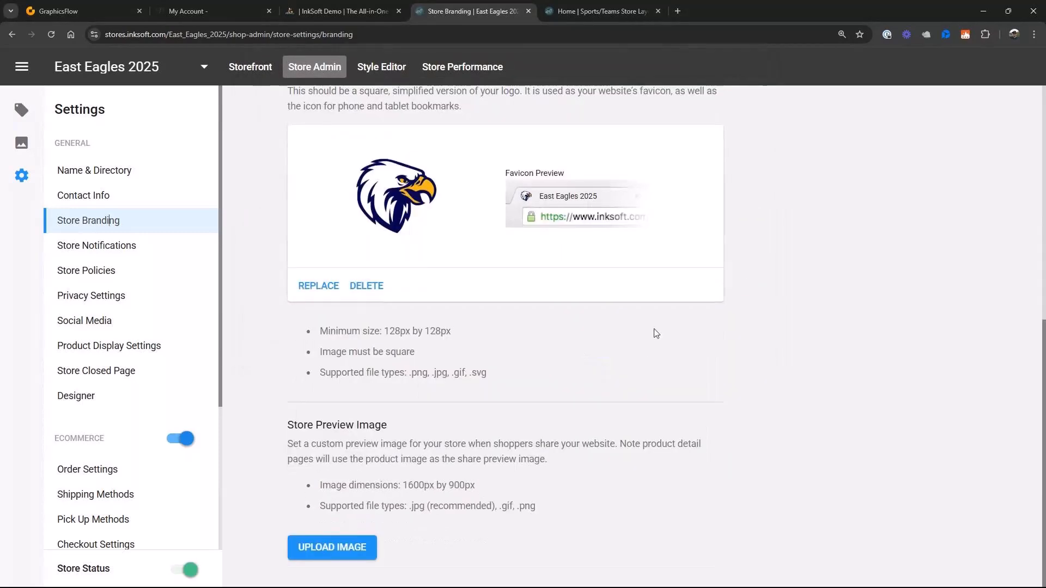
left_click(344, 547)
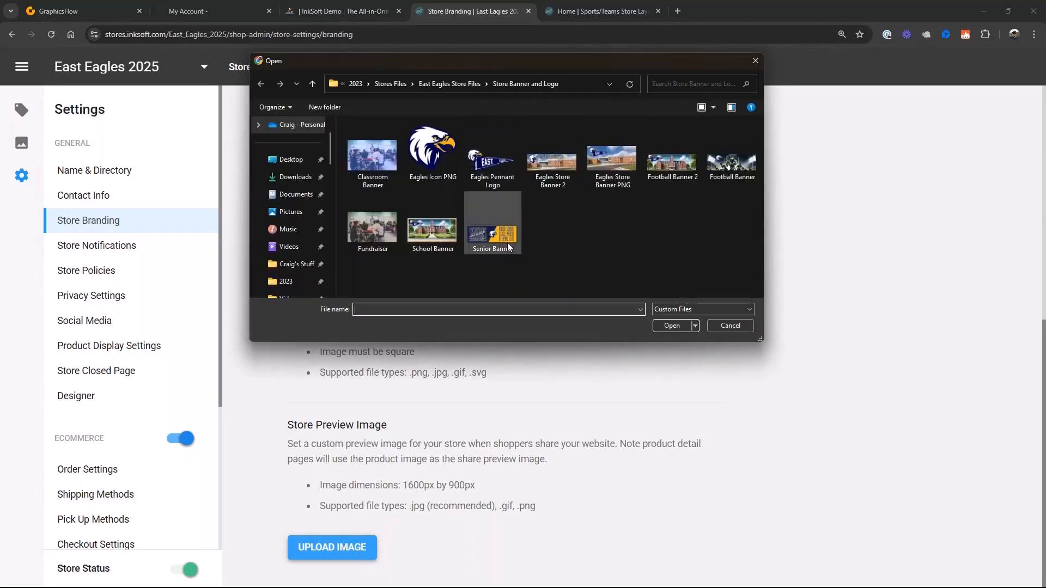
left_click(611, 159)
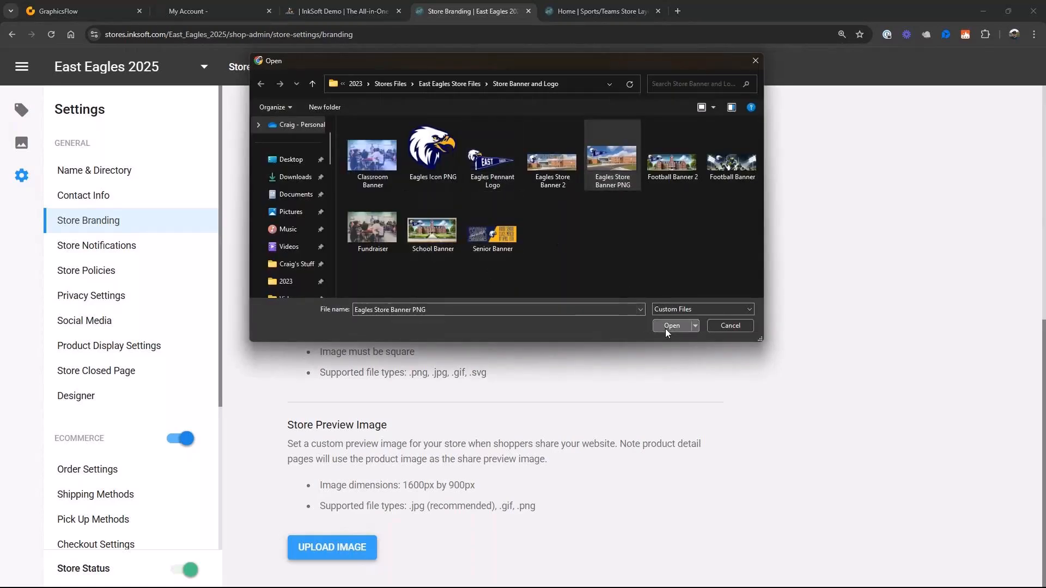
left_click(666, 329)
scroll(561, 361, "down", 7)
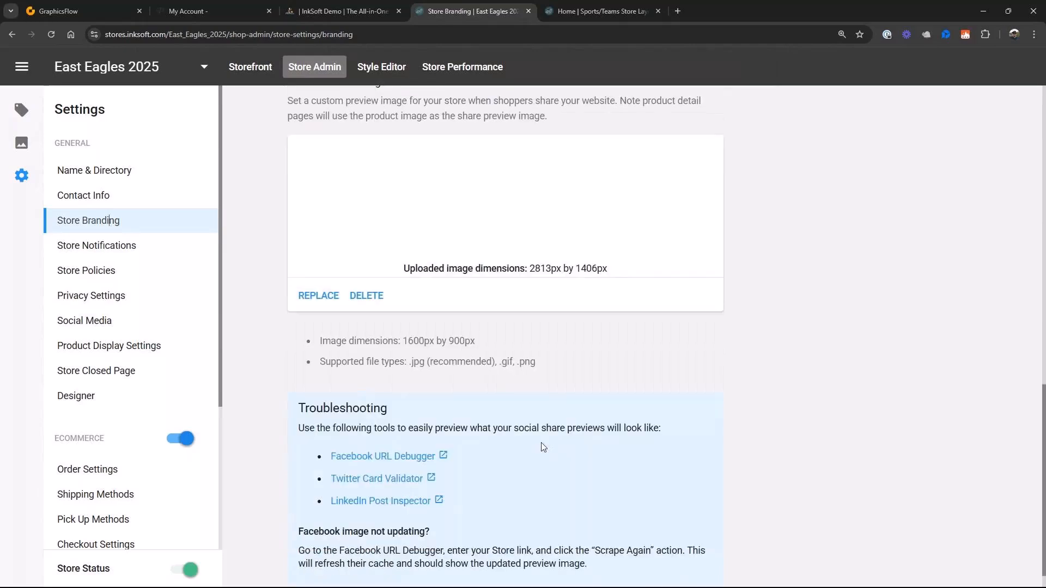
- Save and publish the Store Branding changes
scroll(543, 447, "up", 10)
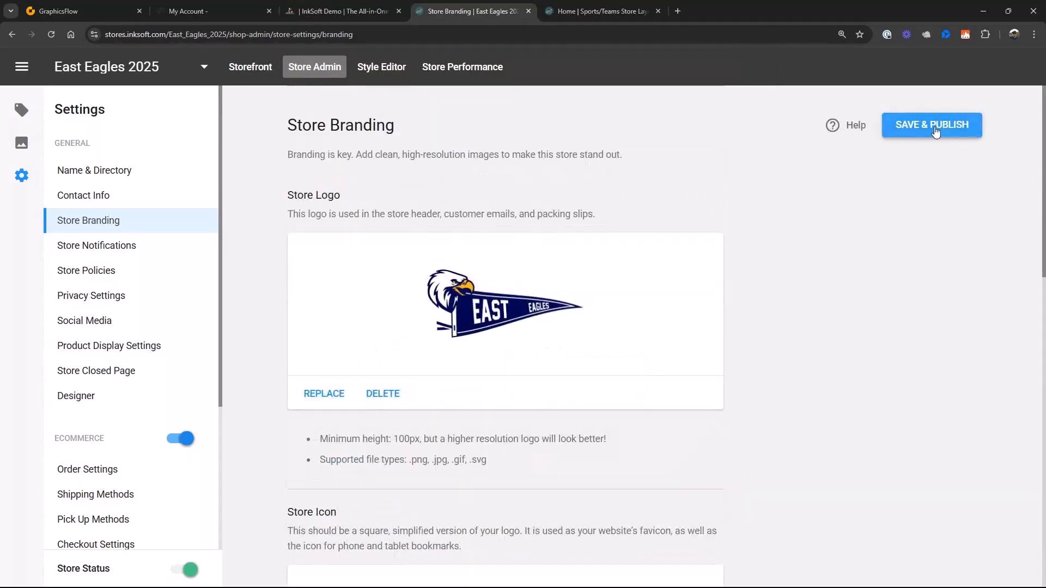
left_click(935, 130)
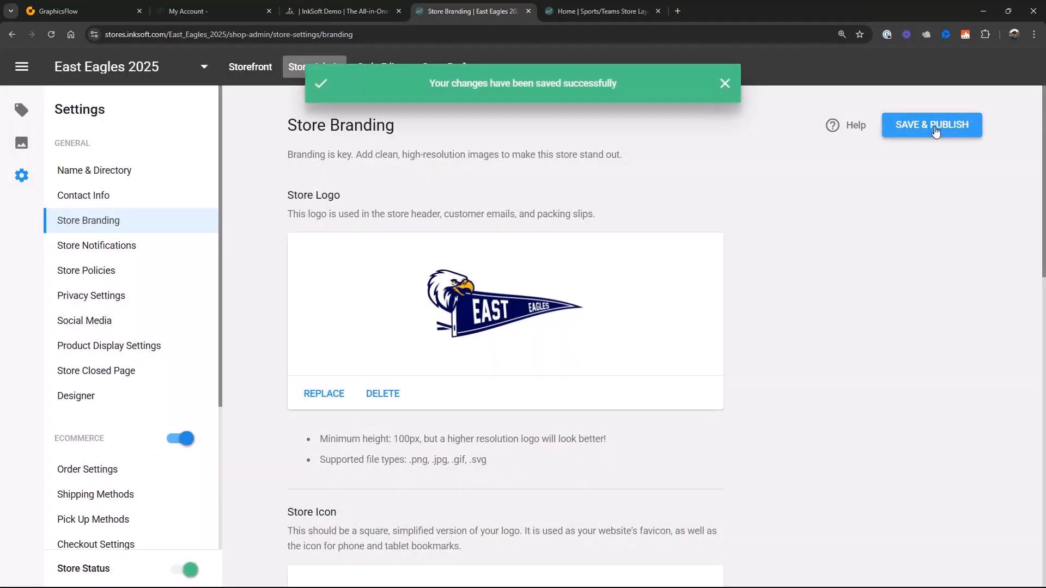
- Review the Store Notifications, Store Policies, Privacy Settings and Social Media pages of the store settings
left_click(113, 248)
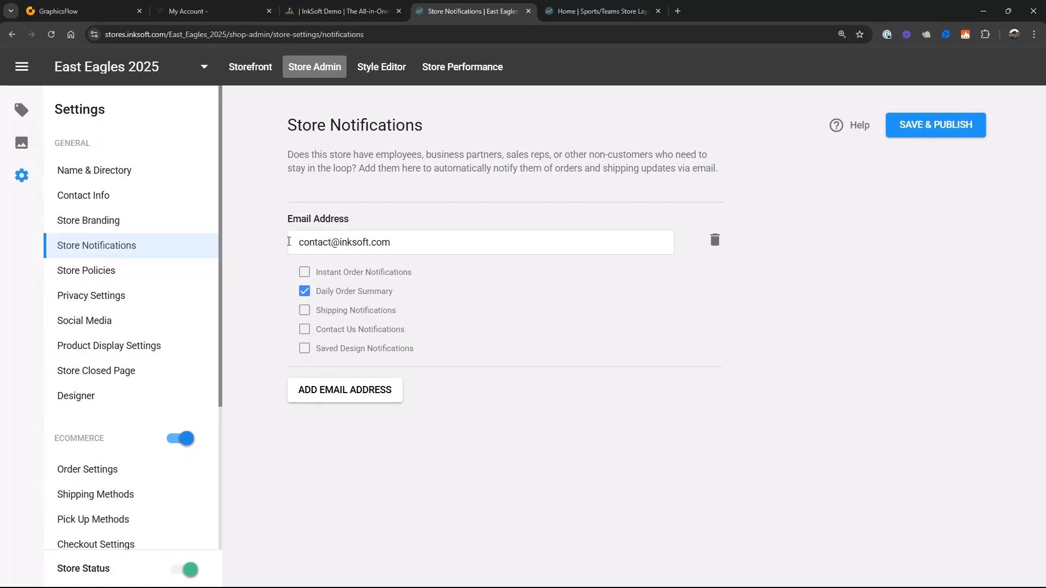
left_click(94, 274)
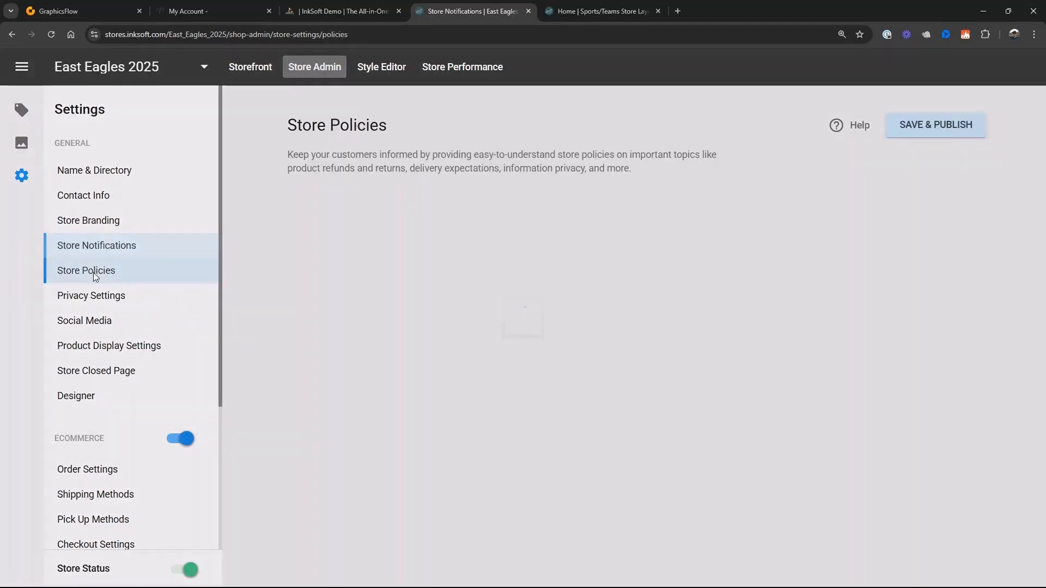
left_click(107, 298)
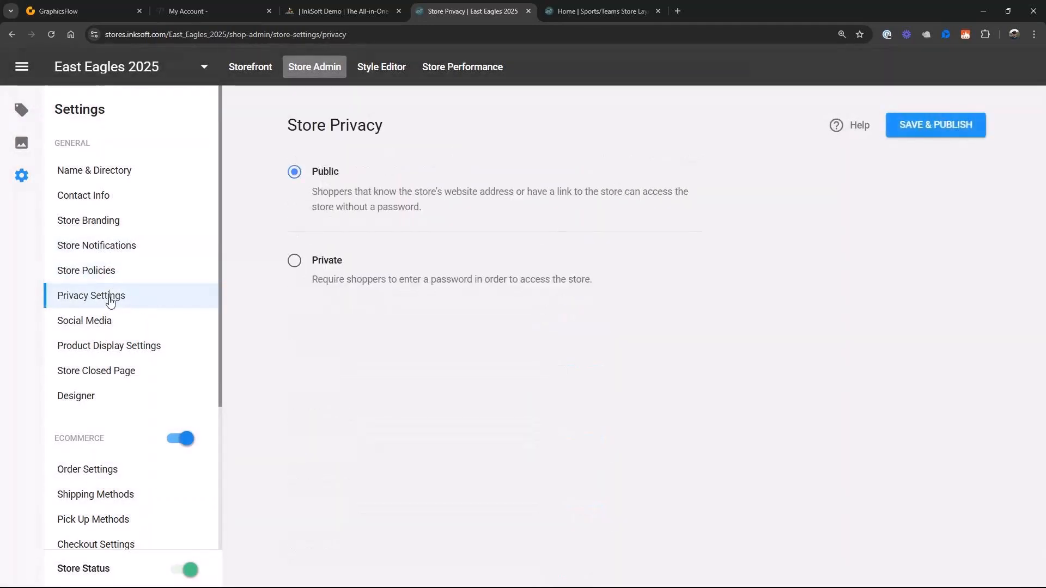
left_click(99, 329)
scroll(411, 366, "down", 4)
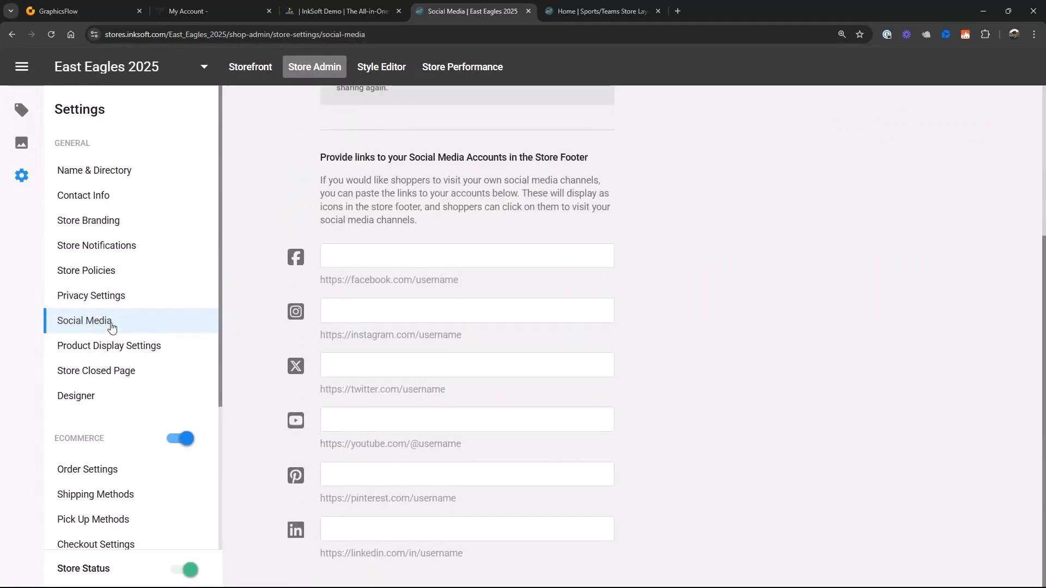
- Turn off Display Manufacturer and Display Sku in Product Display Settings, and save and publish
left_click(92, 348)
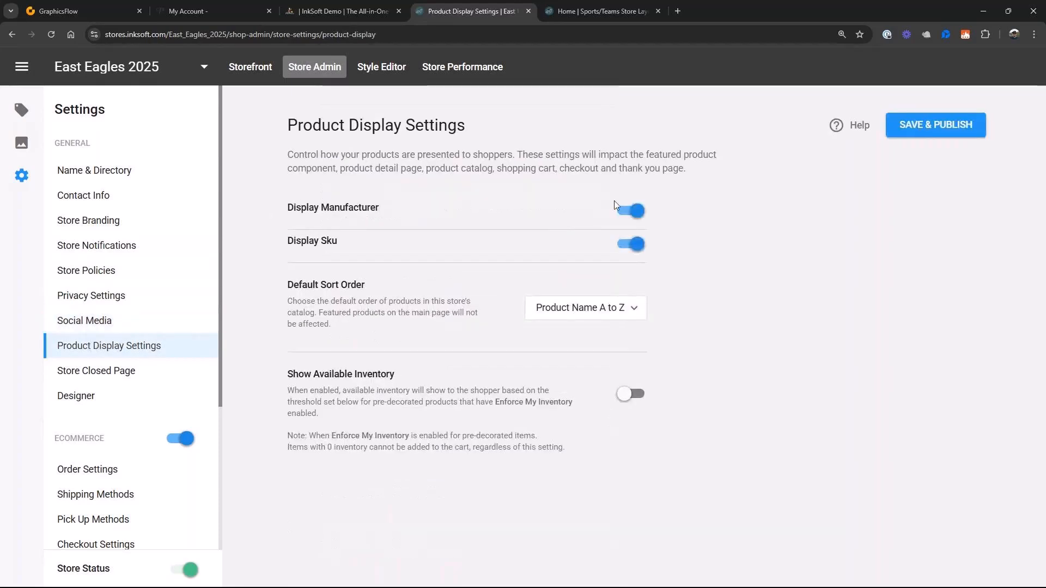
left_click(633, 212)
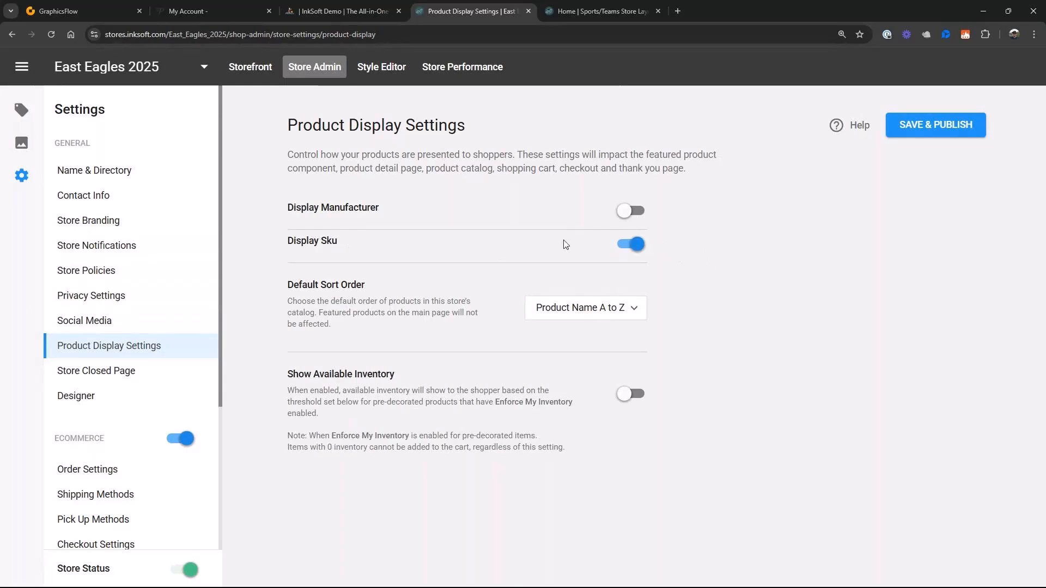
left_click(637, 246)
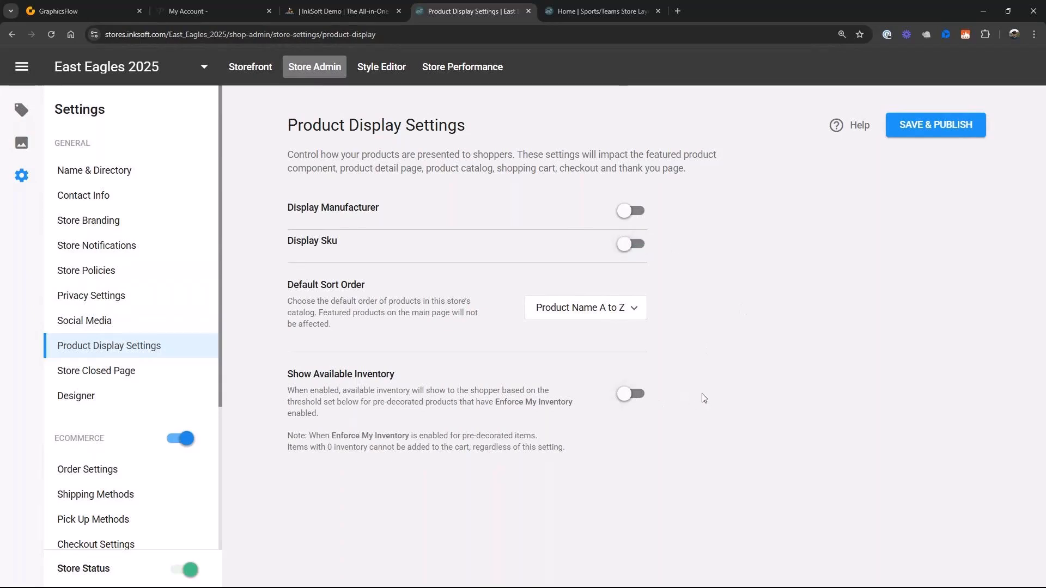
left_click(931, 123)
- Review the Store Closed Page settings, and turn on the Designer so shoppers can customize blank products
left_click(119, 381)
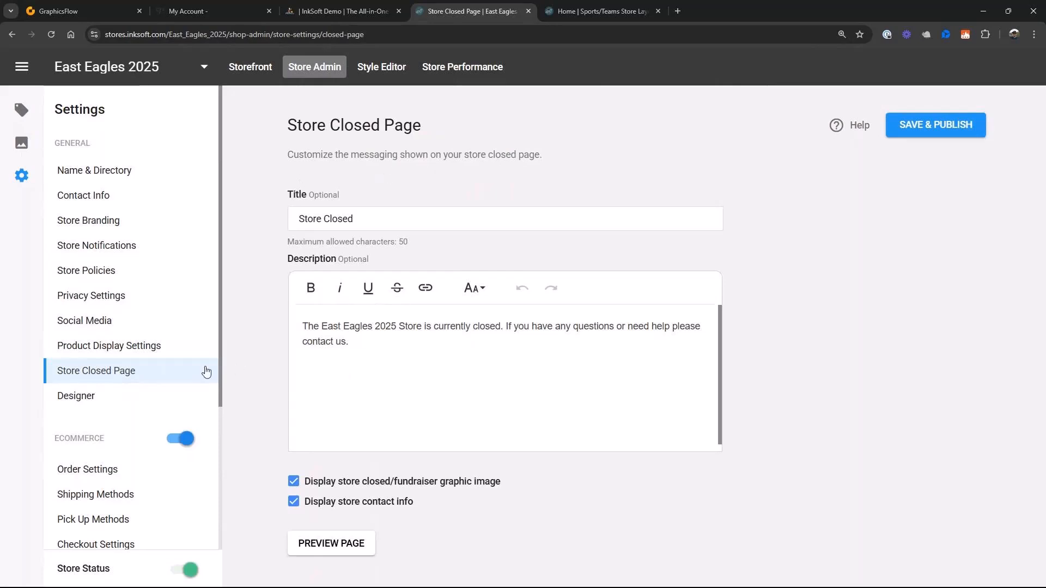
scroll(205, 372, "down", 1)
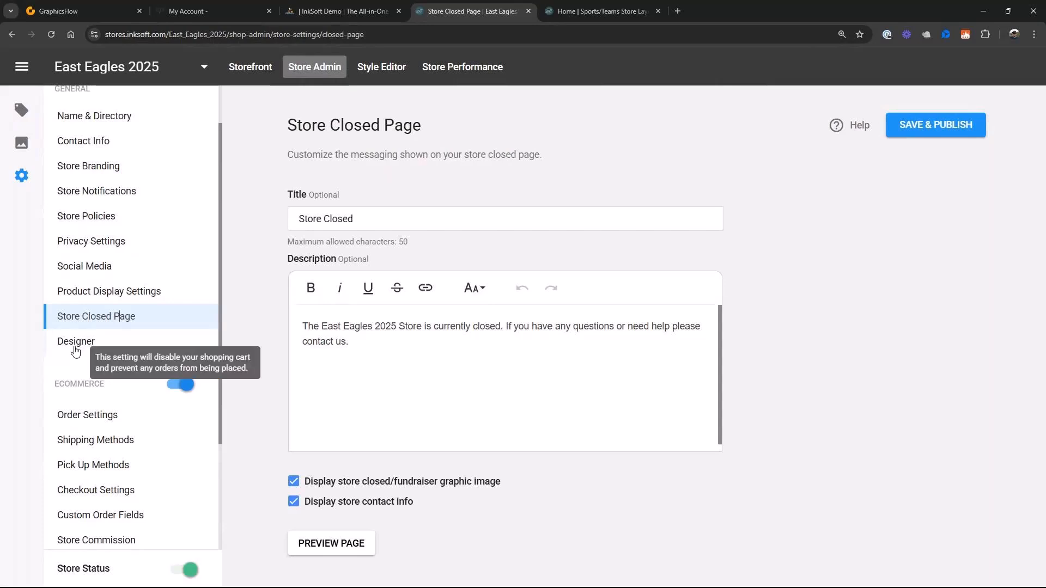
left_click(103, 342)
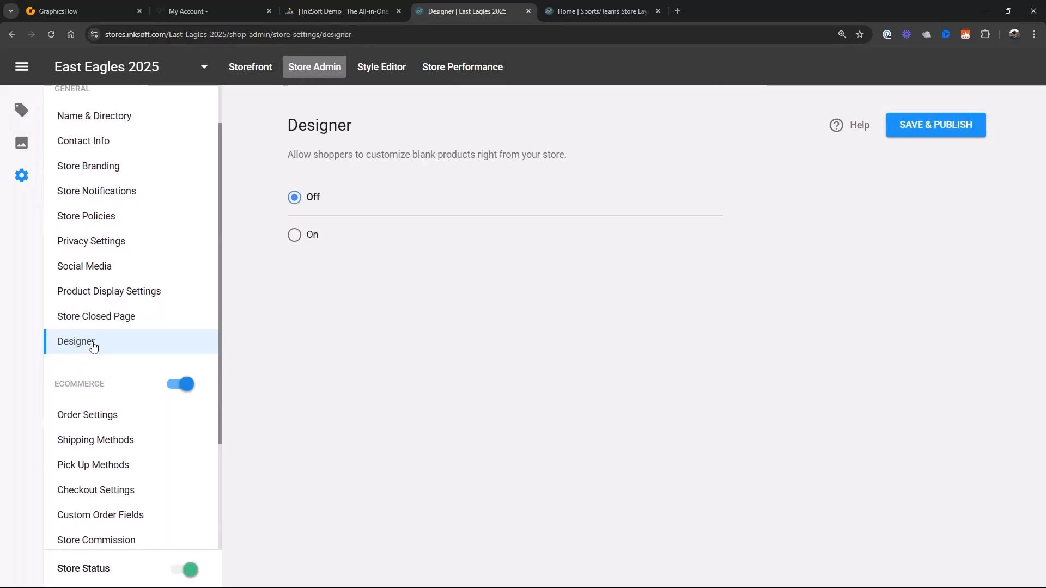
left_click(295, 235)
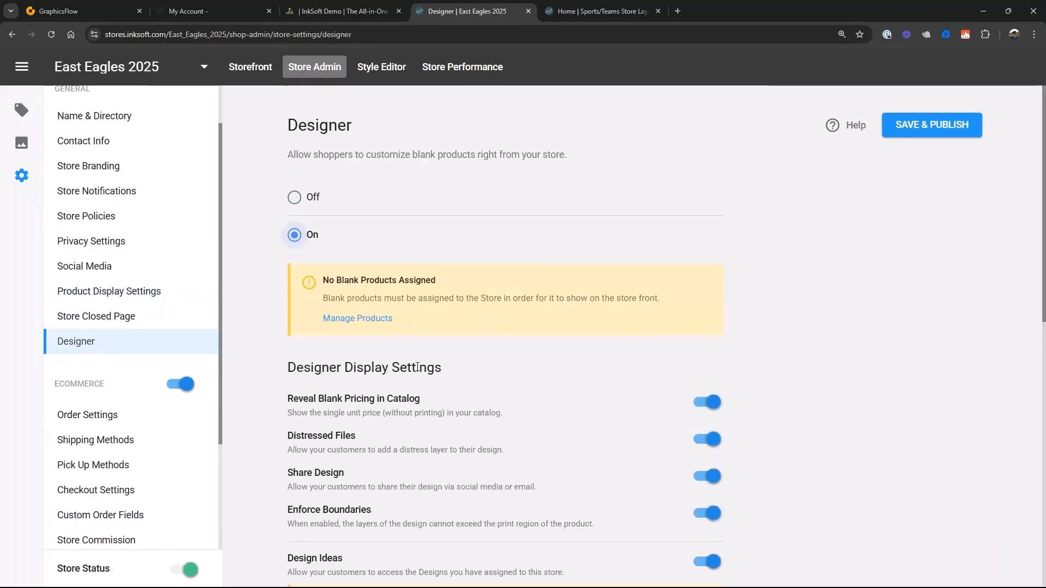
- Add all Design Ideas categories from the East Eagles Boosters store to the Designer
scroll(420, 370, "down", 5)
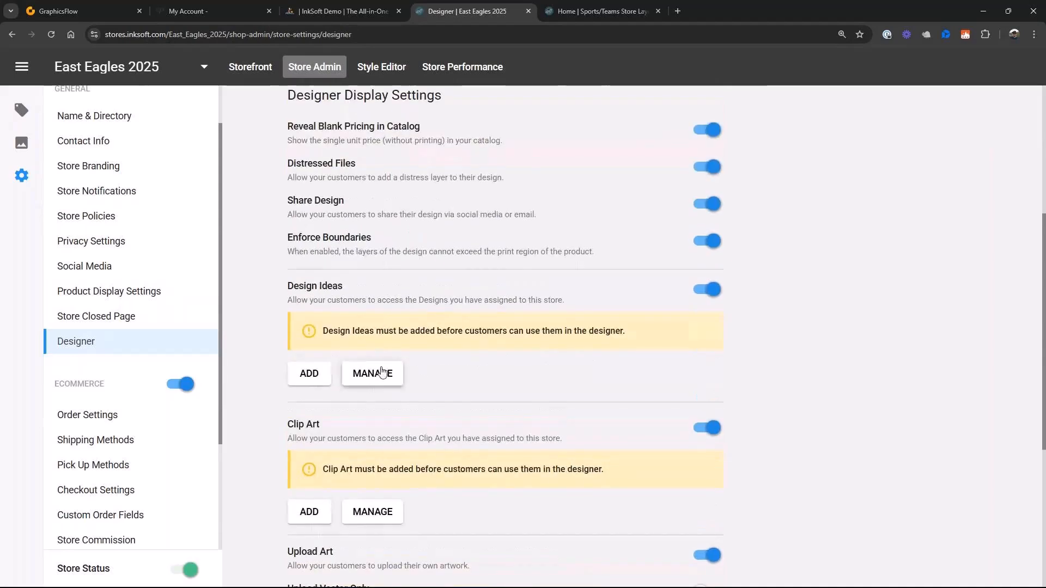
left_click(319, 372)
left_click(518, 349)
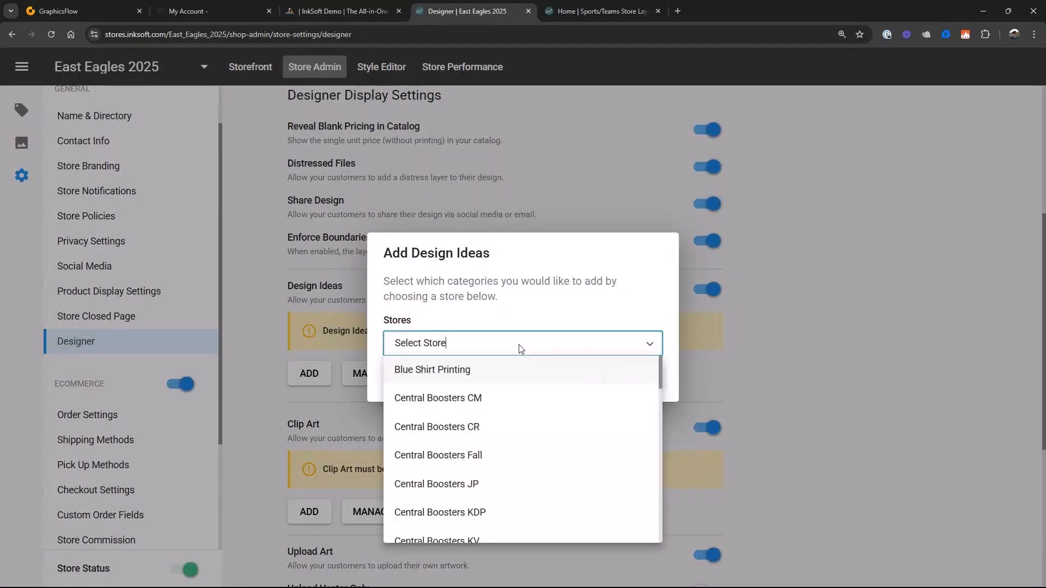
scroll(486, 439, "down", 5)
scroll(485, 439, "down", 3)
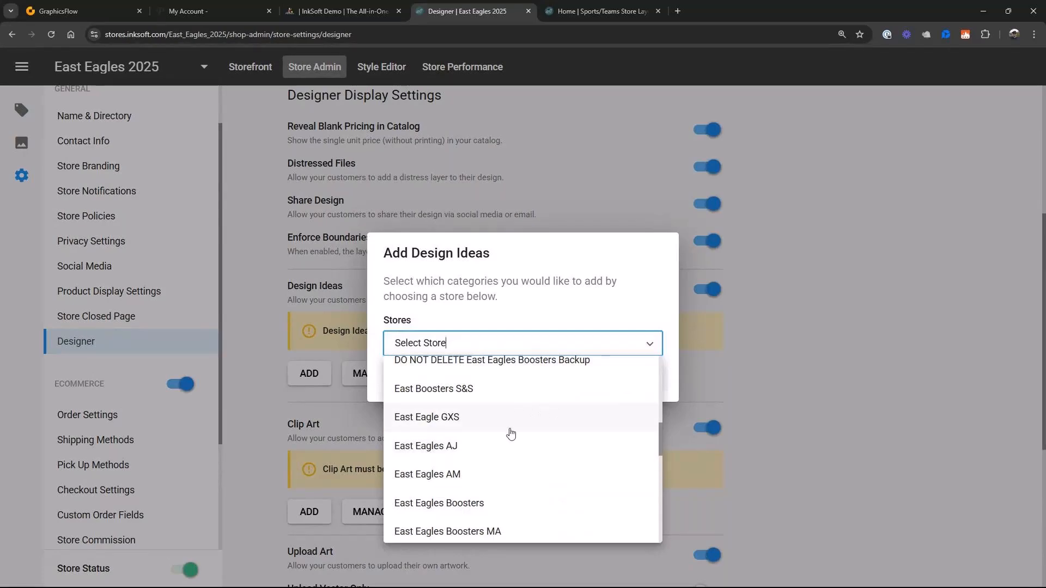
left_click(454, 504)
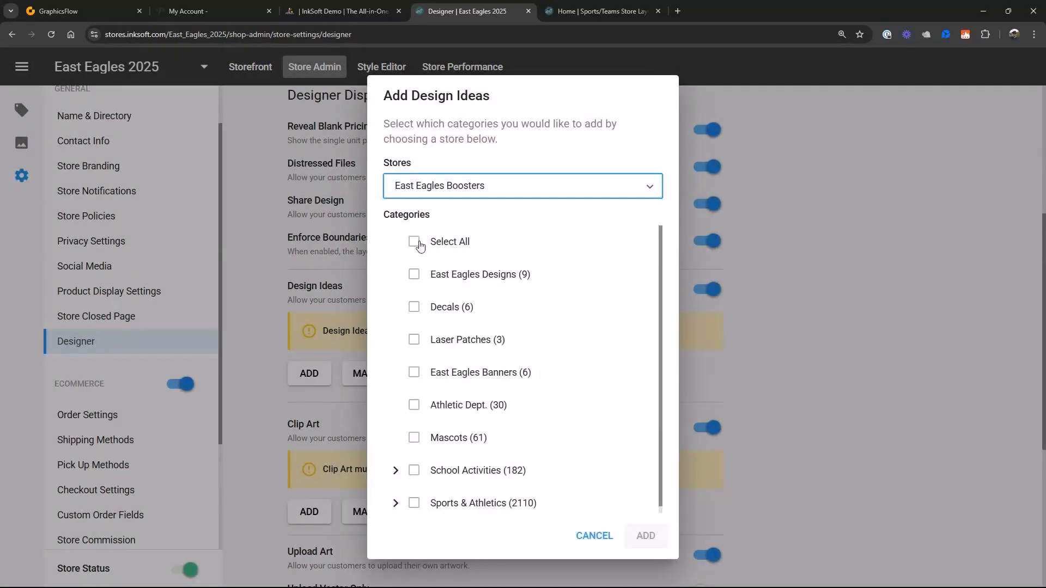
left_click(414, 243)
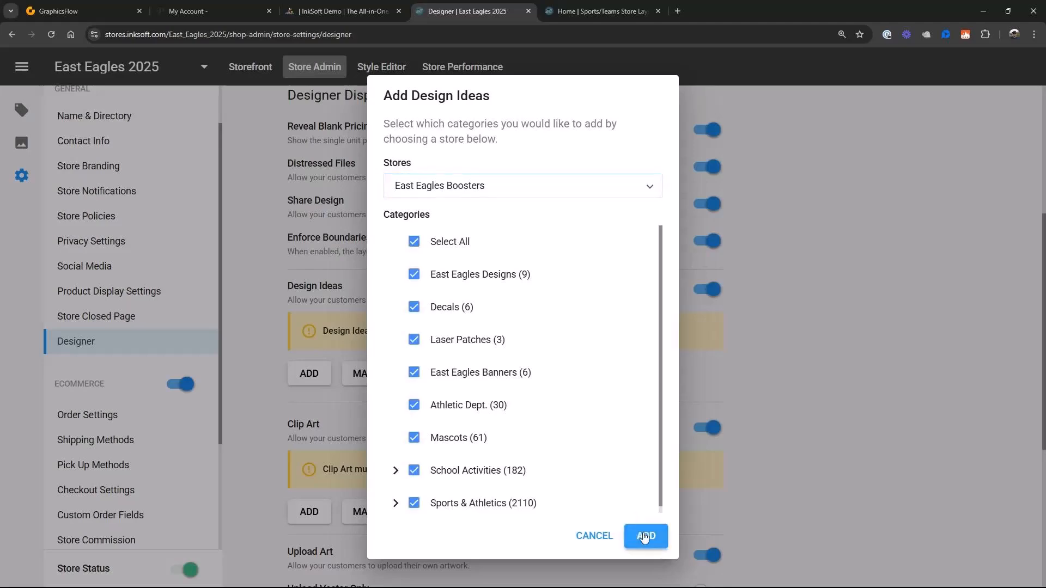
left_click(645, 534)
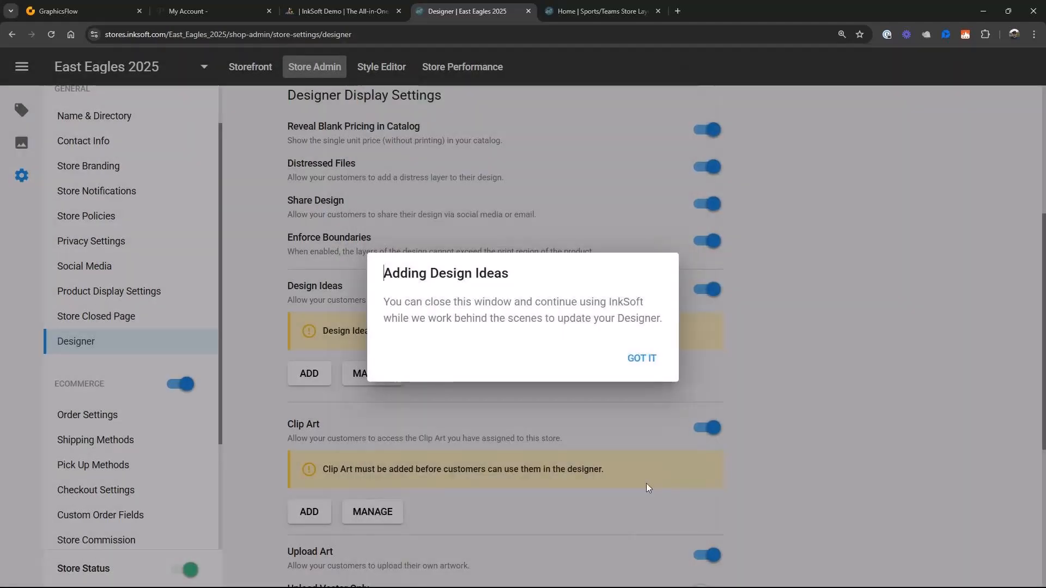
left_click(643, 359)
- Add all Clip Art categories from the East Eagles Boosters store to the Designer
scroll(502, 467, "down", 2)
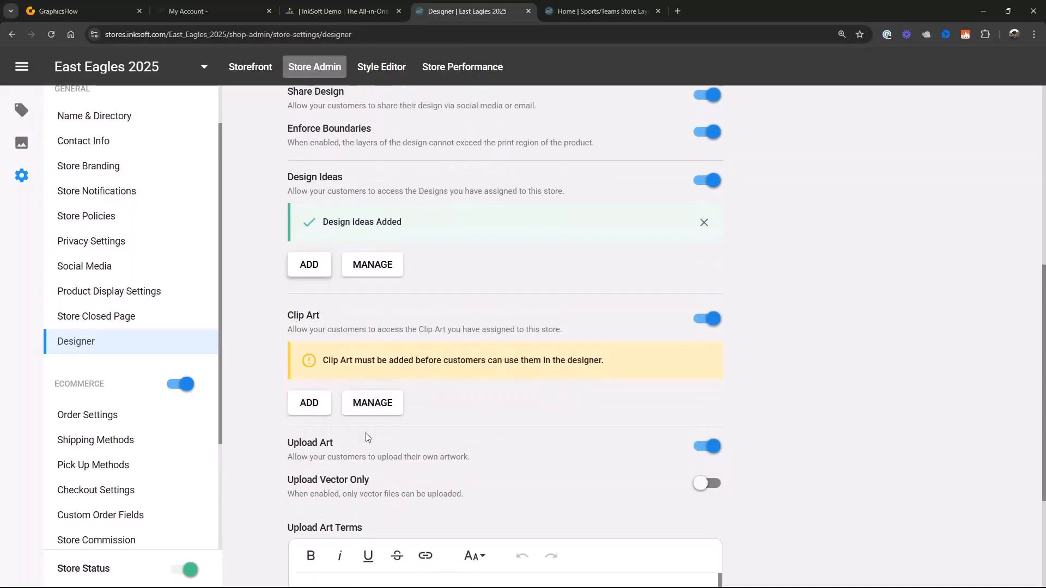
left_click(309, 402)
left_click(548, 346)
scroll(509, 457, "down", 6)
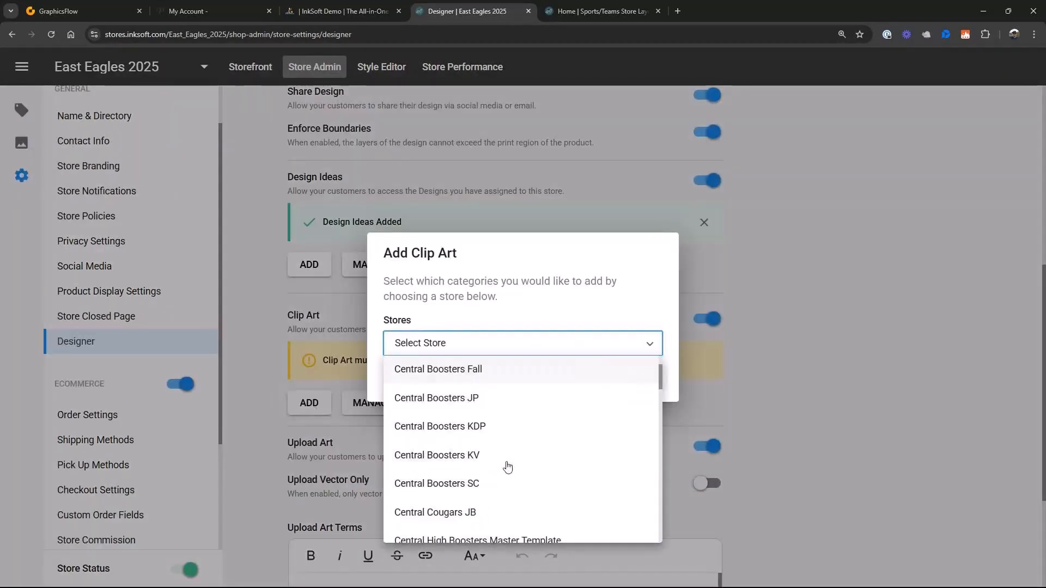
scroll(479, 431, "down", 2)
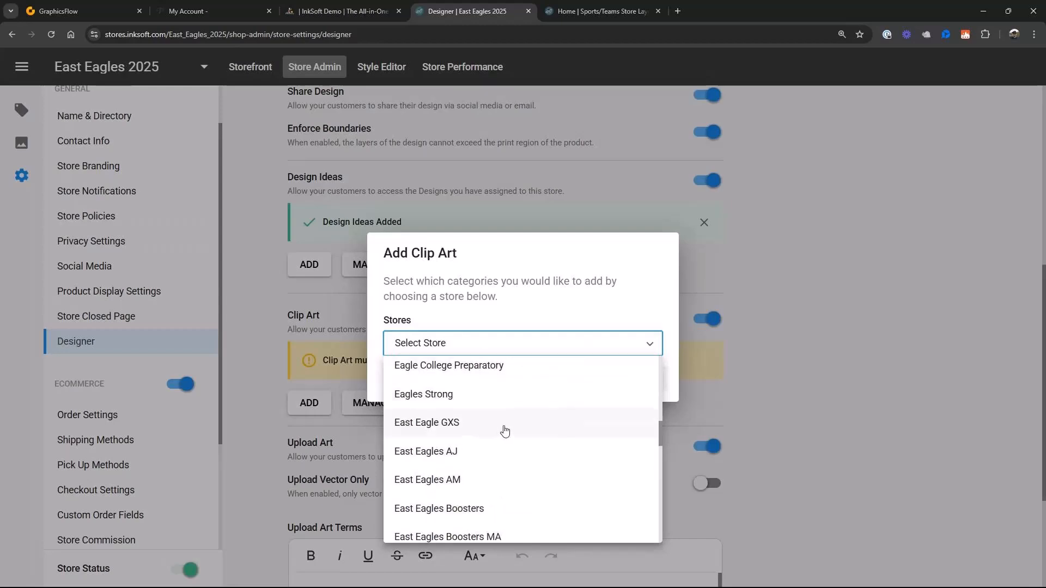
left_click(447, 508)
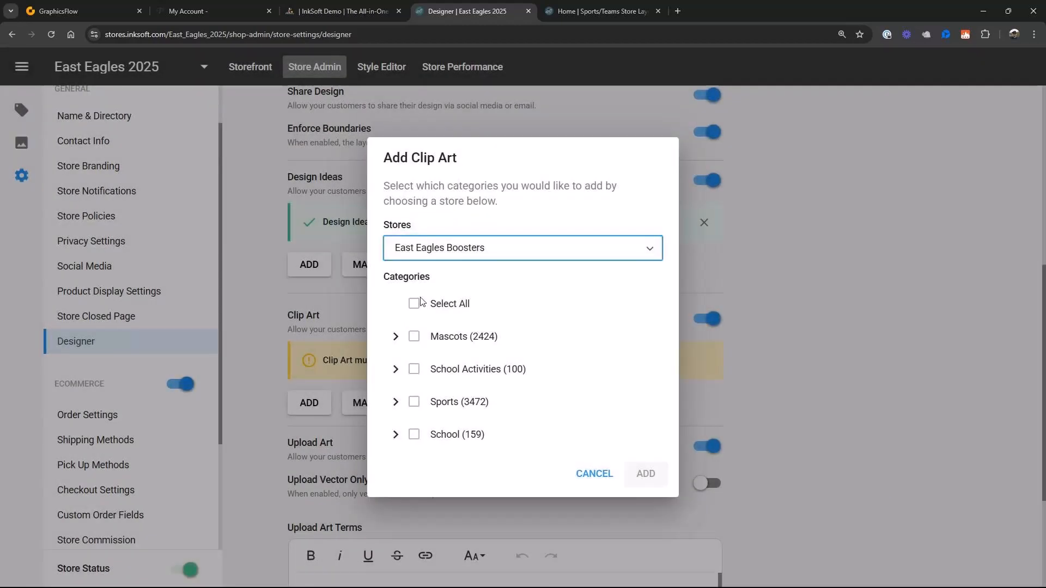
left_click(414, 304)
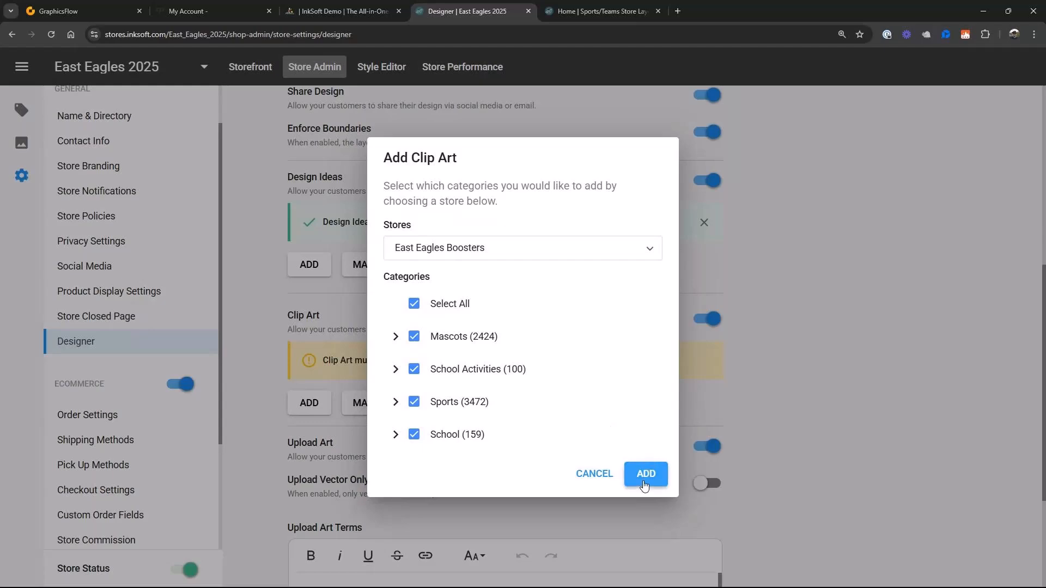
left_click(645, 473)
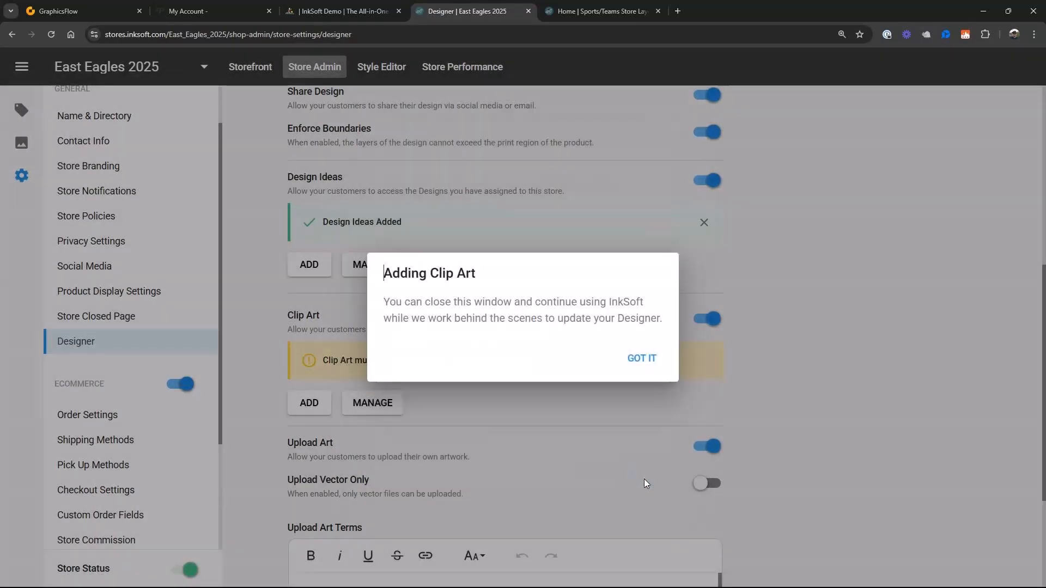
left_click(643, 360)
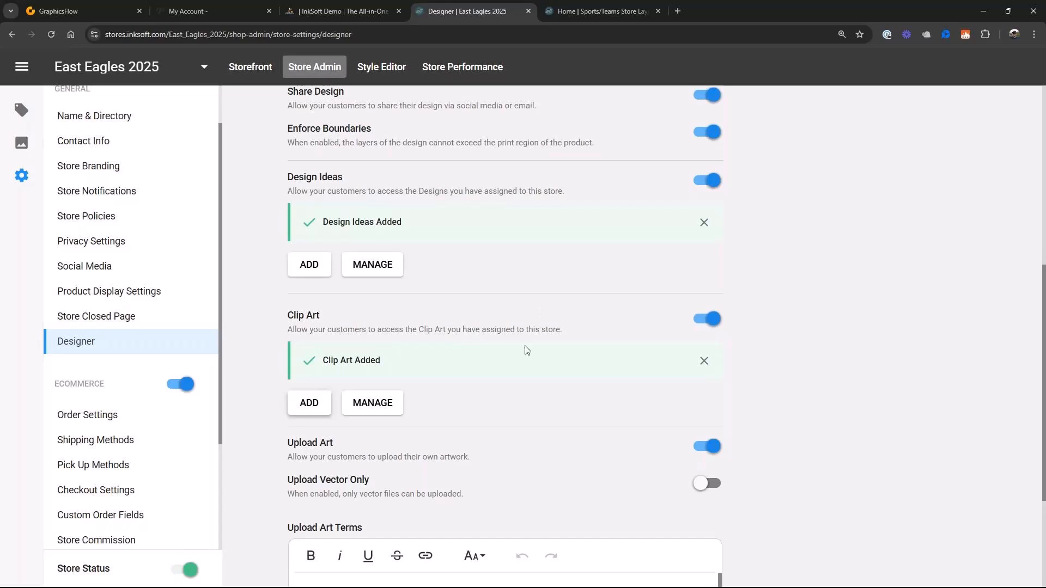
- Check the art upload options, and save and publish the Designer settings
scroll(526, 350, "down", 3)
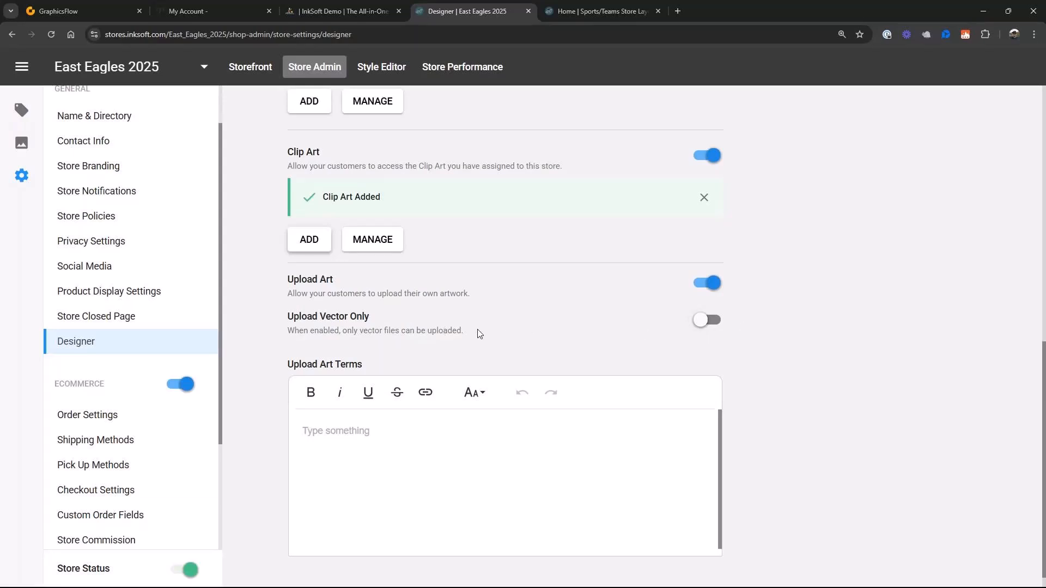
scroll(776, 220, "up", 10)
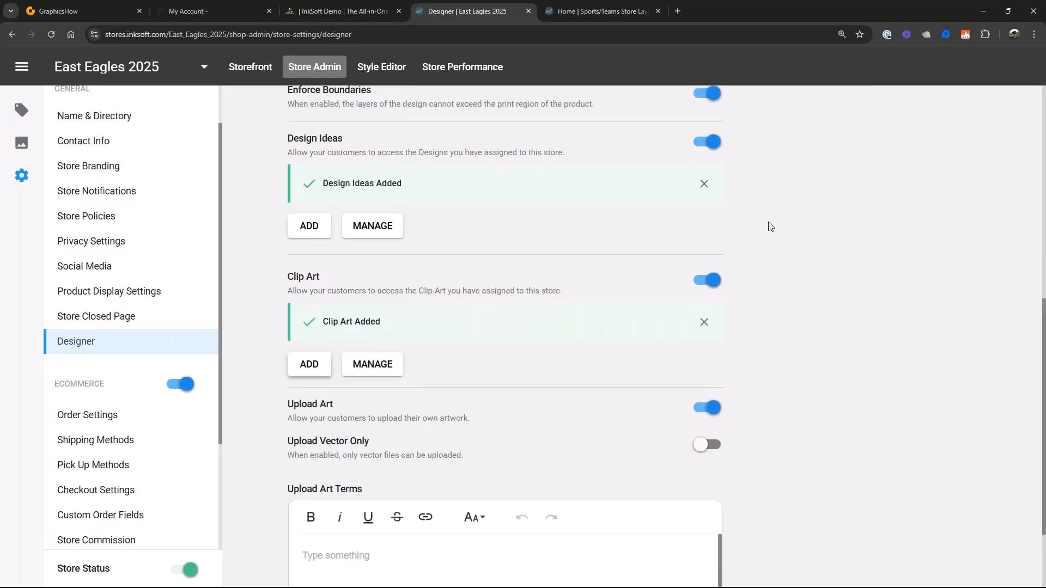
left_click(916, 130)
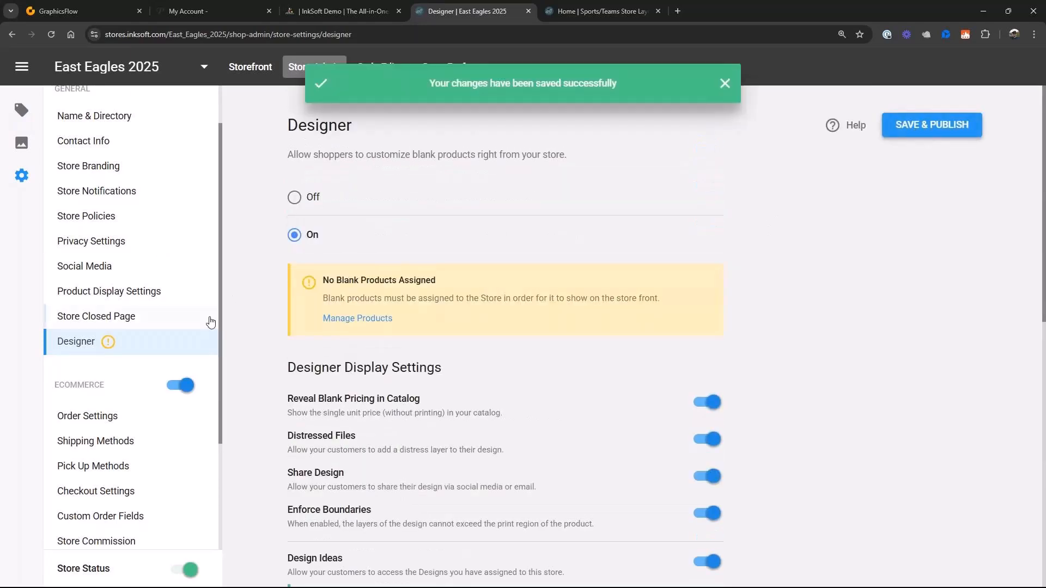
scroll(213, 321, "down", 3)
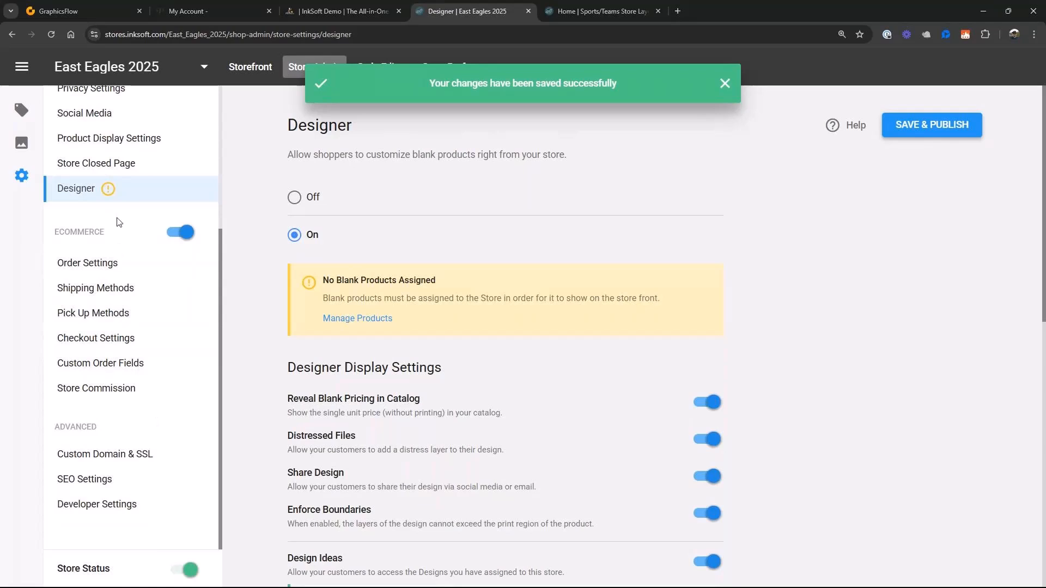
scroll(88, 352, "up", 4)
left_click(932, 126)
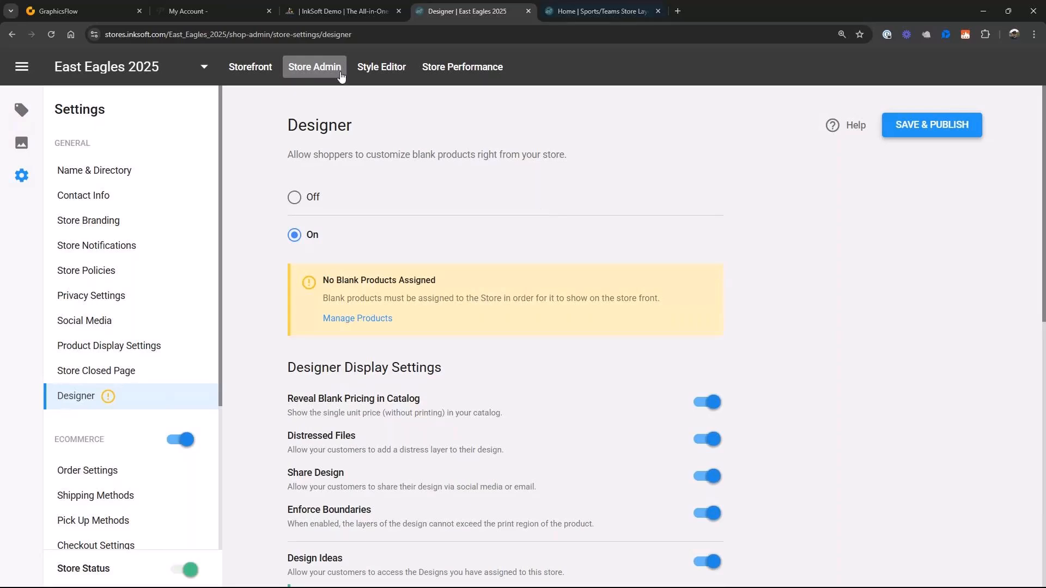
- Look over the store's home page in the Style Editor and open its header for editing
left_click(391, 72)
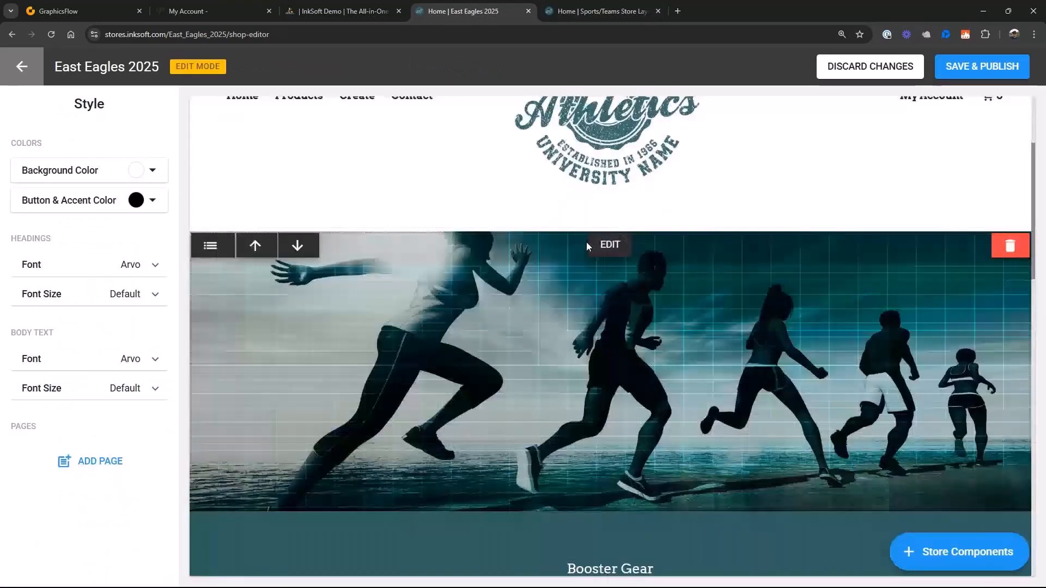
scroll(587, 243, "down", 4)
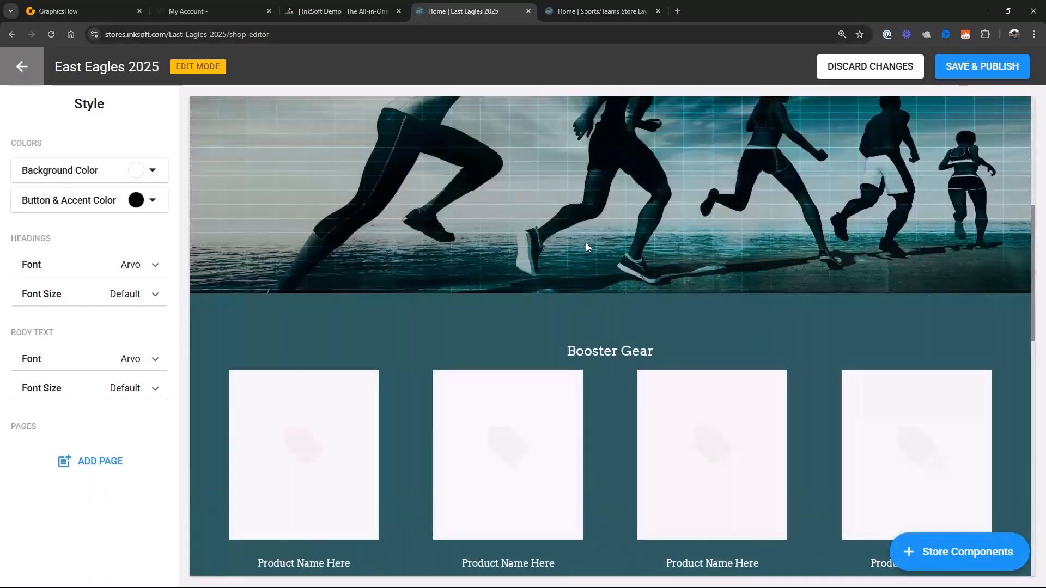
scroll(586, 243, "up", 5)
scroll(588, 245, "up", 2)
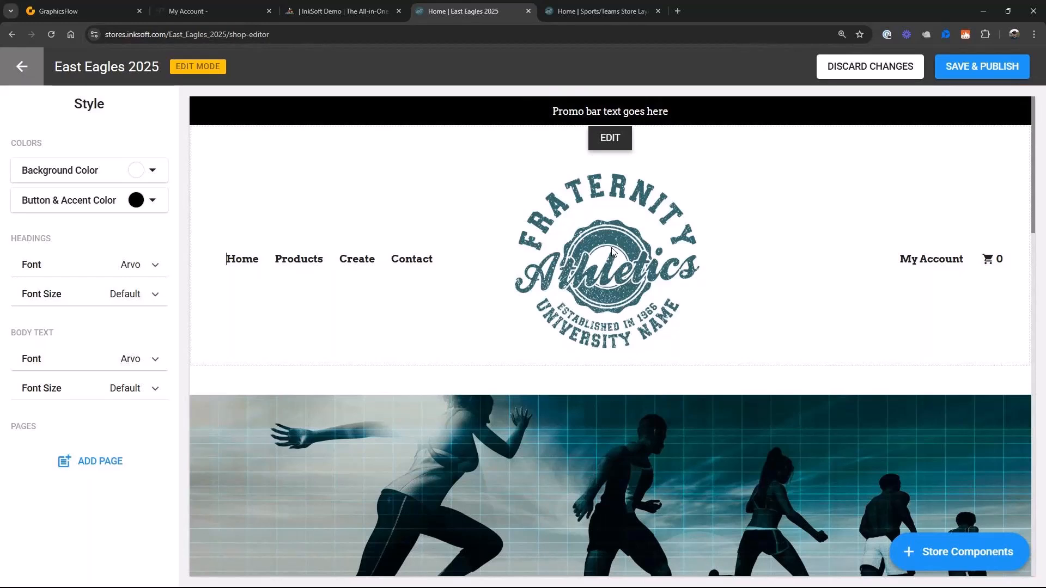
left_click(611, 139)
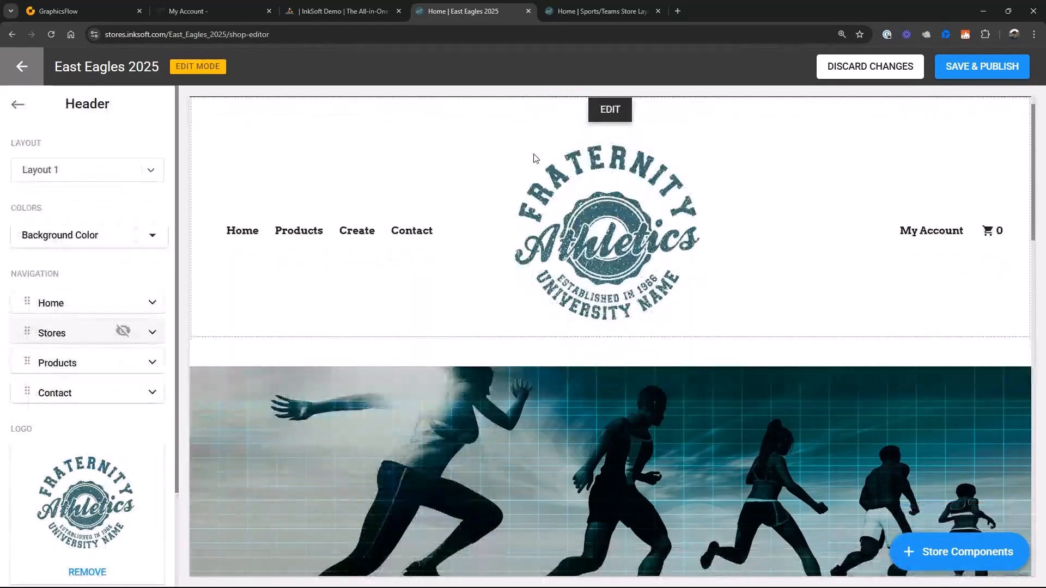
- Remove the Fraternity Athletics template logo from the store header
scroll(447, 240, "down", 1)
scroll(139, 460, "down", 2)
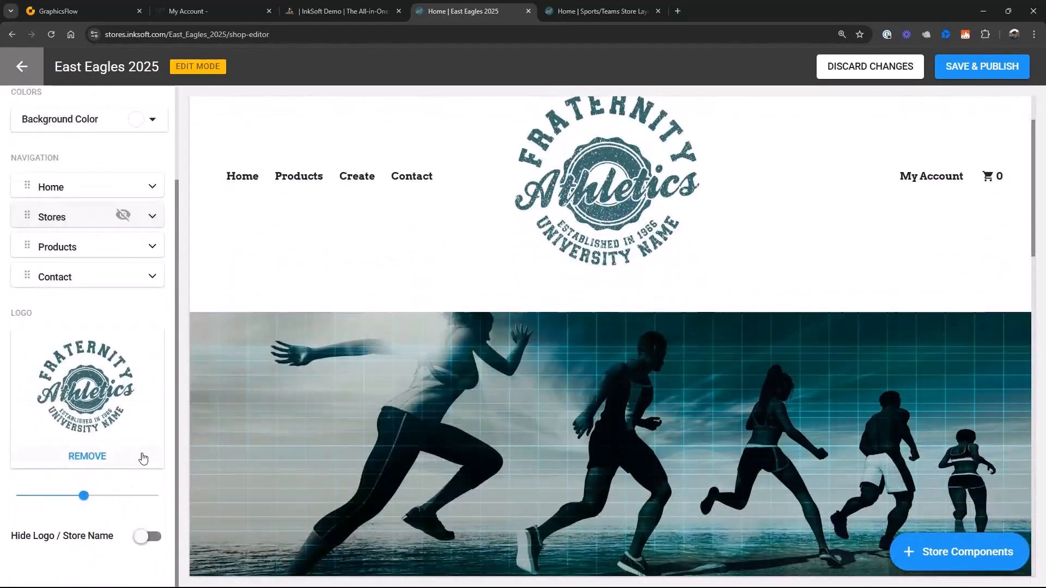
left_click(89, 457)
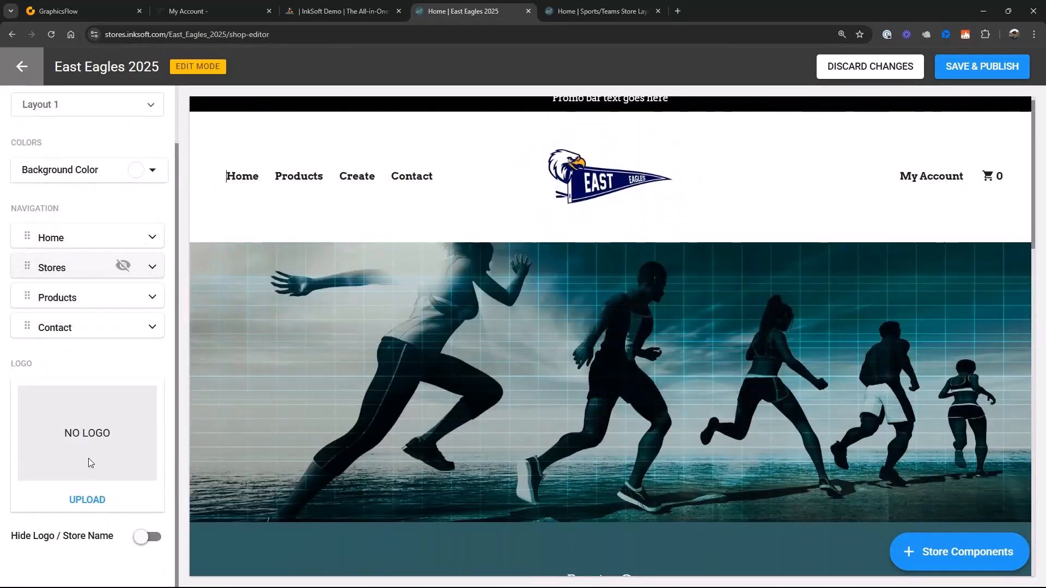
mouse_move(532, 203)
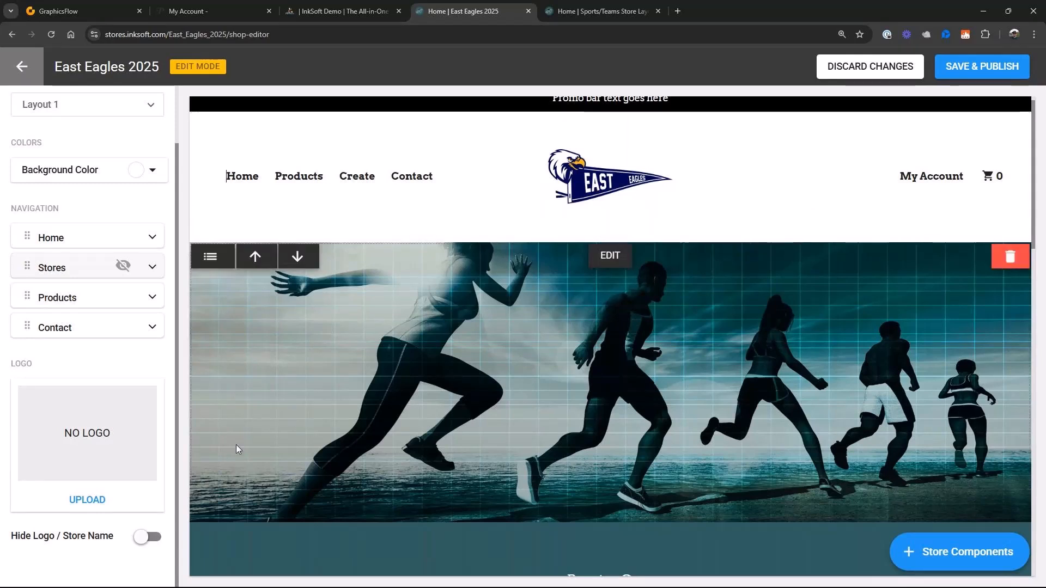
- Upload Eagles Icon PNG as the header logo, keep the logo shown, and return to the store's general style settings
left_click(146, 540)
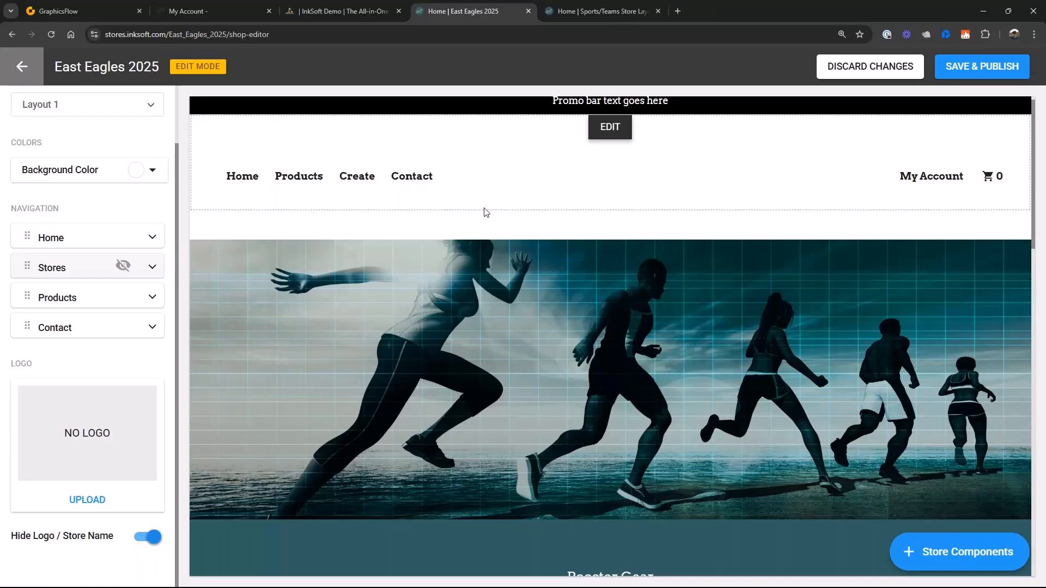
left_click(92, 504)
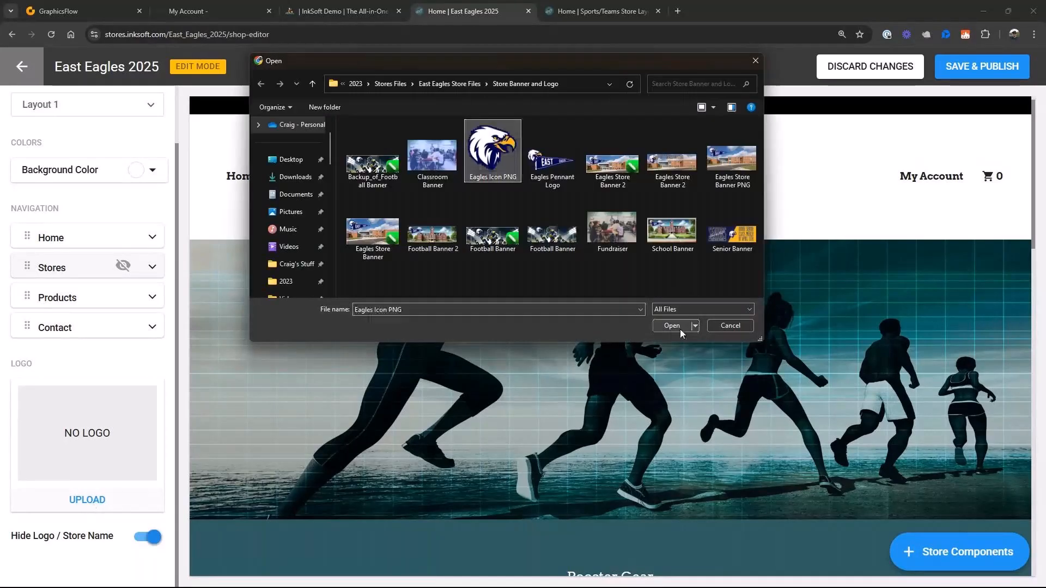
left_click(680, 330)
scroll(150, 542, "down", 2)
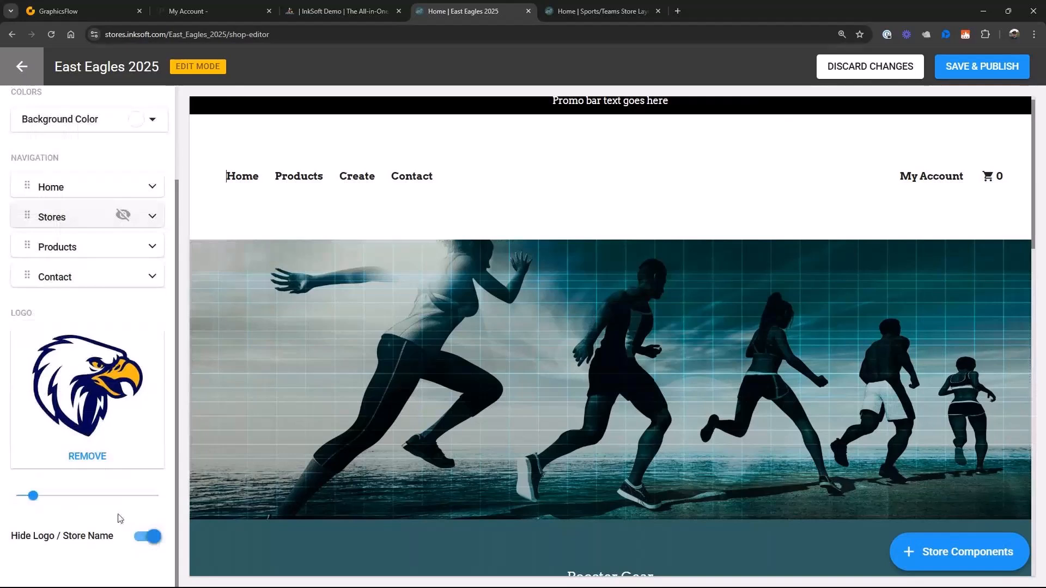
left_click(151, 540)
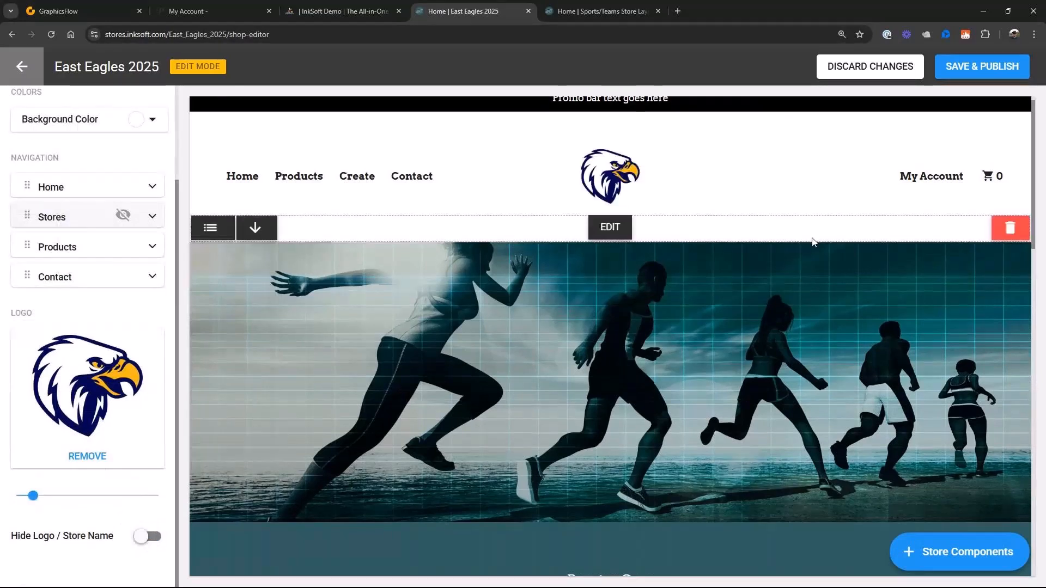
scroll(627, 246, "up", 1)
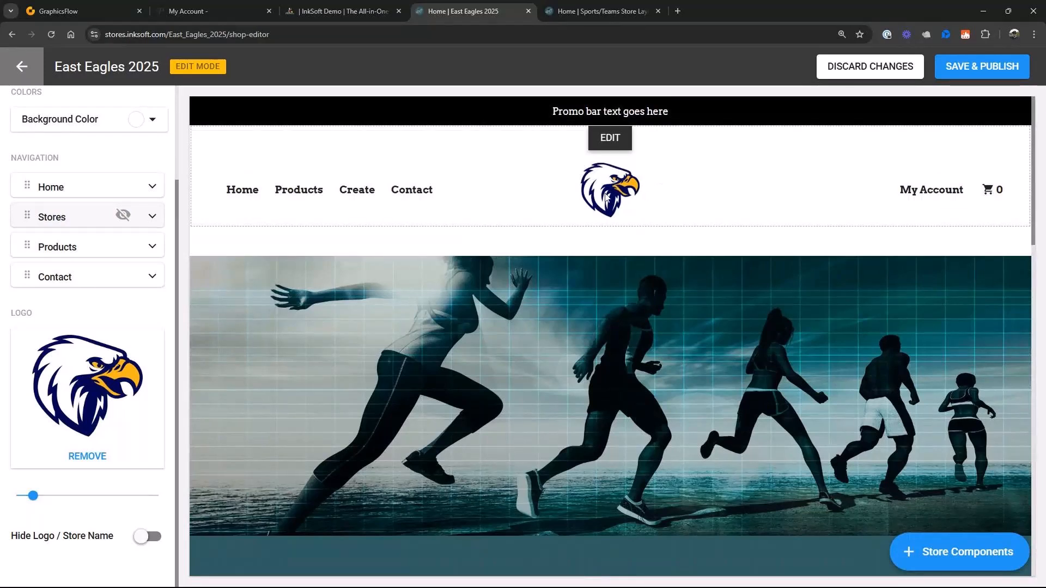
left_click(445, 194)
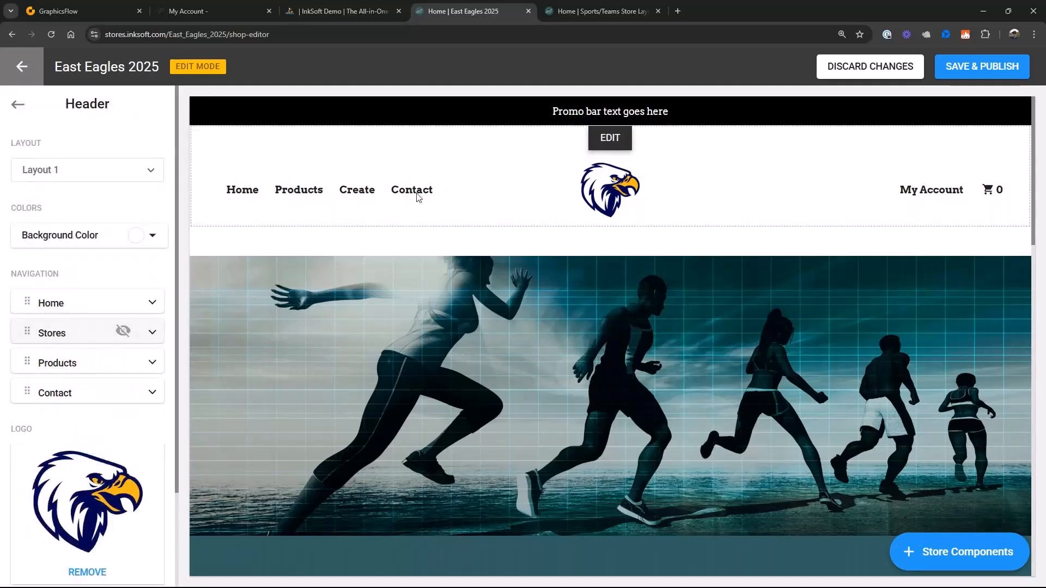
left_click(18, 105)
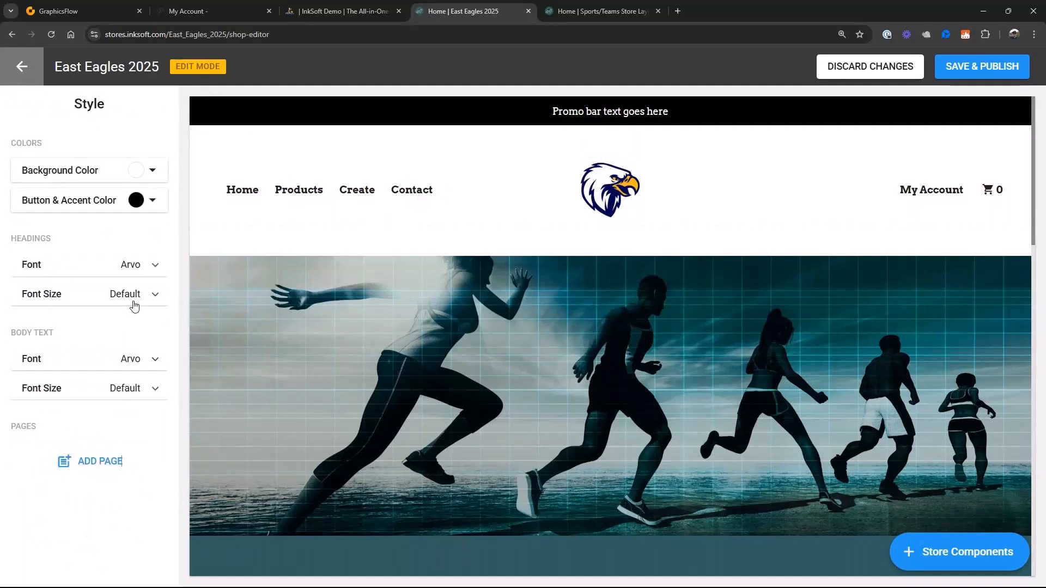
- Try Open Sans as the headings font
left_click(159, 267)
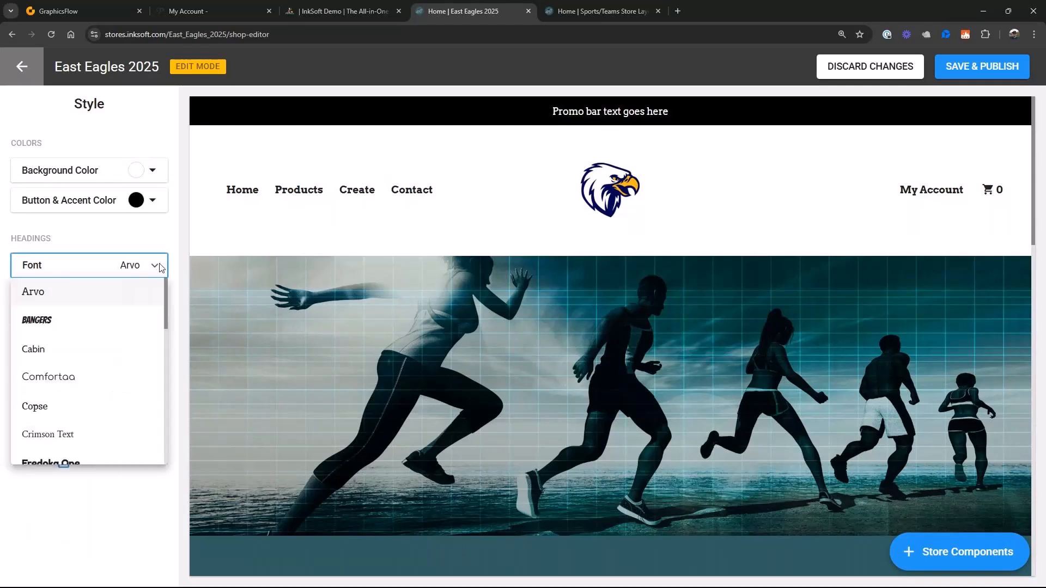
left_click_drag(166, 308, 163, 369)
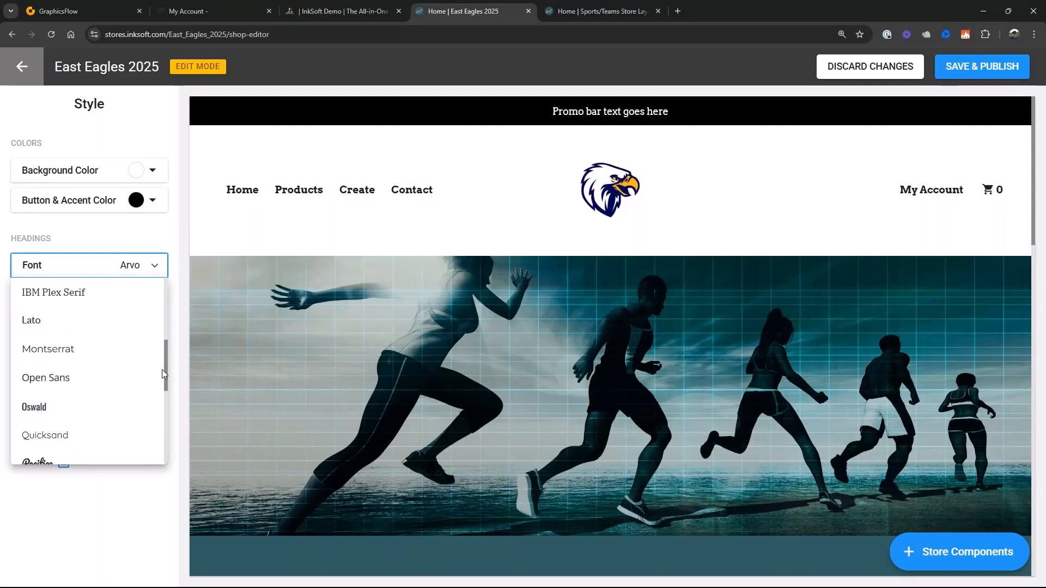
left_click(68, 380)
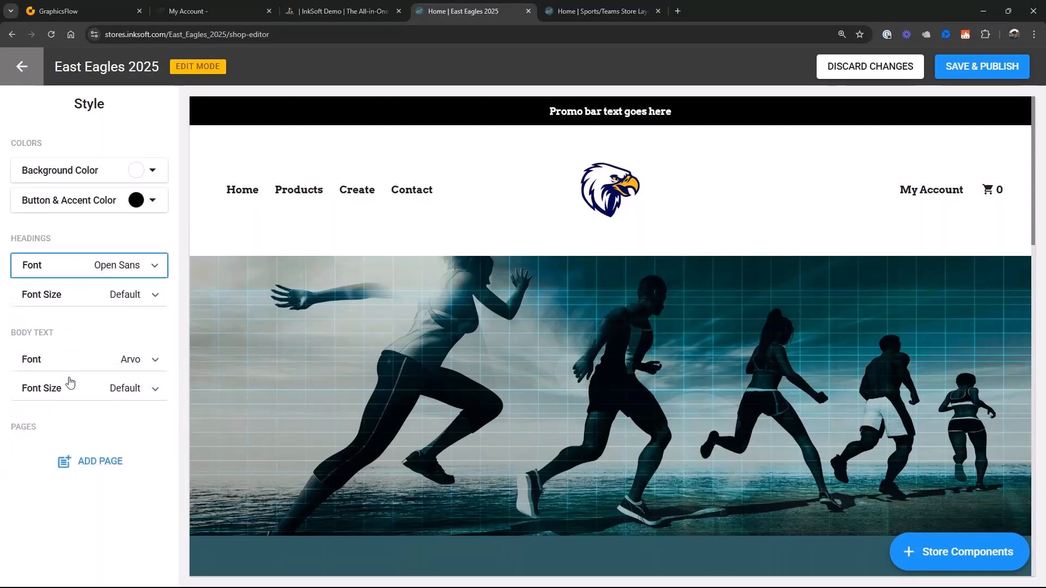
- Set the headings font to Montserrat, and save and publish the style
left_click(161, 268)
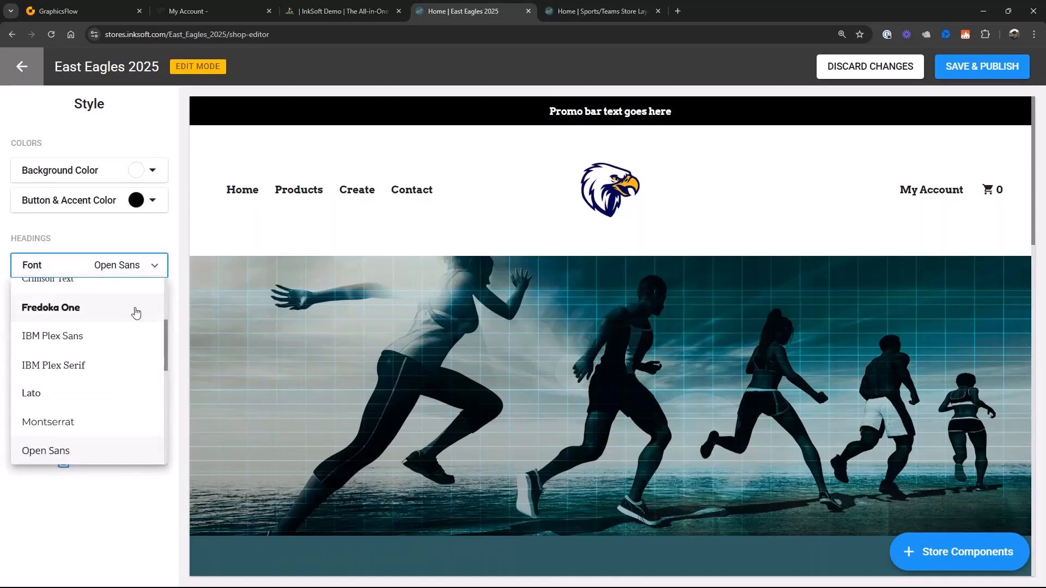
left_click(73, 423)
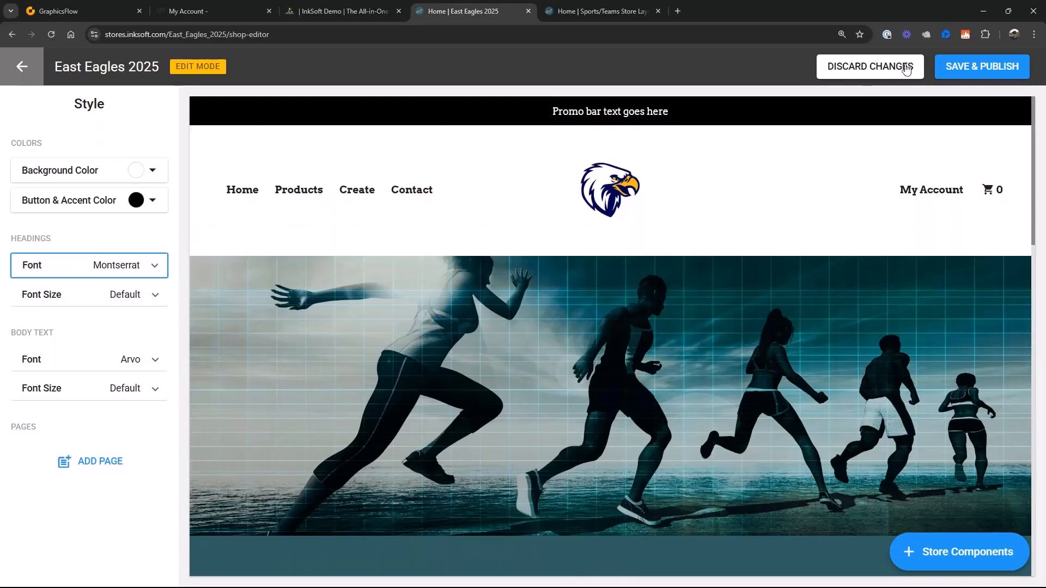
left_click(955, 64)
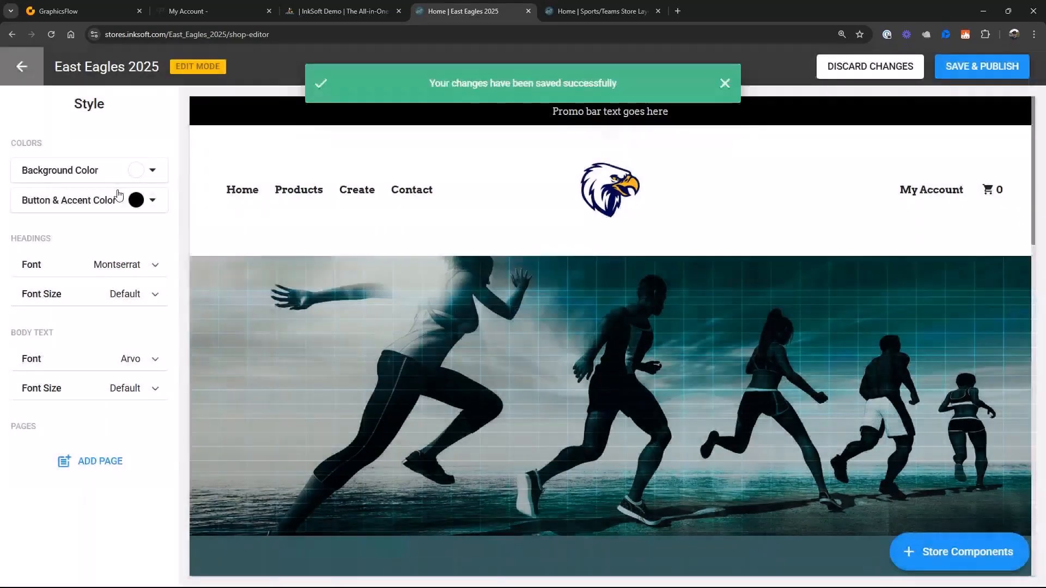
- Set the body text font to Montserrat, and save and publish the style
left_click(115, 359)
scroll(95, 467, "down", 1)
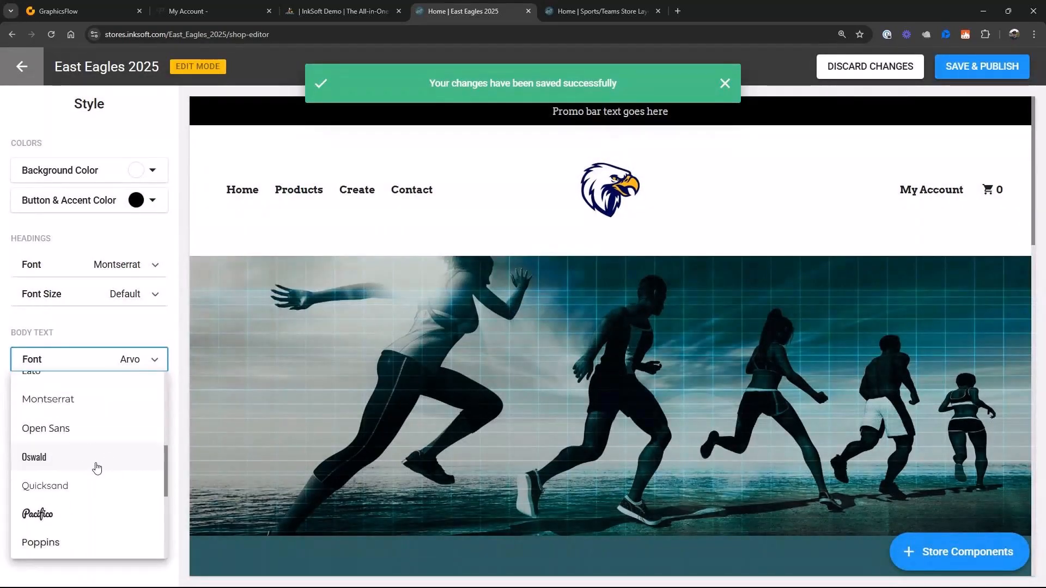
left_click(69, 403)
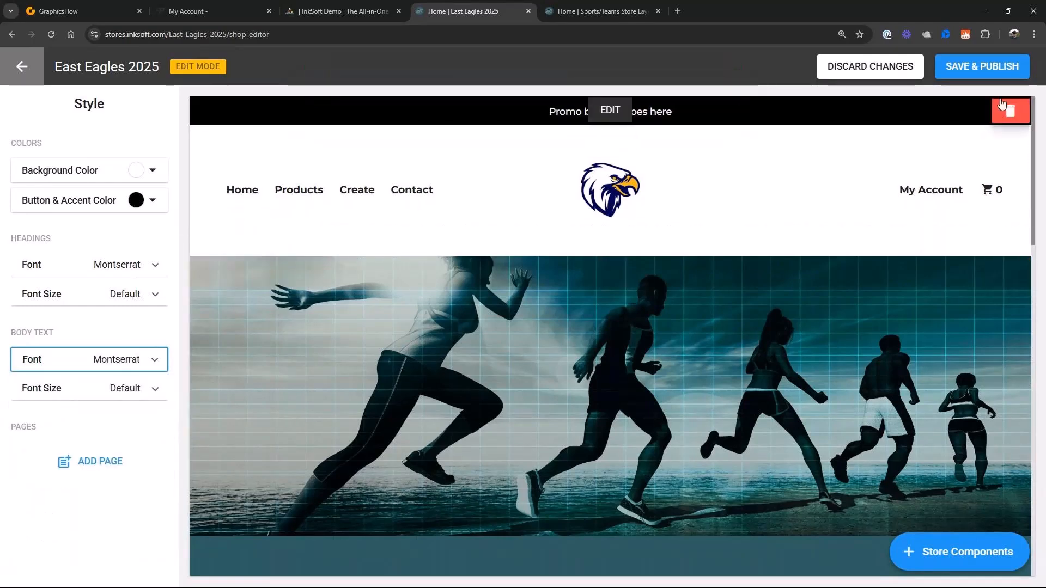
left_click(974, 67)
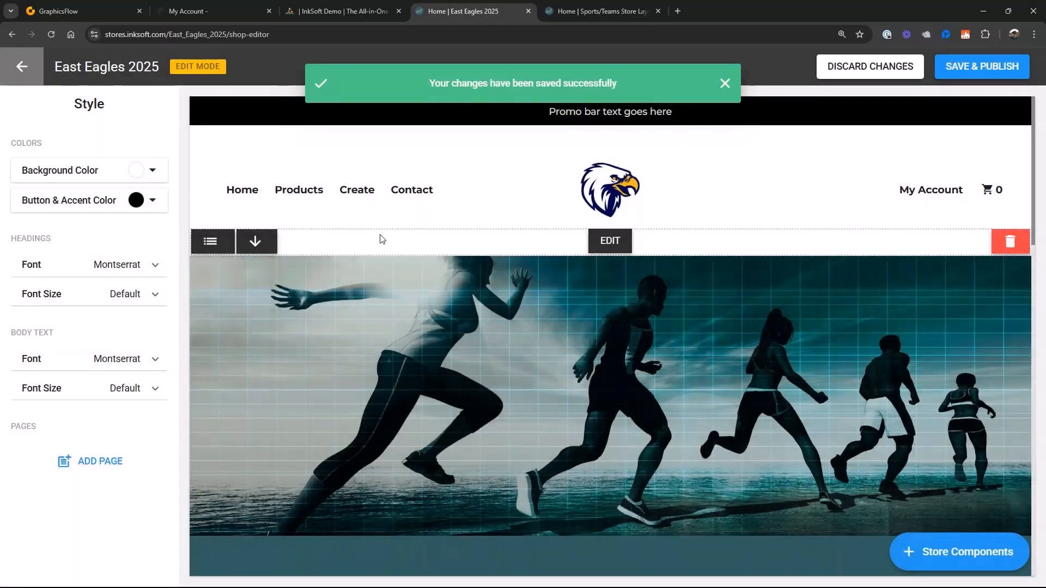
- Try the navy logo color #212368 as the store's button and accent color
left_click(156, 203)
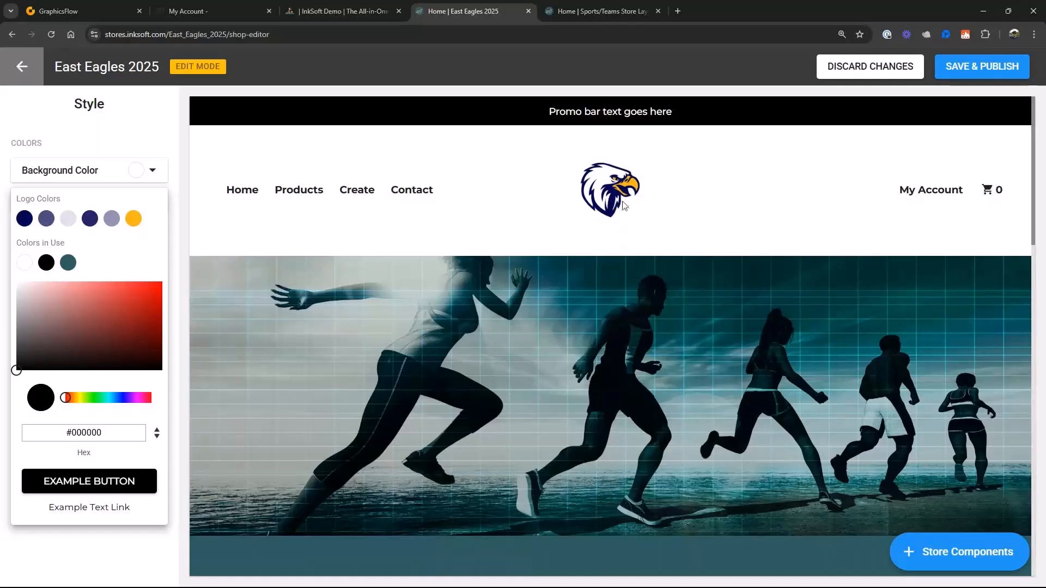
left_click(92, 223)
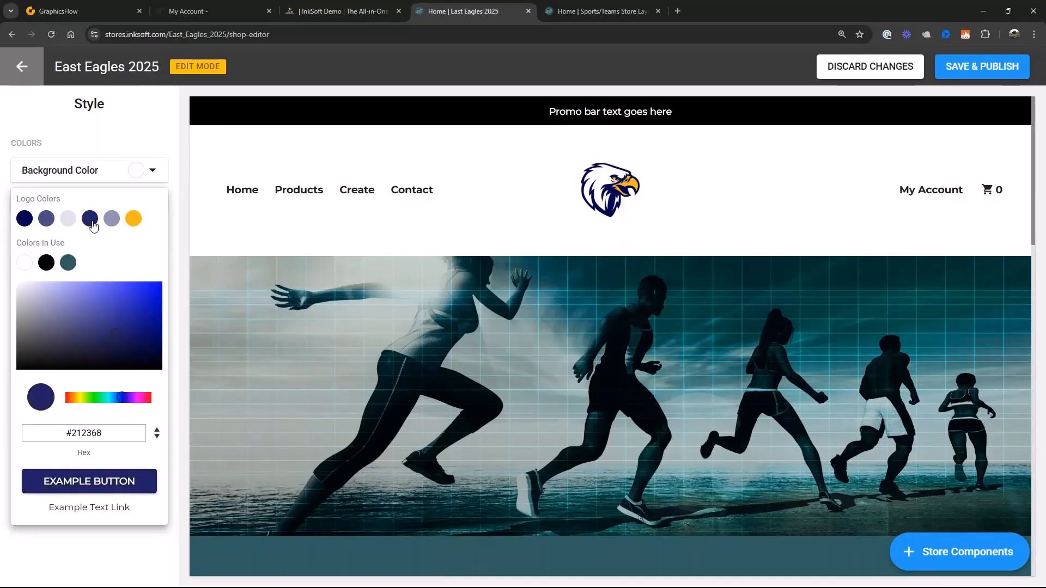
left_click(124, 121)
- Set the store's button and accent color to the orange-yellow logo color
left_click(148, 202)
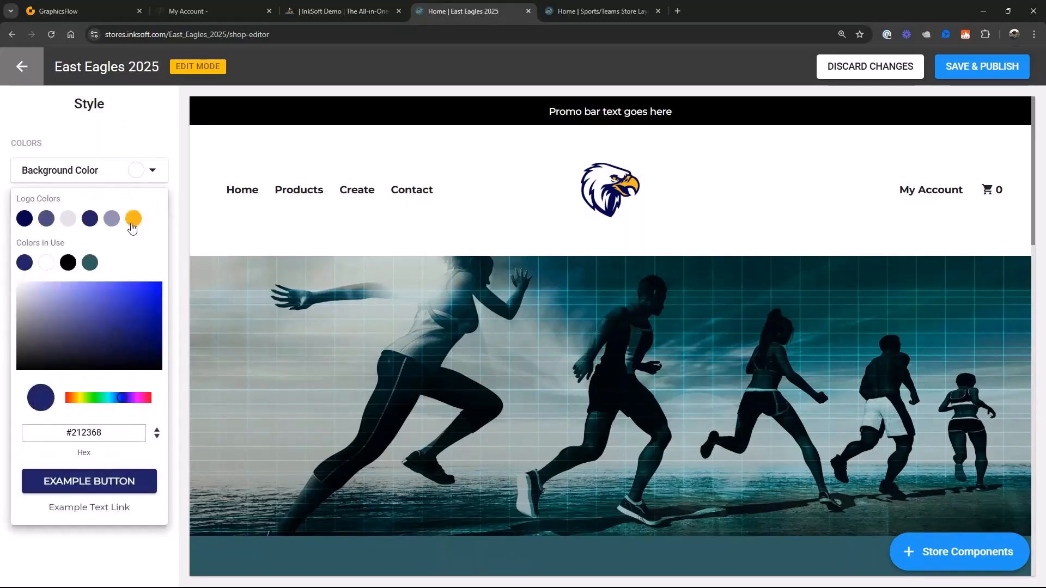
left_click(133, 218)
left_click(111, 130)
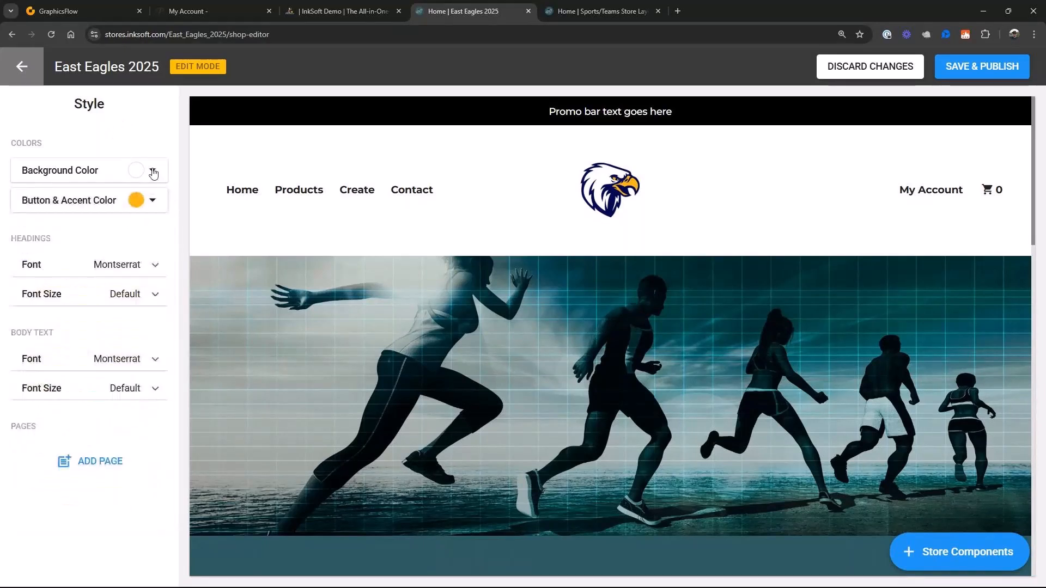
- Set the store's background color to the dark navy logo color
left_click(153, 171)
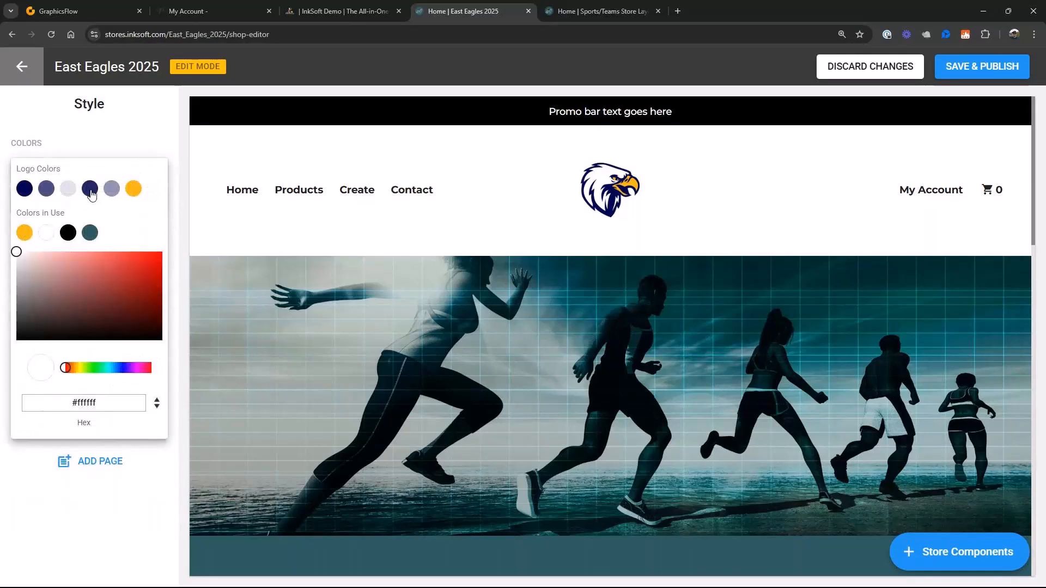
left_click(91, 191)
left_click(111, 138)
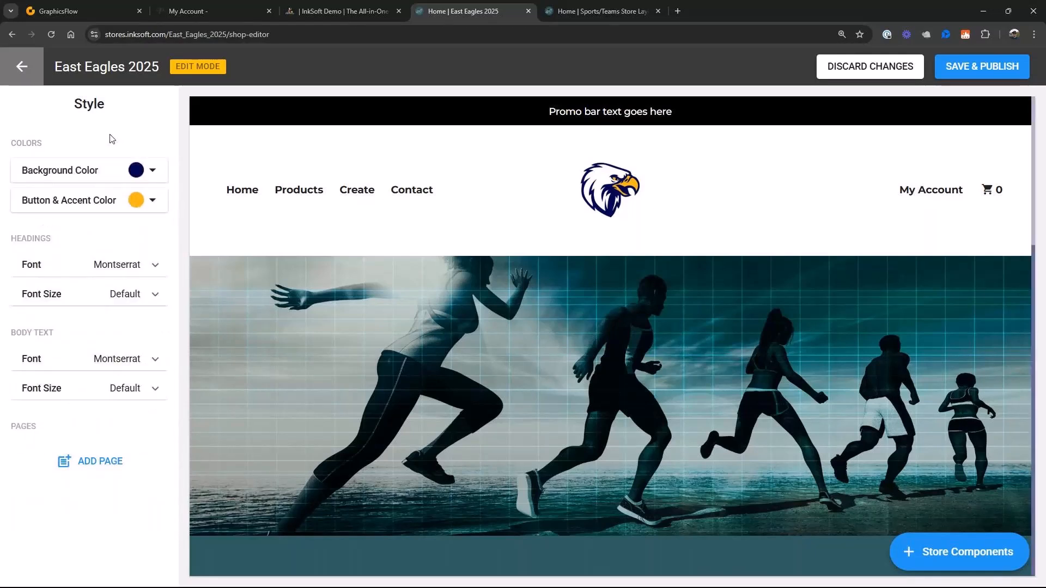
- Set the home page footer's background color to the dark navy logo color
scroll(472, 357, "down", 10)
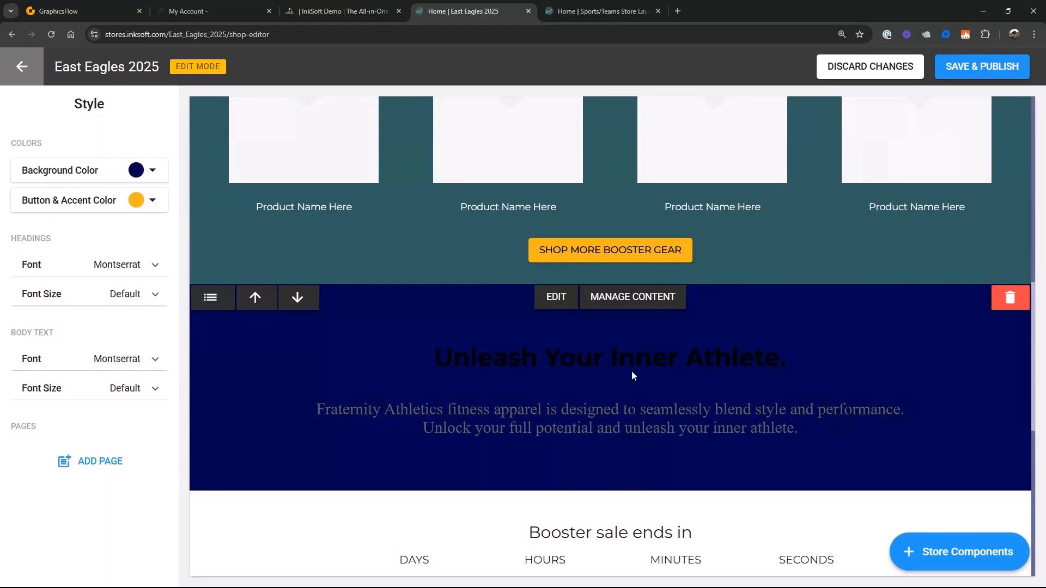
scroll(632, 376, "down", 5)
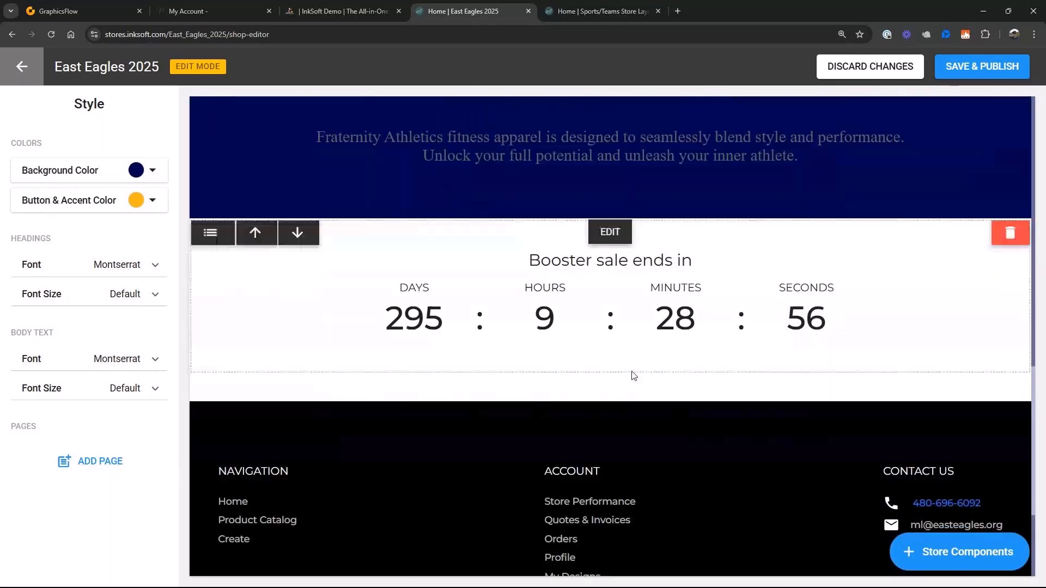
scroll(633, 376, "down", 4)
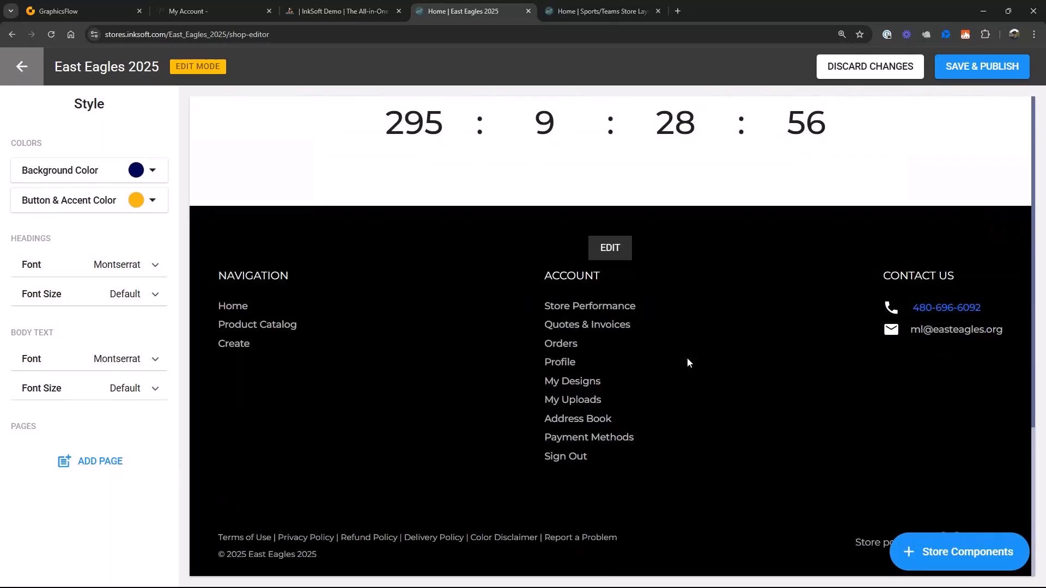
left_click(610, 248)
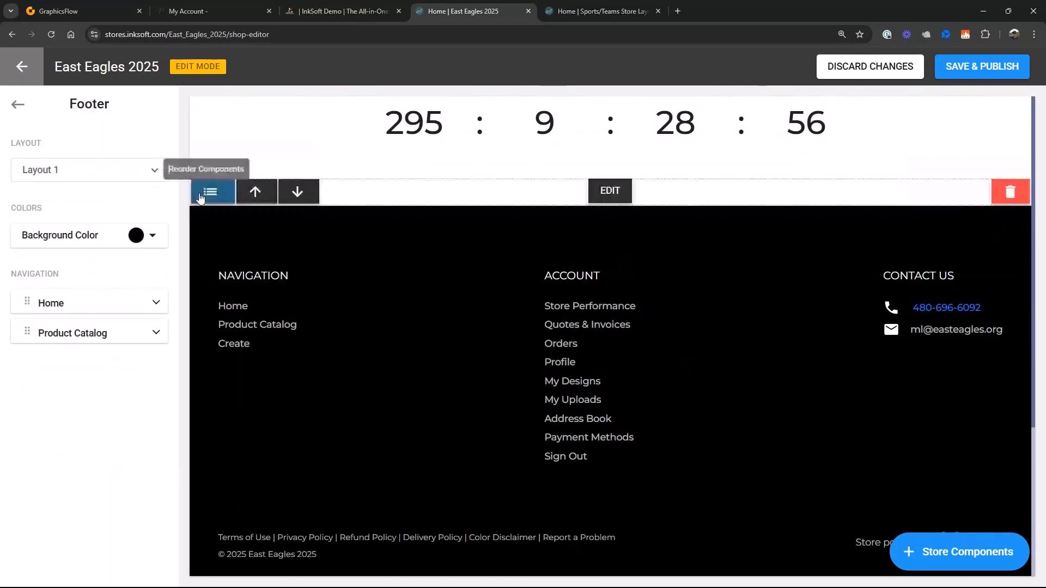
left_click(153, 235)
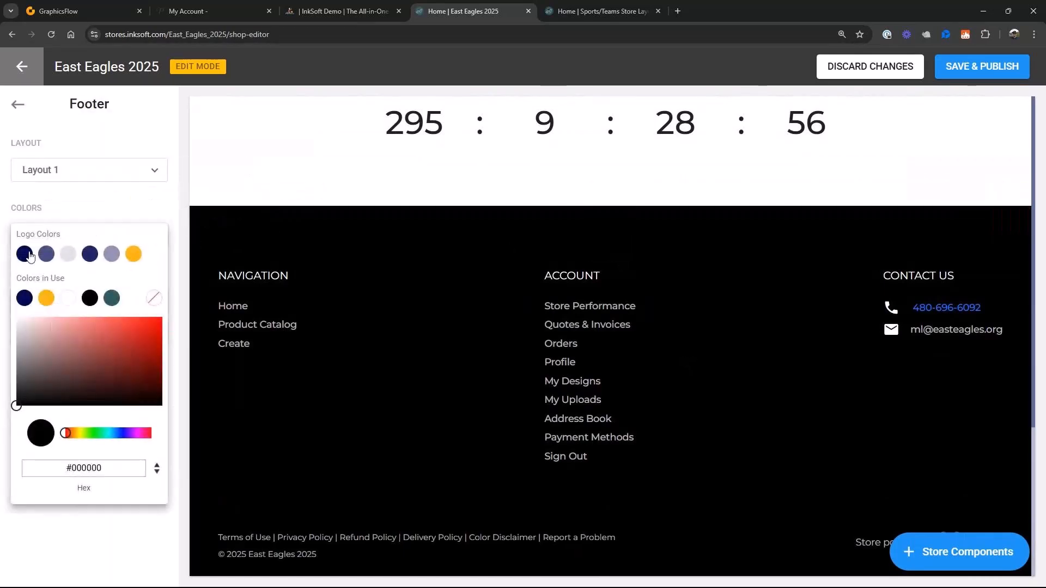
left_click(25, 253)
- Remove the black image from the hero banner strip directly above the footer
scroll(632, 282, "up", 1)
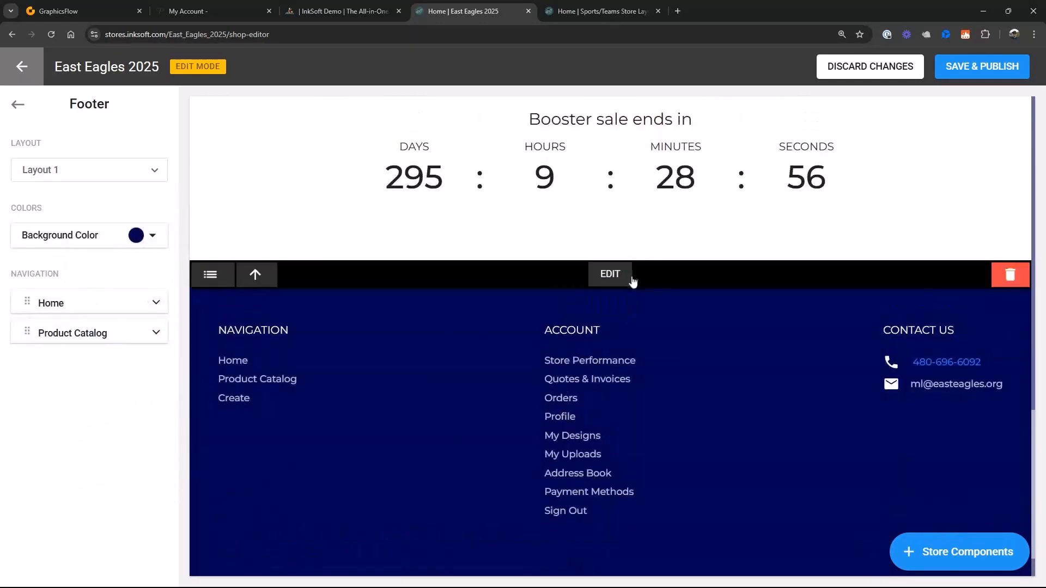
left_click(631, 277)
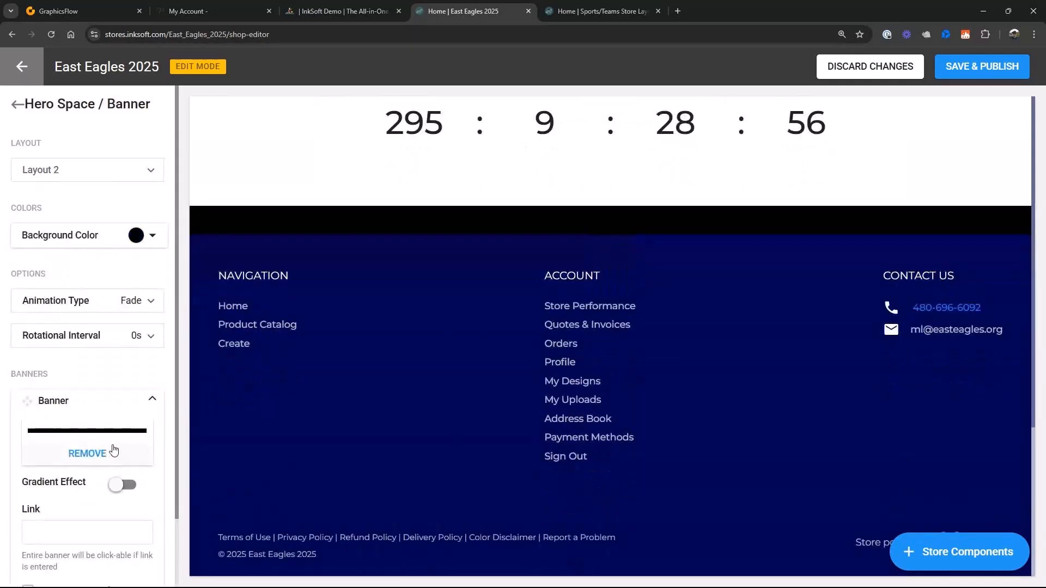
left_click(88, 454)
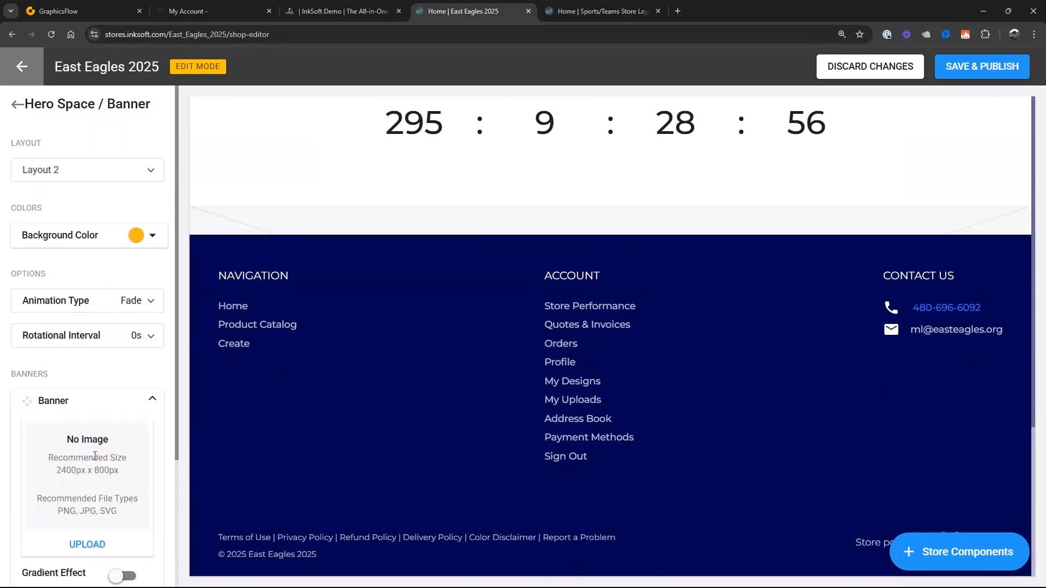
scroll(340, 407, "up", 3)
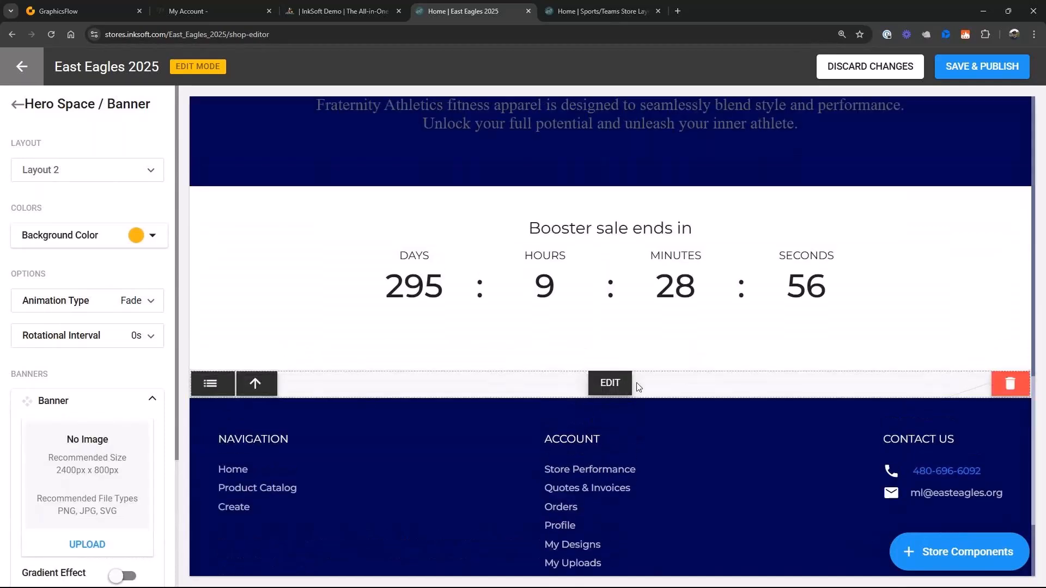
scroll(508, 446, "up", 1)
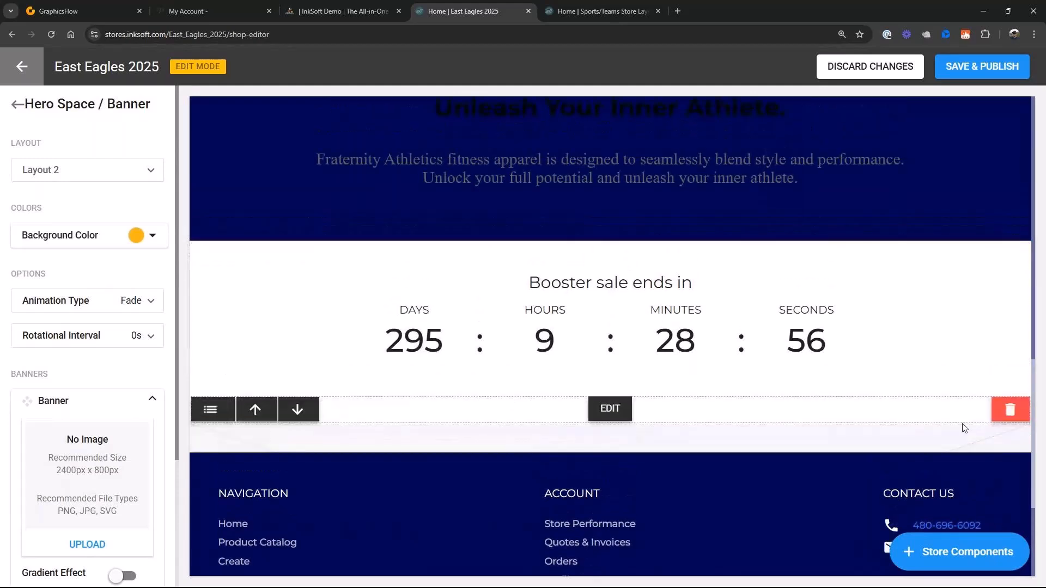
- Remove the empty hero banner component between the countdown and the footer
left_click(1010, 437)
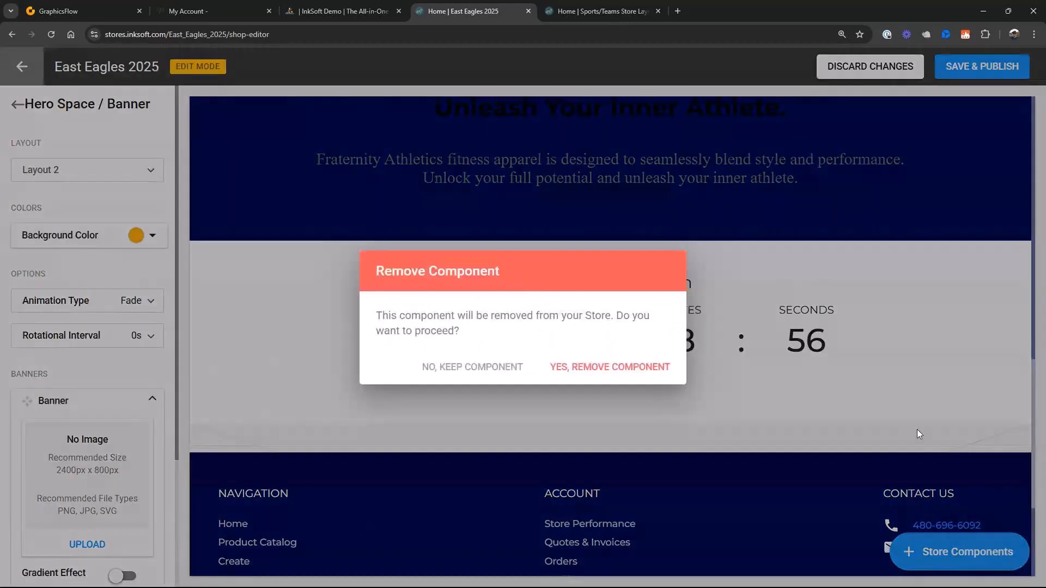
left_click(624, 367)
- Set the background color of the Booster Gear featured products section to white
scroll(614, 390, "down", 1)
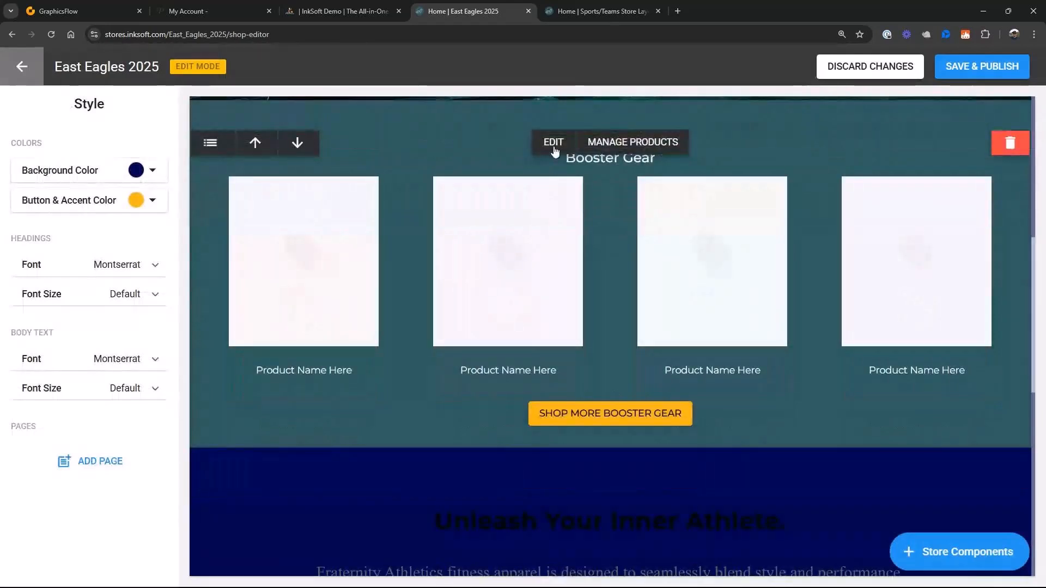
left_click(553, 144)
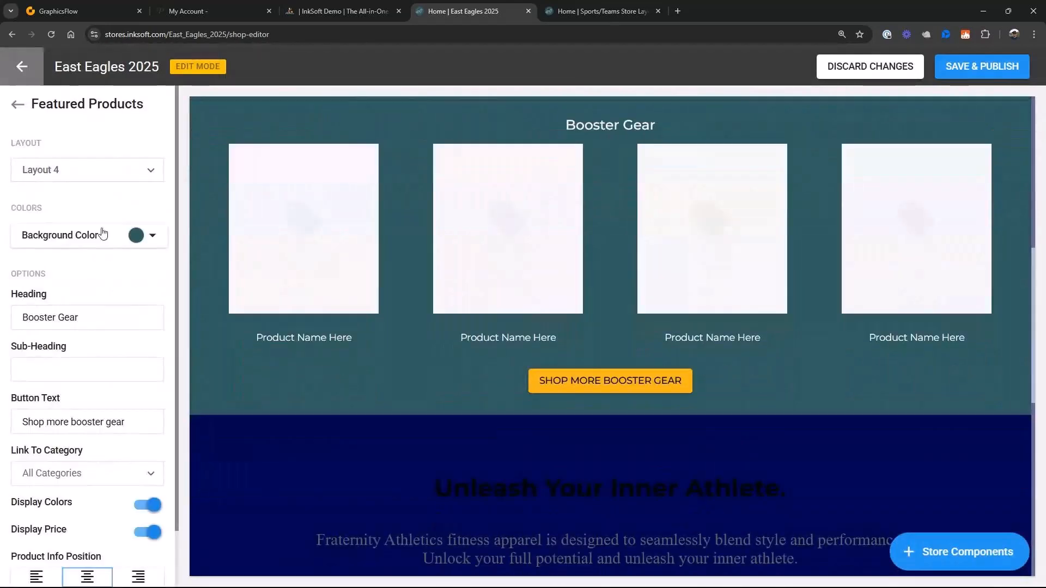
left_click(152, 236)
left_click(25, 301)
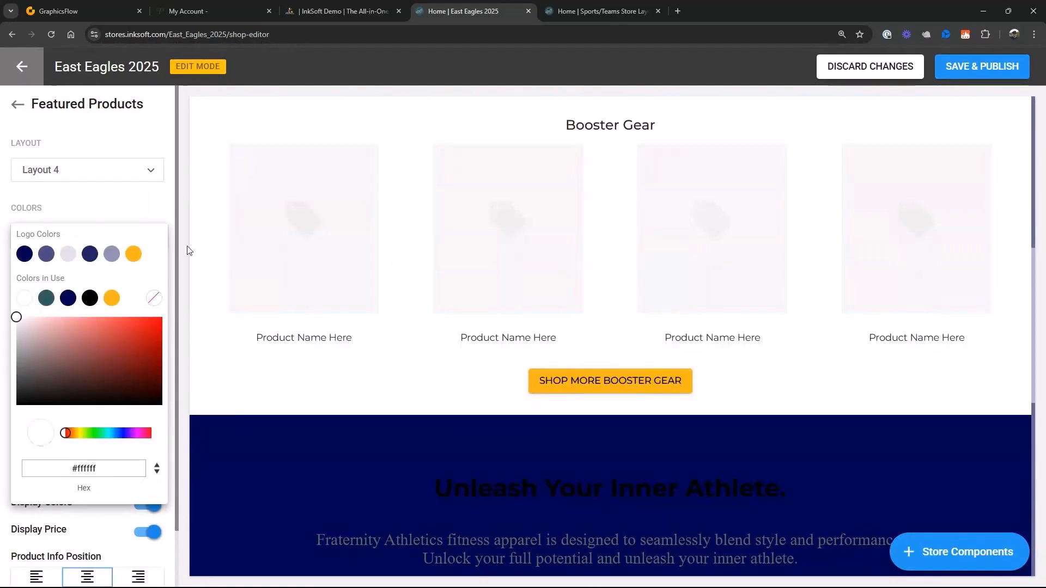
left_click(74, 205)
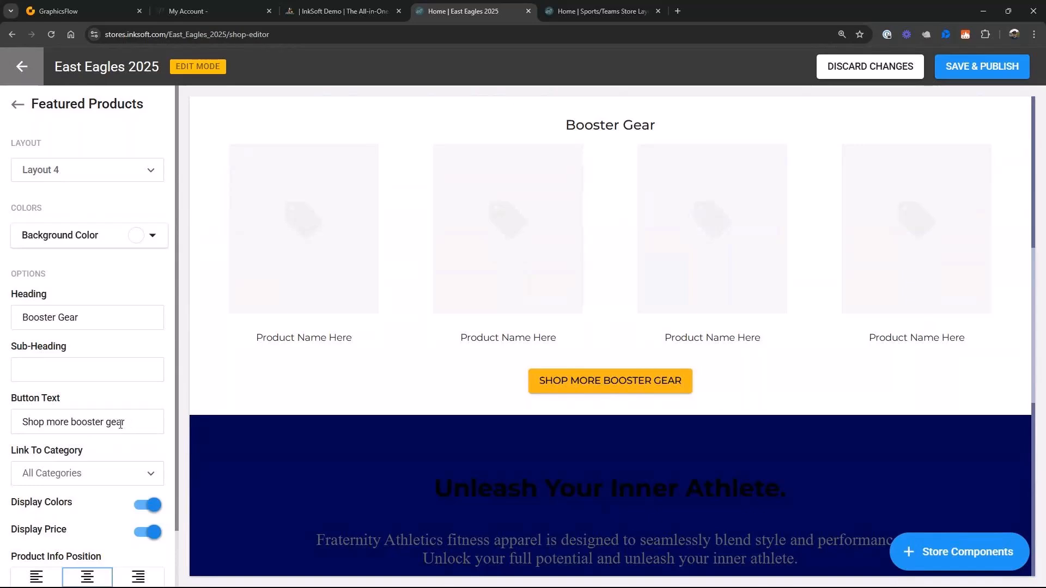
- Change the content block heading "Unleash Your Inner Athlete." to light gray text
scroll(123, 424, "down", 2)
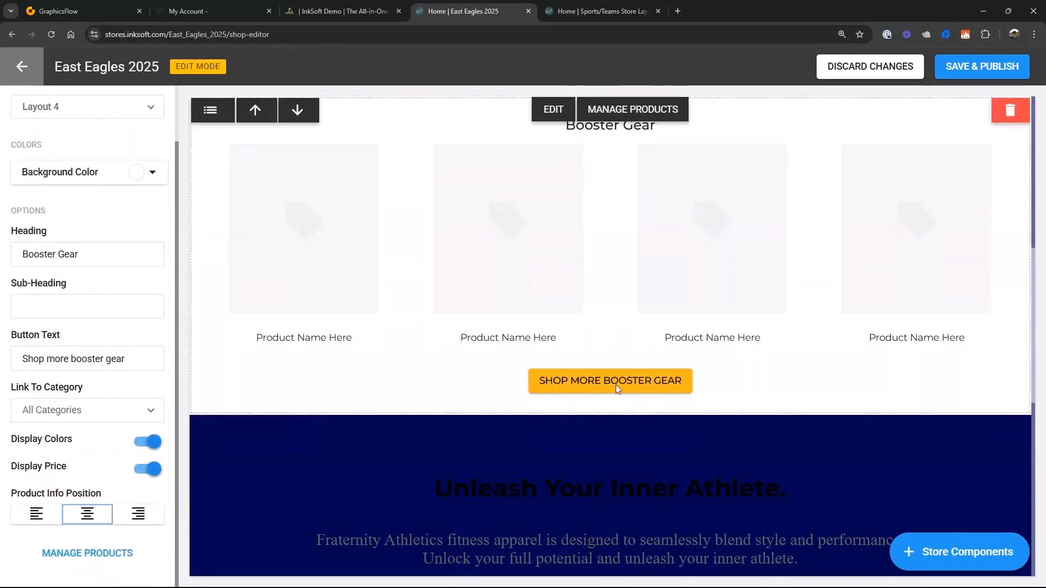
scroll(623, 383, "down", 3)
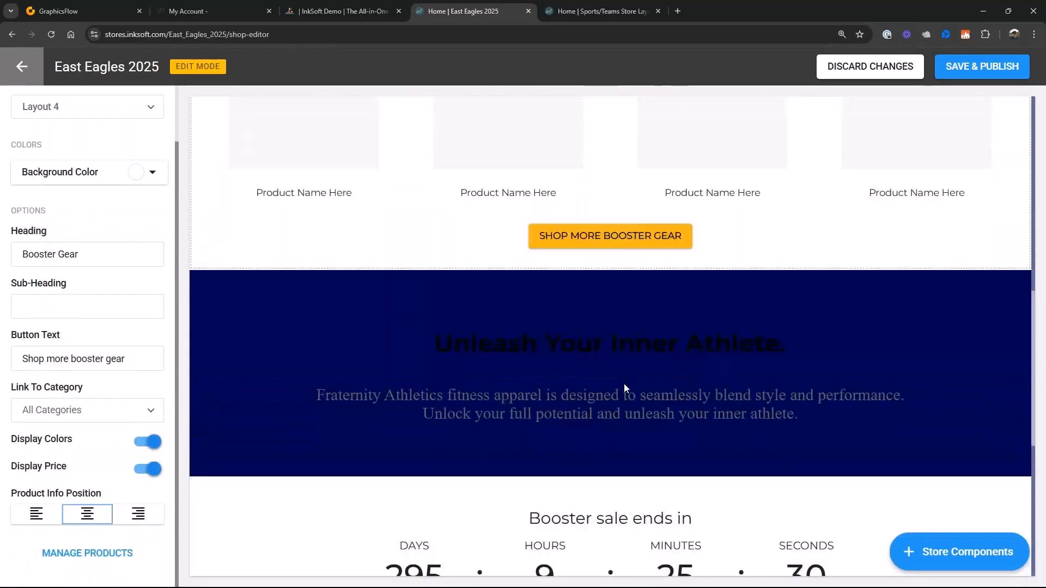
left_click(556, 271)
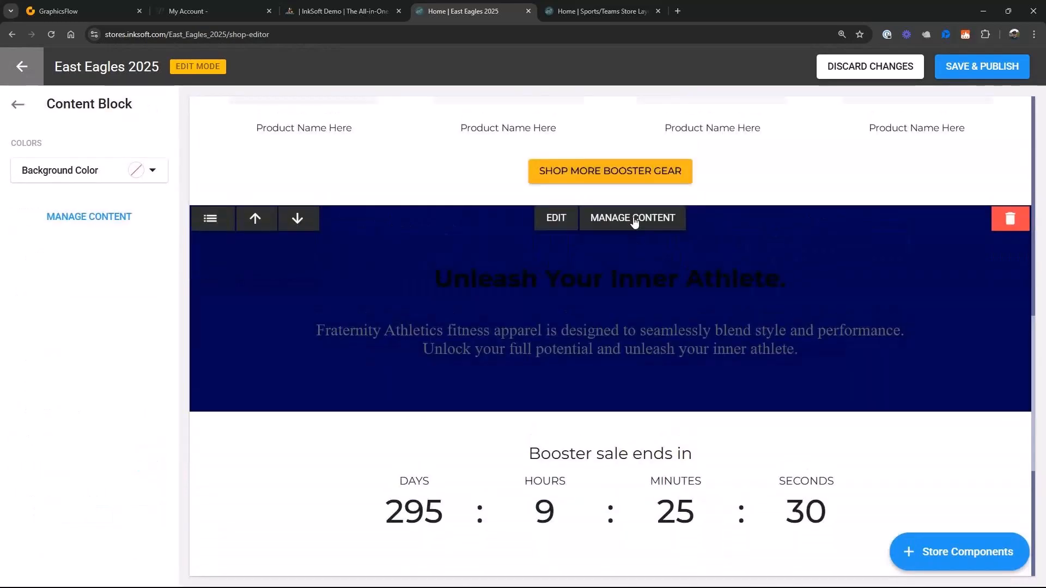
left_click(636, 220)
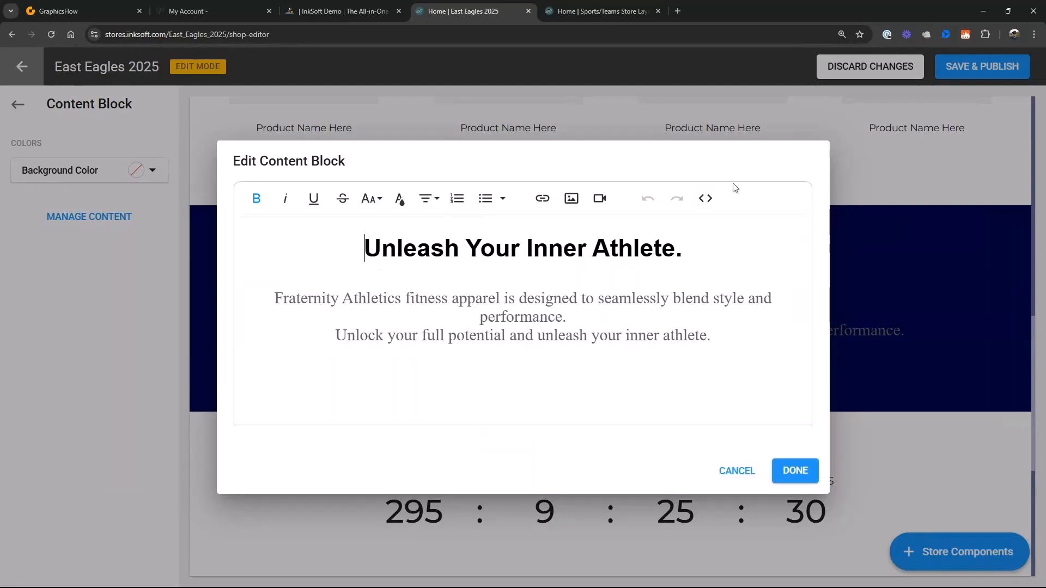
left_click_drag(364, 248, 684, 252)
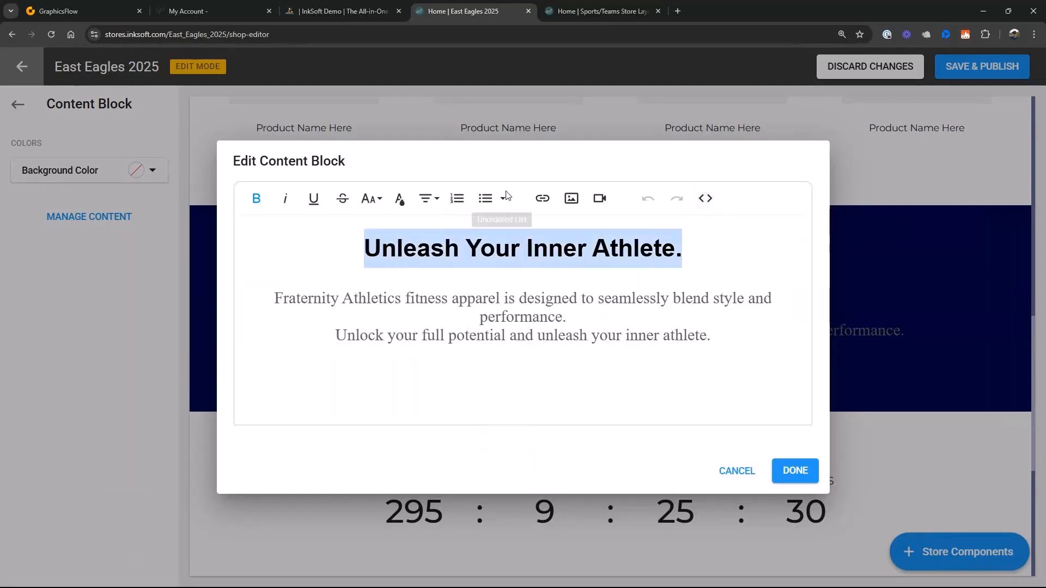
left_click(405, 203)
left_click(542, 233)
left_click(701, 272)
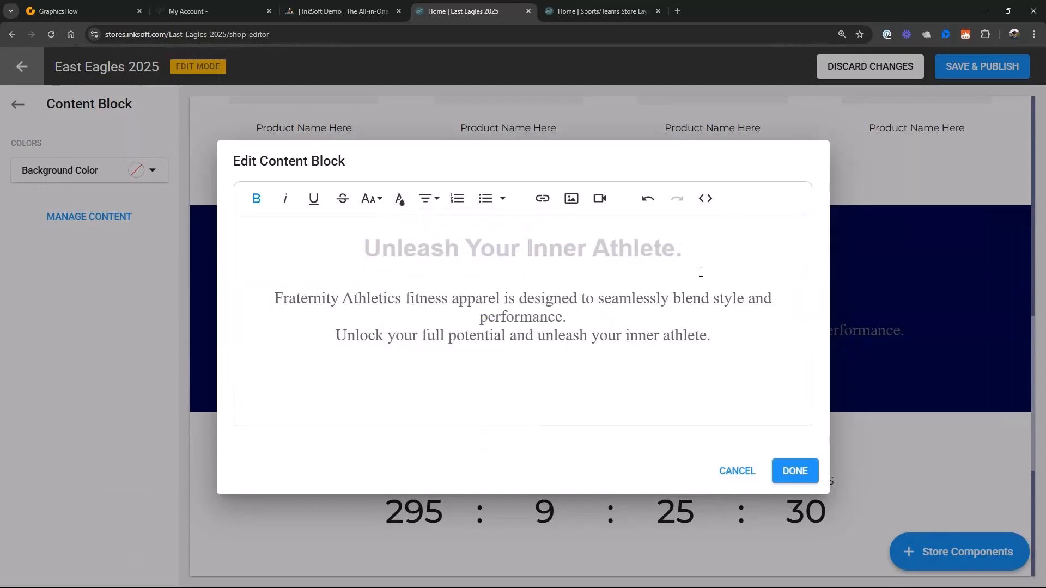
- Color the Fraternity Athletics paragraph beneath the heading white and apply the content block edits
left_click_drag(727, 341, 234, 298)
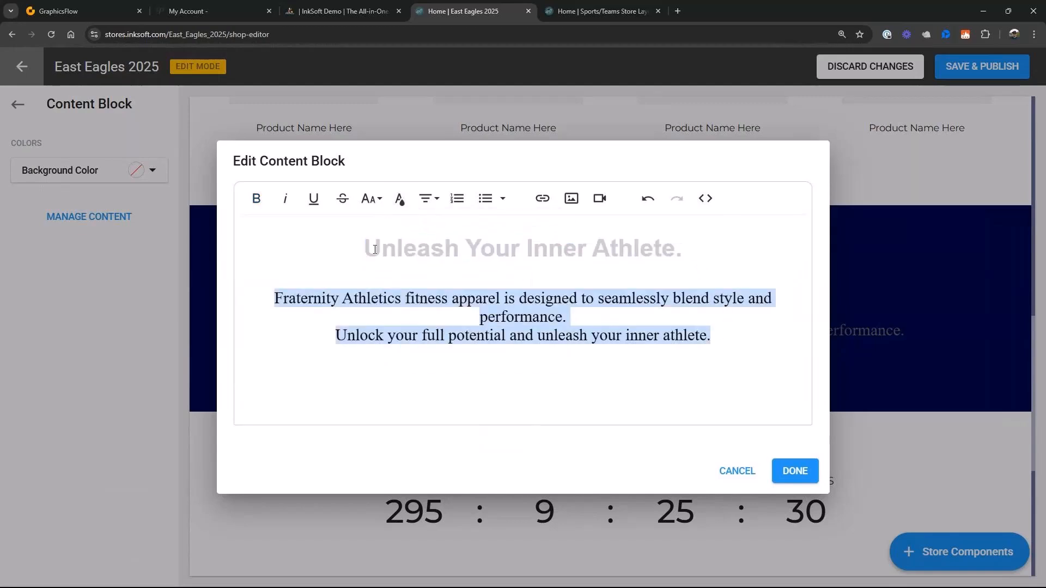
left_click(412, 204)
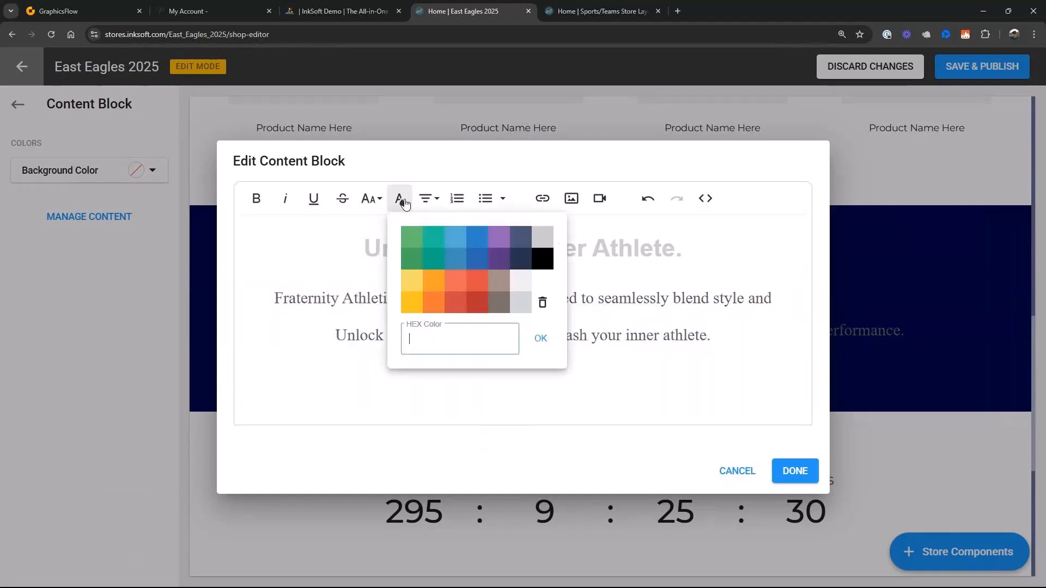
left_click(544, 281)
left_click(795, 472)
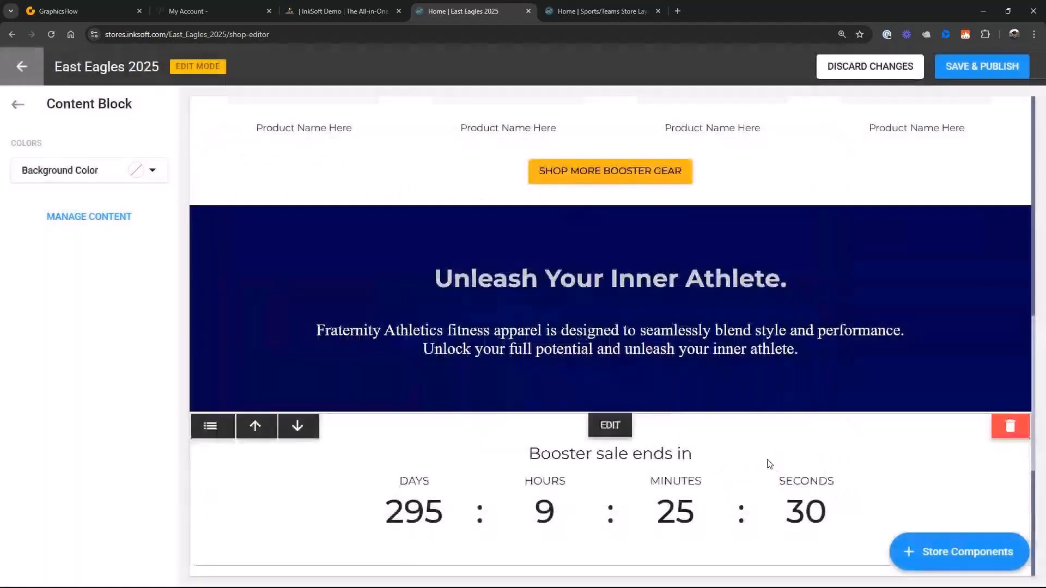
- Reorder the page components so that the Countdown sits directly above the Featured Products section
scroll(714, 388, "down", 2)
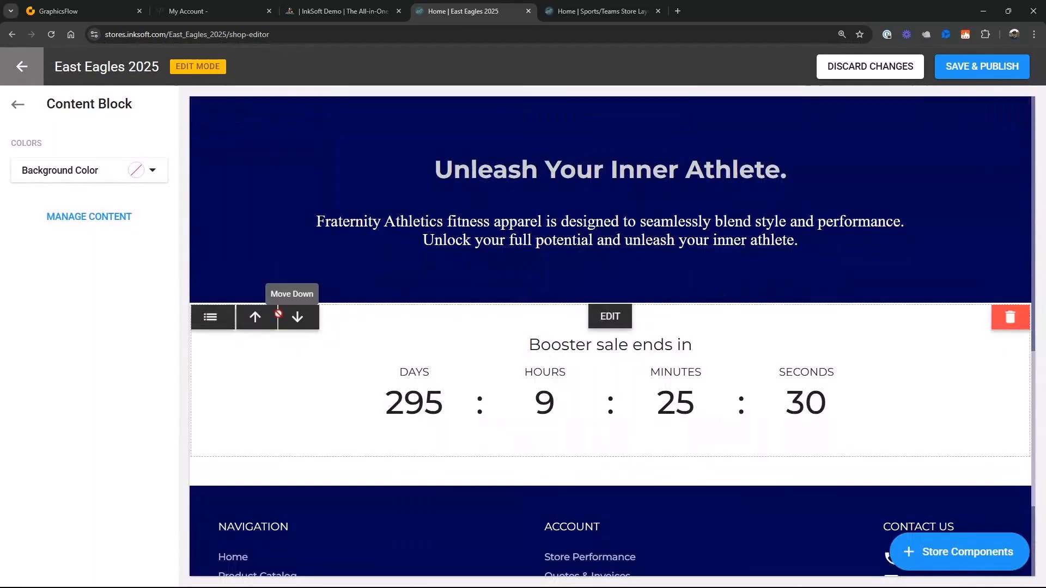
left_click(217, 321)
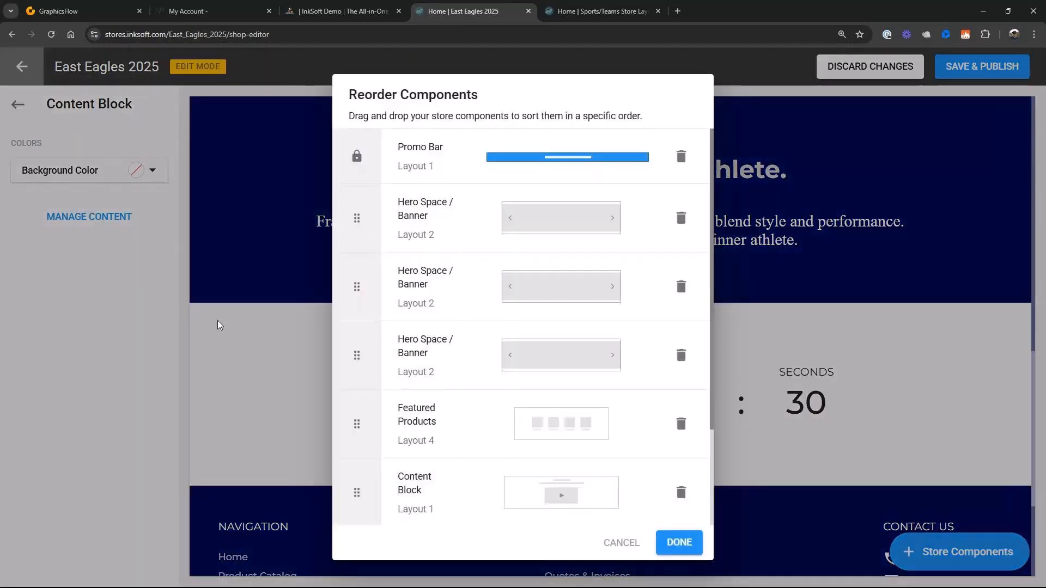
scroll(390, 453, "down", 3)
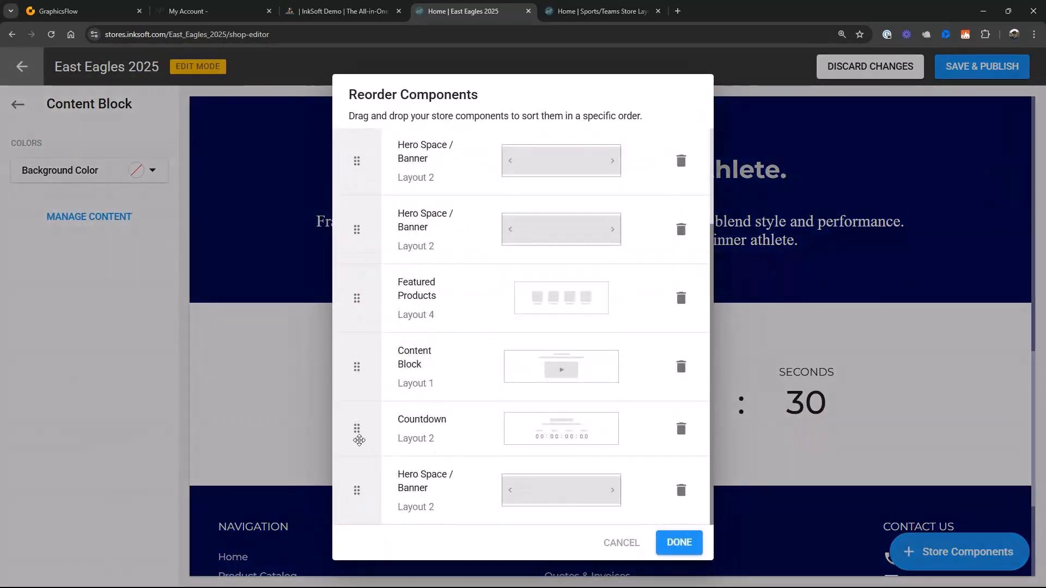
left_click_drag(357, 435, 357, 290)
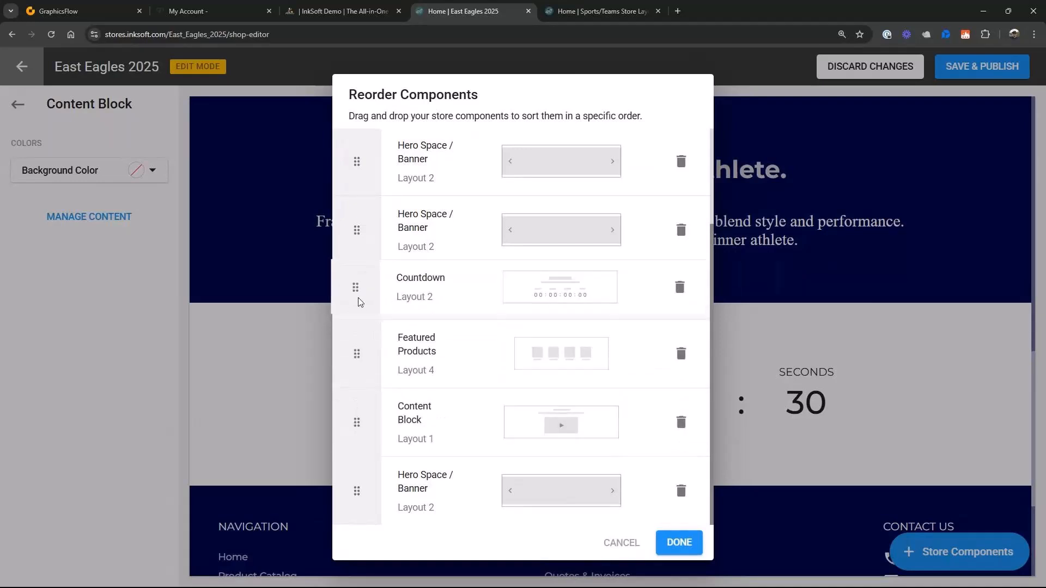
left_click(685, 543)
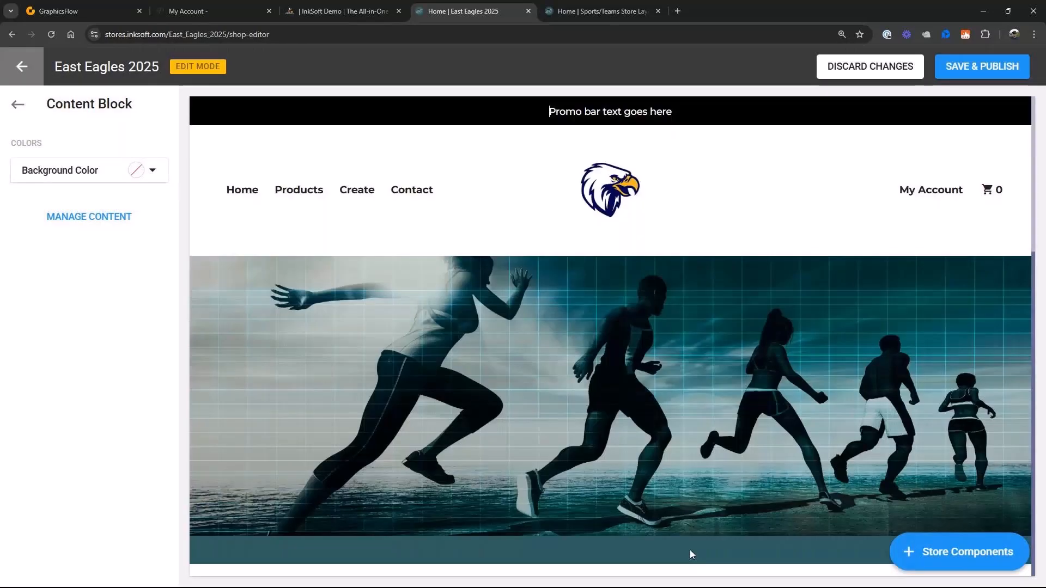
- Set the countdown section's background color to the dark navy logo color #000352
scroll(690, 555, "down", 8)
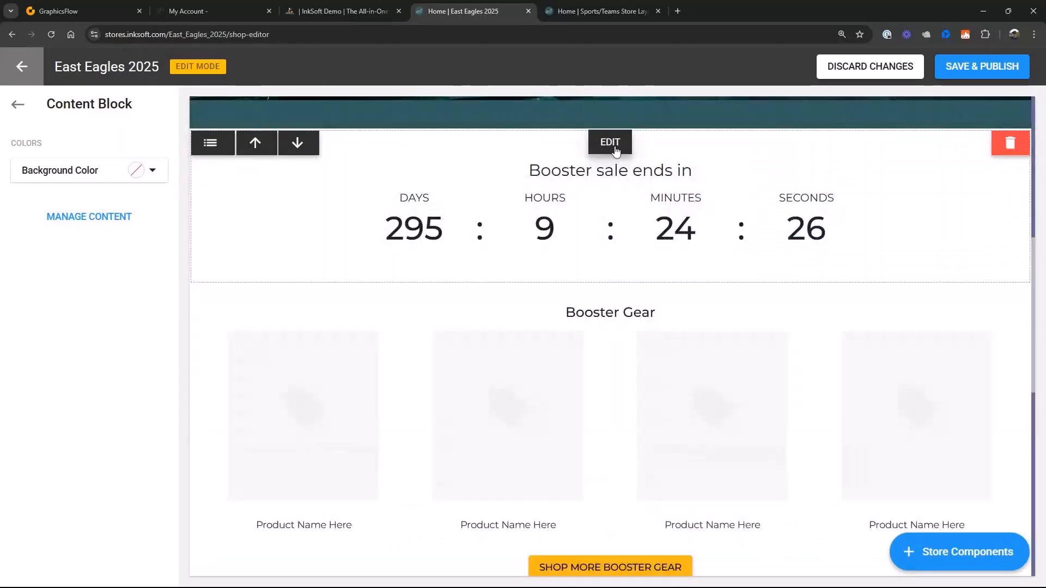
left_click(611, 143)
left_click(89, 254)
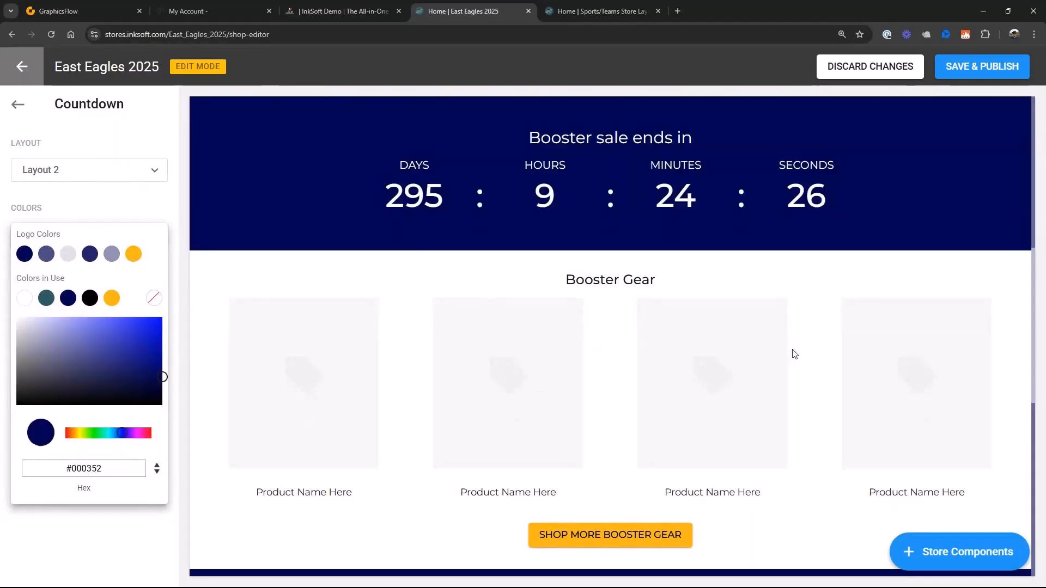
- Remove the runners image from the main hero banner below the site header
scroll(791, 351, "up", 8)
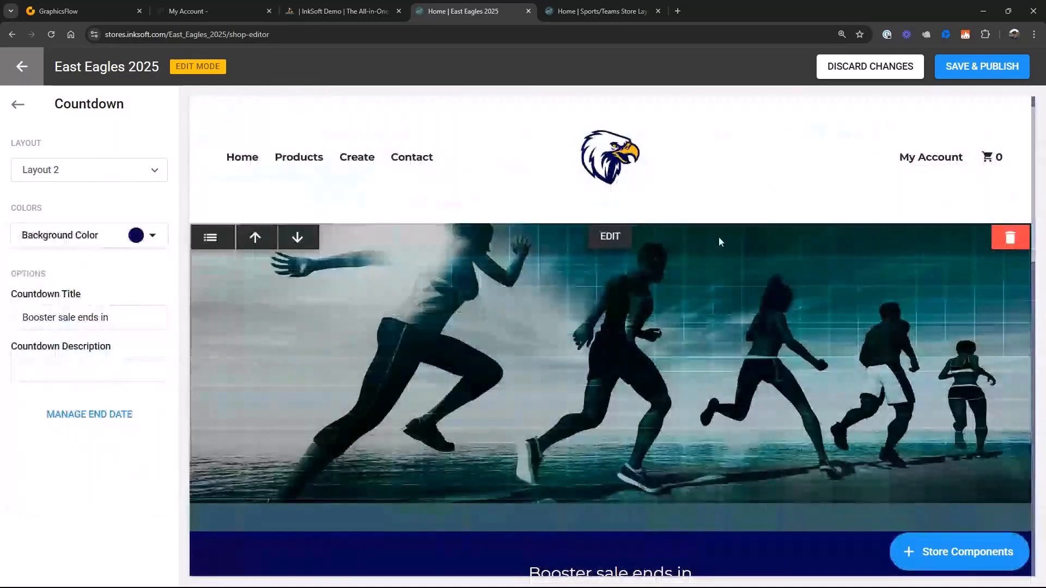
left_click(610, 240)
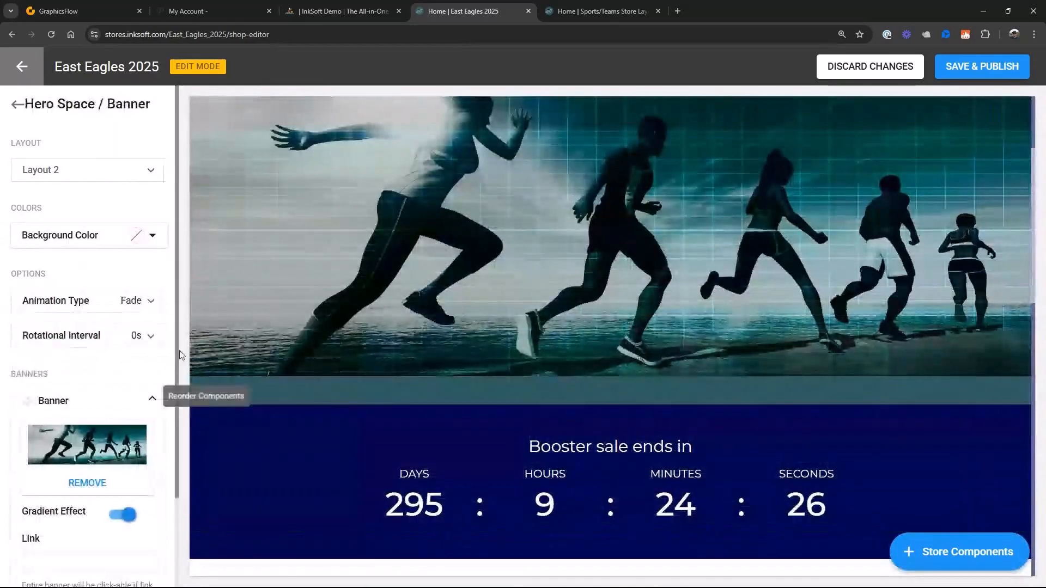
left_click(87, 483)
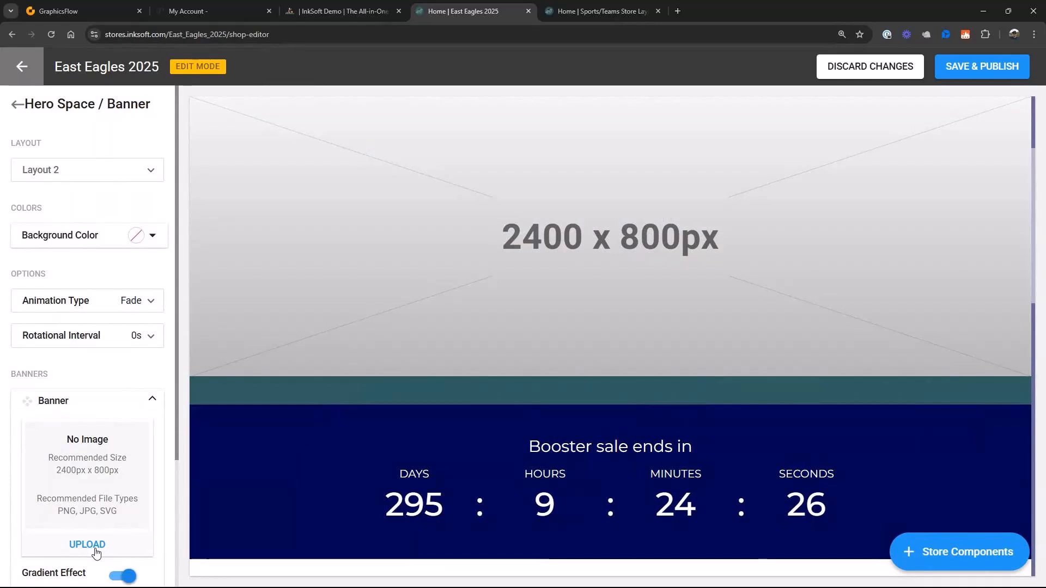
- Set the main hero banner's rotational interval to 4s and its animation type to Slide
left_click(143, 351)
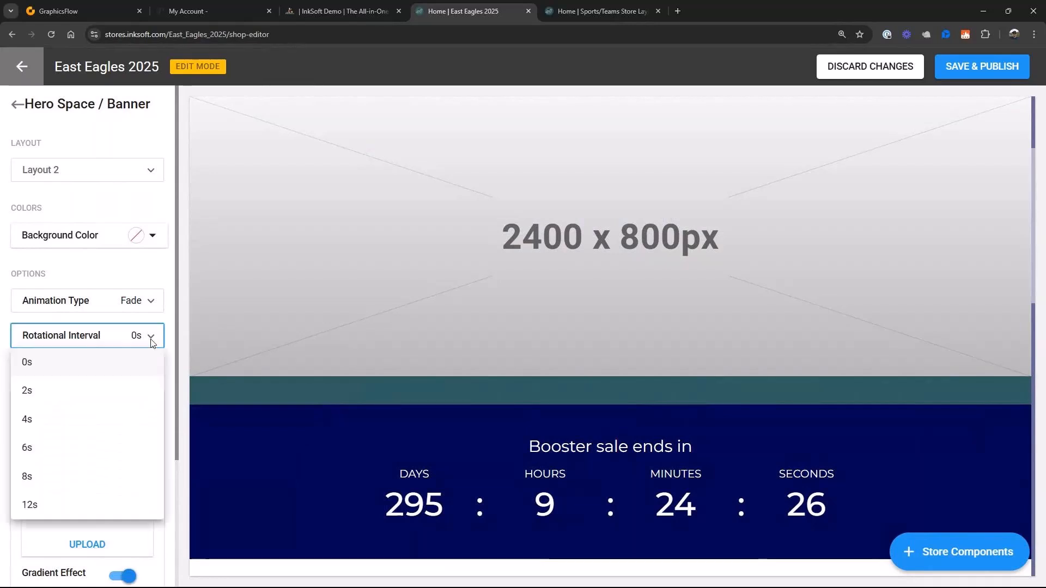
left_click(31, 425)
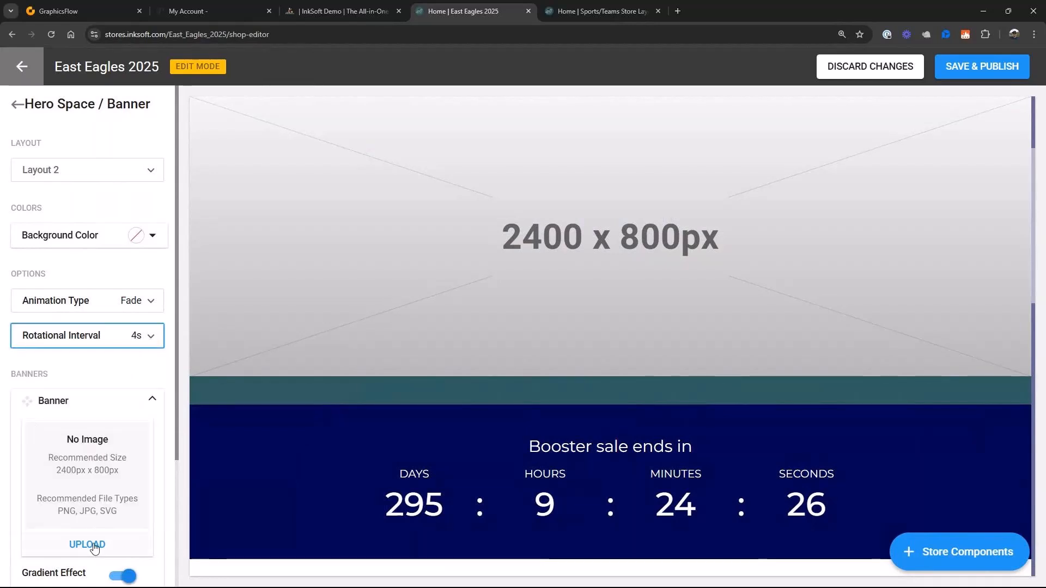
left_click(150, 305)
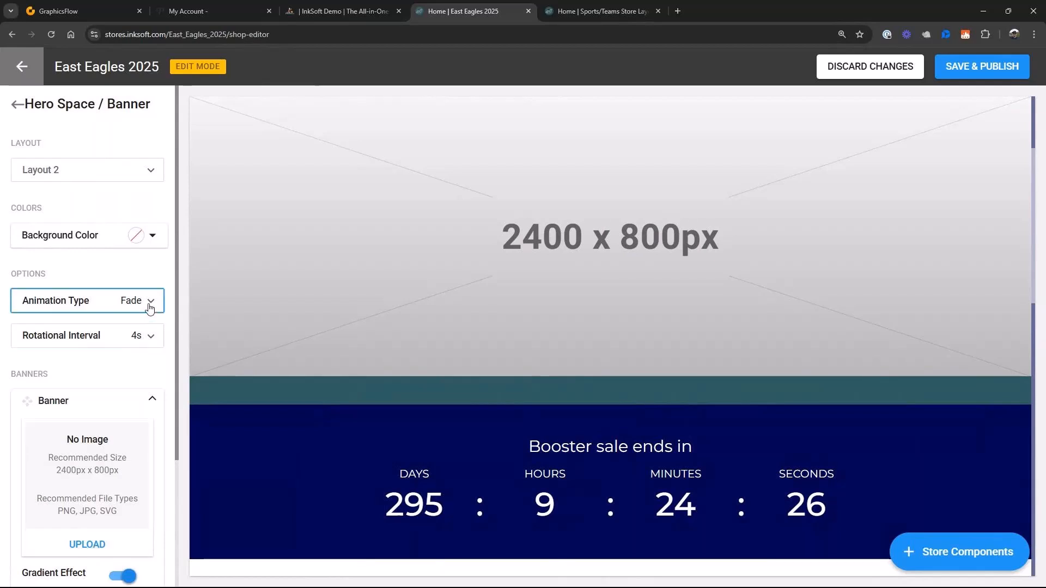
left_click(33, 356)
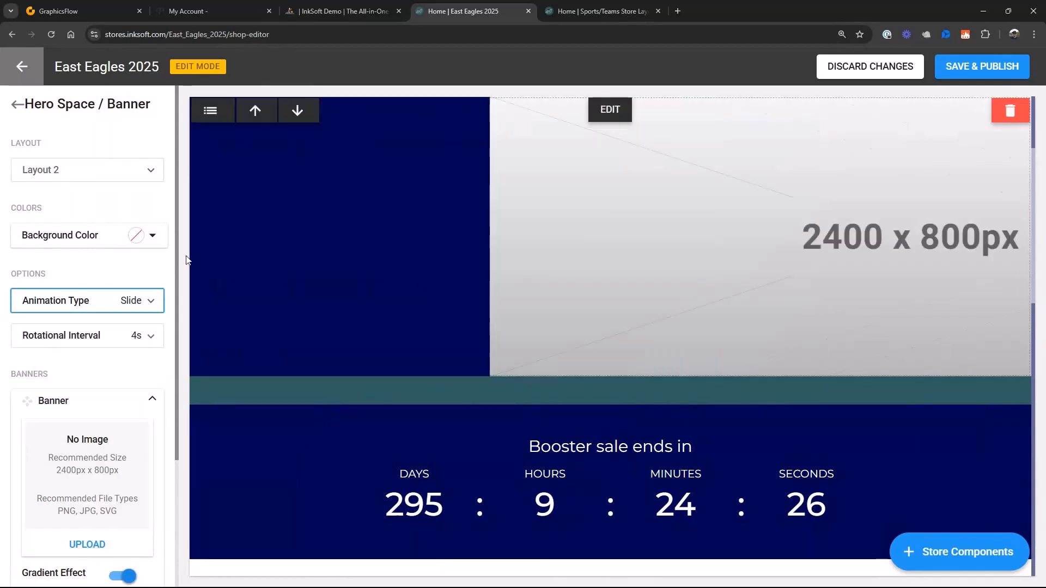
- Upload the Eagles Store Banner 2 image as the main hero space's first banner
left_click(82, 545)
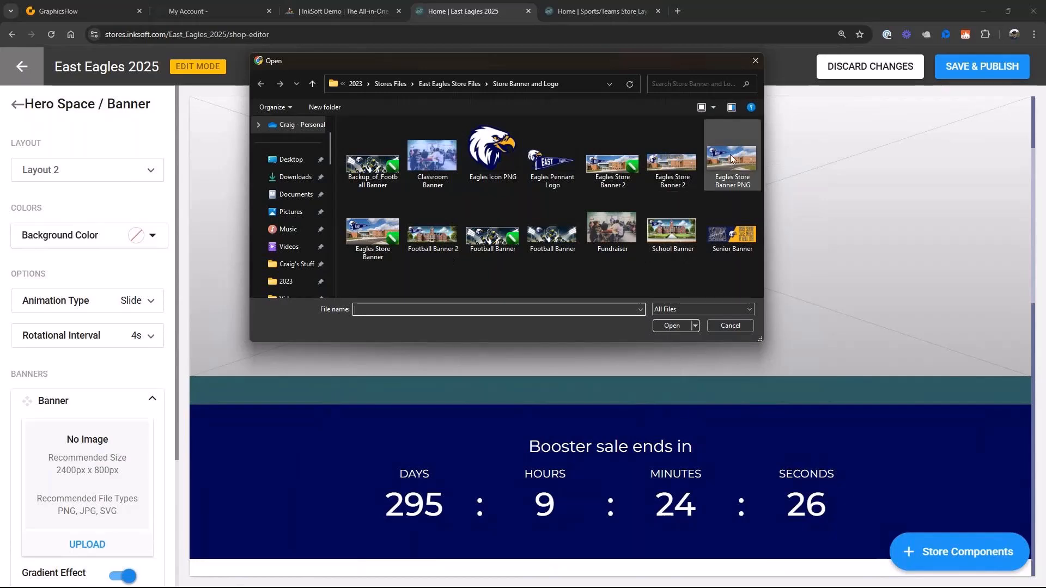
left_click(673, 163)
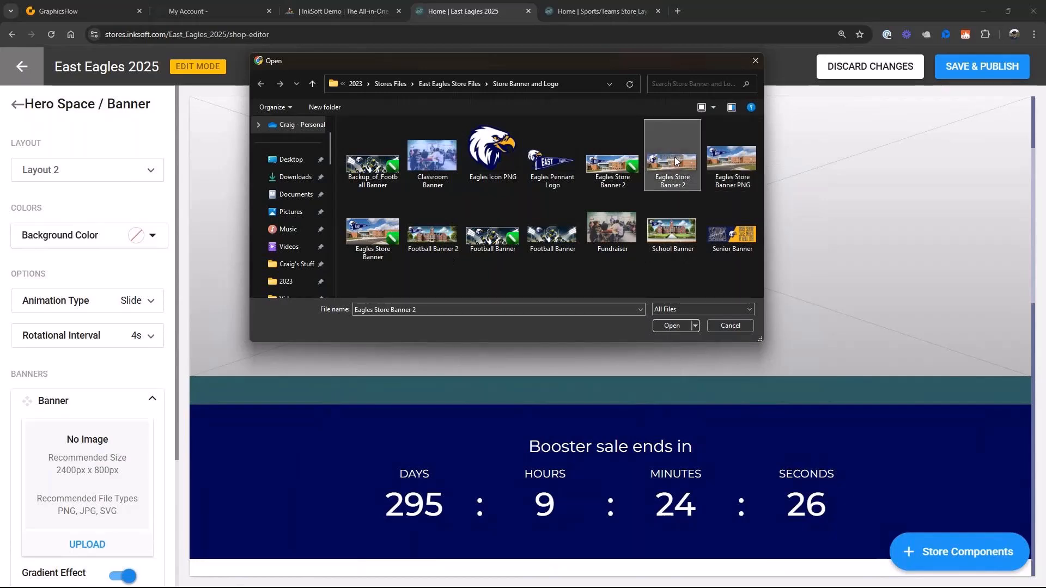
left_click(684, 325)
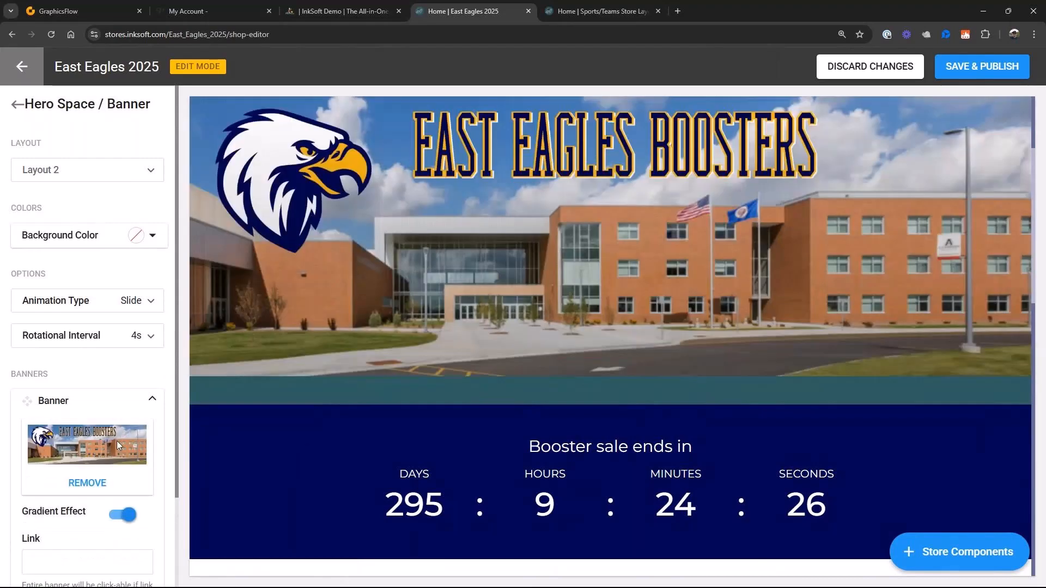
- Add a second banner to the main hero space and upload the Senior Banner image to it
scroll(116, 440, "down", 2)
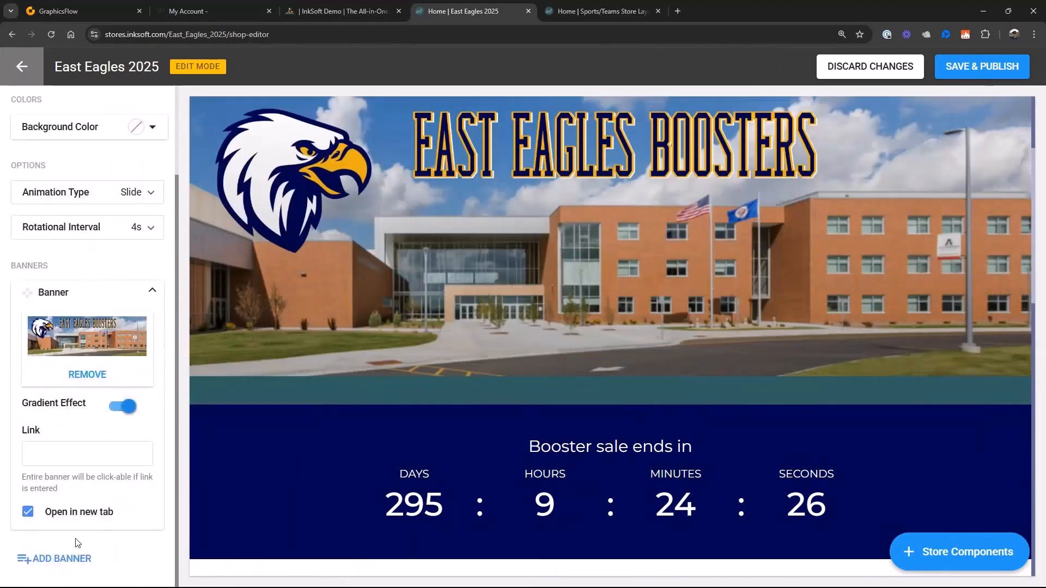
left_click(63, 558)
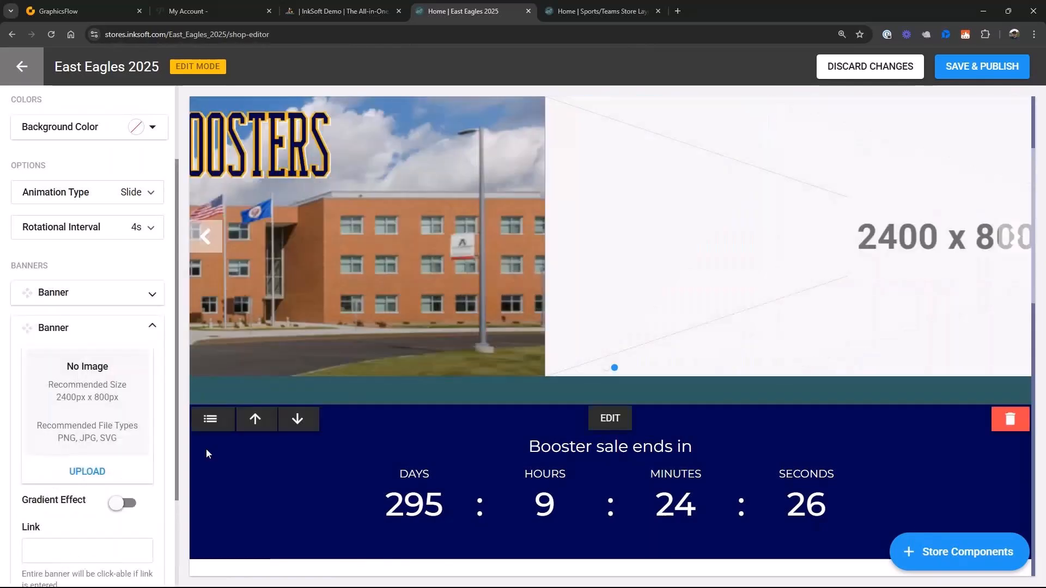
left_click(86, 471)
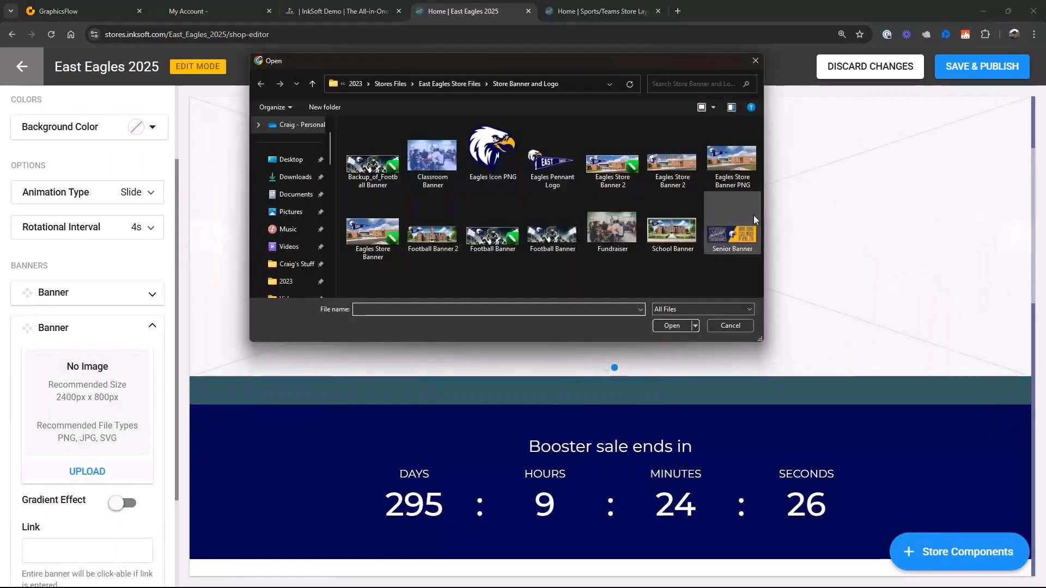
left_click(753, 219)
left_click(678, 325)
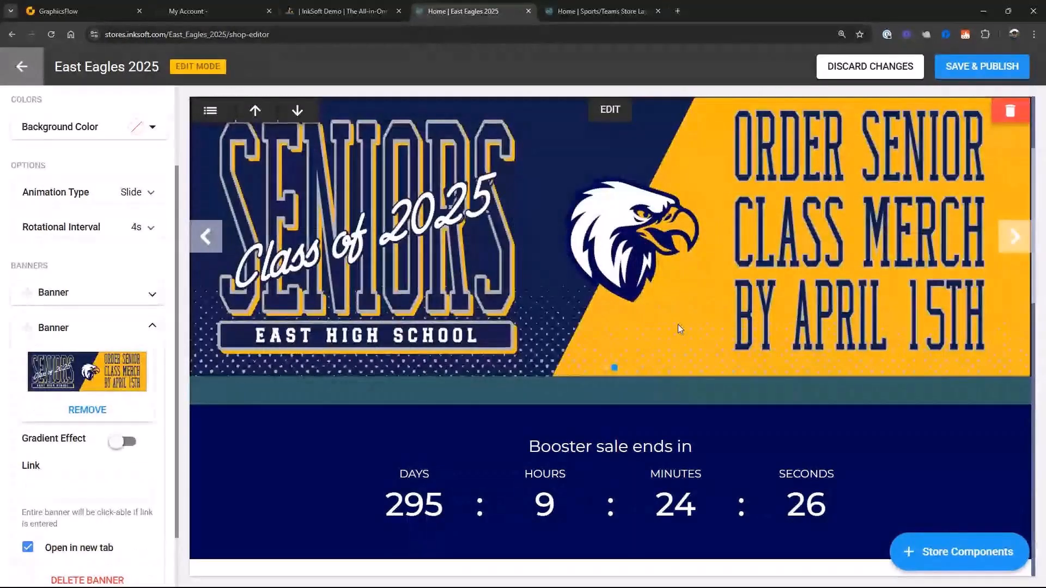
- Change the background color of the empty teal hero space above the countdown to the gold already in use
scroll(646, 324, "up", 3)
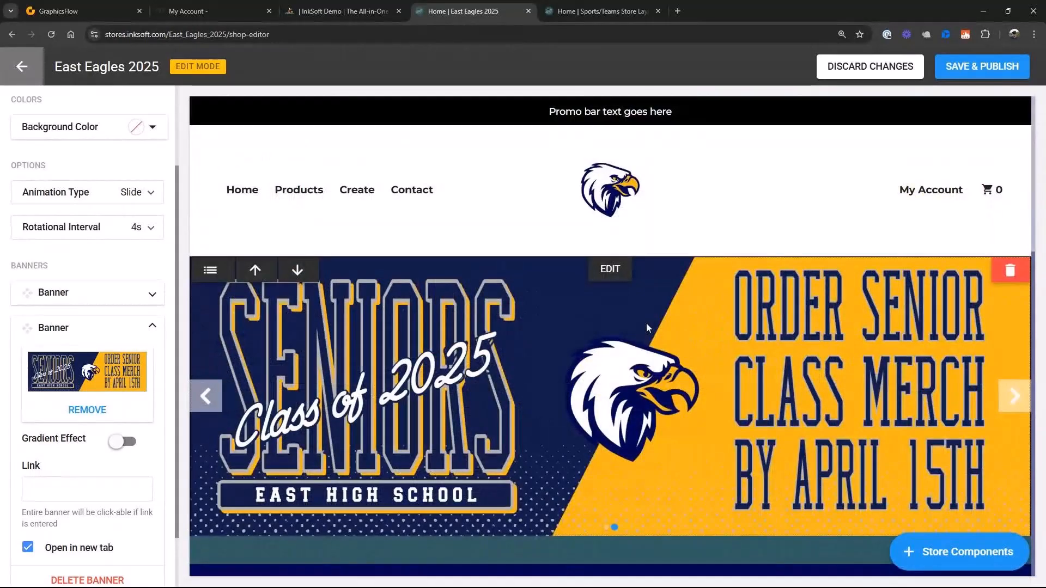
scroll(646, 323, "down", 3)
left_click(612, 389)
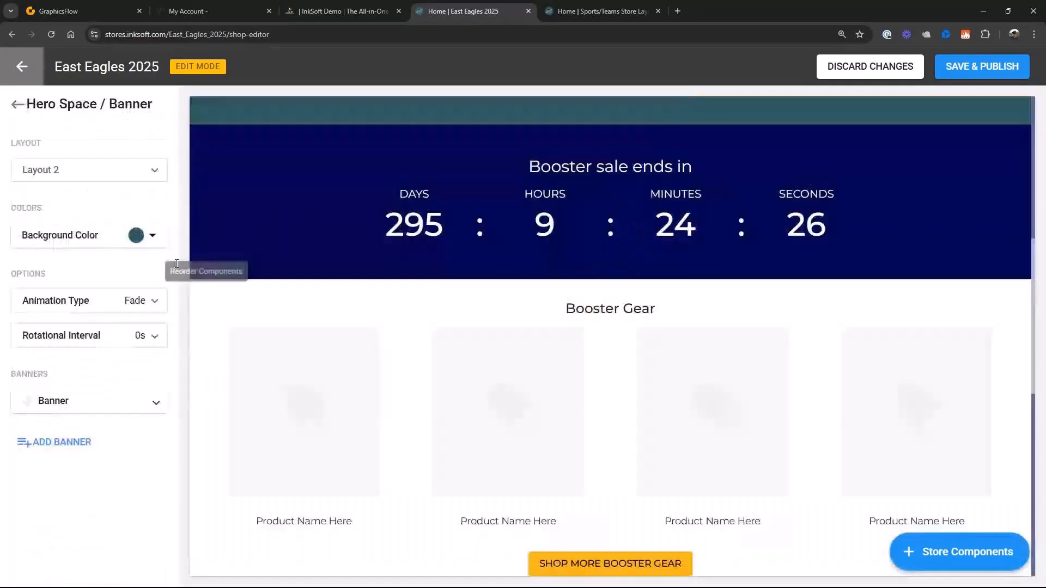
left_click(152, 236)
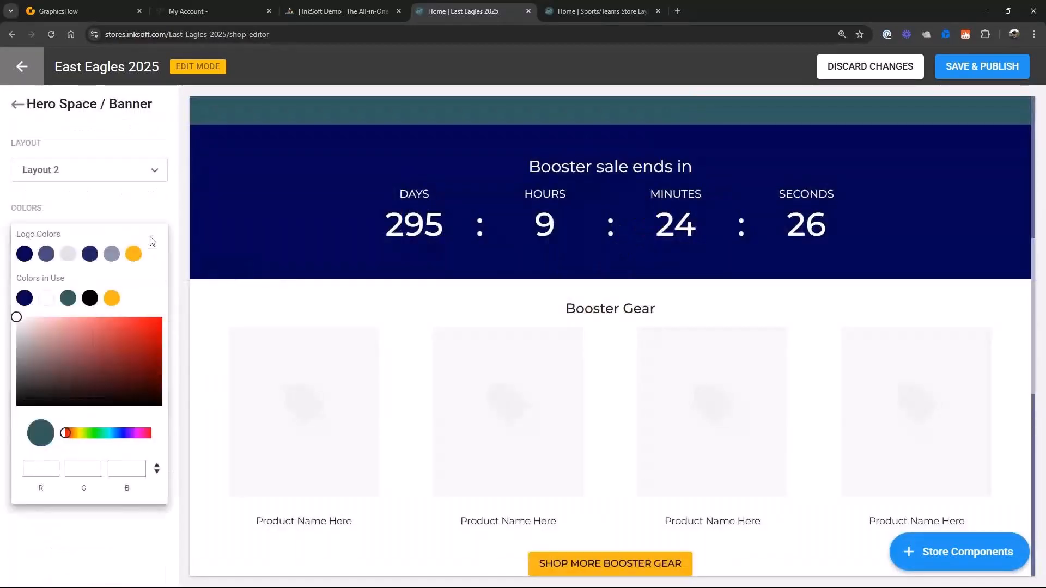
left_click(45, 301)
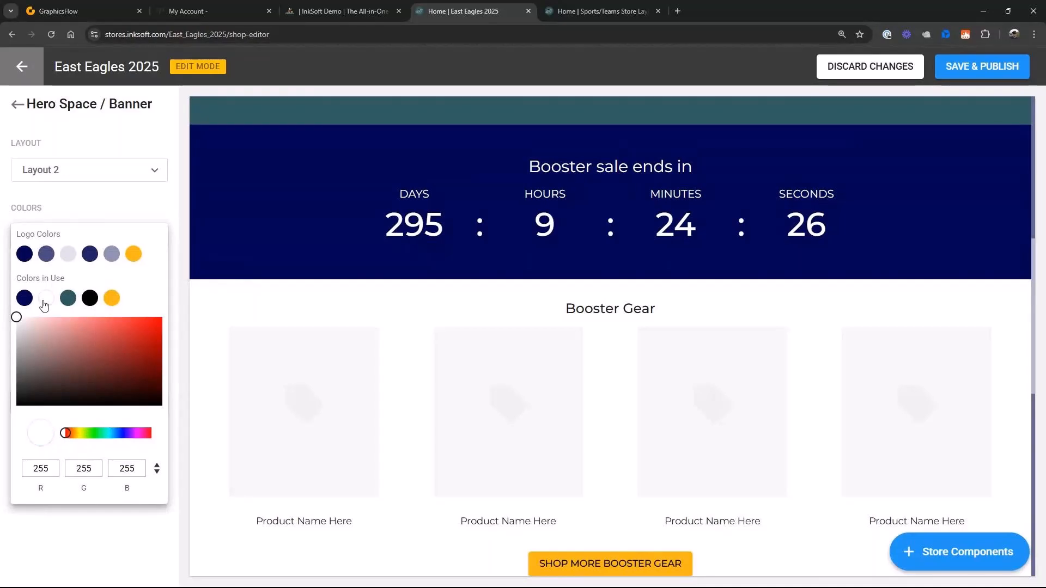
left_click(109, 300)
left_click(90, 204)
- Delete the empty teal hero space between the main hero banner and the booster sale countdown
mouse_move(945, 367)
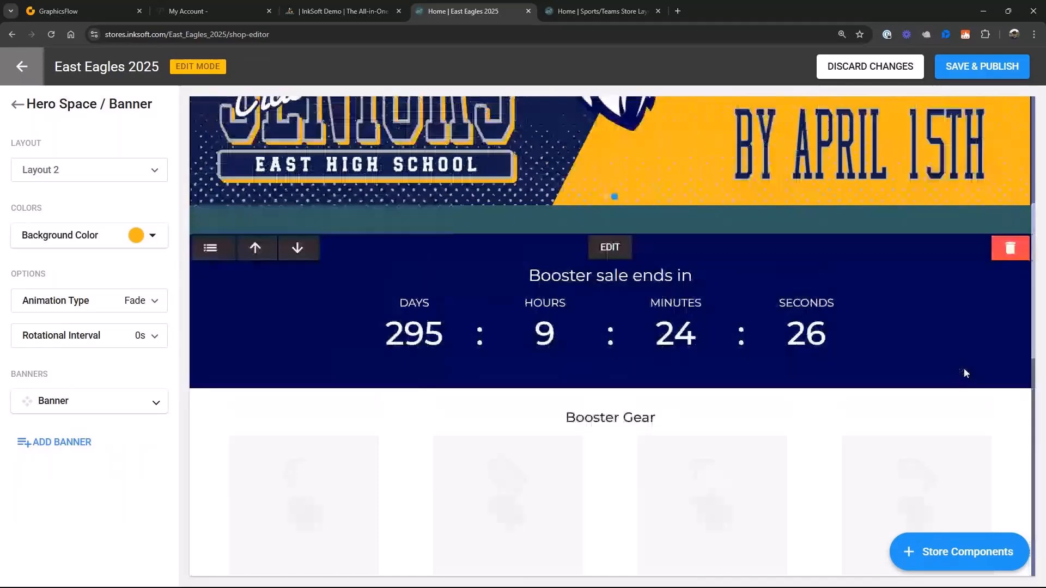
left_click(1010, 244)
left_click(607, 376)
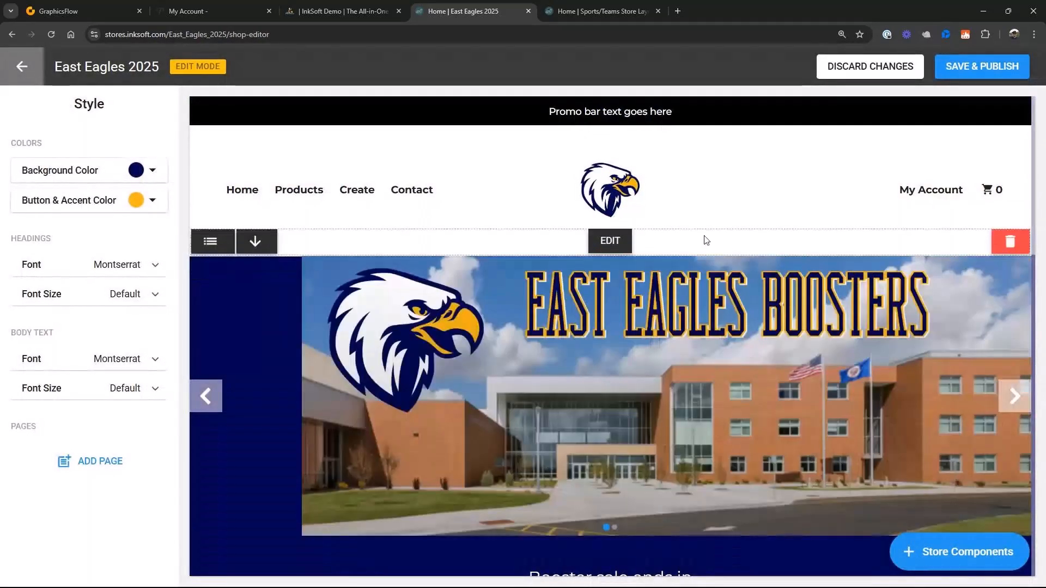
- Recolor the "Unleash Your Inner Athlete." heading in the content block to golden yellow
scroll(652, 315, "down", 4)
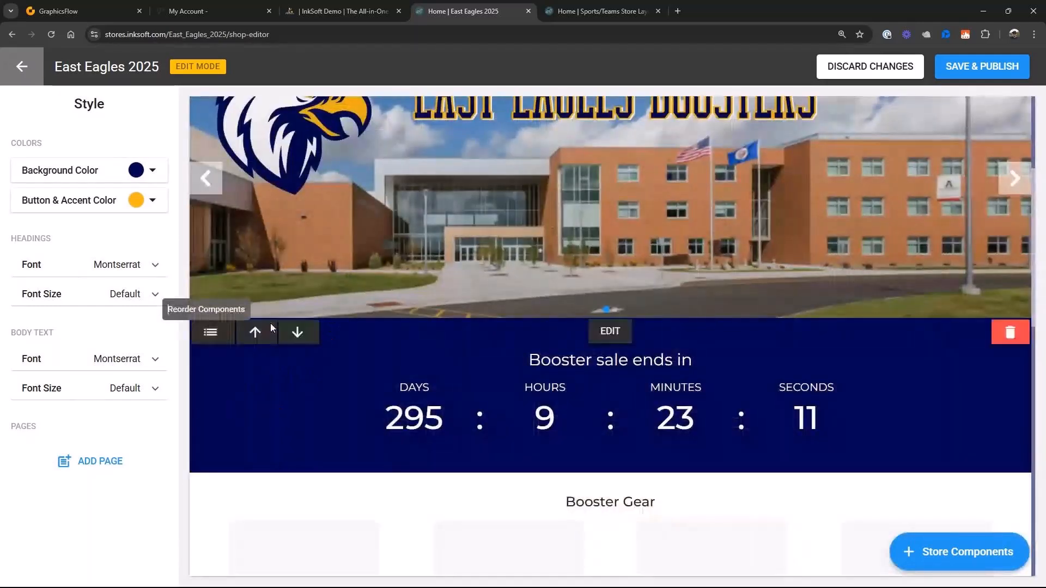
scroll(527, 389, "down", 5)
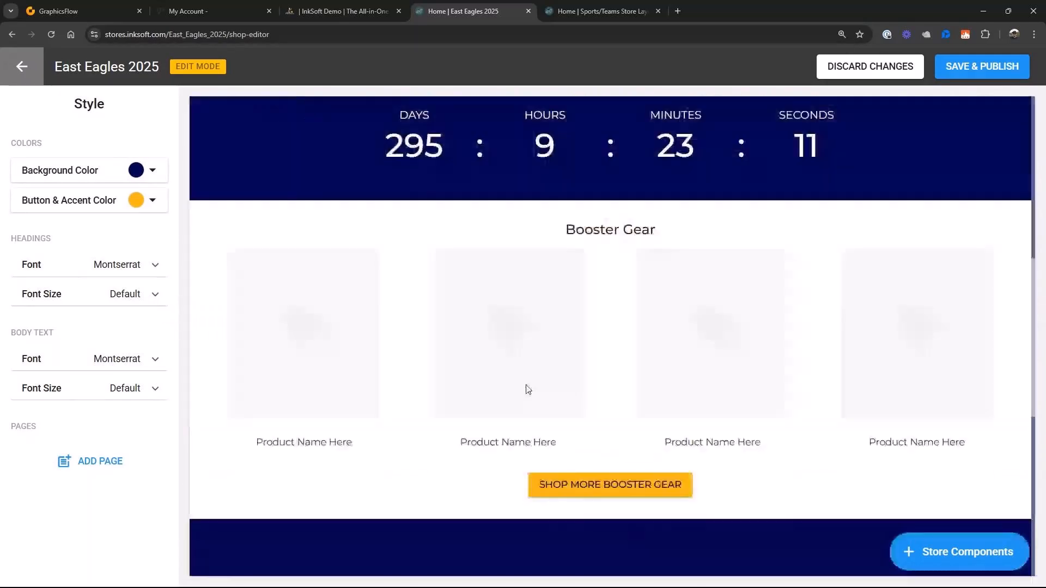
scroll(527, 389, "down", 8)
scroll(525, 384, "up", 3)
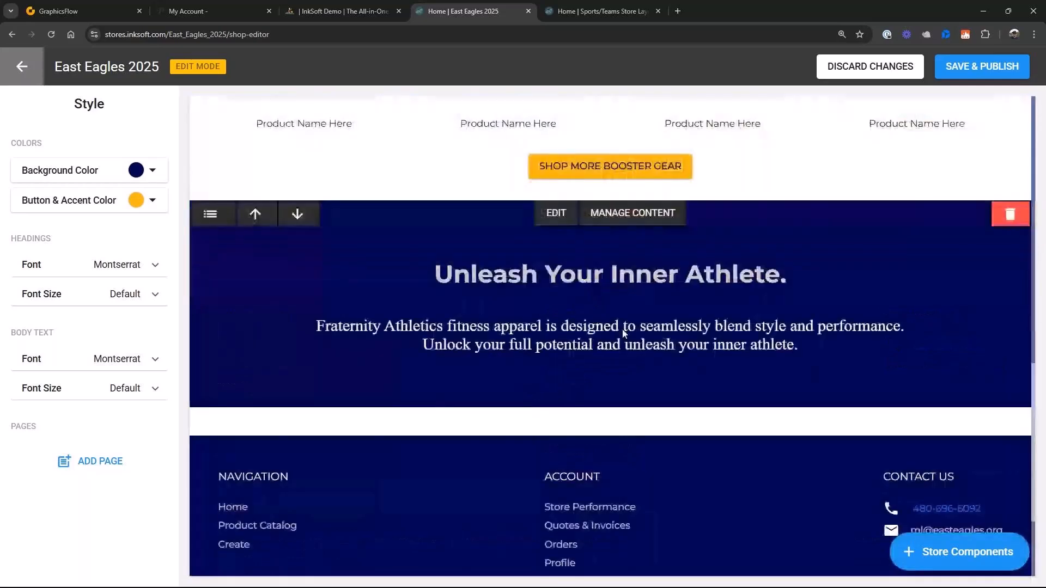
left_click(645, 218)
left_click(392, 254)
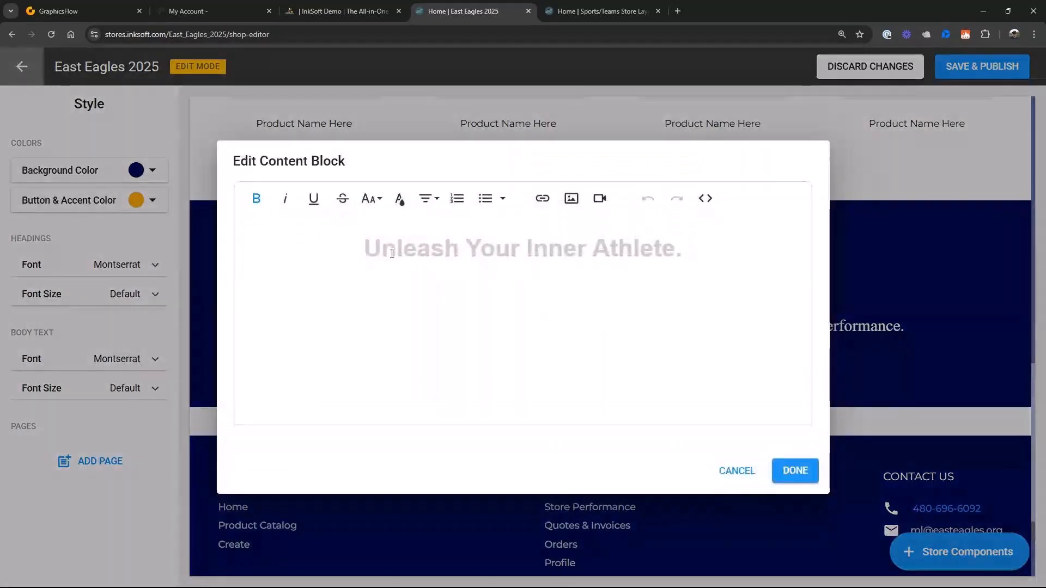
left_click_drag(365, 254, 684, 250)
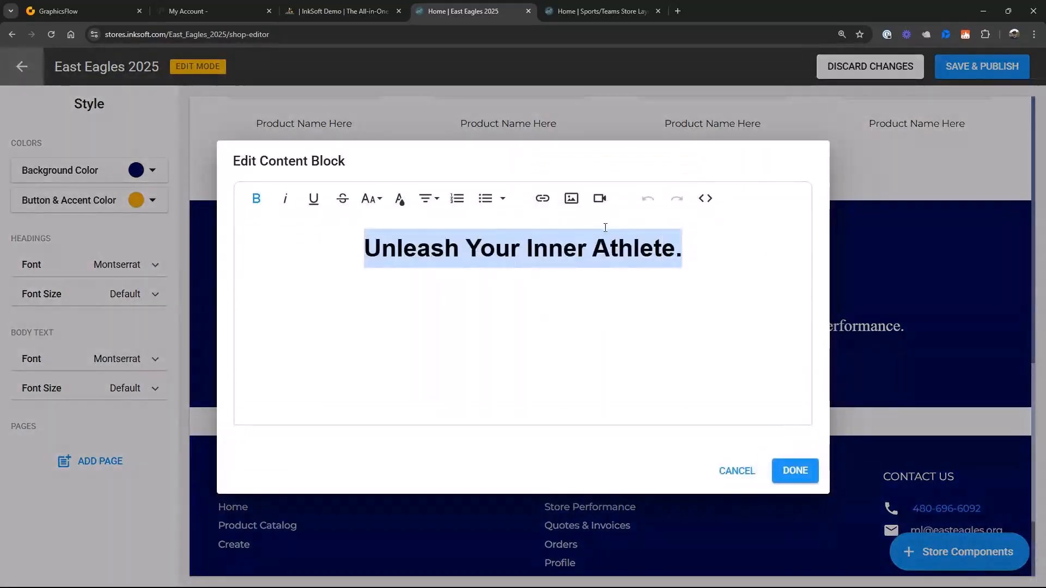
left_click(399, 198)
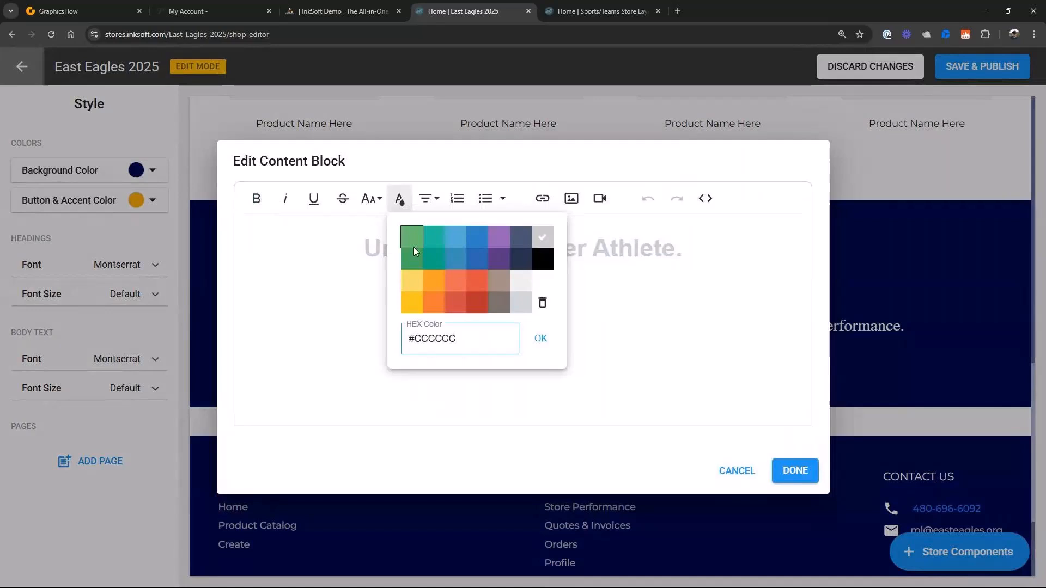
left_click(411, 303)
left_click(795, 471)
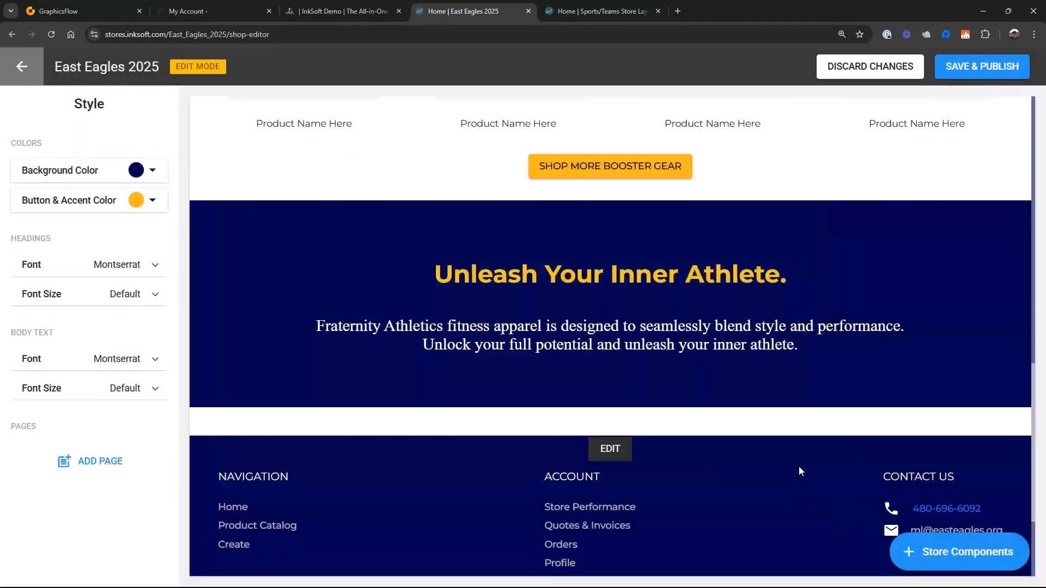
- Set the promo bar's background color to the dark navy from the logo colors
mouse_move(420, 359)
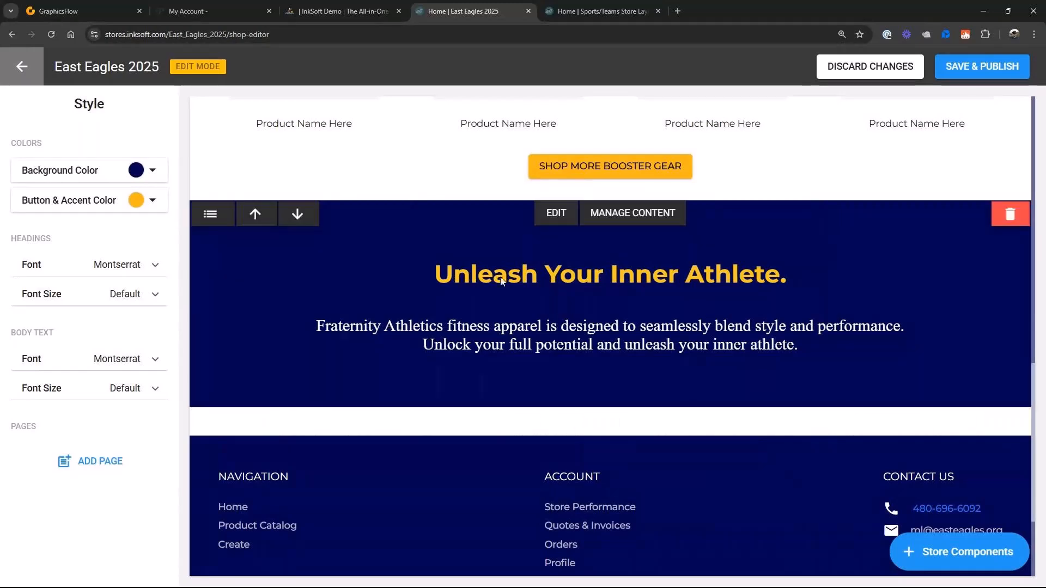
mouse_move(644, 429)
scroll(646, 430, "down", 3)
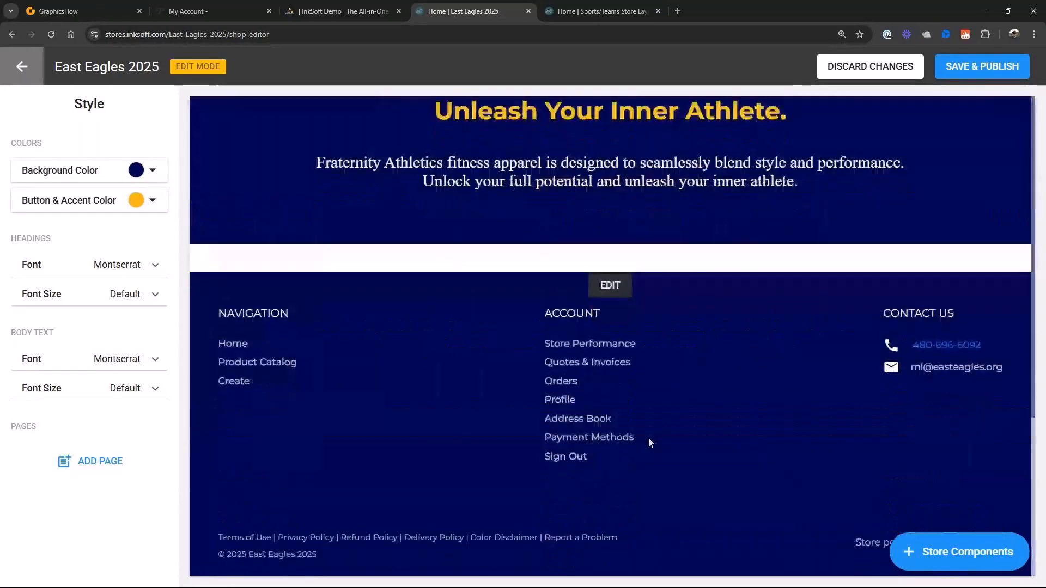
scroll(649, 437, "up", 10)
scroll(648, 437, "up", 2)
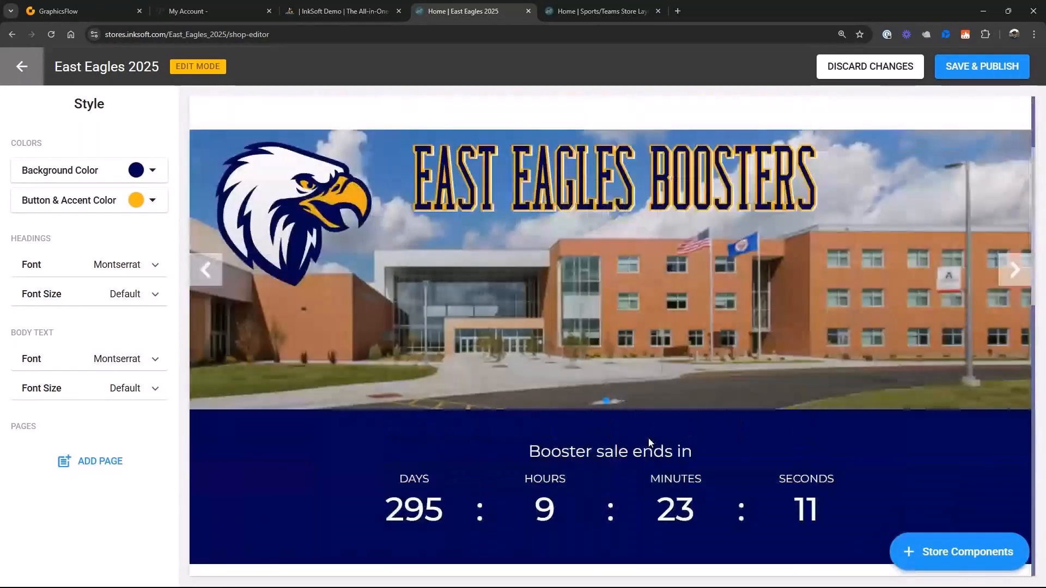
scroll(627, 273, "up", 3)
mouse_move(613, 131)
left_click(611, 111)
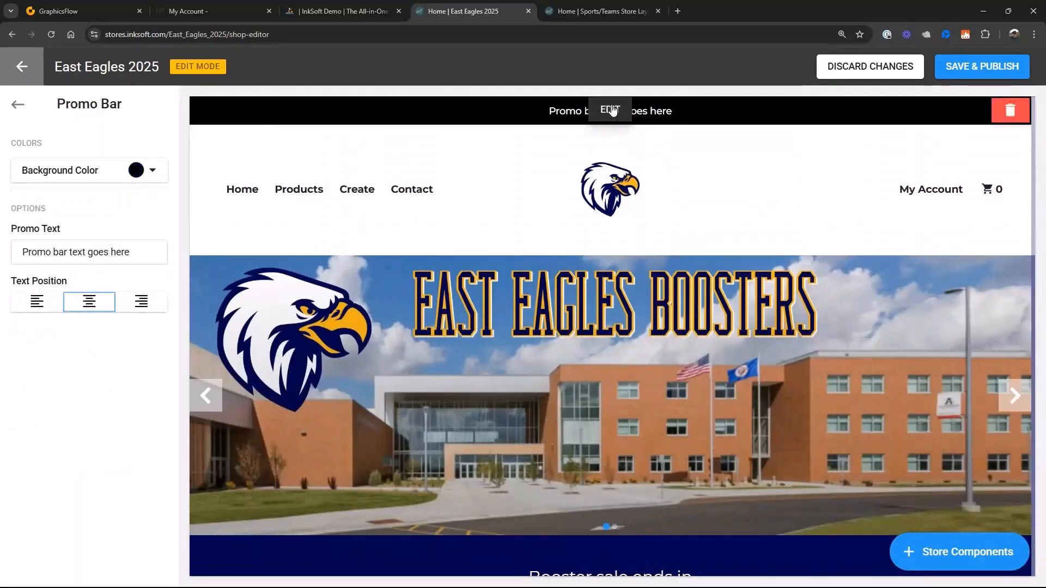
left_click(152, 171)
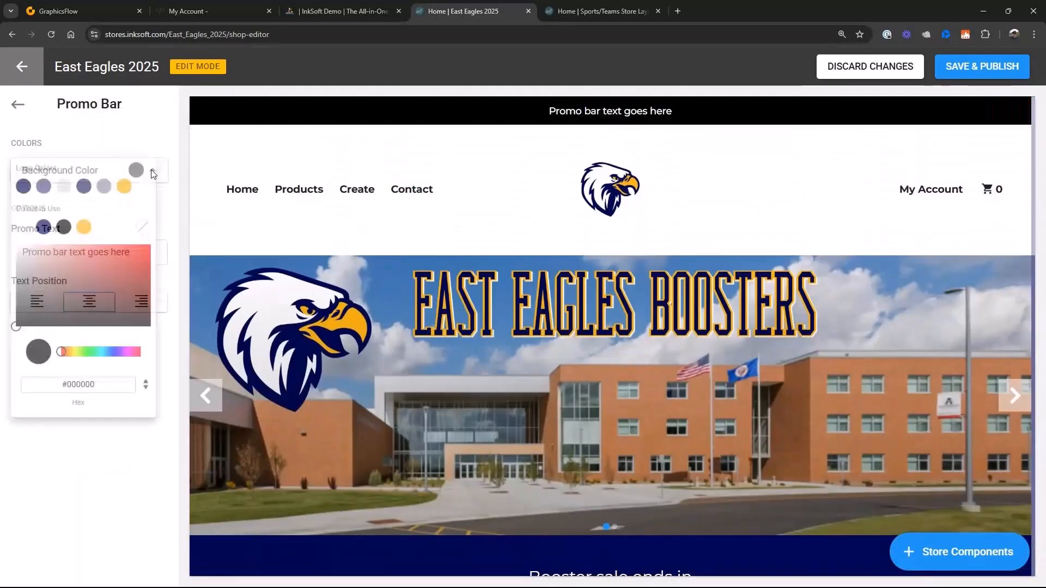
left_click(24, 189)
left_click(60, 488)
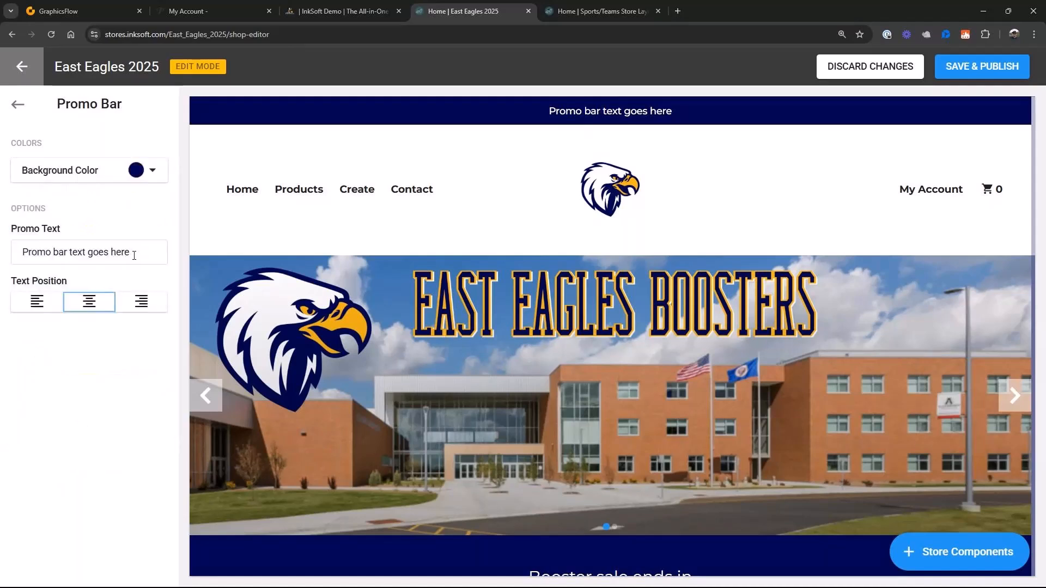
- Replace the promo bar text with "Get your orders in by February 15th" and publish the changes
triple_click(134, 256)
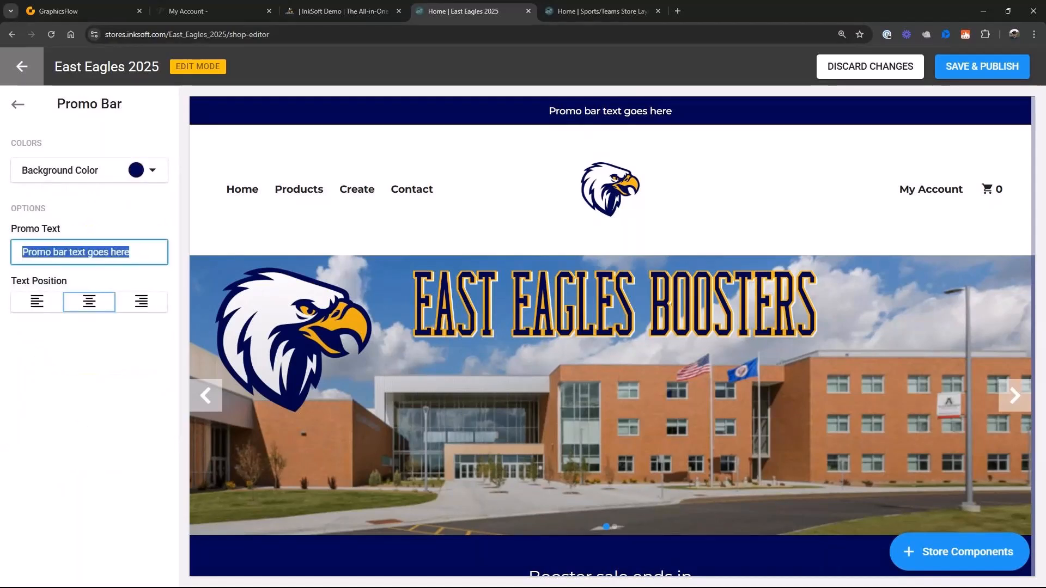
type("Get your orders in by ")
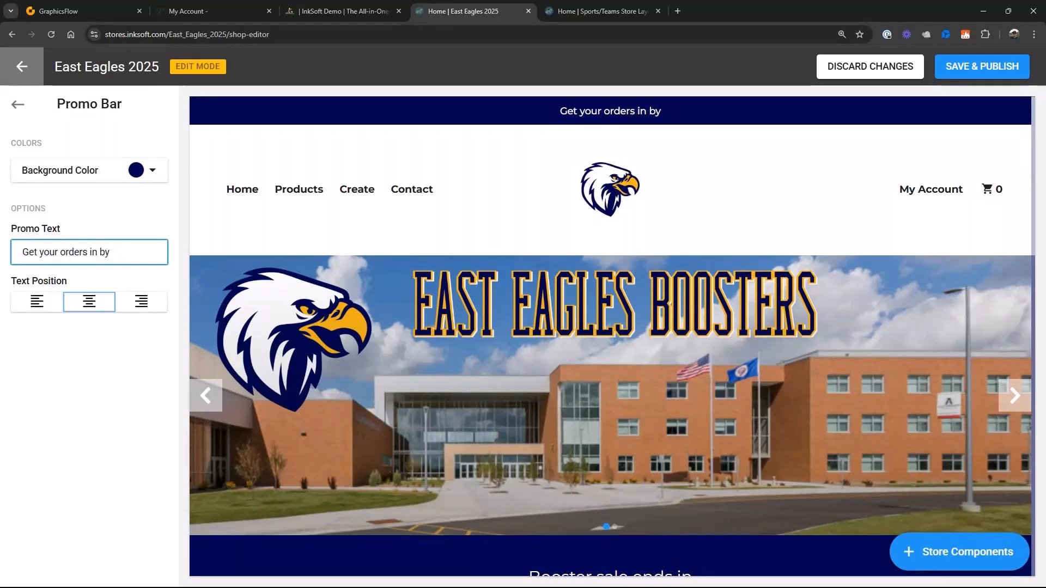
type("February 15th")
left_click(990, 65)
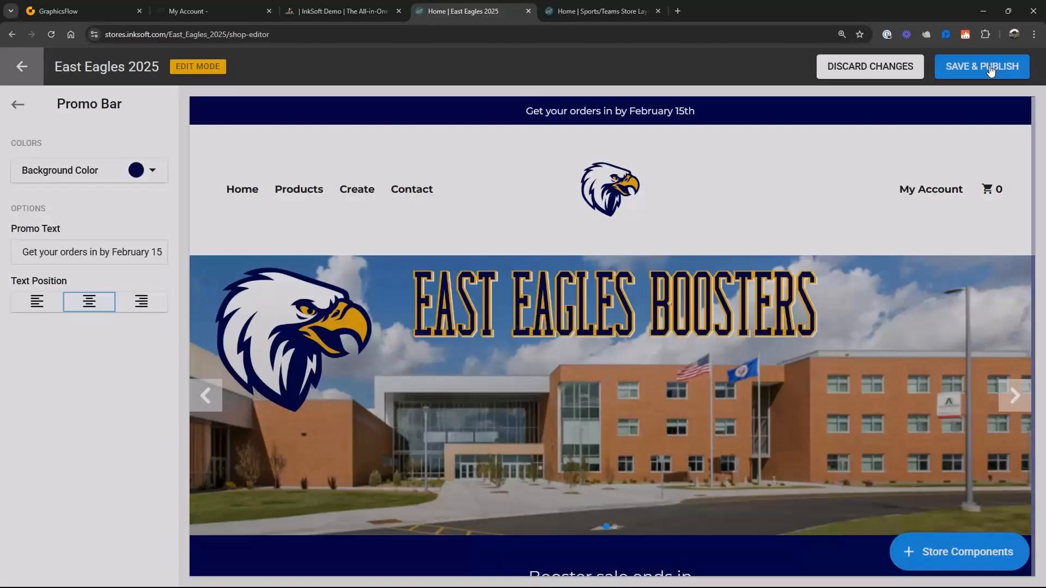
- Review the home page from the product section back up to the header, and save and publish it again
scroll(627, 395, "down", 3)
scroll(626, 395, "down", 10)
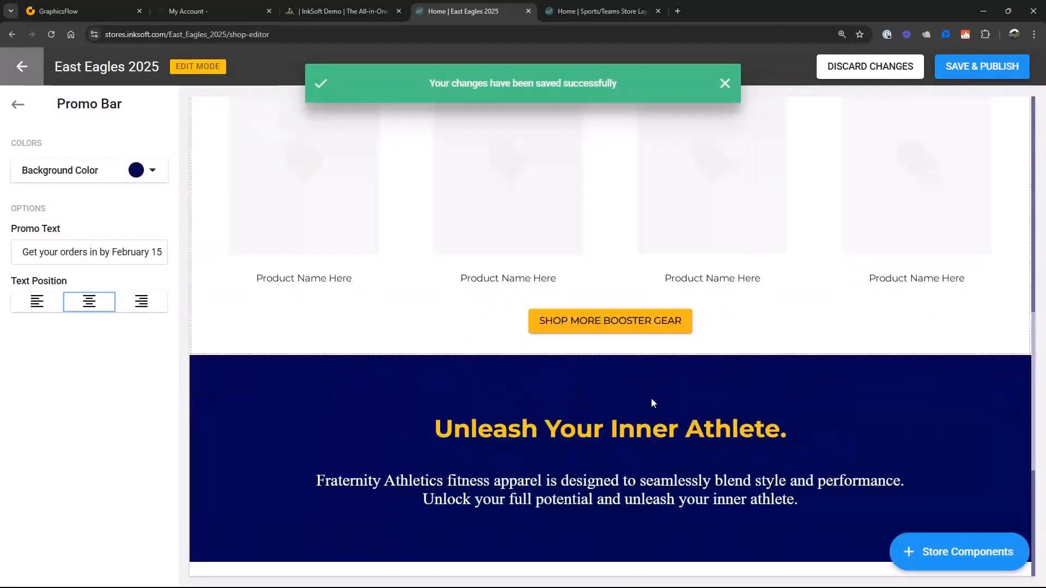
scroll(659, 467, "up", 15)
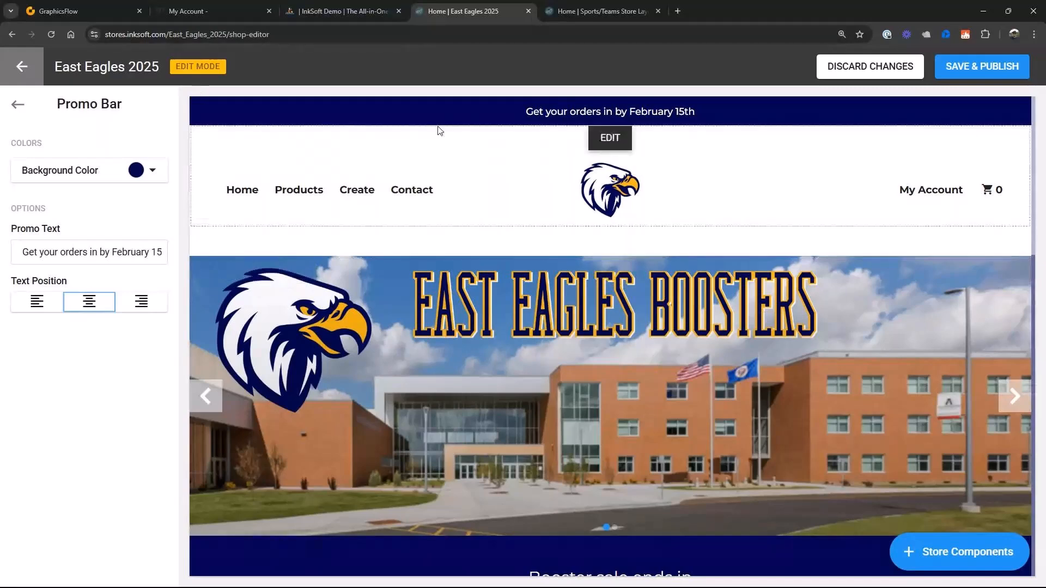
left_click(974, 66)
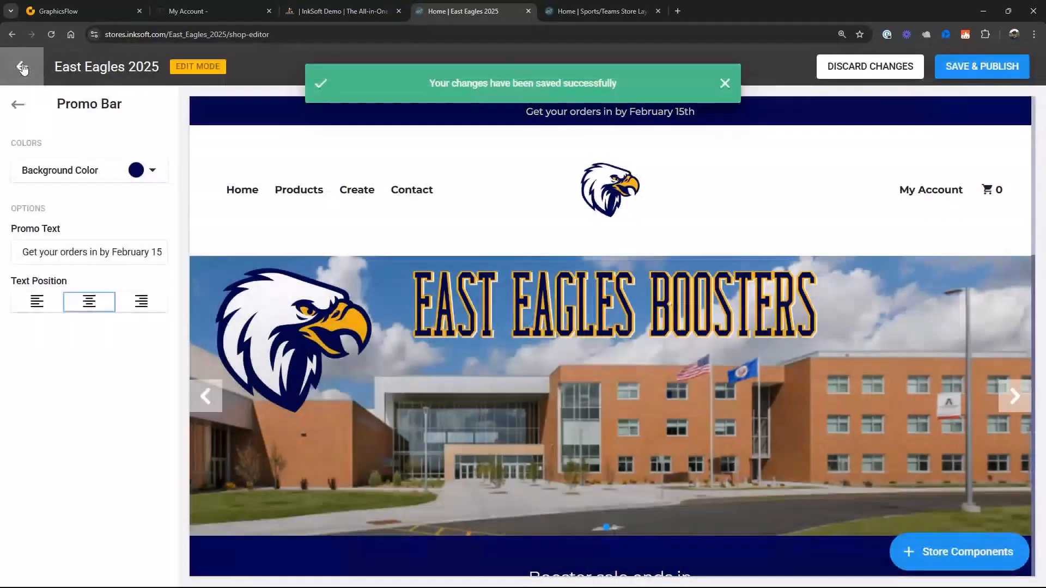
- Exit the shop editor and open the product management page
left_click(22, 67)
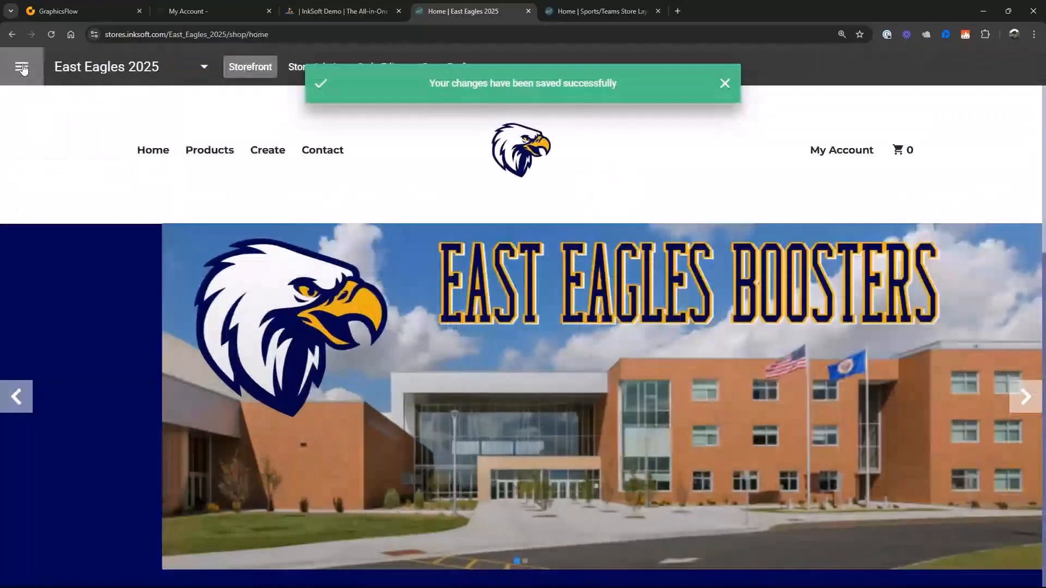
left_click(22, 67)
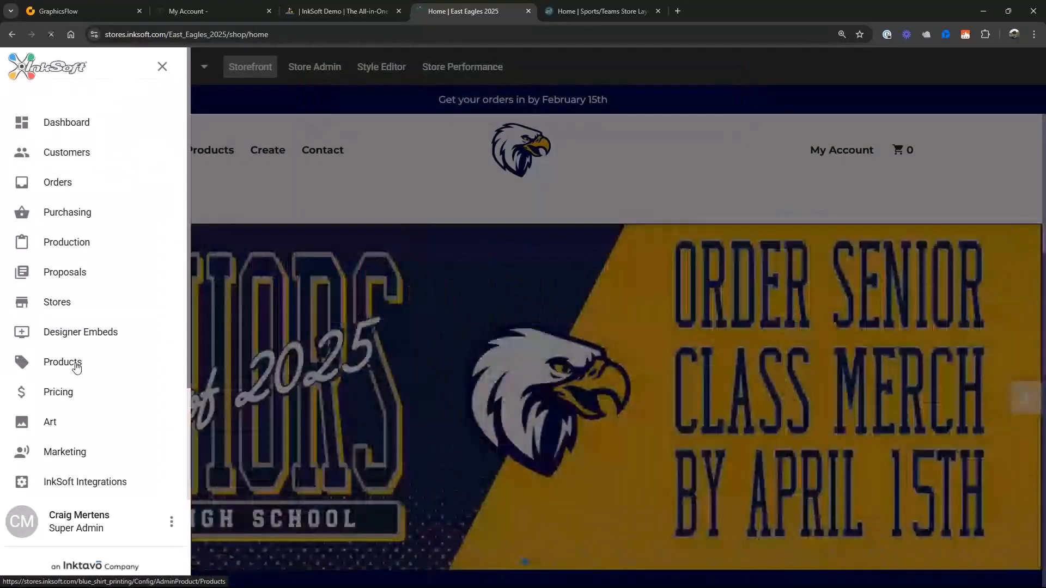
left_click(77, 366)
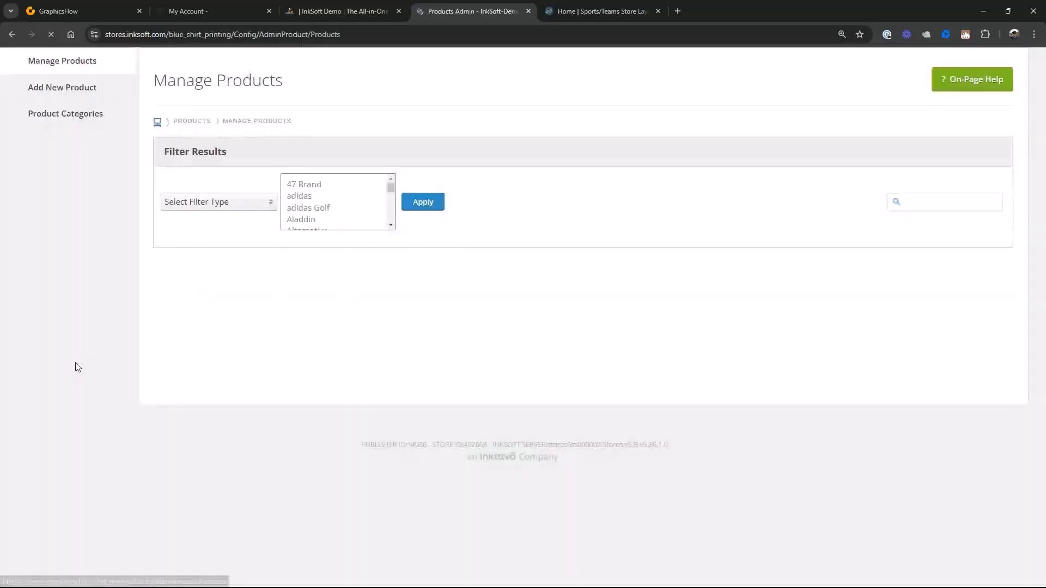
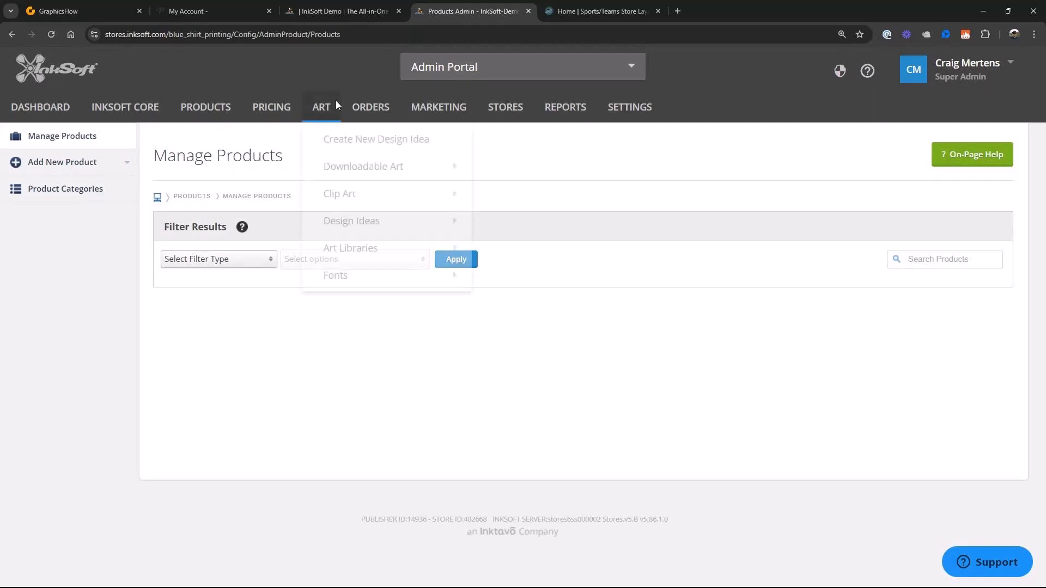
- Filter the product list by supplier with all suppliers included and look through the resulting products
left_click(64, 140)
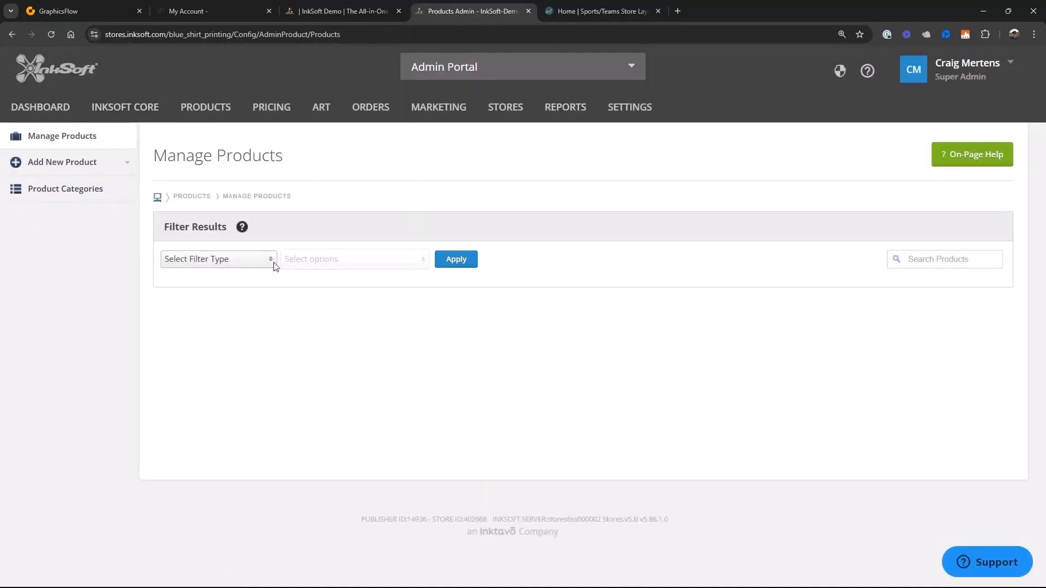
left_click(271, 260)
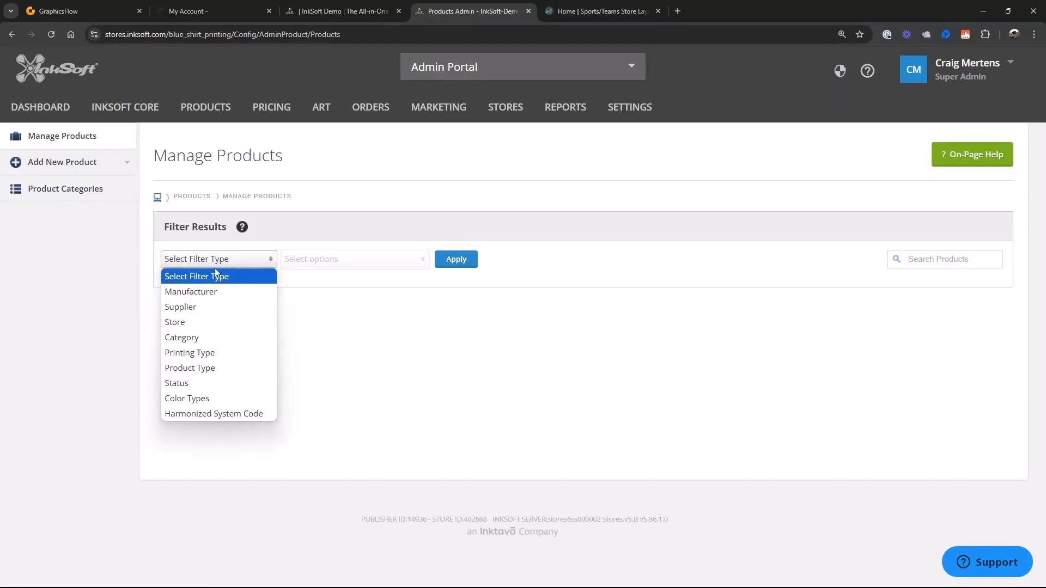
left_click(183, 309)
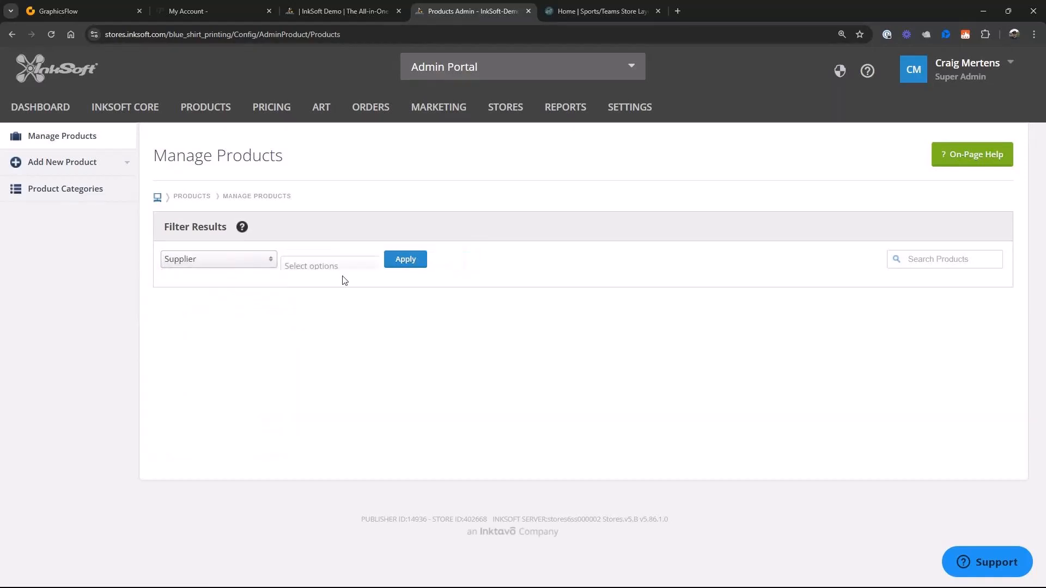
left_click(412, 264)
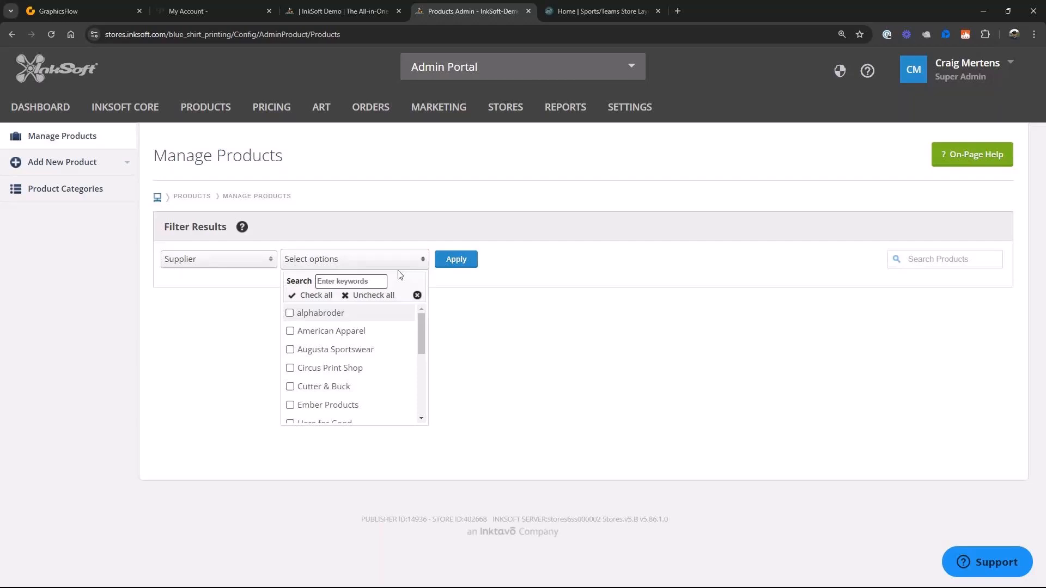
left_click(303, 295)
left_click(469, 261)
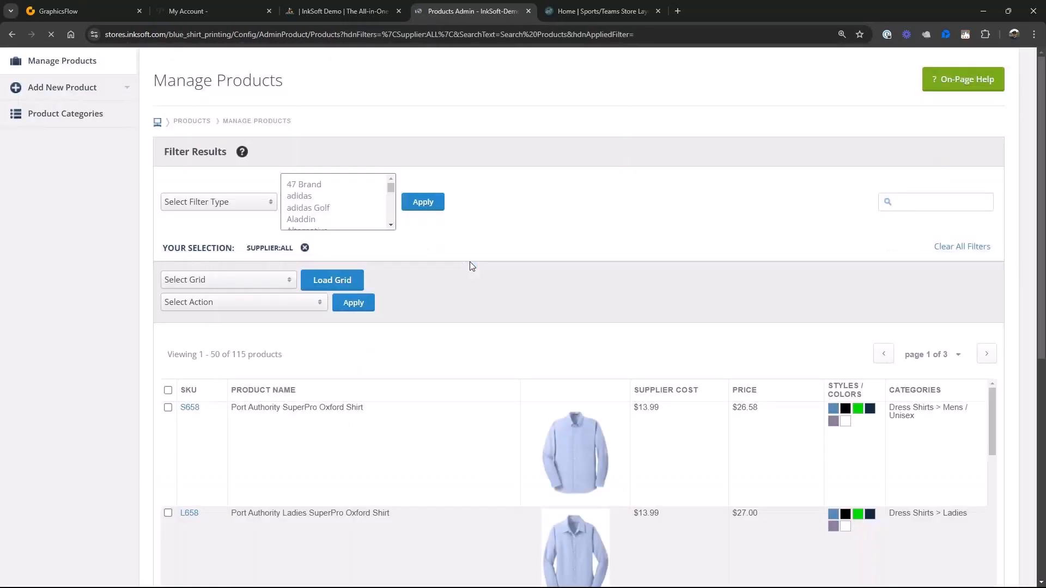
scroll(613, 380, "down", 8)
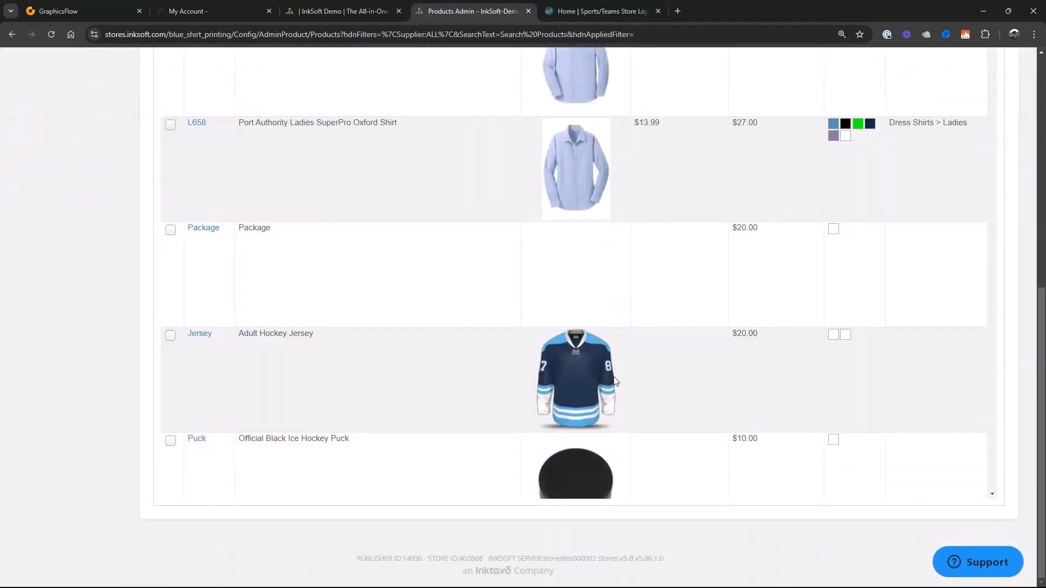
scroll(615, 381, "up", 8)
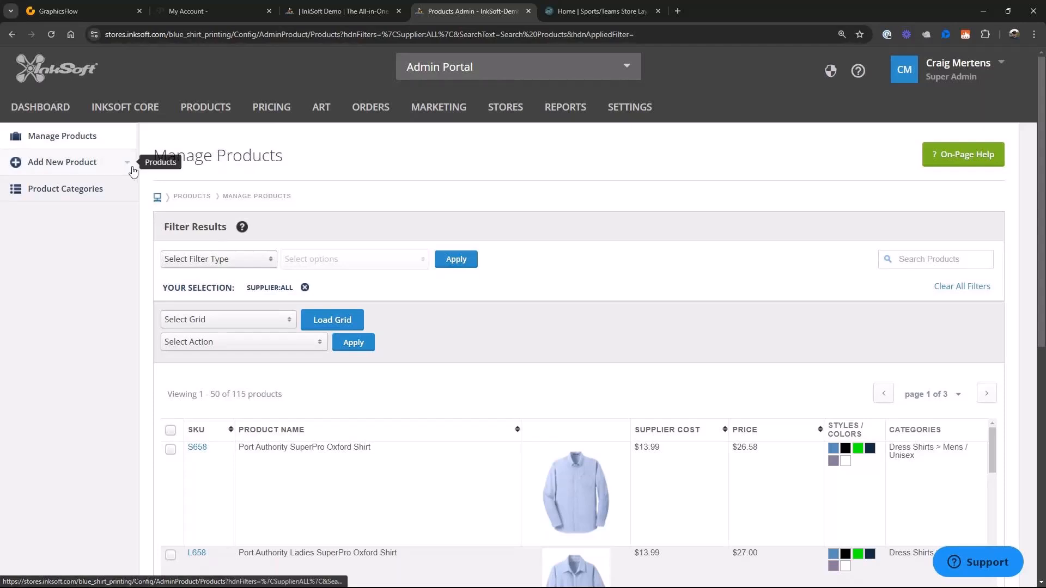
- Start adding a new product from the supplier catalog and choose S&S Activewear as the supplier
left_click(75, 141)
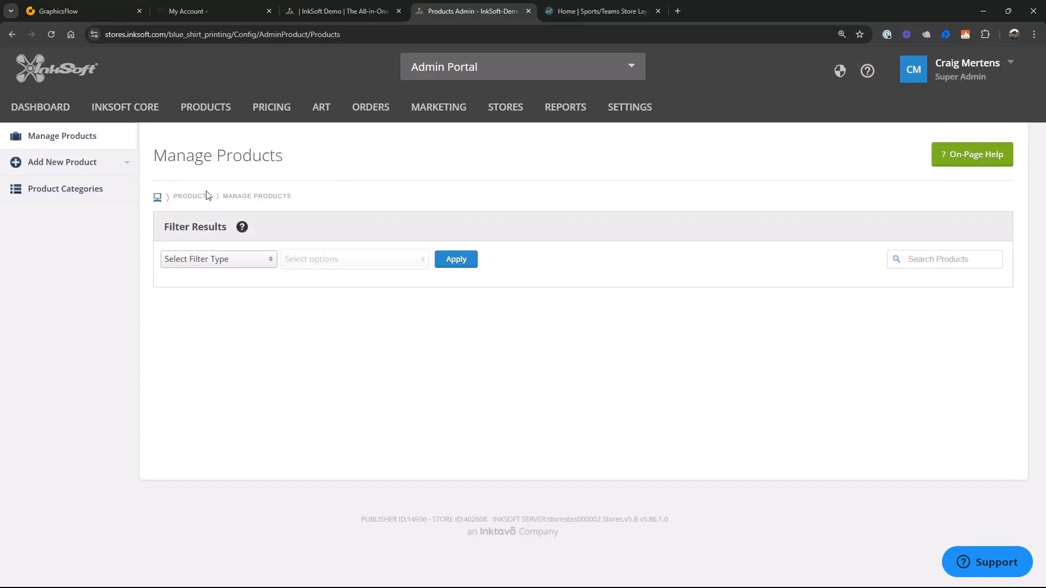
left_click(123, 162)
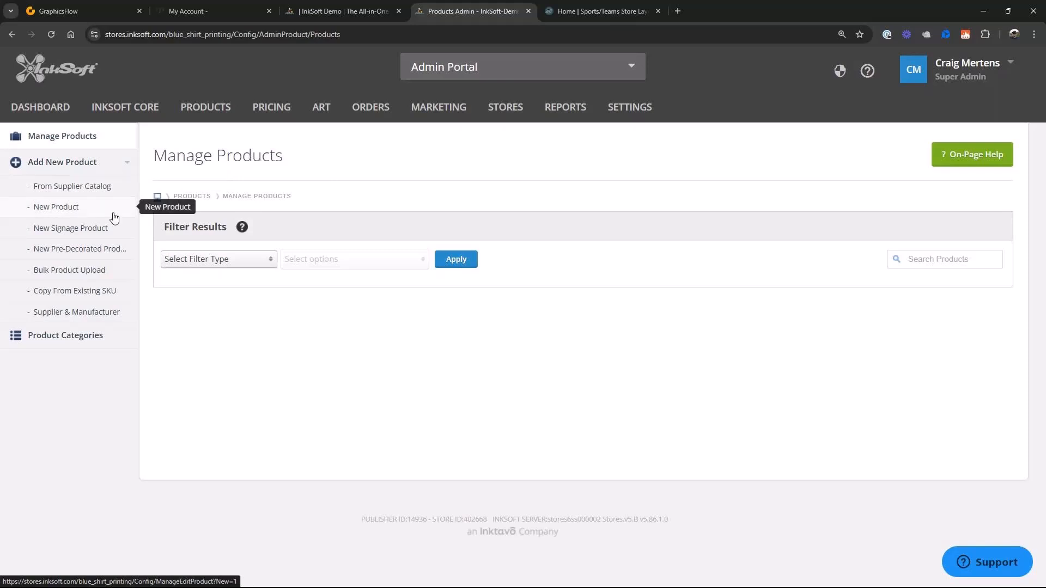
left_click(92, 192)
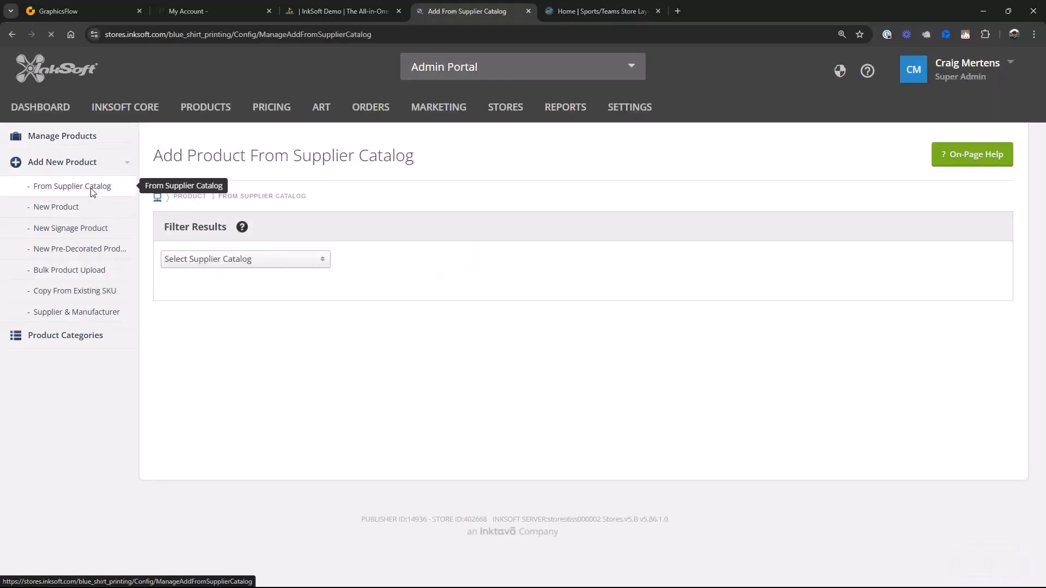
left_click(323, 260)
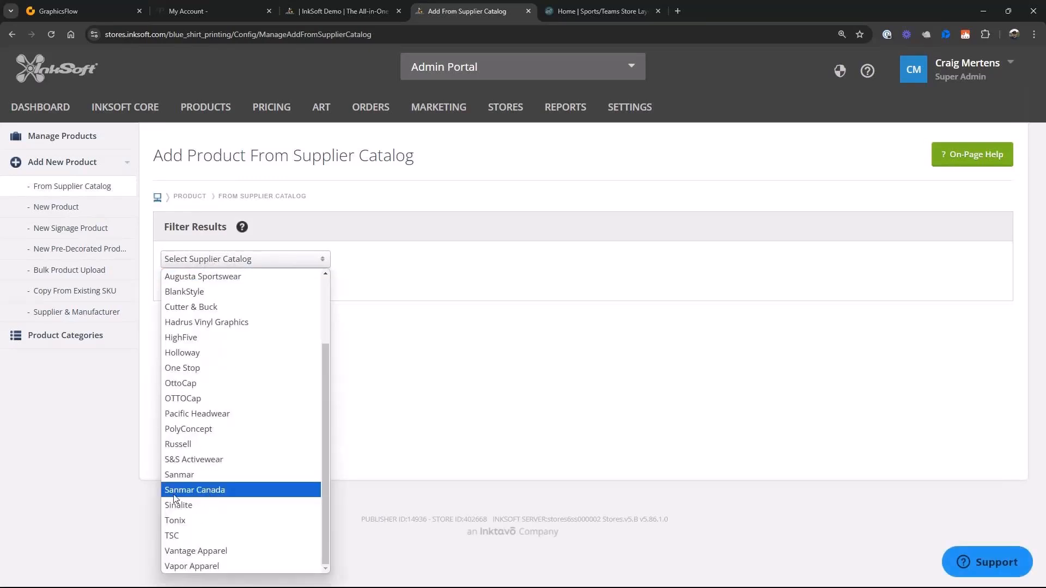
left_click(192, 470)
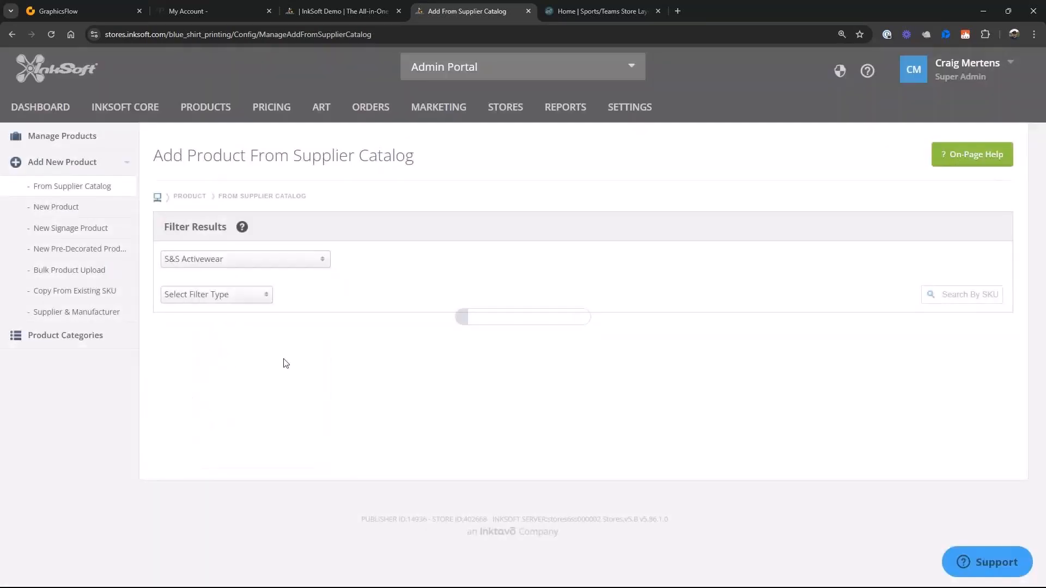
- Filter the S&S Activewear catalog by manufacturer to show only Gildan products
left_click(263, 301)
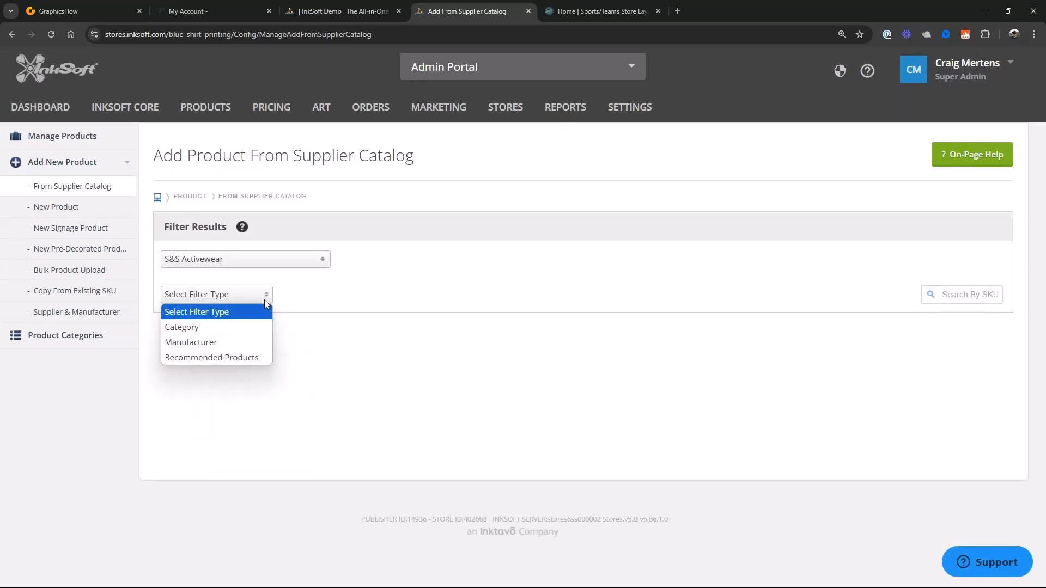
left_click(193, 343)
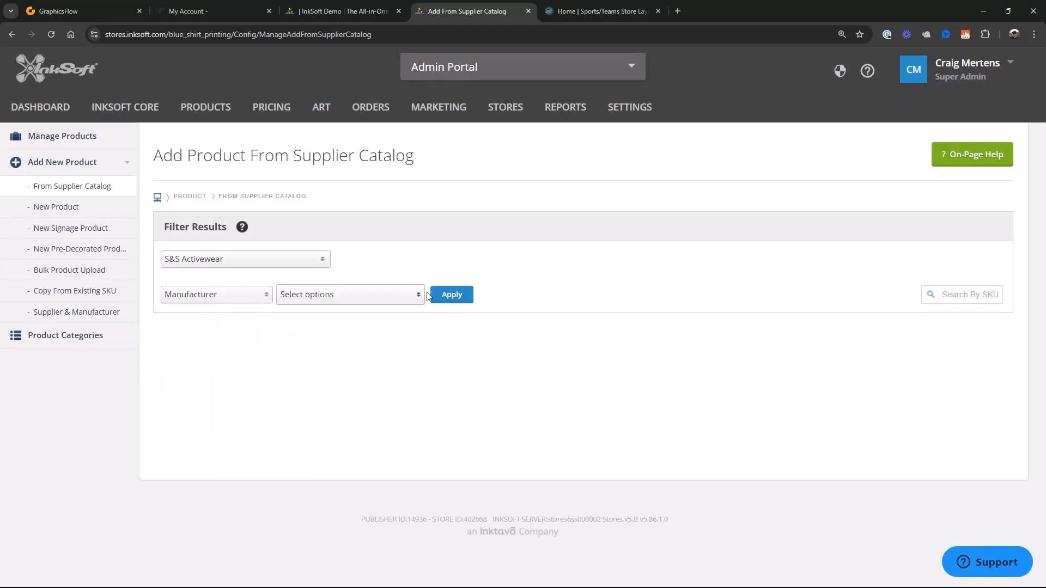
left_click(417, 295)
scroll(341, 380, "down", 5)
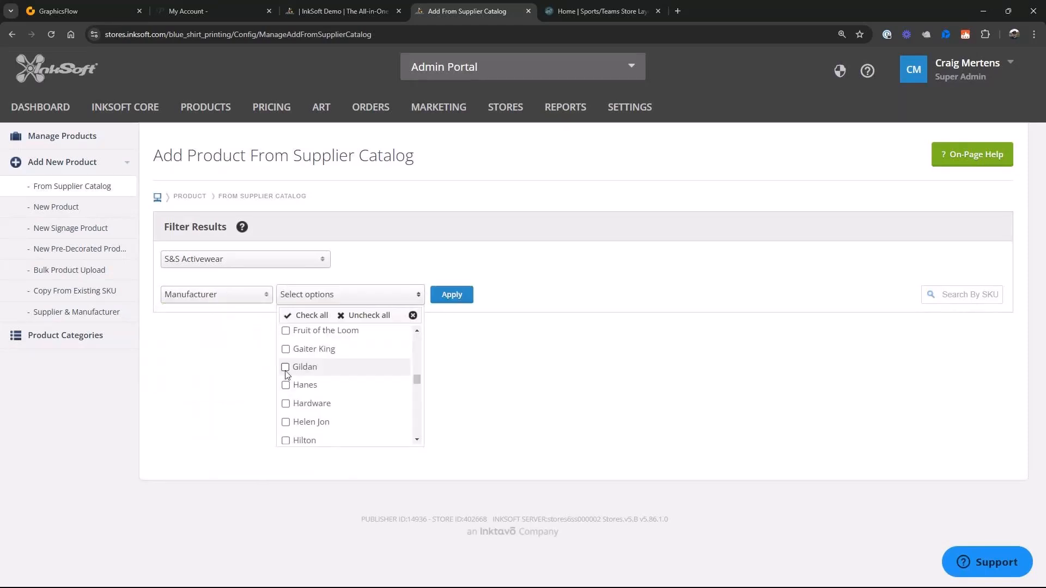
left_click(286, 369)
left_click(451, 297)
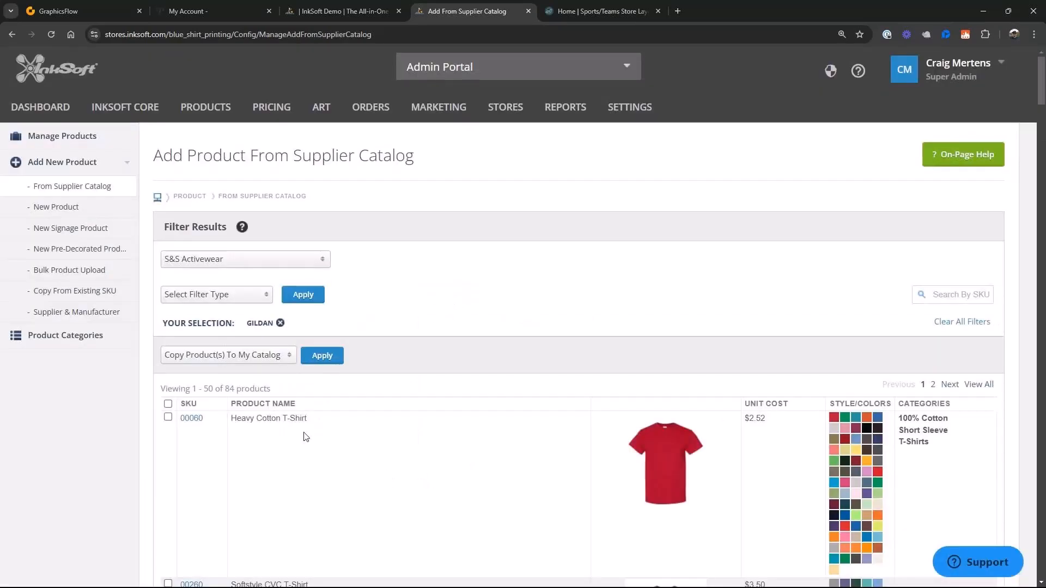
- Select the Heavy Cotton T-Shirt (00060), SoftStyle T-Shirt (00660), Ultra Cotton T-Shirt (00760) and Softstyle CVC Long Sleeve T-Shirt (01160)
scroll(326, 304, "down", 4)
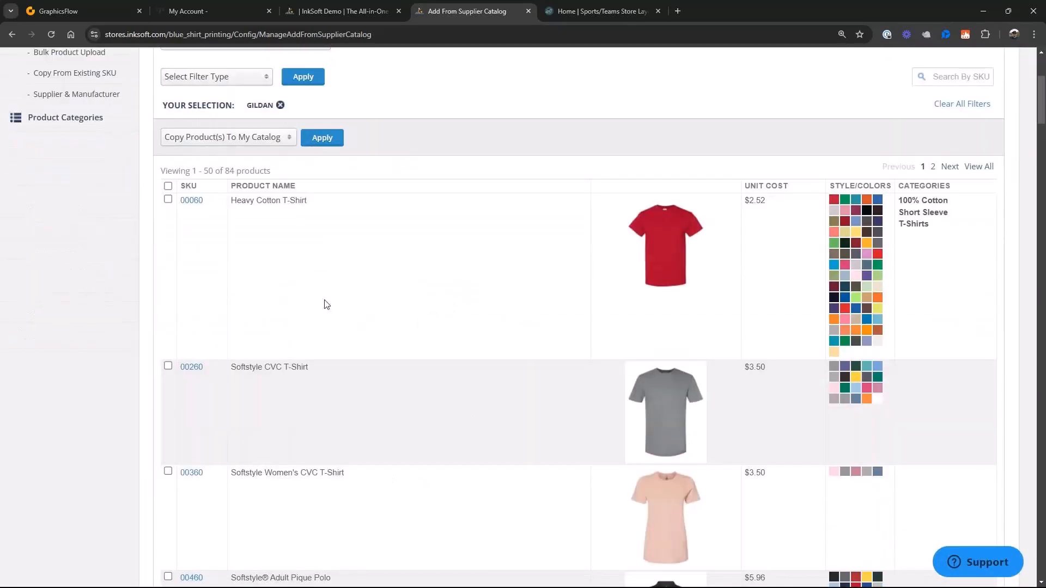
left_click(168, 200)
scroll(496, 302, "down", 8)
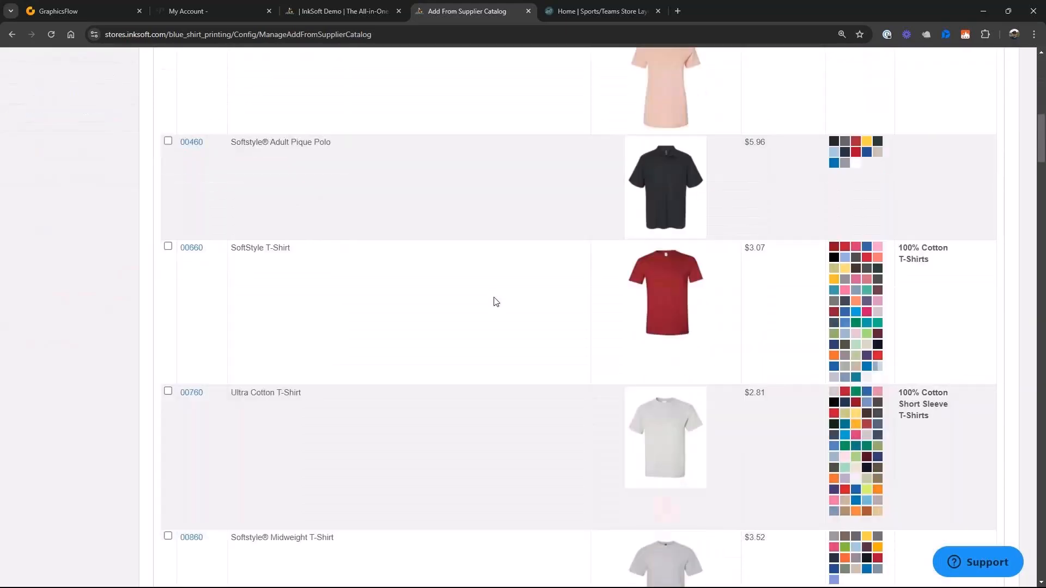
left_click(168, 247)
left_click(167, 391)
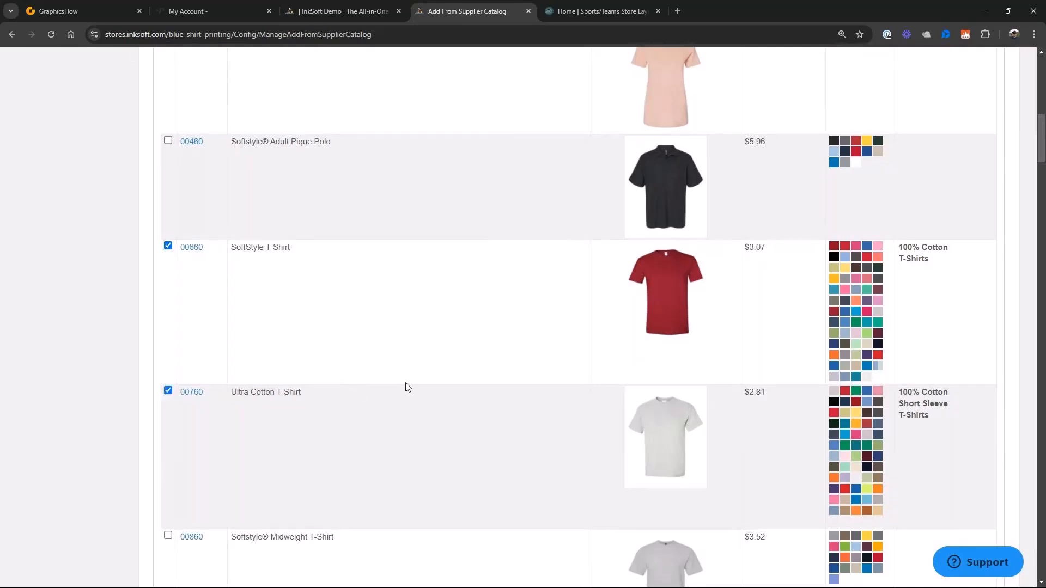
scroll(406, 387, "down", 8)
left_click(168, 311)
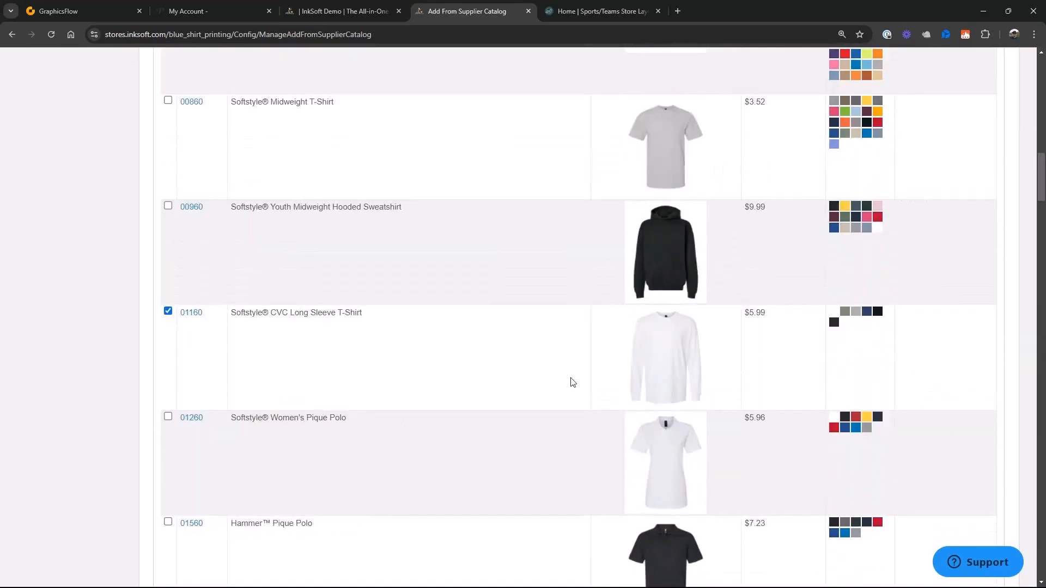
- Check the rest of the Gildan list and copy the selected products to the shop's own catalog
scroll(572, 381, "down", 4)
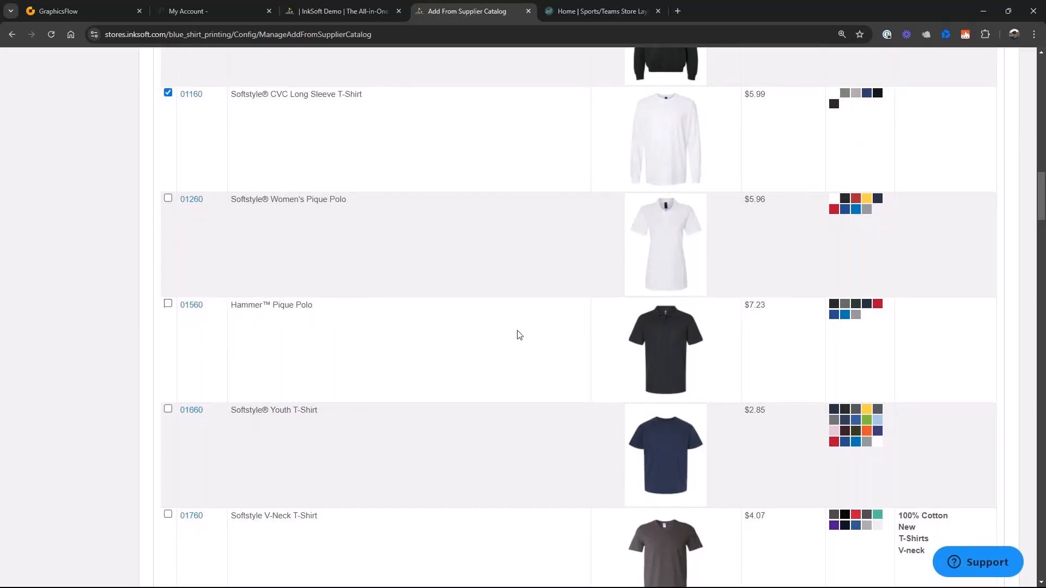
scroll(518, 334, "down", 3)
scroll(487, 421, "down", 14)
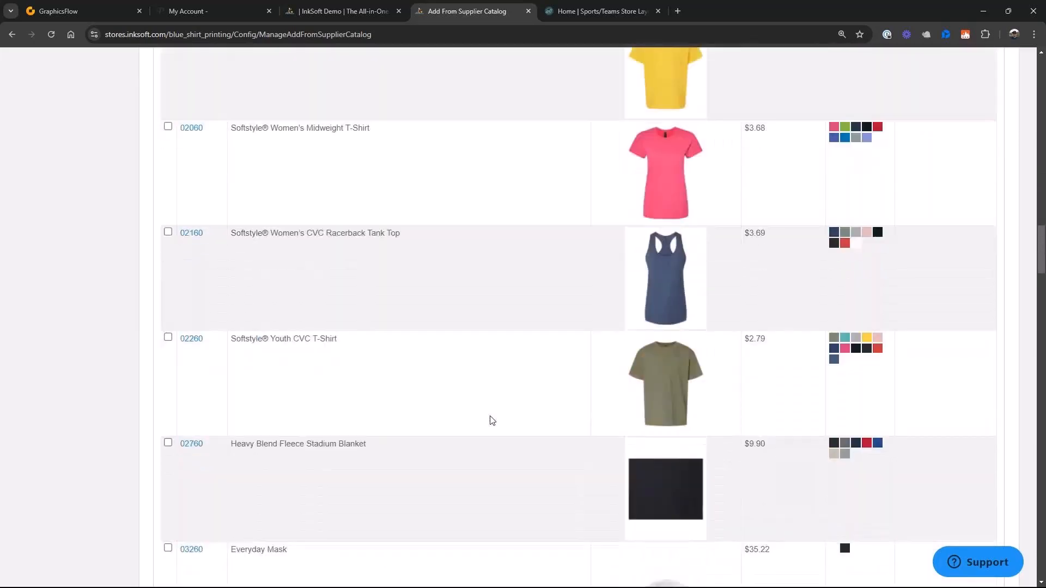
scroll(490, 420, "down", 7)
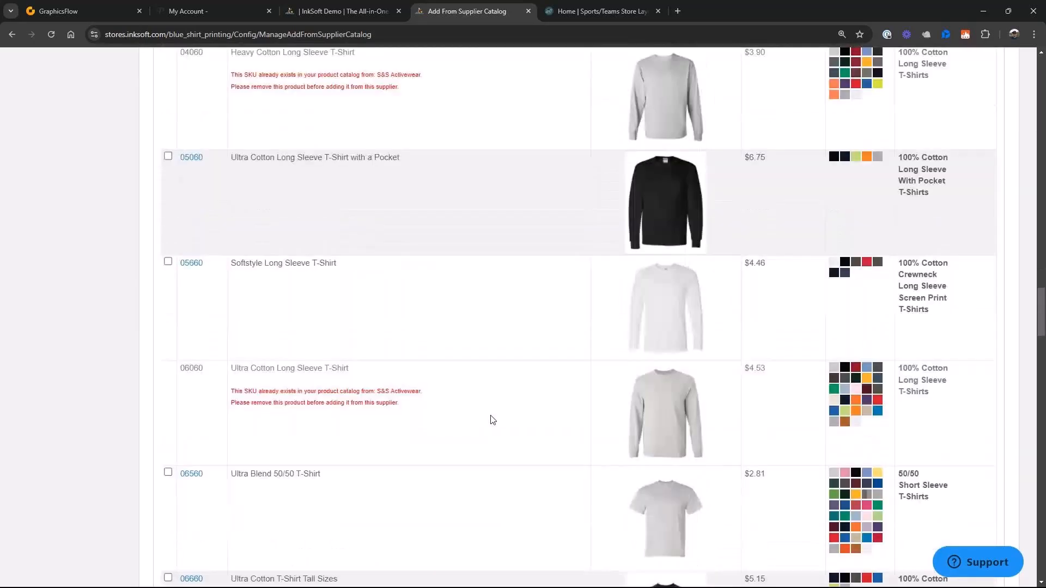
scroll(484, 272, "up", 3)
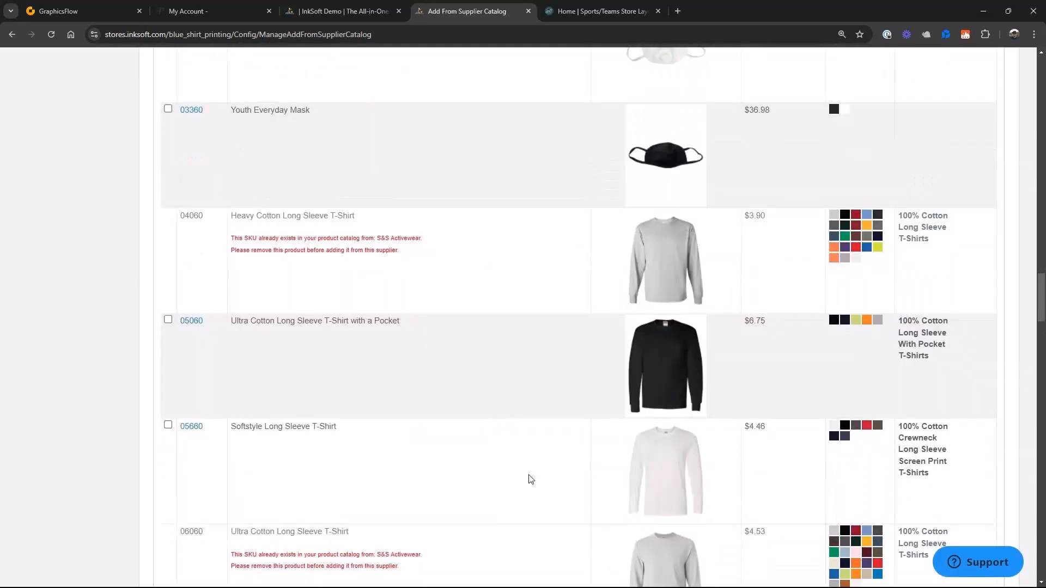
scroll(817, 474, "up", 18)
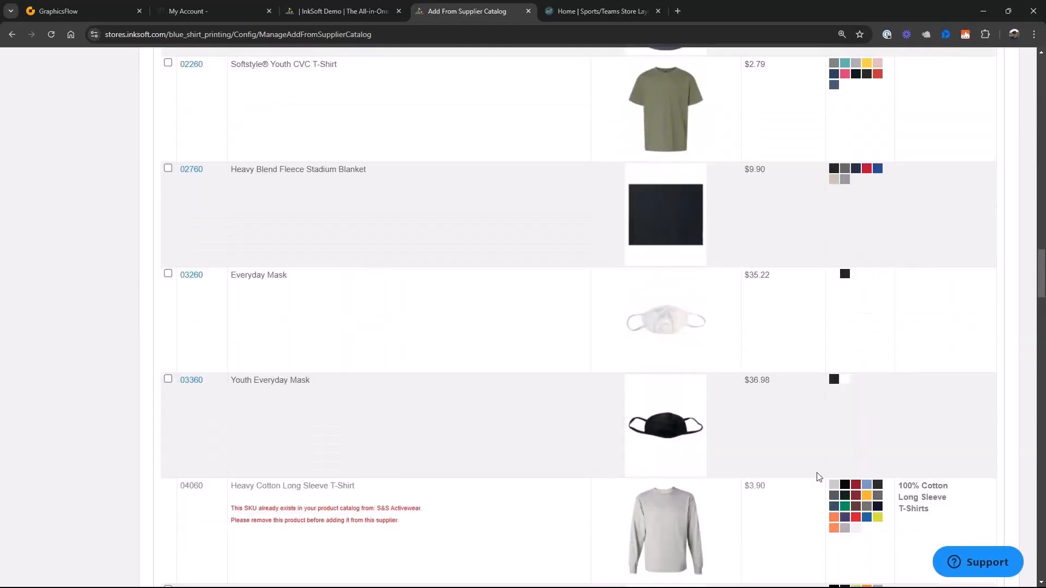
scroll(796, 465, "up", 20)
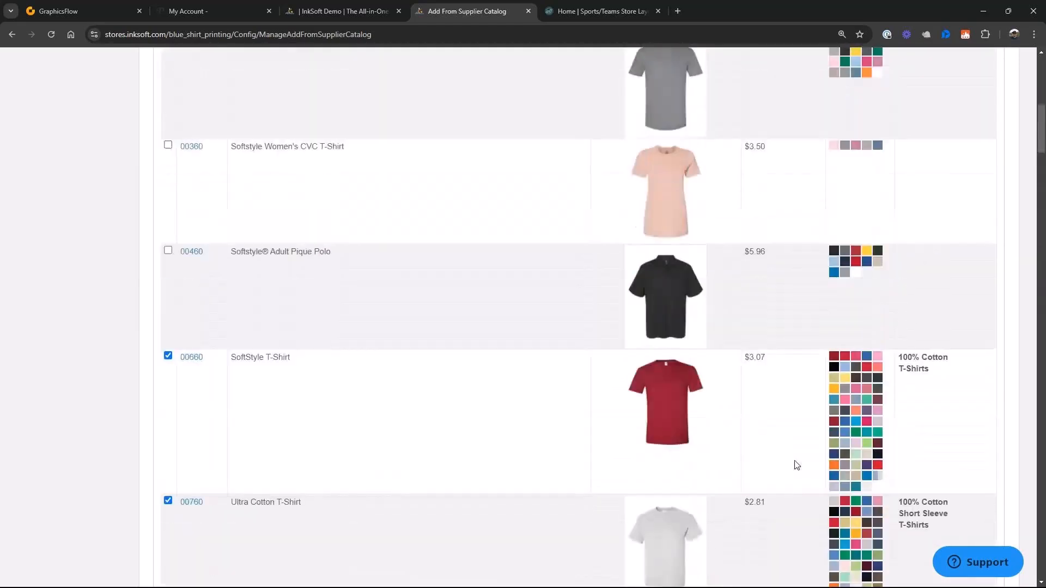
scroll(796, 465, "up", 1)
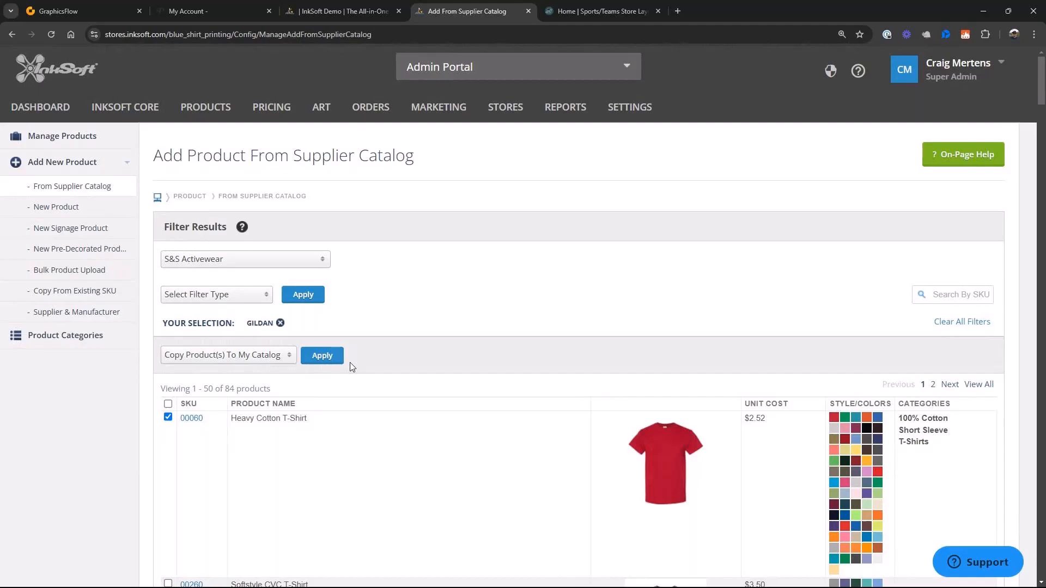
left_click(322, 357)
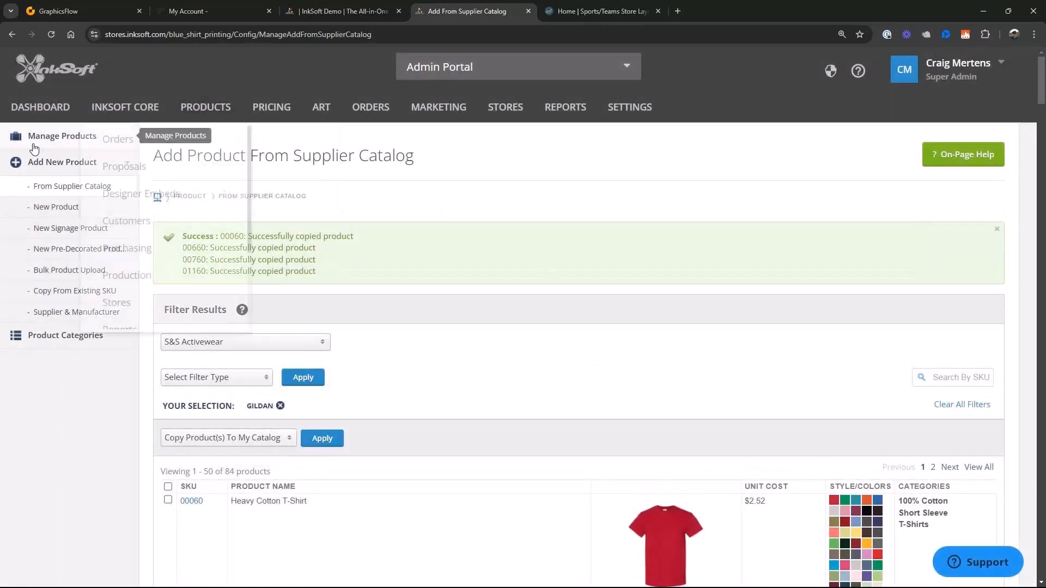
- Return to the product management page and filter the products by the Blue Shirt Printing store
left_click(79, 140)
left_click(384, 261)
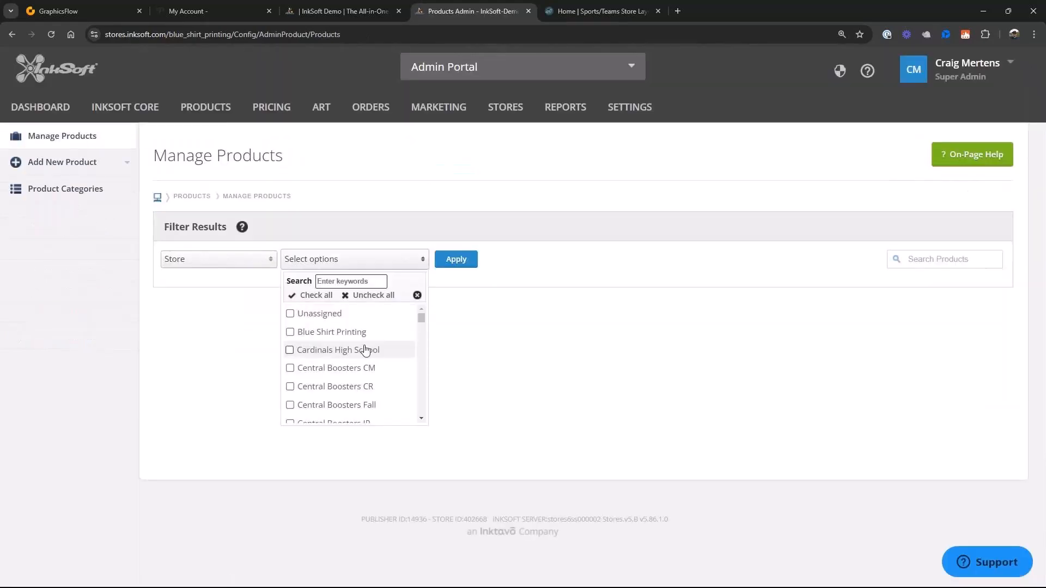
left_click(290, 332)
left_click(466, 269)
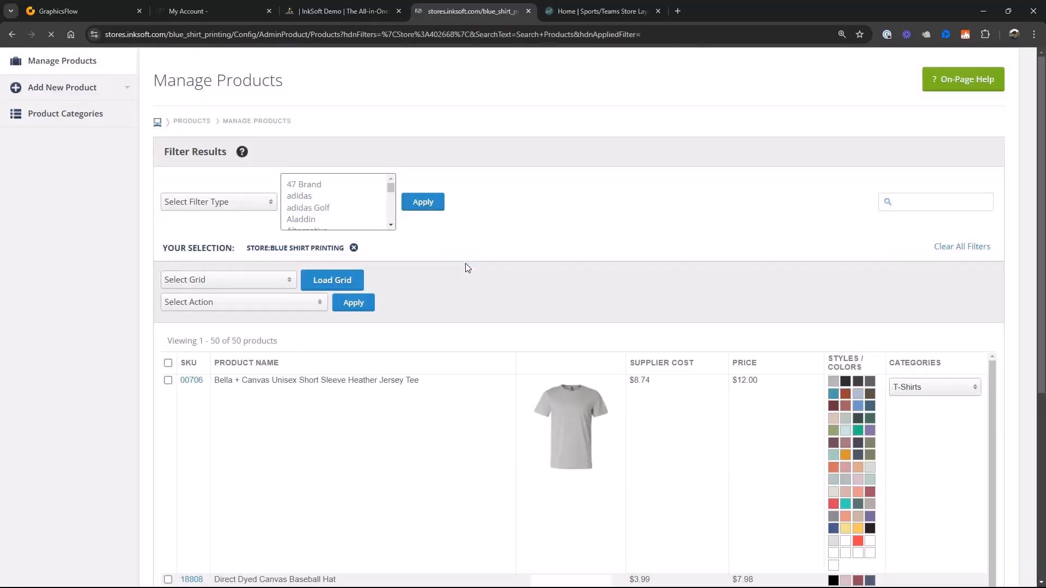
- Select the Bella + Canvas Unisex Short Sleeve Heather Jersey Tee (00706) and the Gildan DryBlend T-Shirt (8000) in the product list
scroll(561, 430, "down", 7)
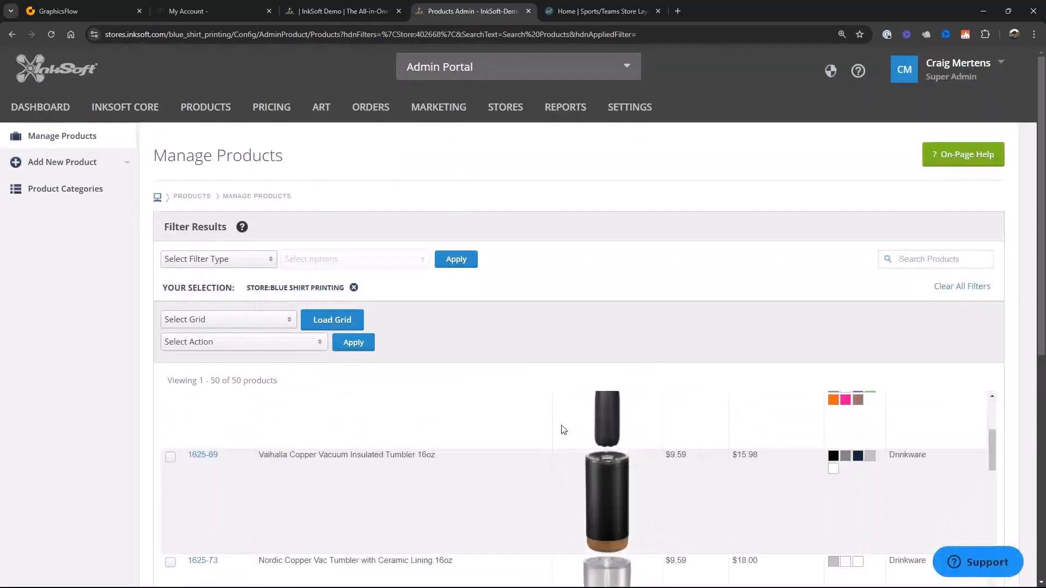
scroll(562, 430, "up", 7)
scroll(496, 436, "down", 5)
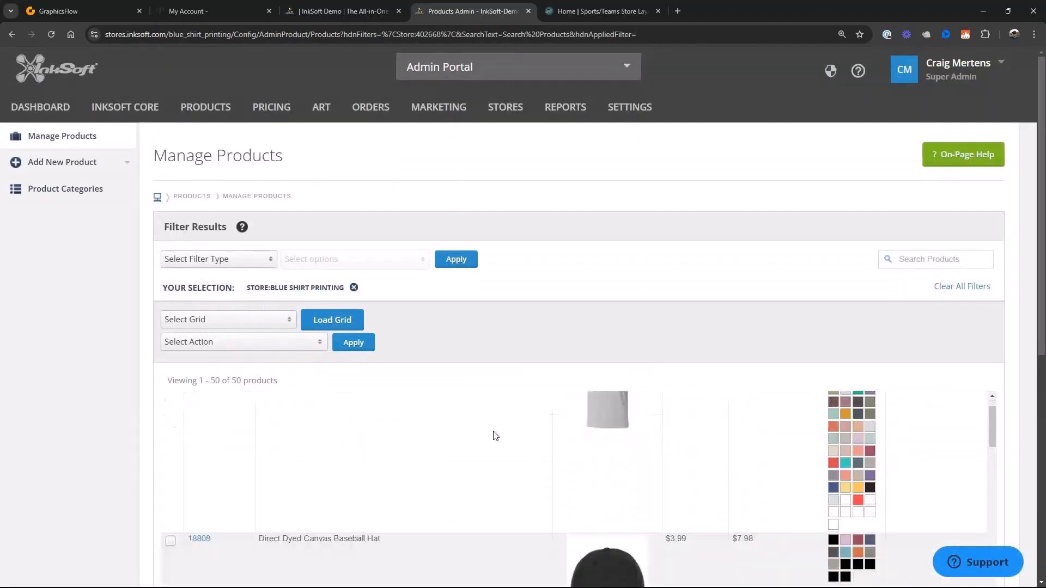
scroll(496, 436, "down", 3)
scroll(496, 436, "up", 8)
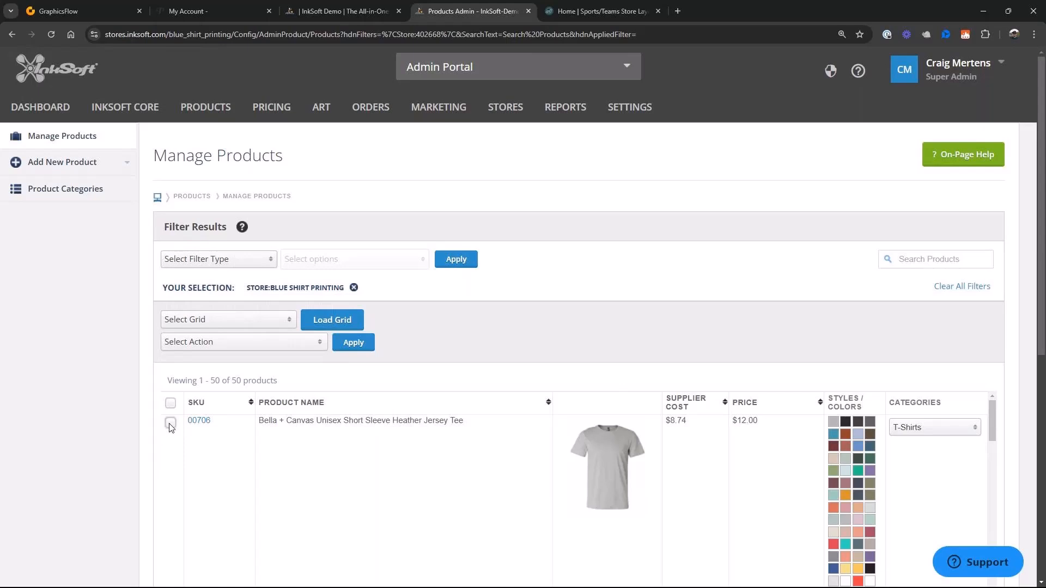
left_click(170, 424)
scroll(330, 467, "down", 5)
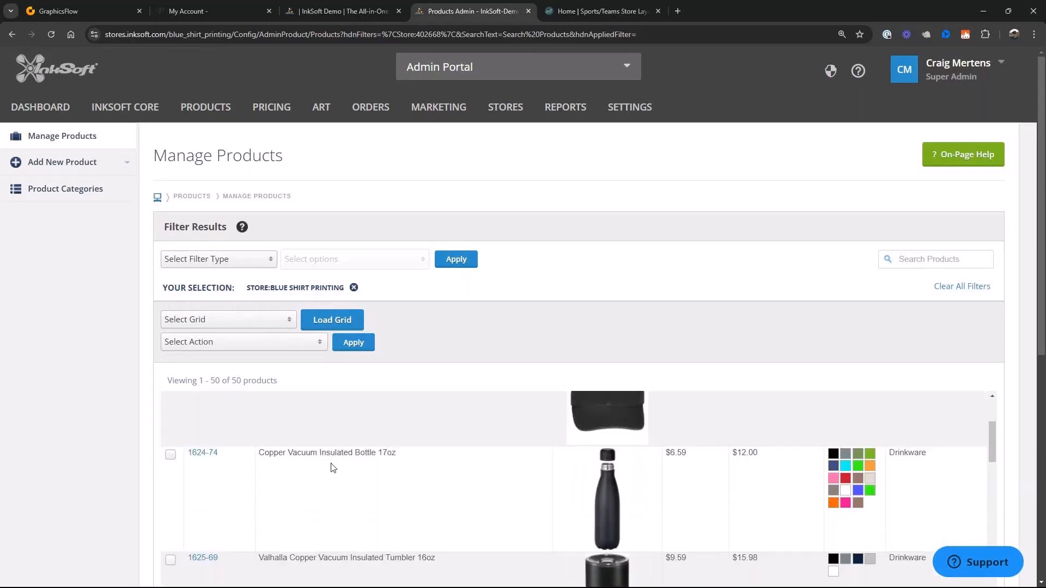
scroll(331, 468, "down", 3)
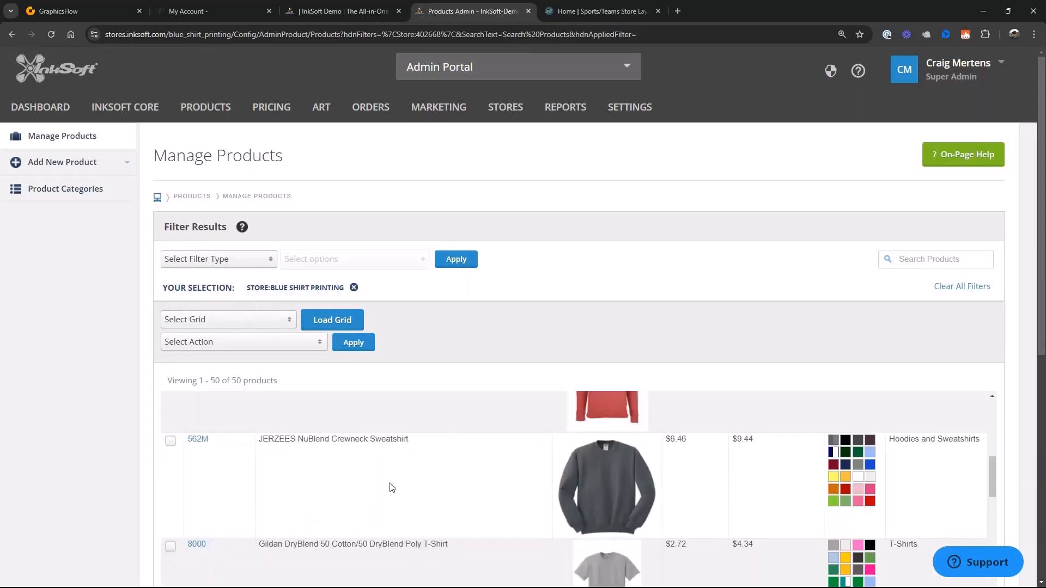
scroll(392, 486, "down", 2)
left_click(170, 438)
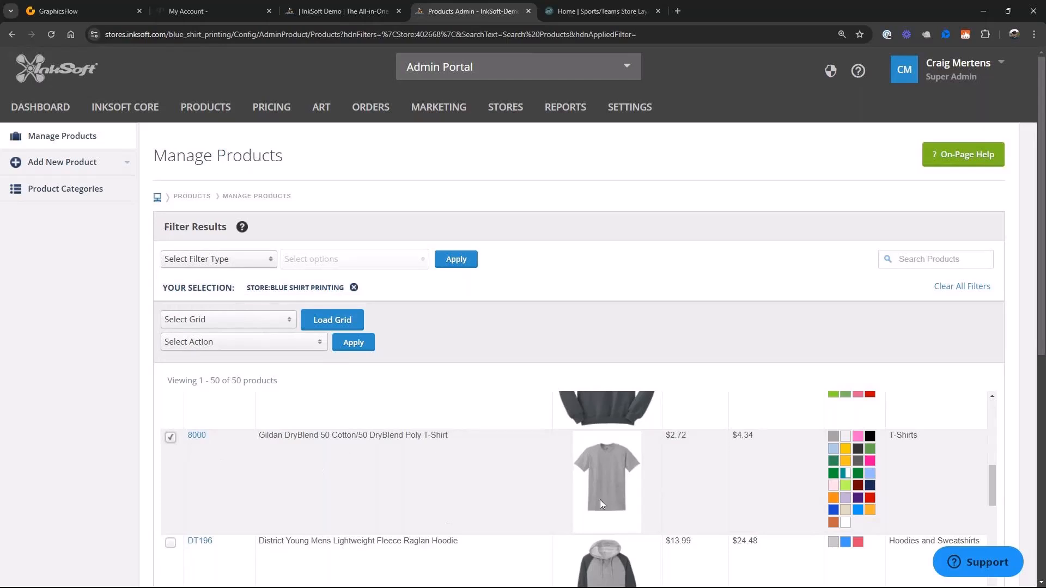
- Add the Gildan DryBlend Crewneck Sweatshirt (12000) and the Gildan Ultra Cotton 100% Cotton T-Shirt (2000) to the product selection
scroll(600, 500, "down", 3)
scroll(600, 499, "down", 2)
scroll(599, 500, "up", 1)
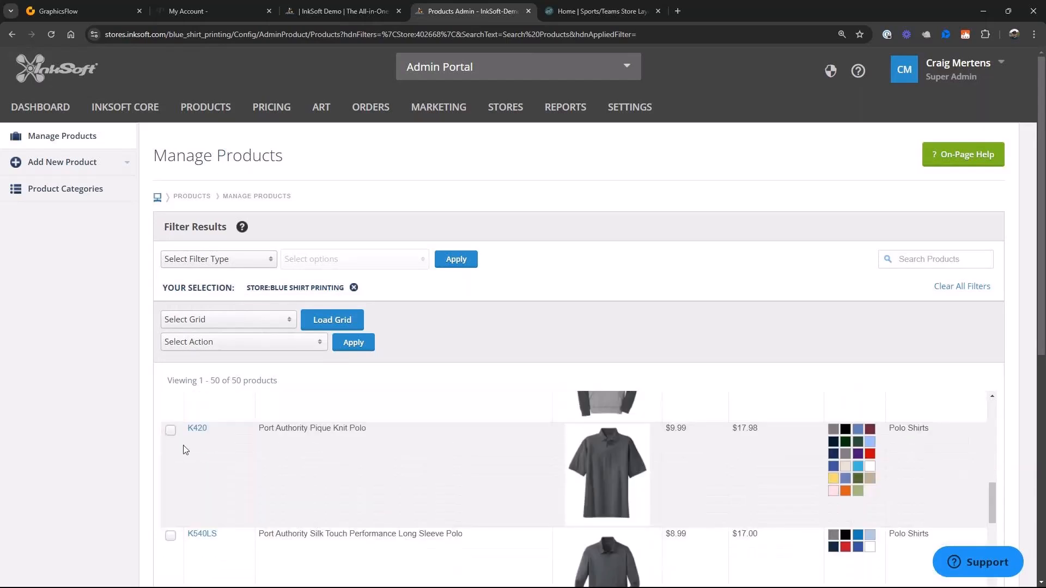
scroll(456, 493, "down", 2)
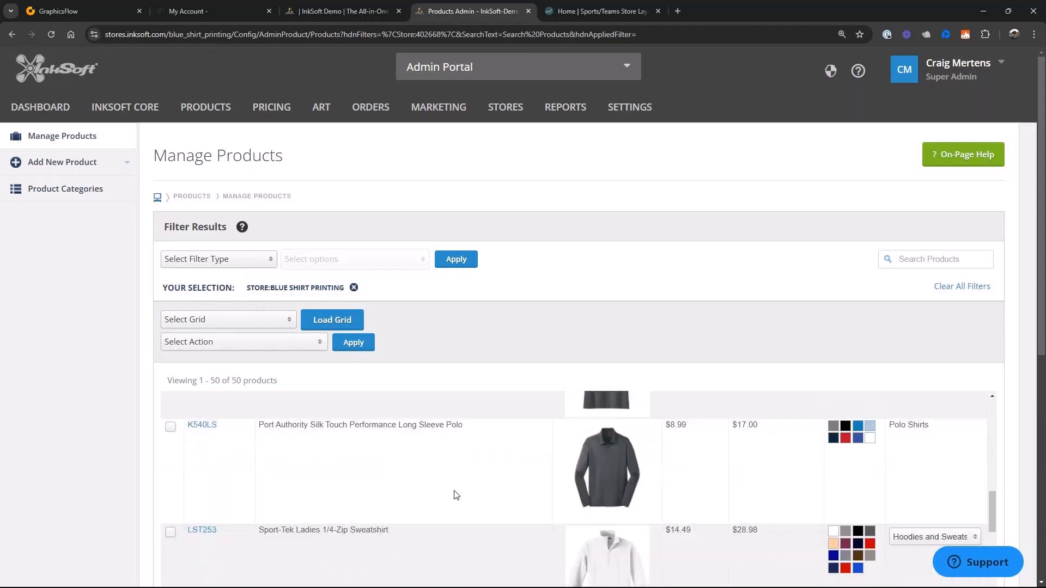
scroll(456, 493, "down", 2)
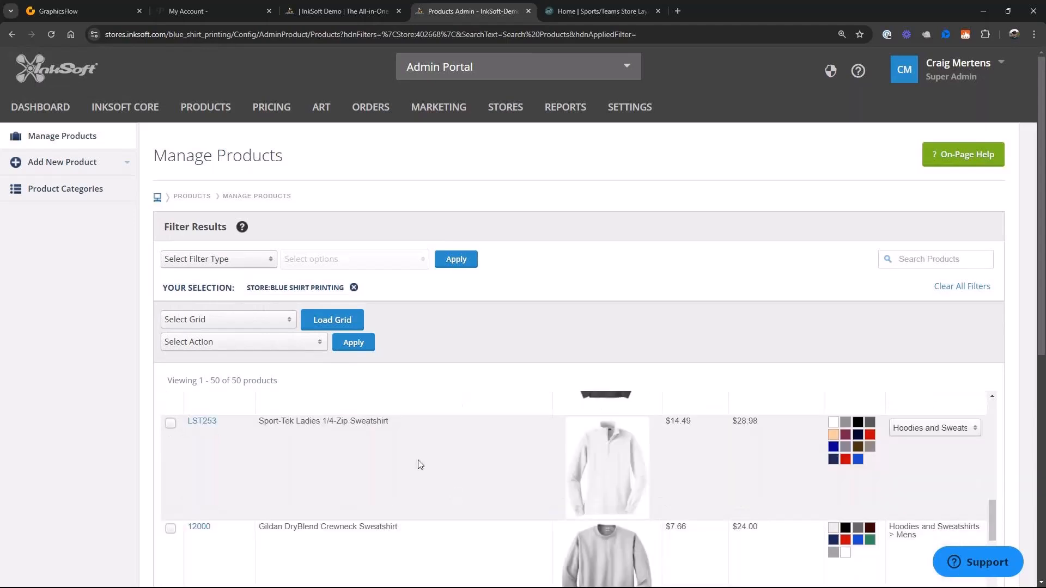
scroll(421, 465, "down", 2)
left_click(170, 419)
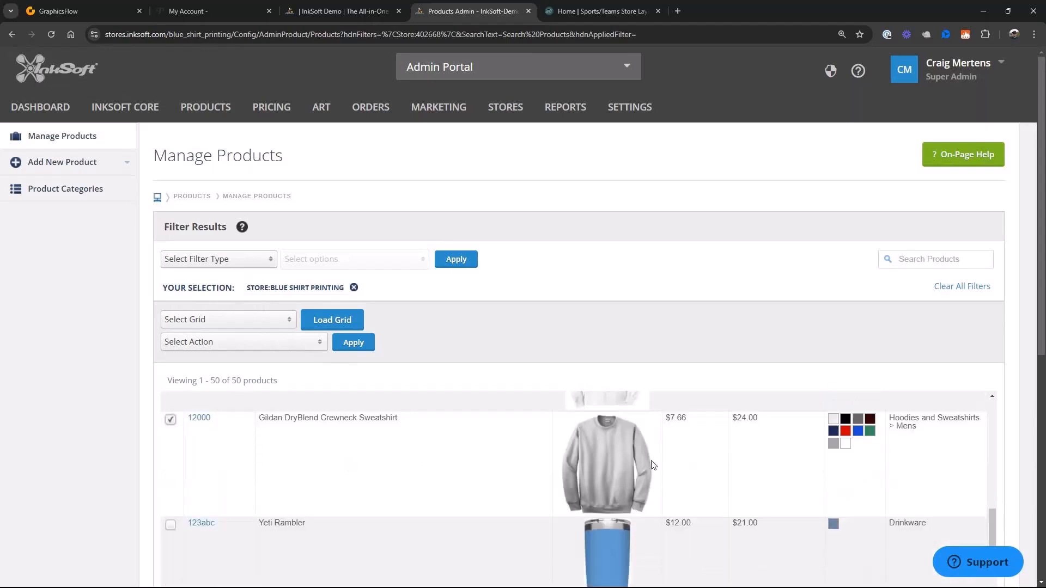
scroll(678, 504, "down", 5)
scroll(692, 501, "down", 4)
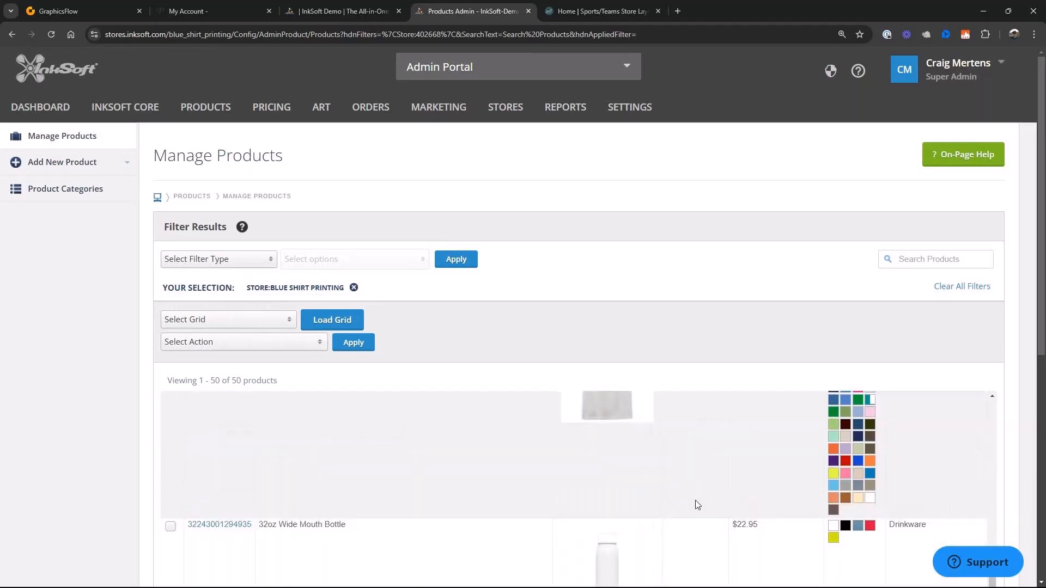
scroll(694, 501, "up", 2)
left_click(170, 491)
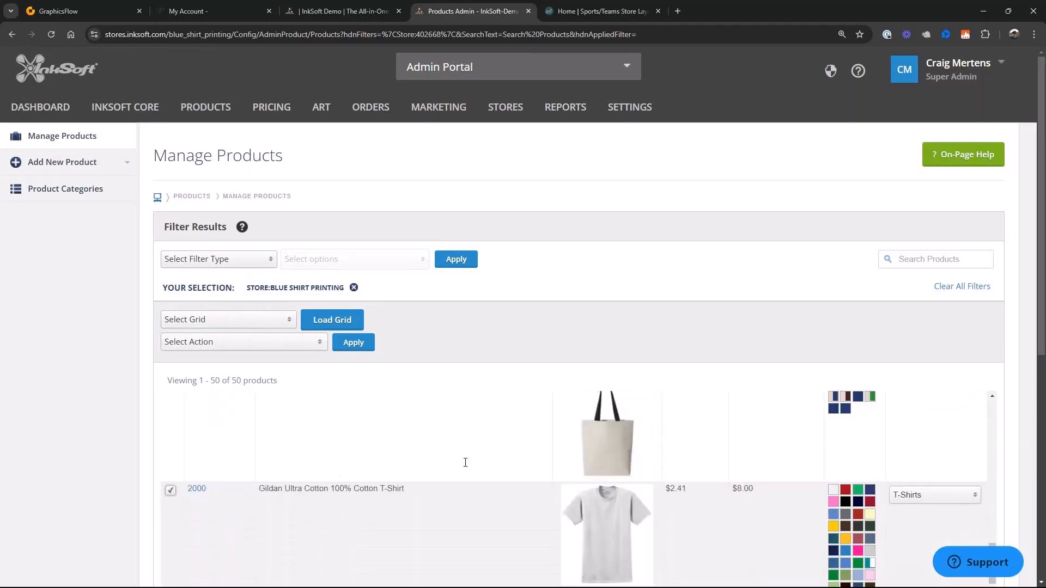
- Assign the selected products to the East Eagles 2025 store
left_click(317, 344)
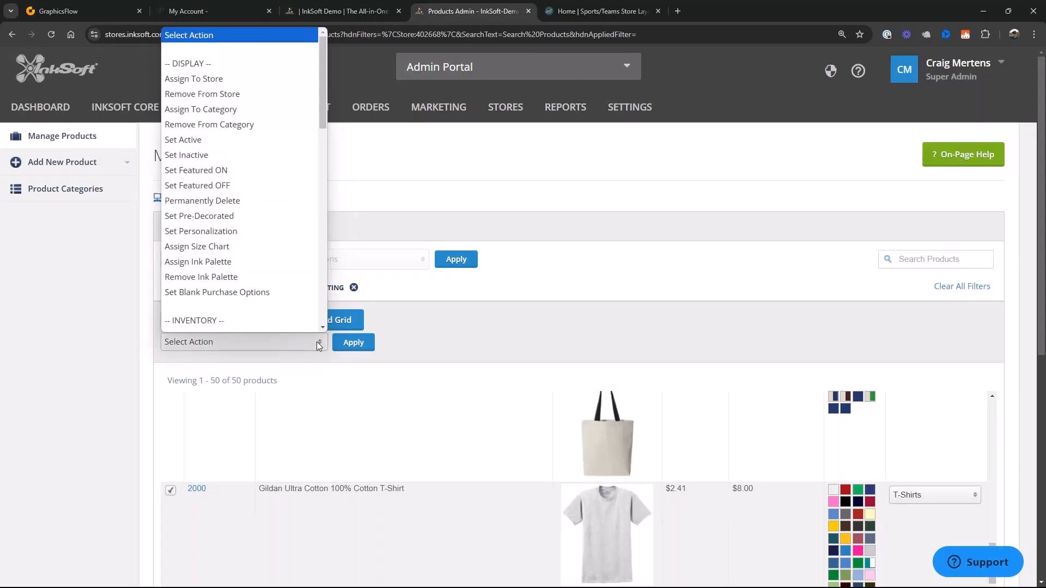
left_click(236, 79)
left_click(443, 344)
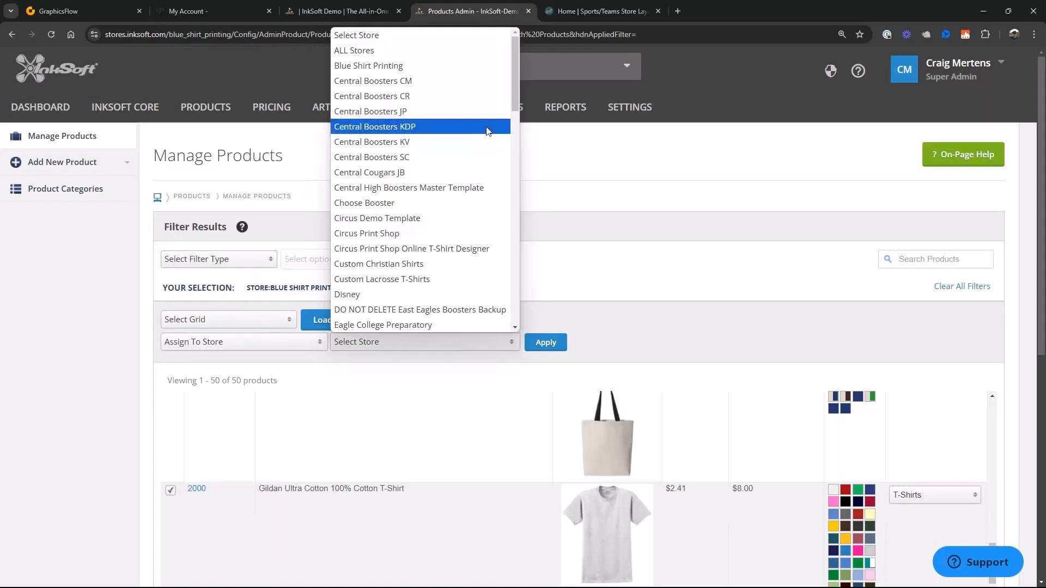
left_click_drag(513, 100, 514, 179)
left_click(375, 76)
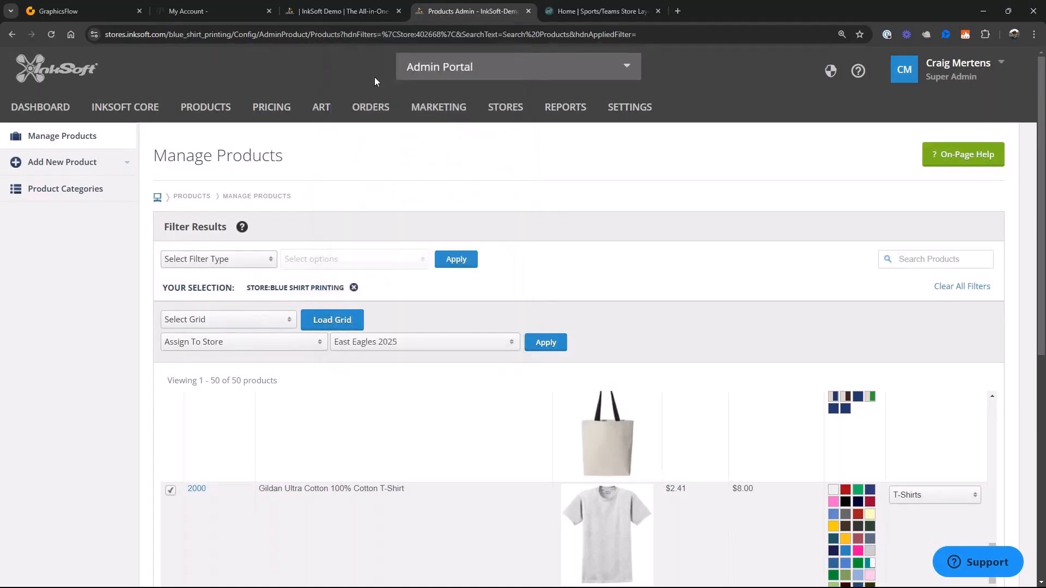
left_click(558, 348)
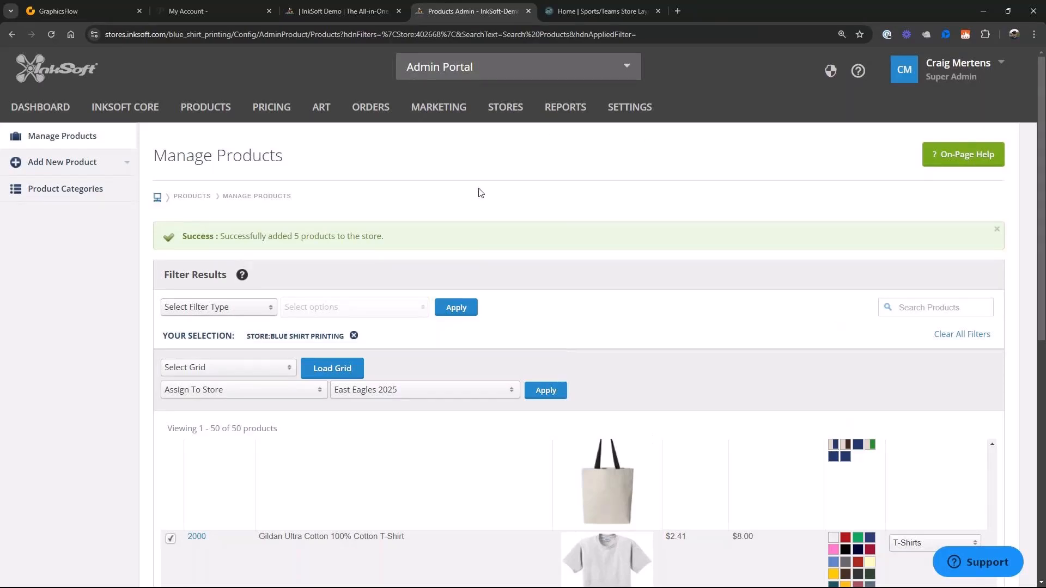
- Search the active stores for "east" and open the East Eagles 2025 store
mouse_move(504, 104)
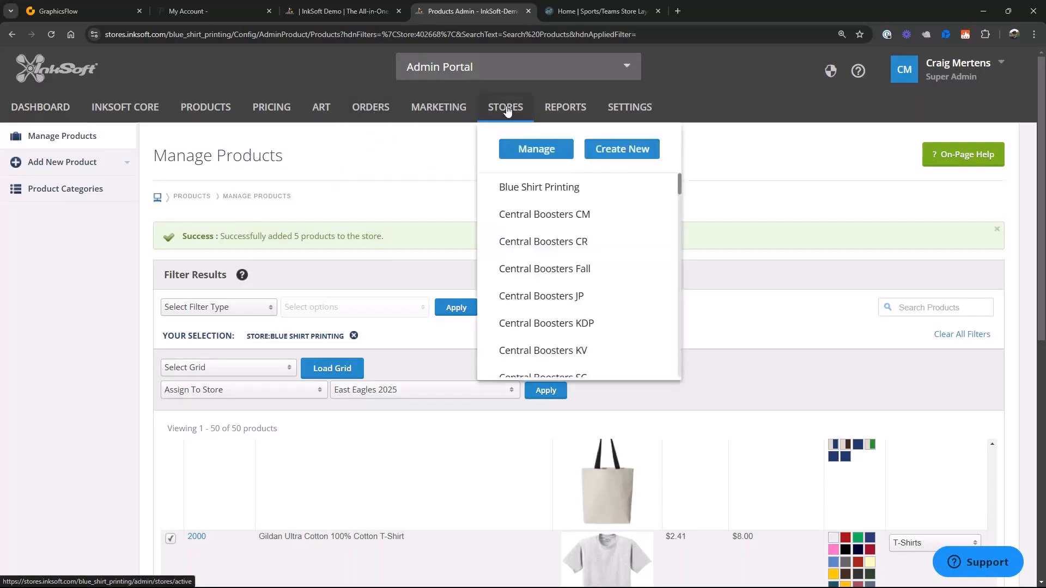
left_click(519, 148)
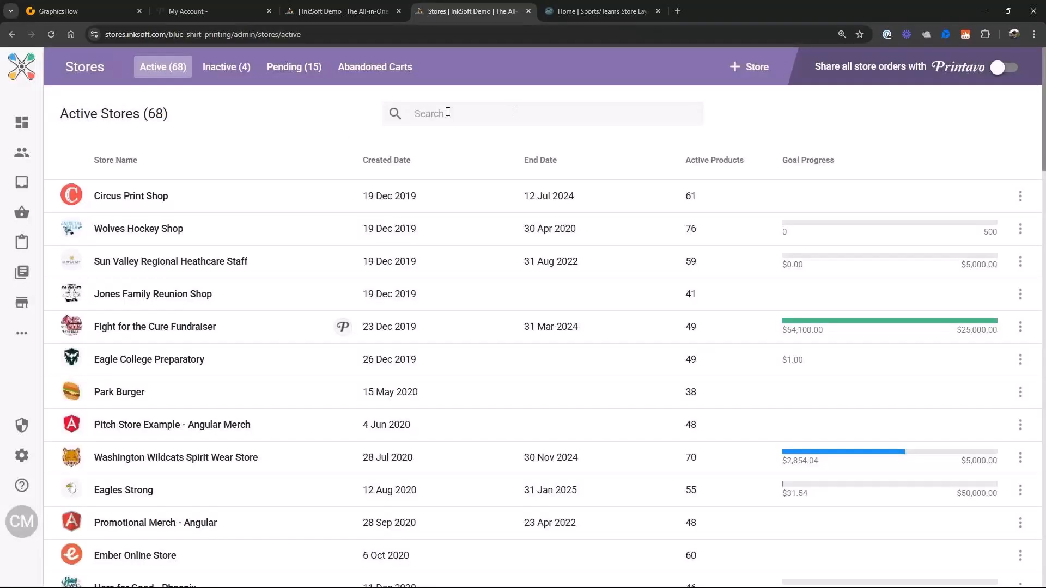
left_click(446, 112)
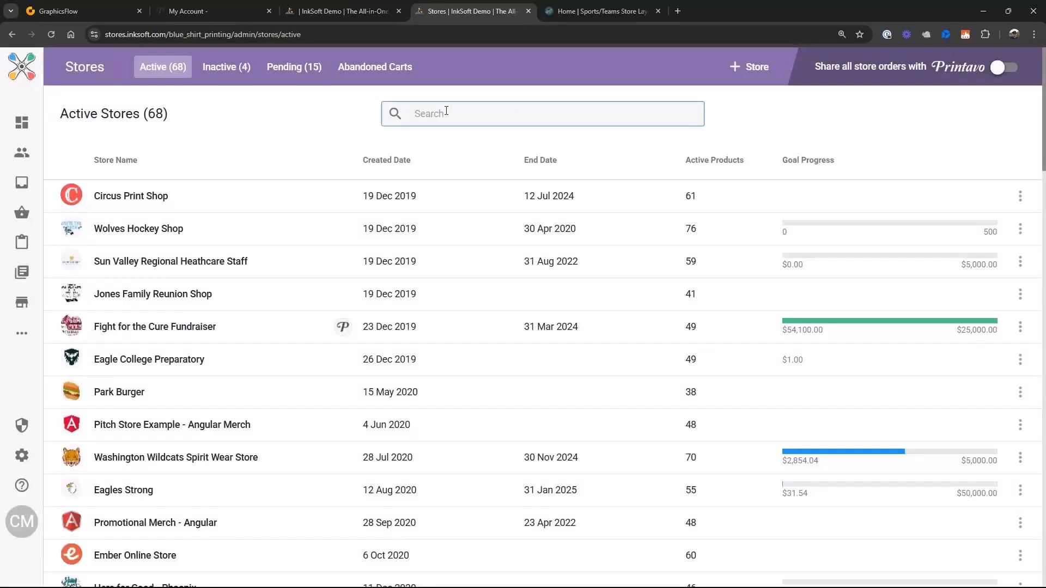
type("east")
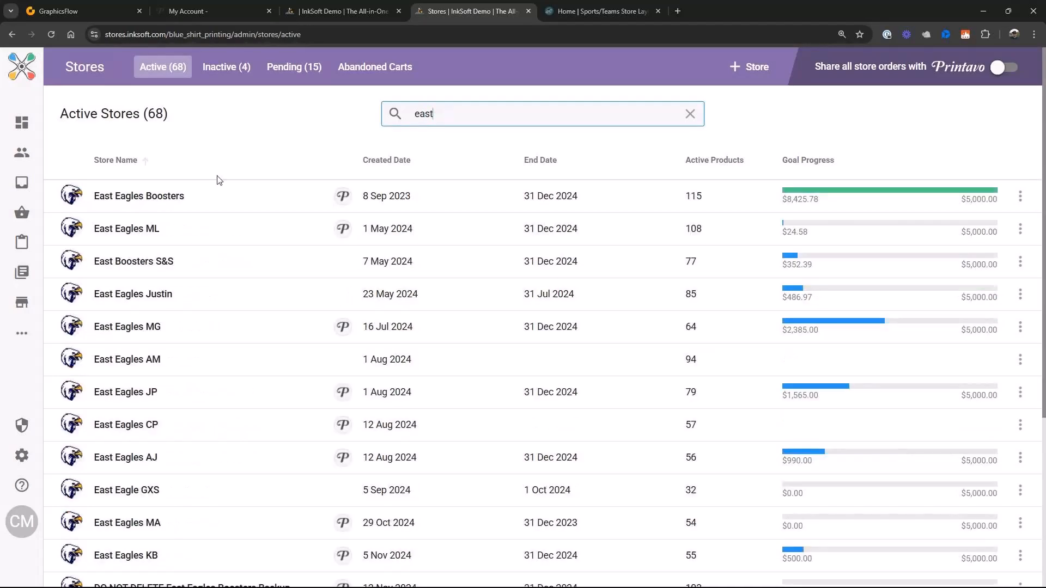
scroll(133, 570, "down", 4)
left_click(132, 570)
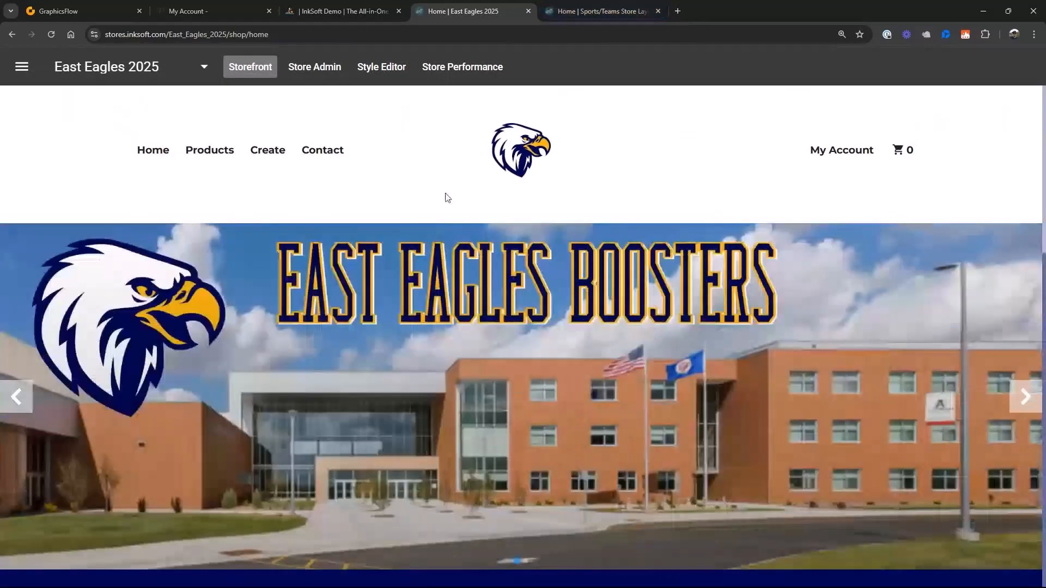
- Start creating a new product in the store's admin area, using the Gildan Ultra Cotton T-Shirt as the blank
left_click(316, 67)
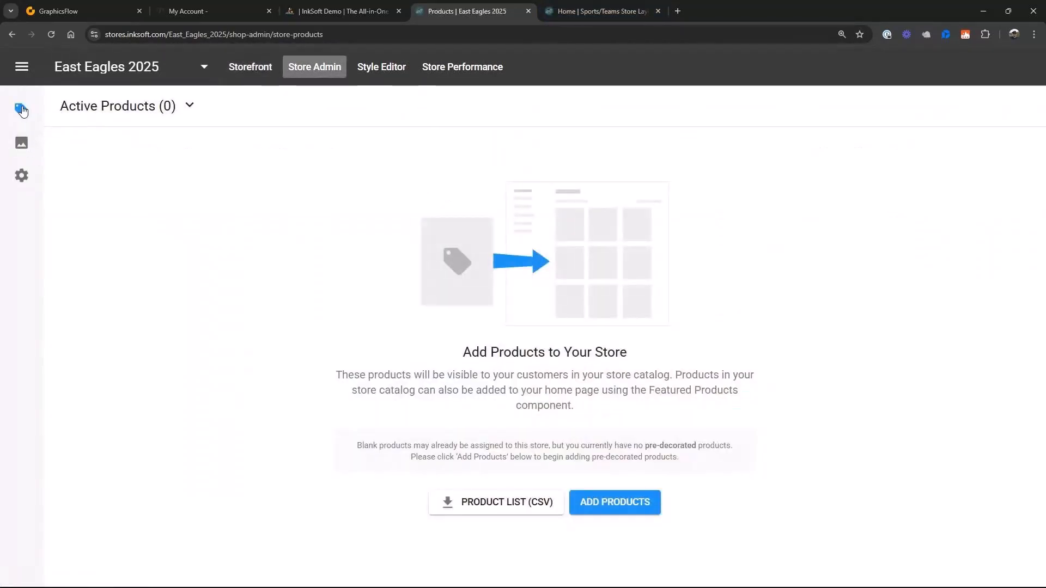
left_click(620, 503)
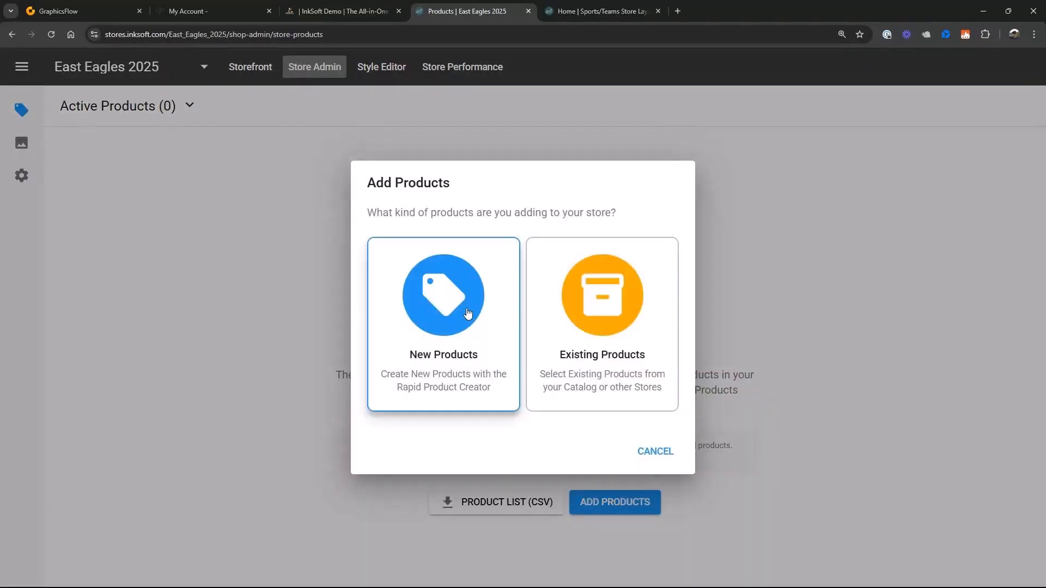
left_click(468, 313)
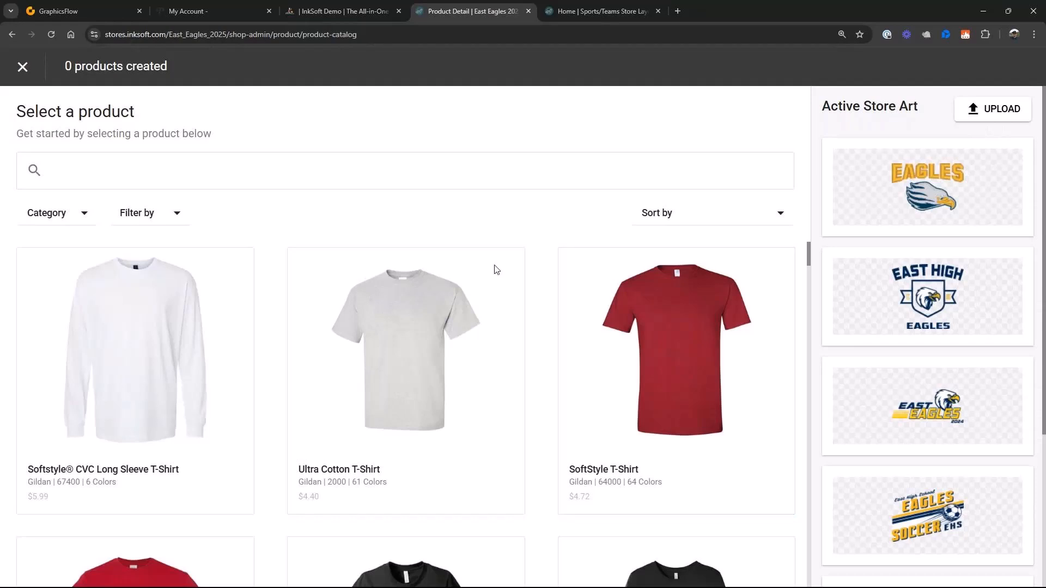
left_click(397, 323)
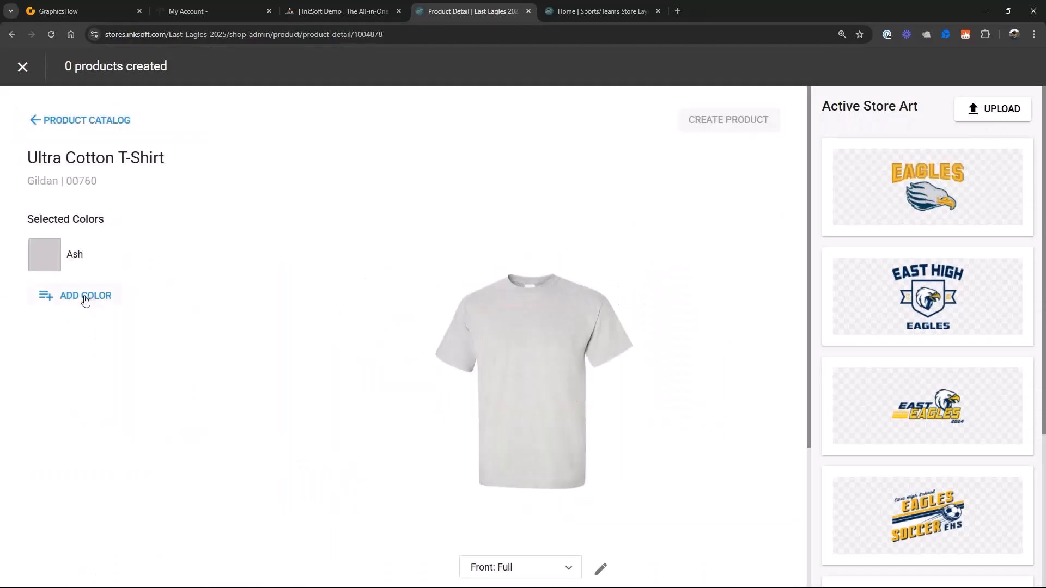
- Add Navy as a second shirt color and place the East Eagles 04.pdf art on the full front, slightly enlarged
left_click(83, 301)
scroll(103, 447, "down", 8)
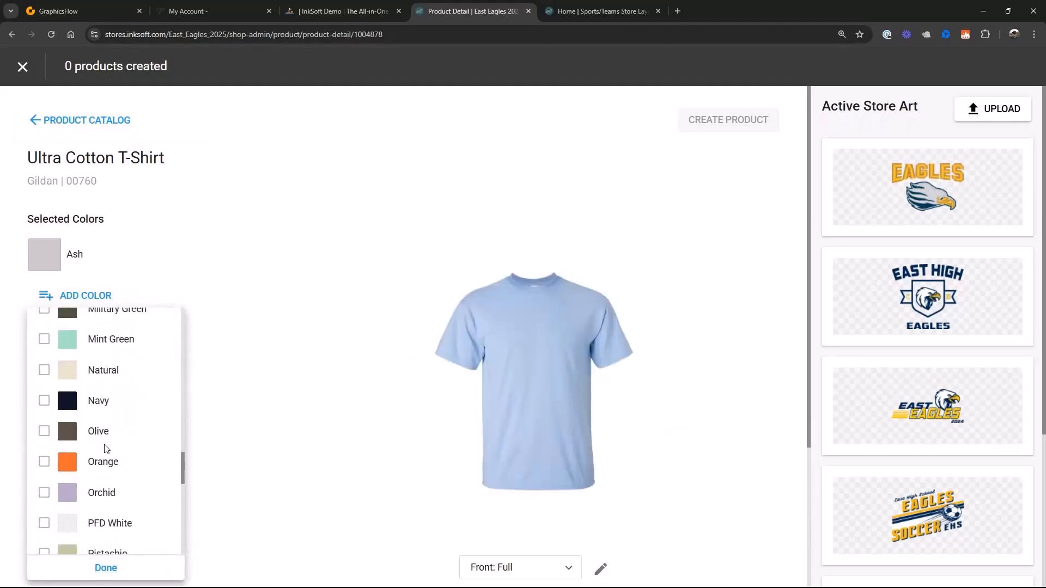
left_click(44, 374)
left_click(109, 568)
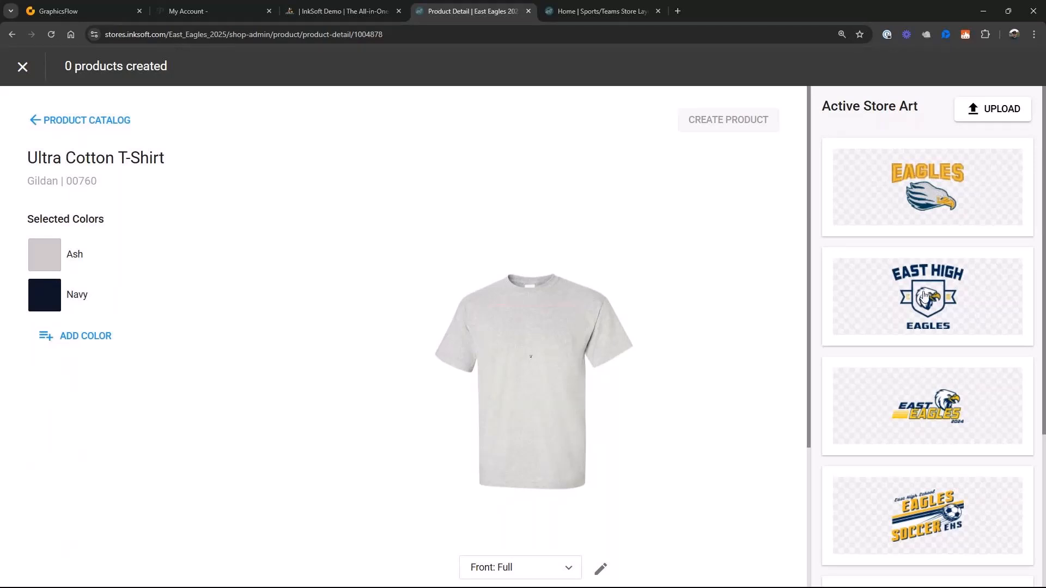
left_click(933, 296)
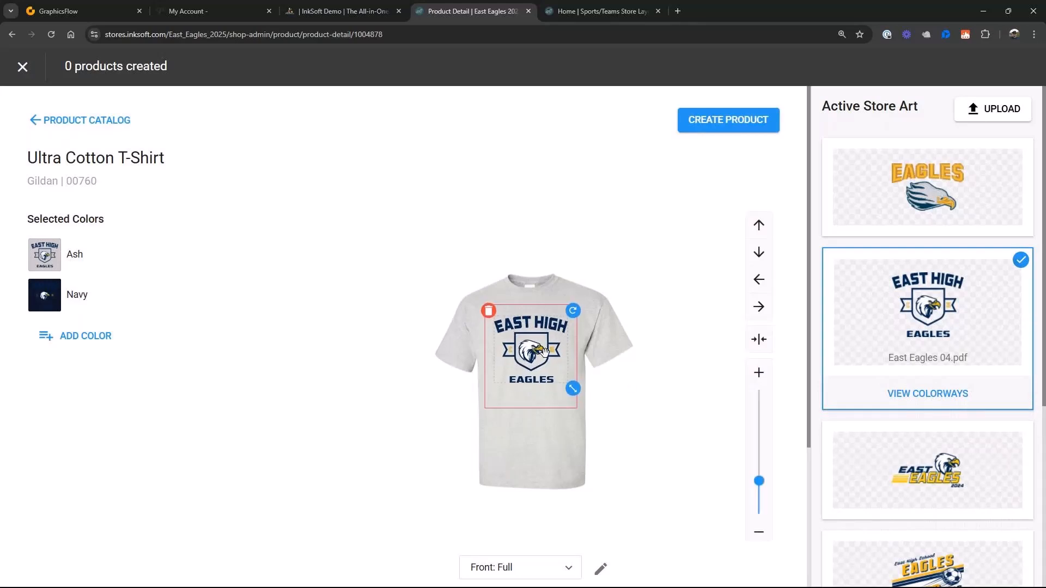
left_click_drag(575, 388, 578, 392)
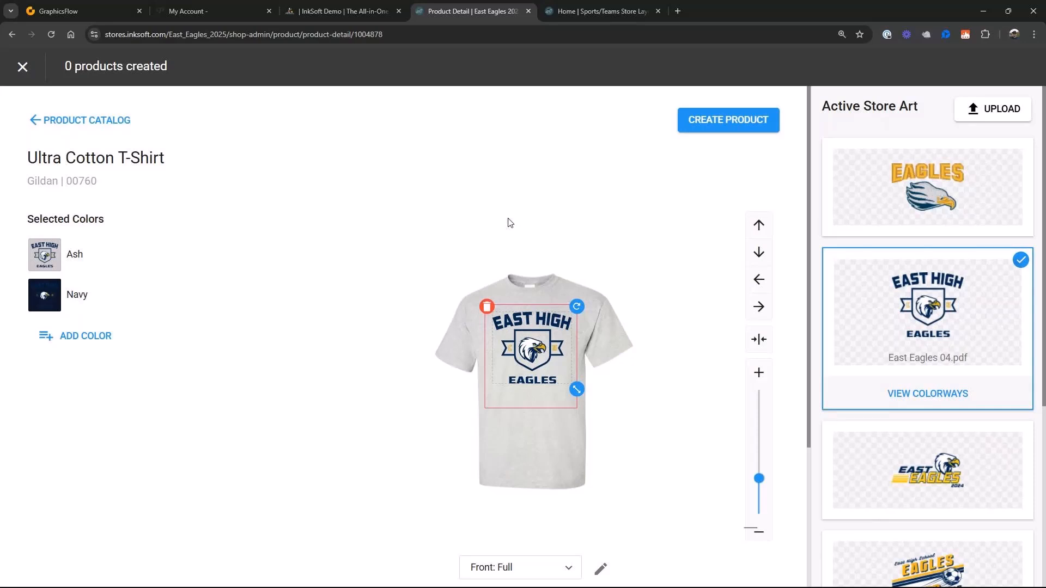
- Create and save a new colorway of the East Eagles 04.pdf art for the Navy shirt, replacing its navy ink with light gray #adafb0
left_click(78, 300)
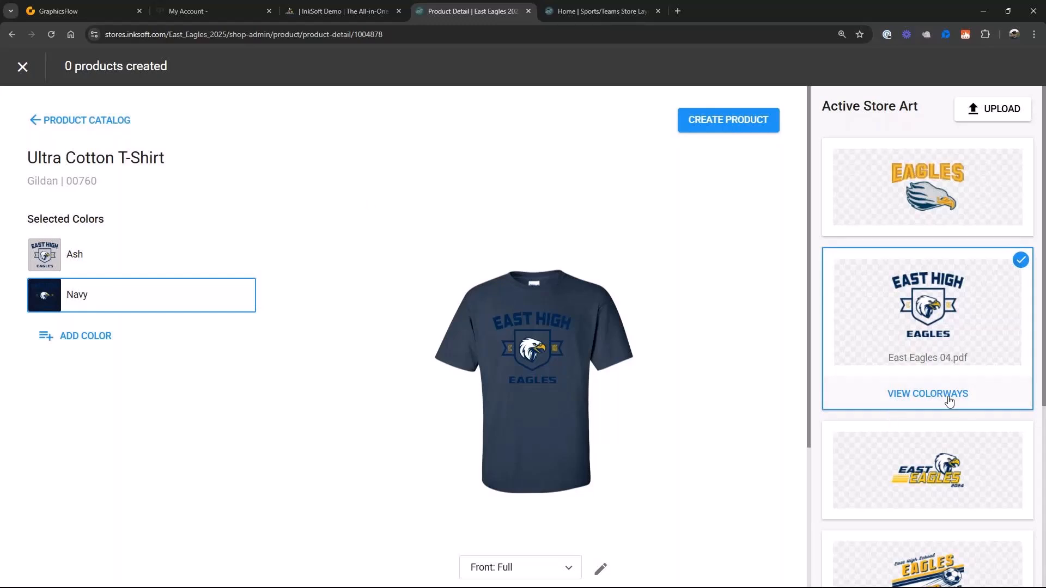
left_click(928, 400)
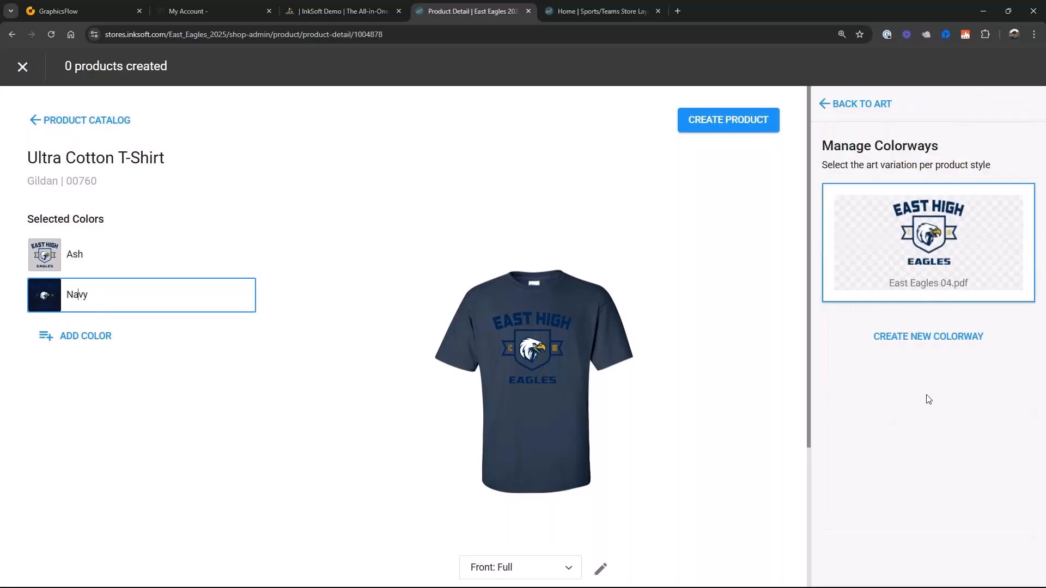
left_click(922, 345)
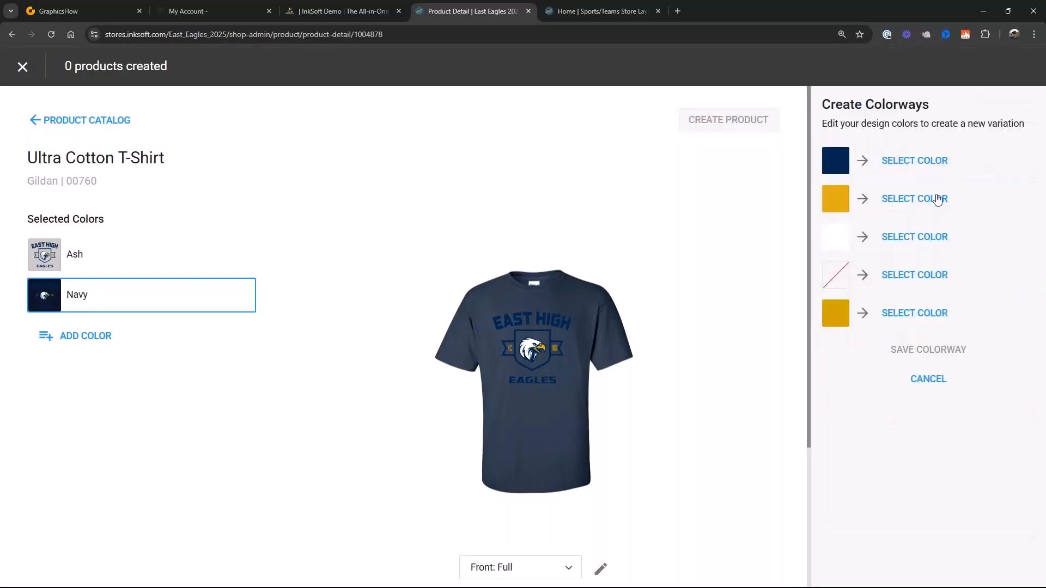
left_click(902, 166)
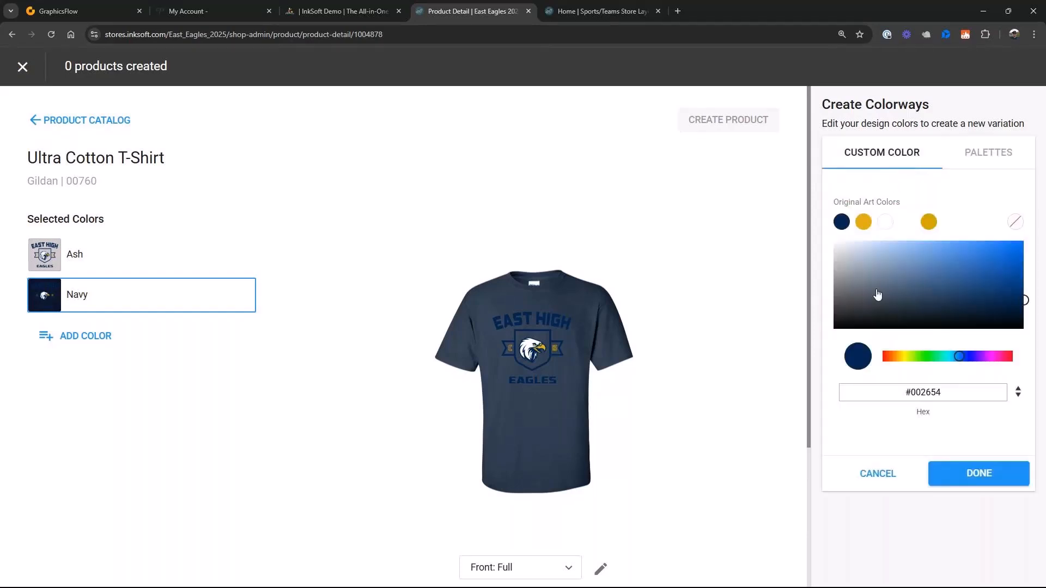
left_click(837, 263)
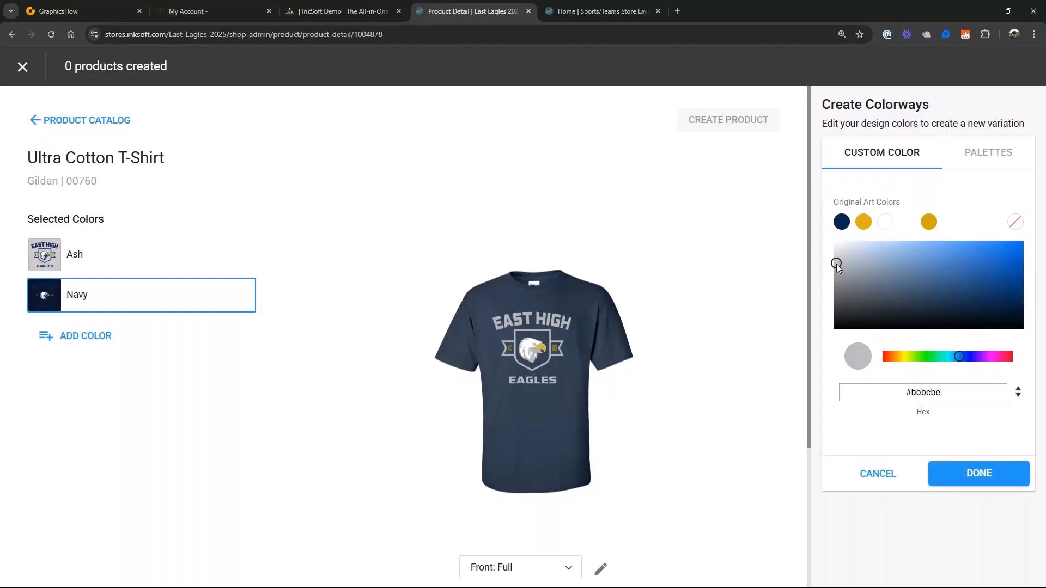
left_click(836, 262)
left_click(836, 257)
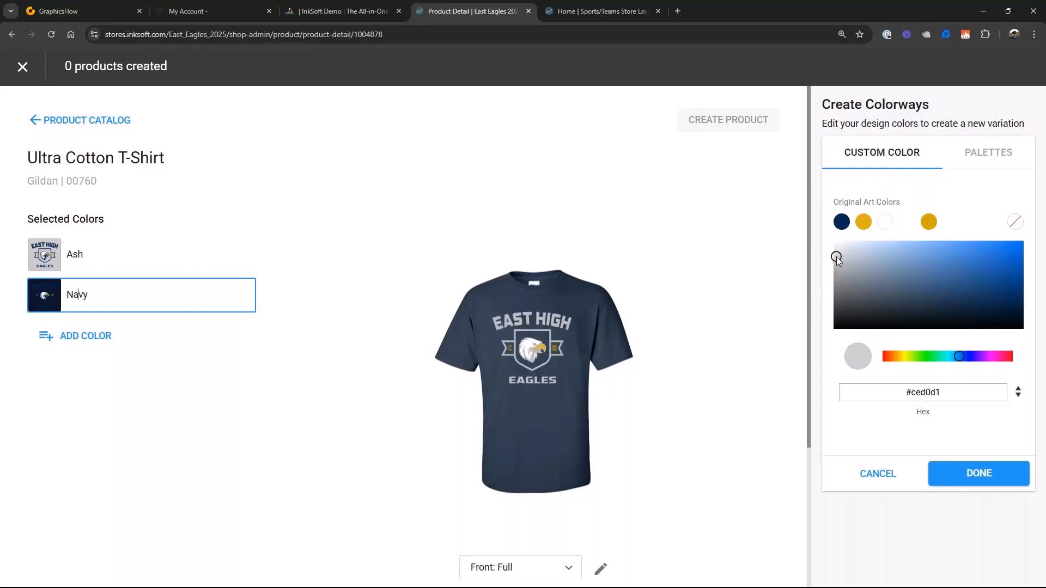
left_click(836, 278)
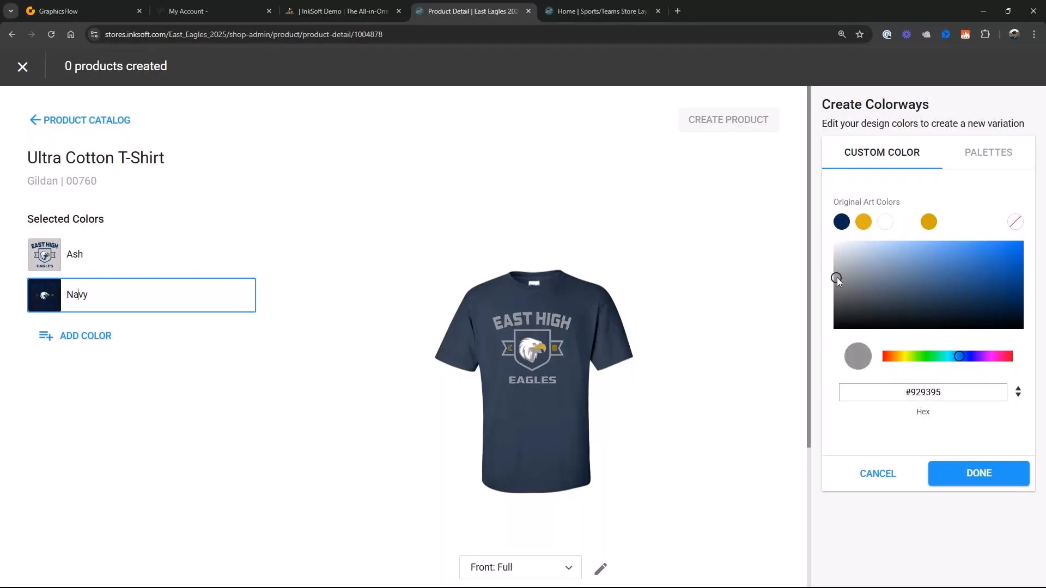
left_click_drag(837, 277, 837, 269)
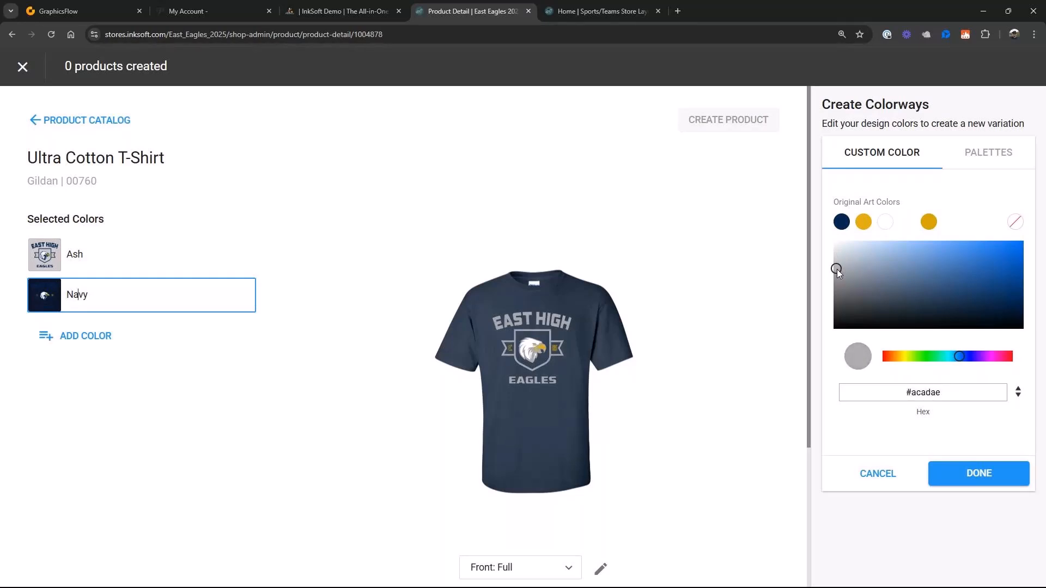
left_click(974, 483)
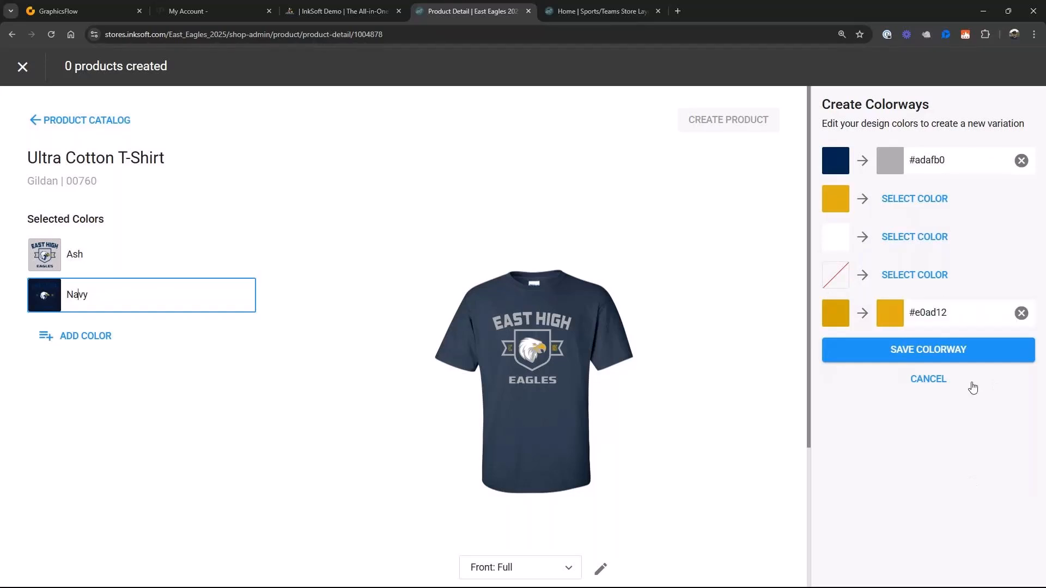
left_click(926, 357)
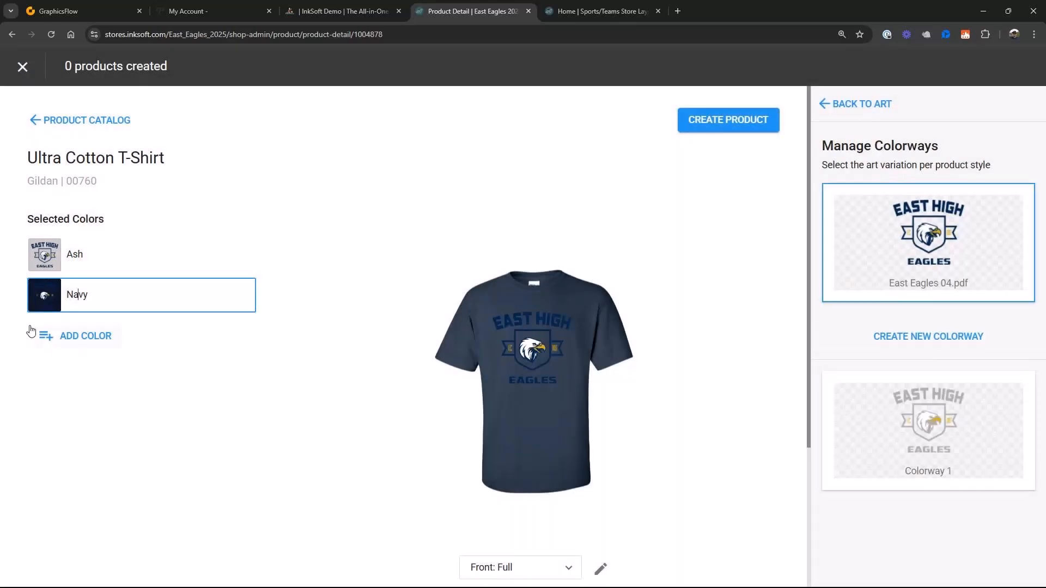
- Apply Colorway 1 to the Navy shirt's art and create the Ultra Cotton T-Shirt product
left_click(846, 423)
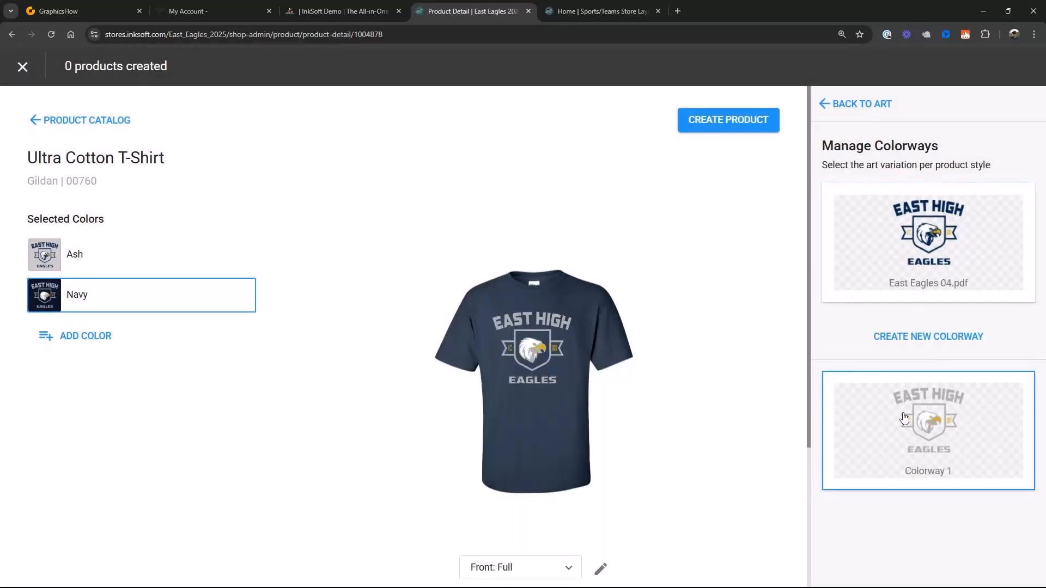
left_click(531, 349)
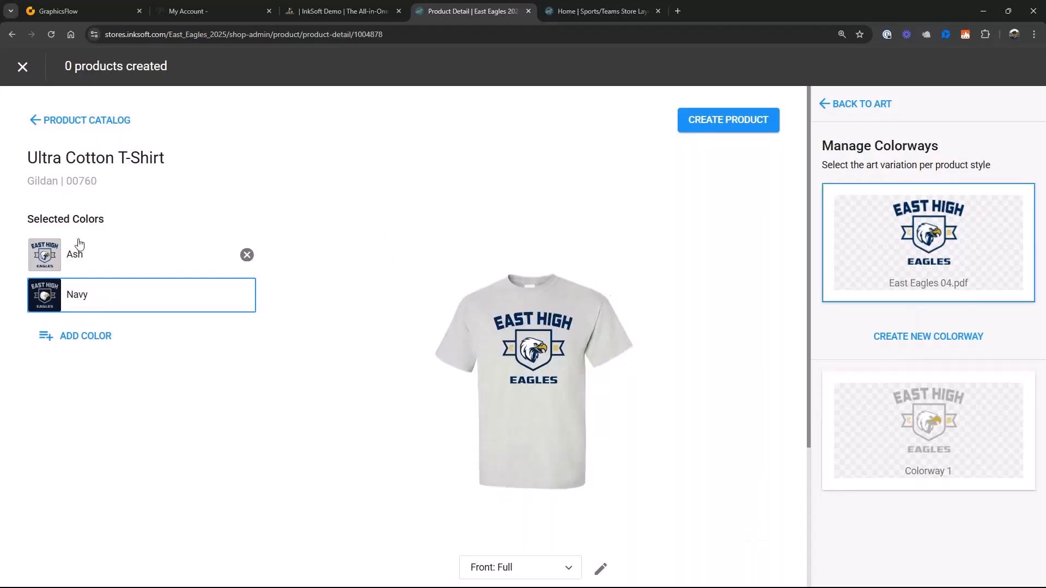
left_click(723, 128)
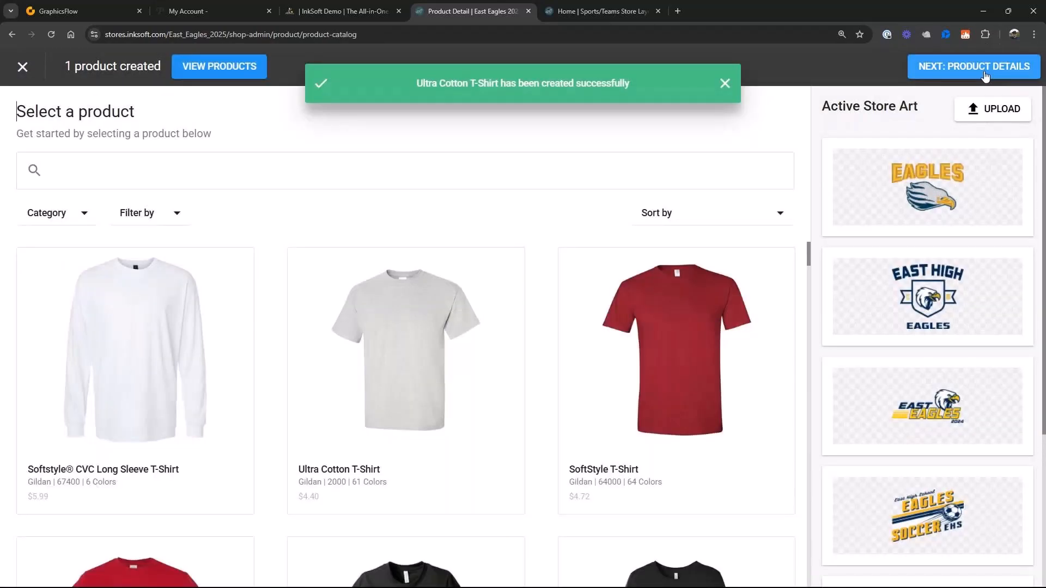
- Proceed to the product details and set the Ultra Cotton T-Shirt's base price to $25
left_click(985, 76)
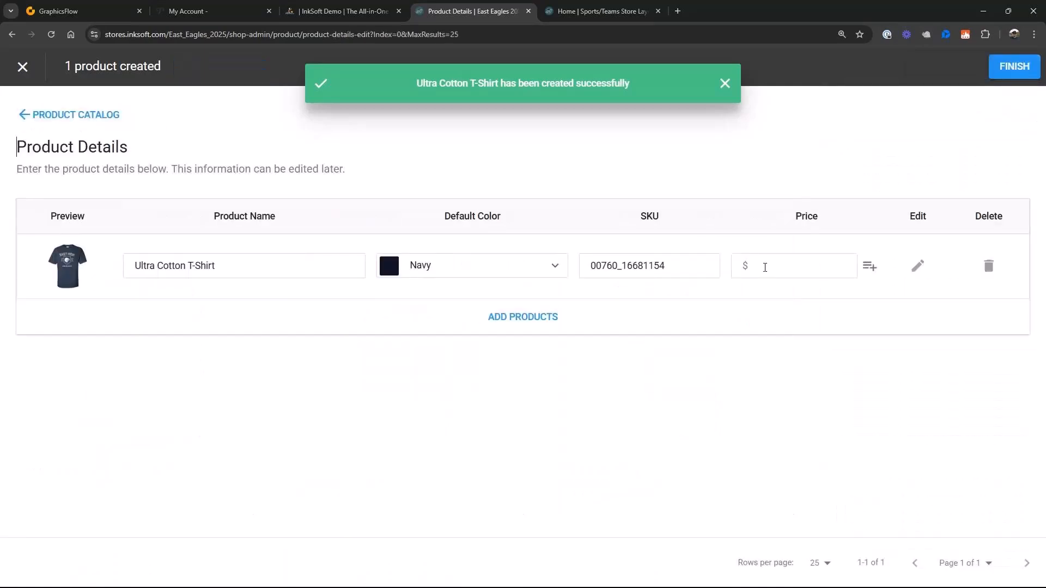
left_click(765, 266)
type("25")
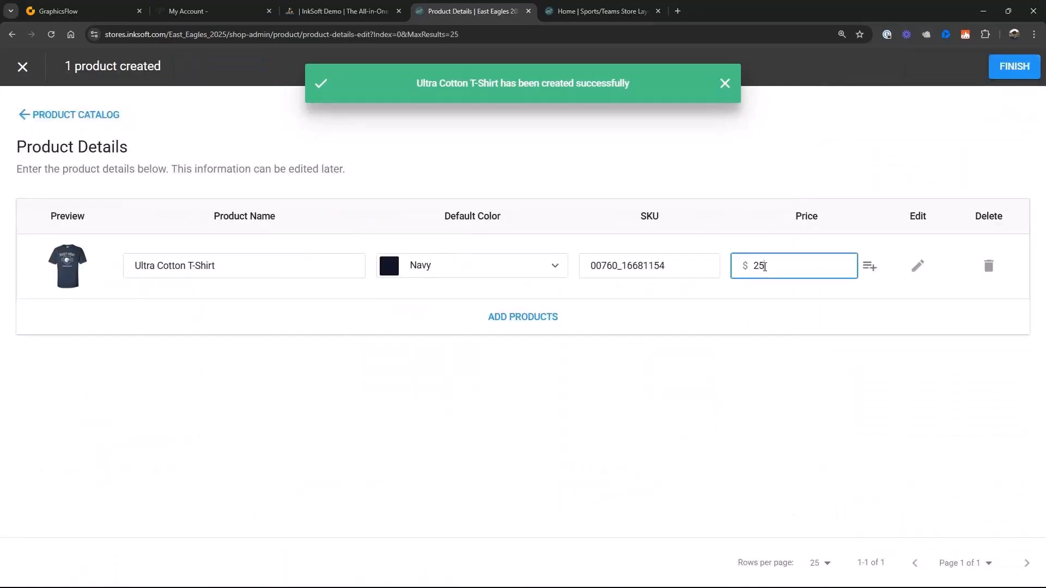
- Set the shirt's size prices to $30 for 2XL and 3XL and $35 for 4XL and 5XL, and finish the product
left_click(870, 266)
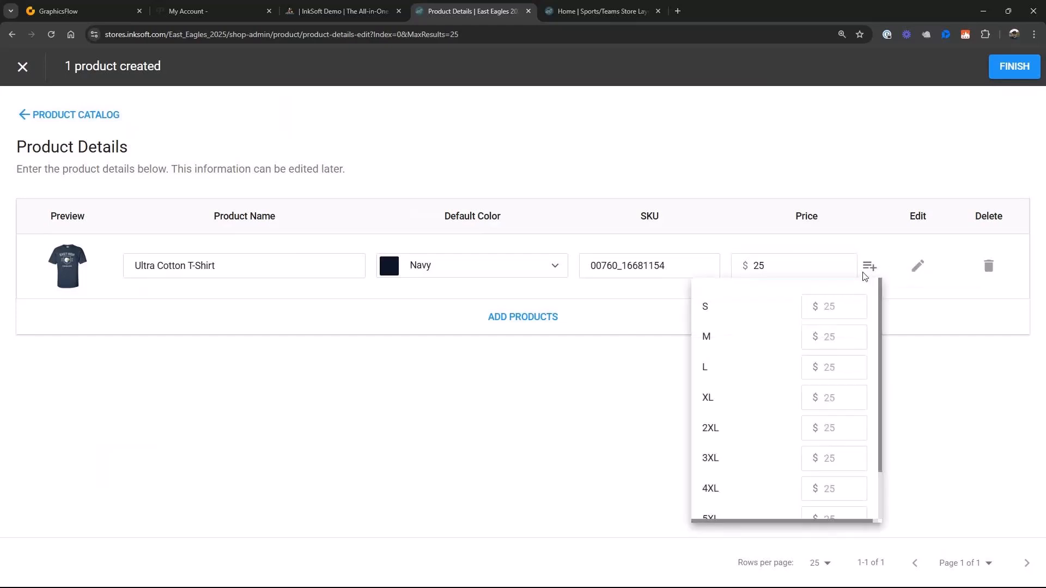
scroll(812, 327, "down", 2)
left_click(843, 375)
type("30")
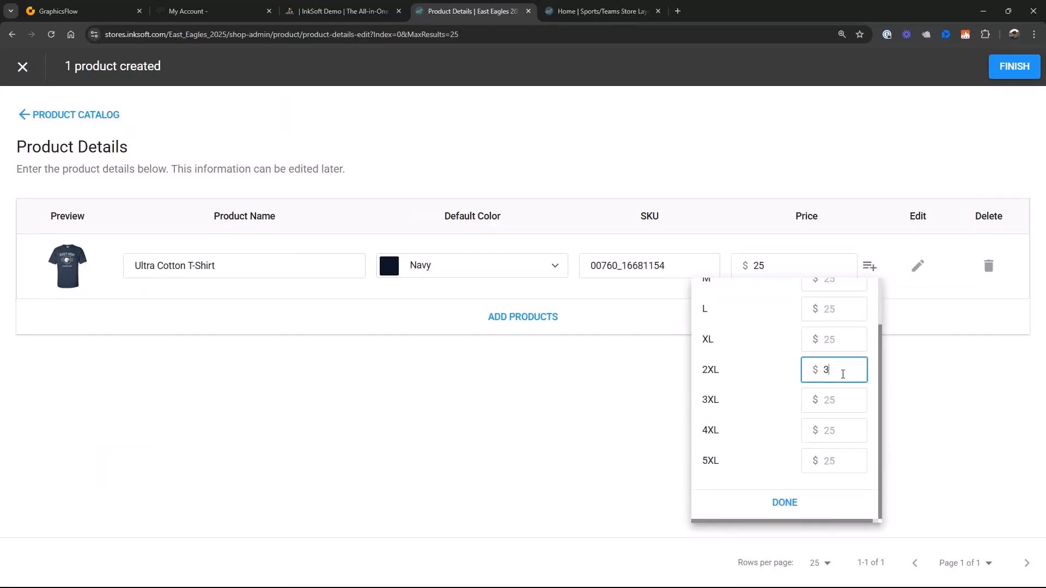
left_click(844, 396)
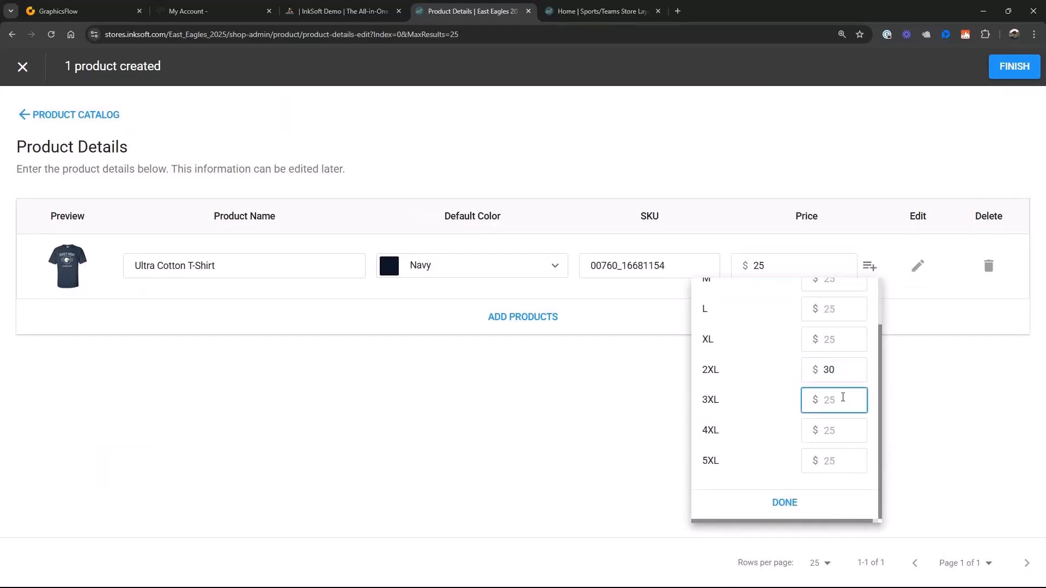
type("30")
left_click(849, 430)
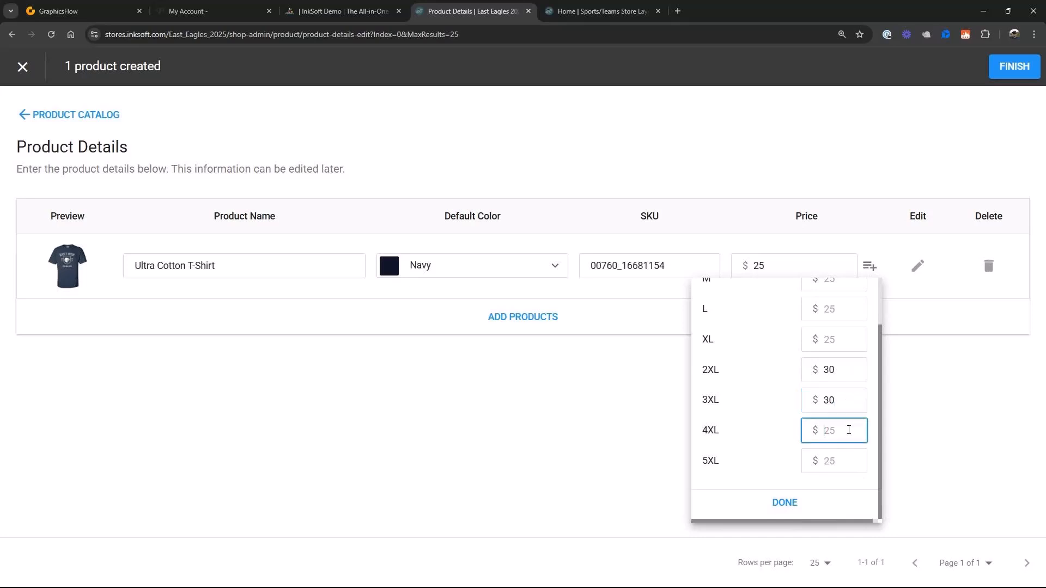
type("35")
left_click(843, 460)
type("35")
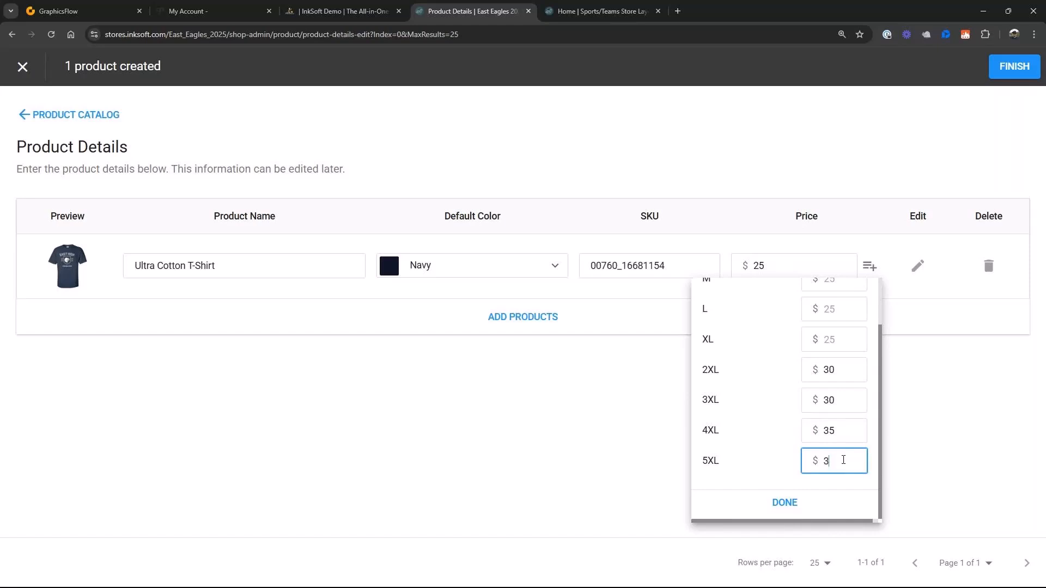
left_click(783, 504)
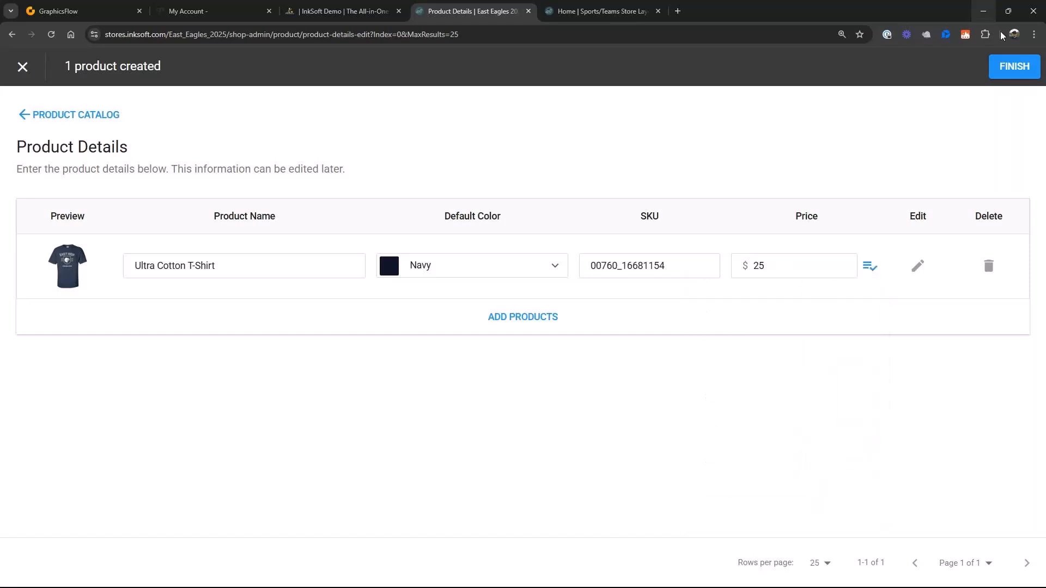
left_click(1015, 66)
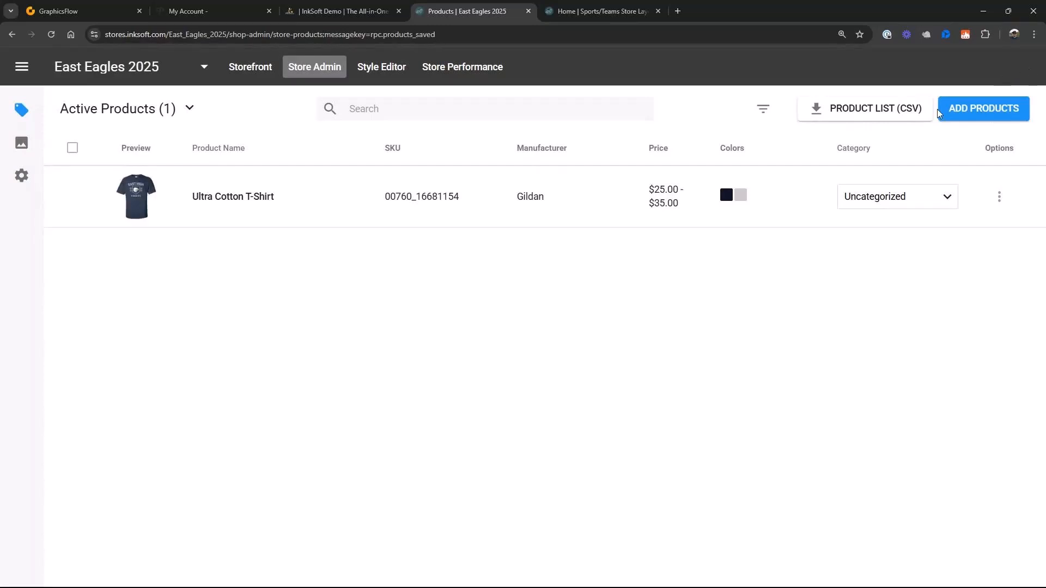
- Start creating another new store product, using the Richardson Snapback Trucker Cap as the blank
left_click(968, 115)
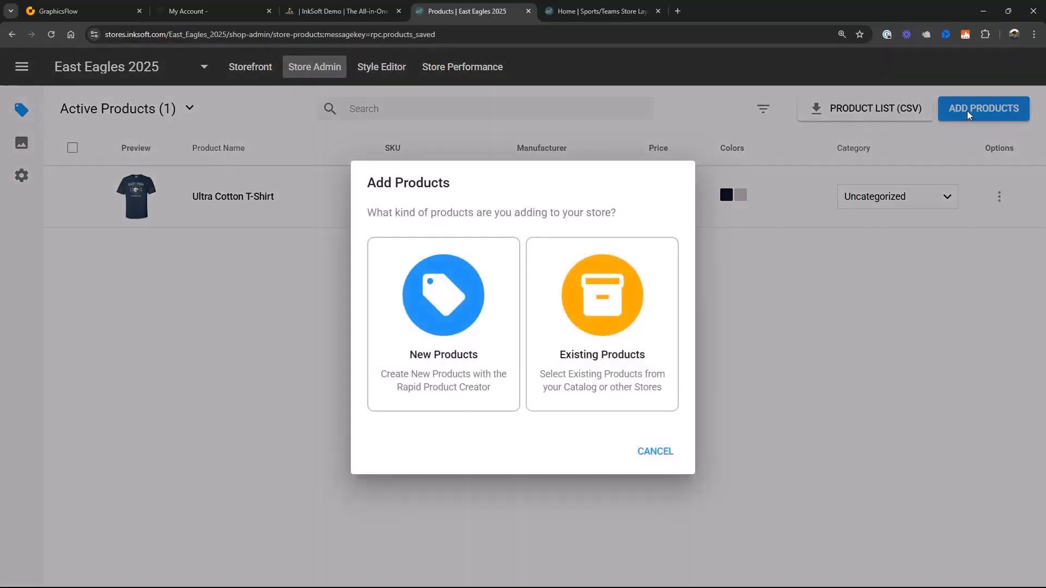
left_click(441, 319)
scroll(644, 338, "down", 5)
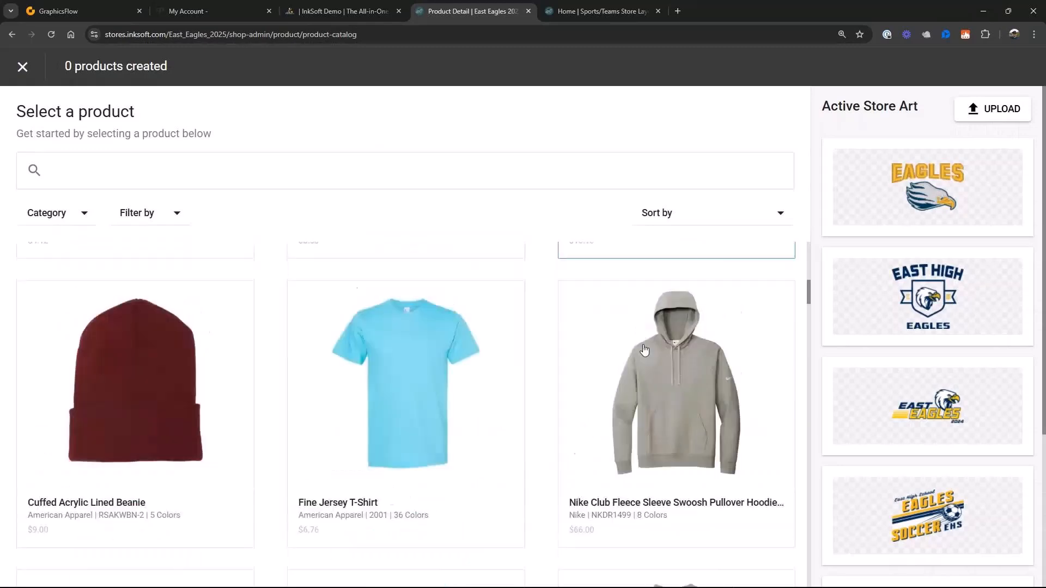
scroll(644, 350, "down", 15)
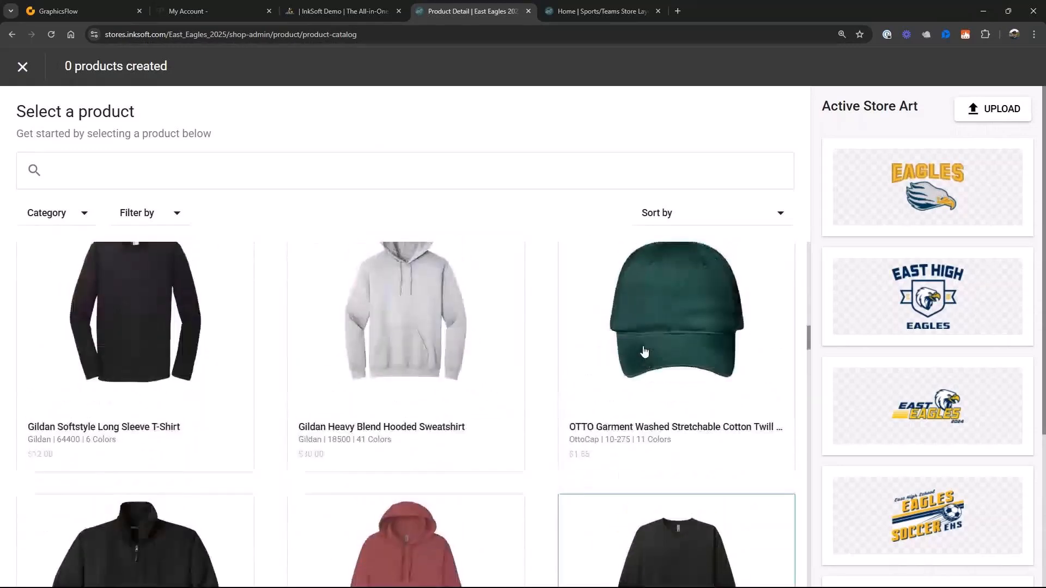
scroll(644, 352, "down", 8)
scroll(600, 363, "up", 4)
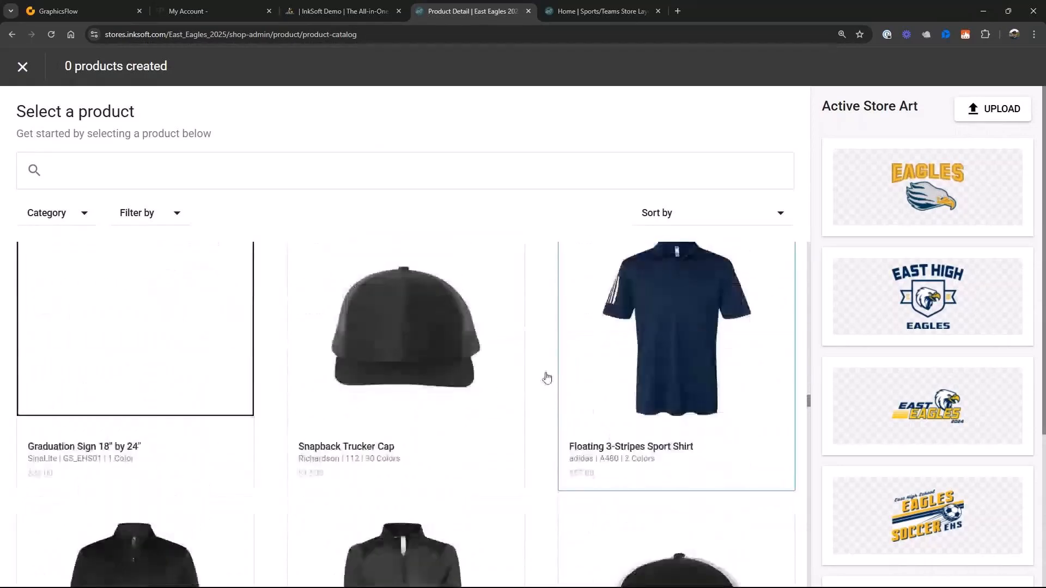
left_click(411, 353)
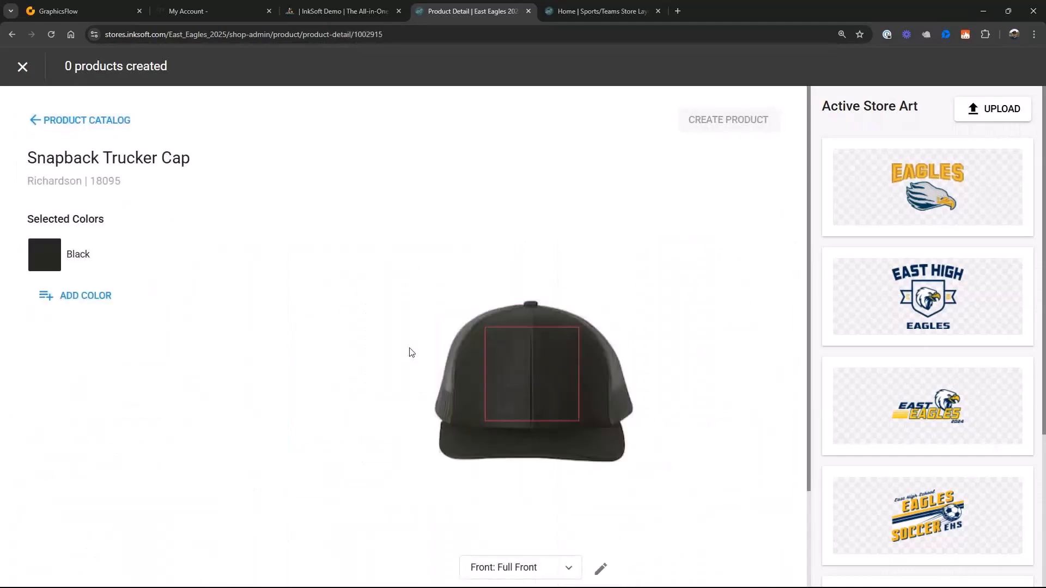
- Add Charcoal Navy as a cap color and remove Black from the selected colors
left_click(81, 299)
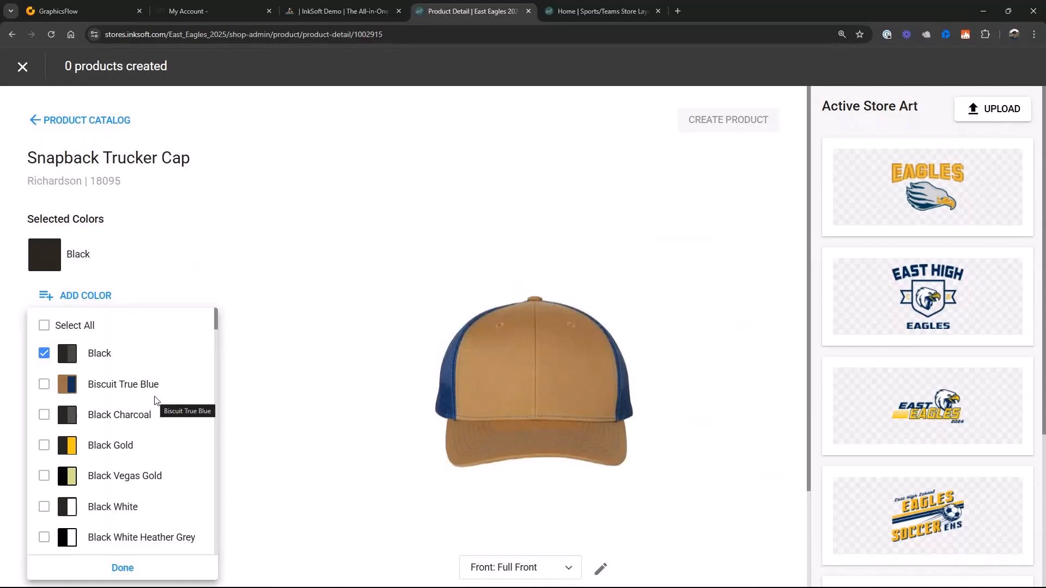
scroll(157, 402, "down", 6)
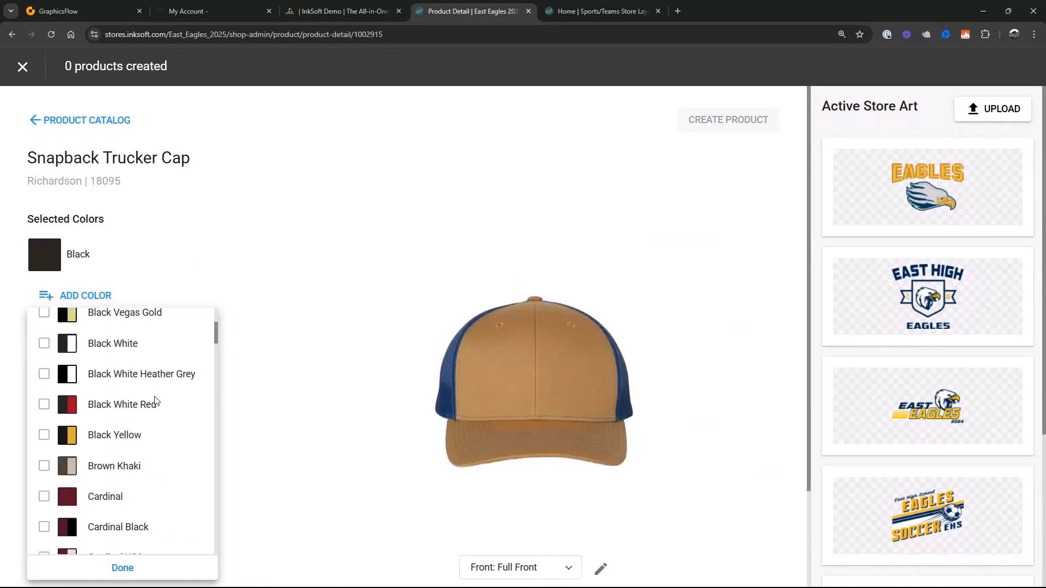
scroll(157, 402, "down", 2)
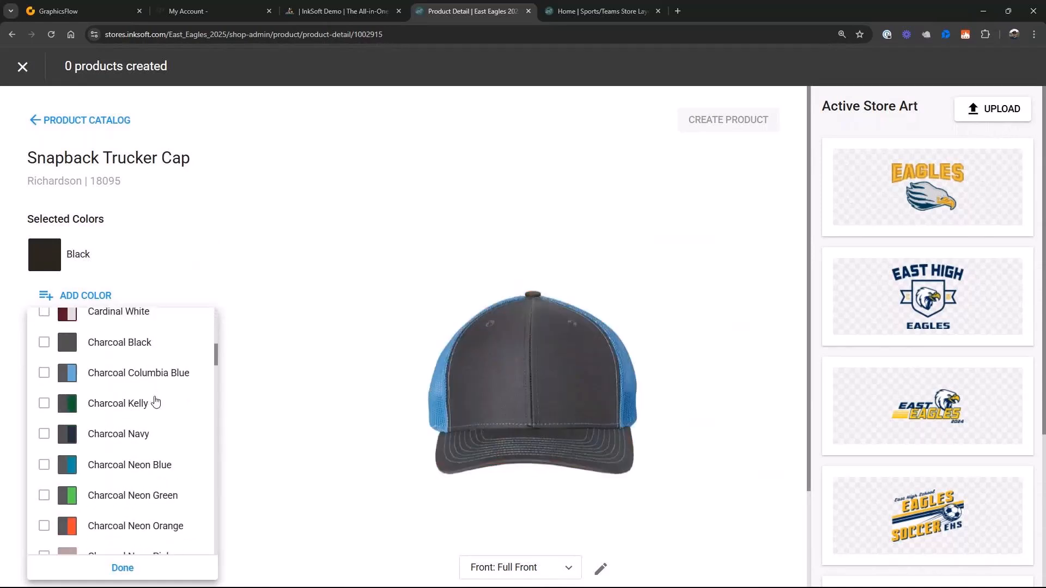
left_click(44, 408)
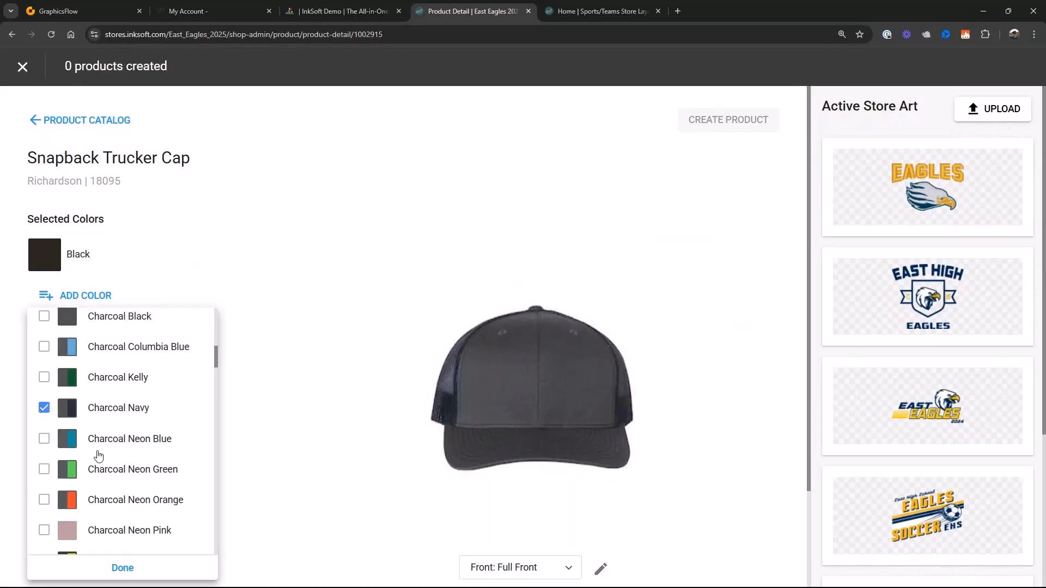
left_click(130, 566)
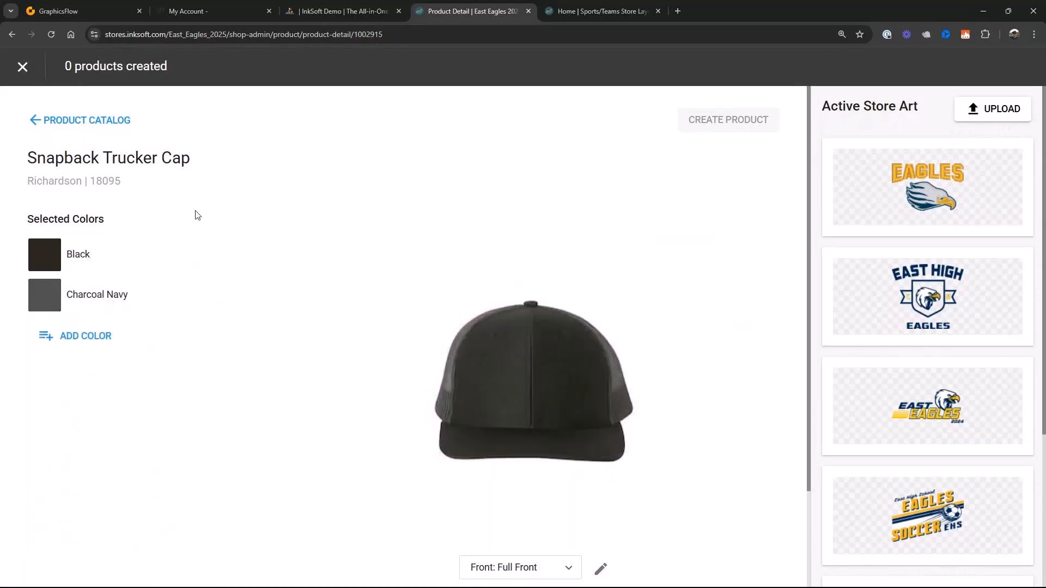
mouse_move(82, 263)
left_click(247, 255)
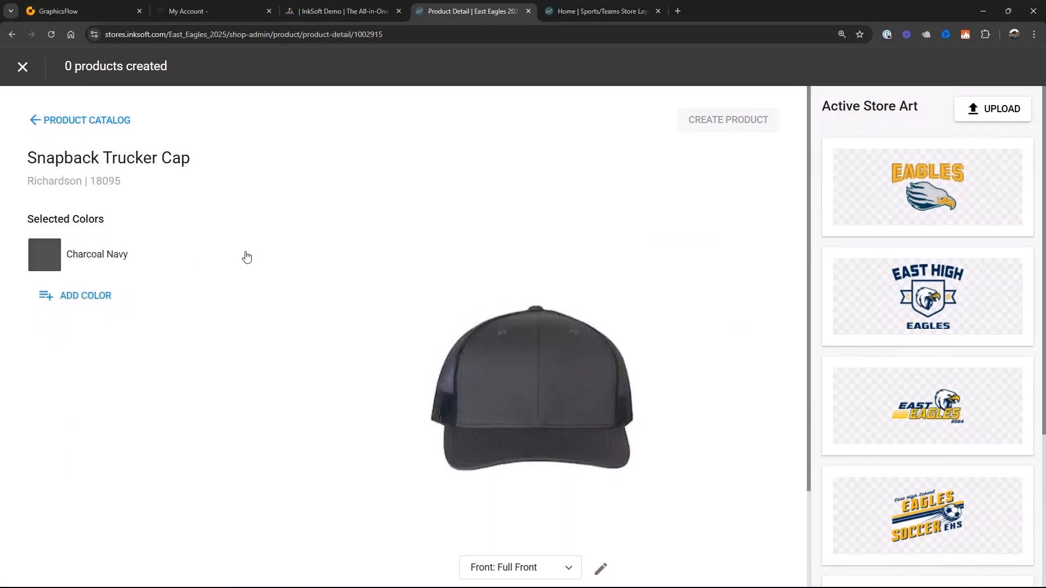
- Place the East Eagles DST.dst art on the cap's full front and shift it slightly within the print area
left_click(934, 174)
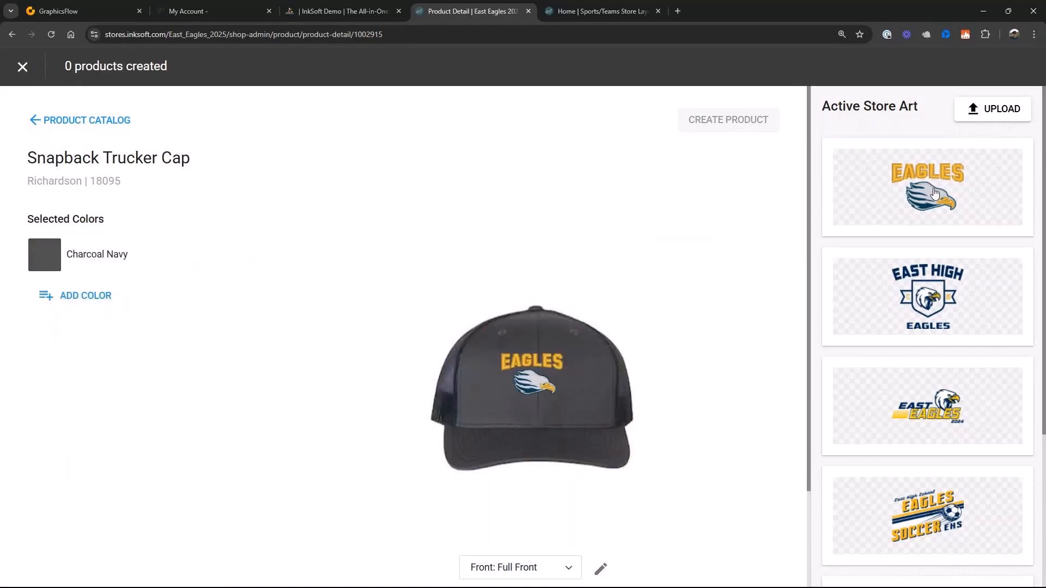
left_click(934, 174)
left_click_drag(546, 381, 548, 378)
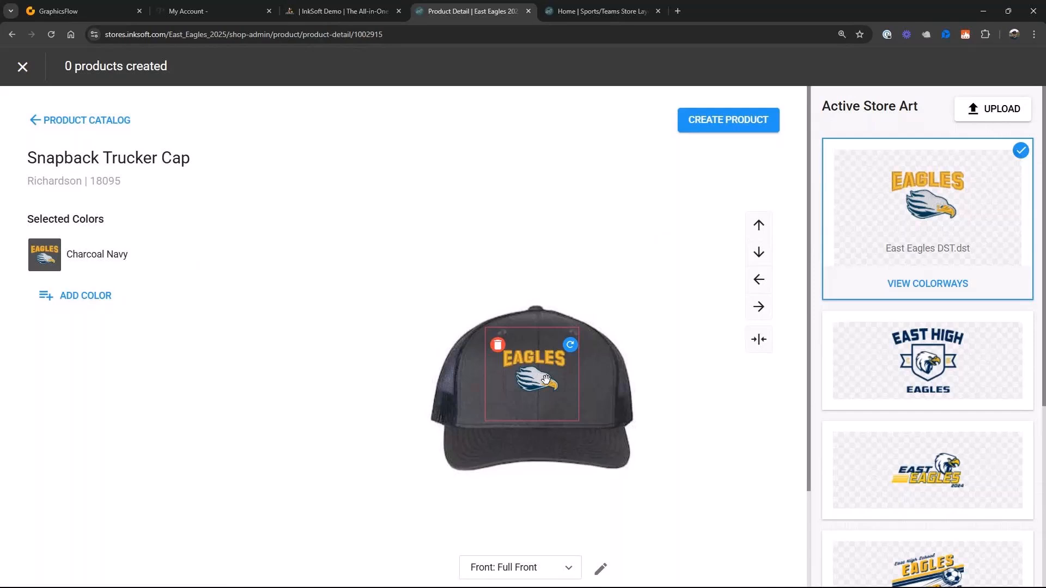
- Create and save a new colorway of the cap art with the eagle's navy areas changed to thread 0112 Leadville
left_click(928, 284)
left_click(922, 337)
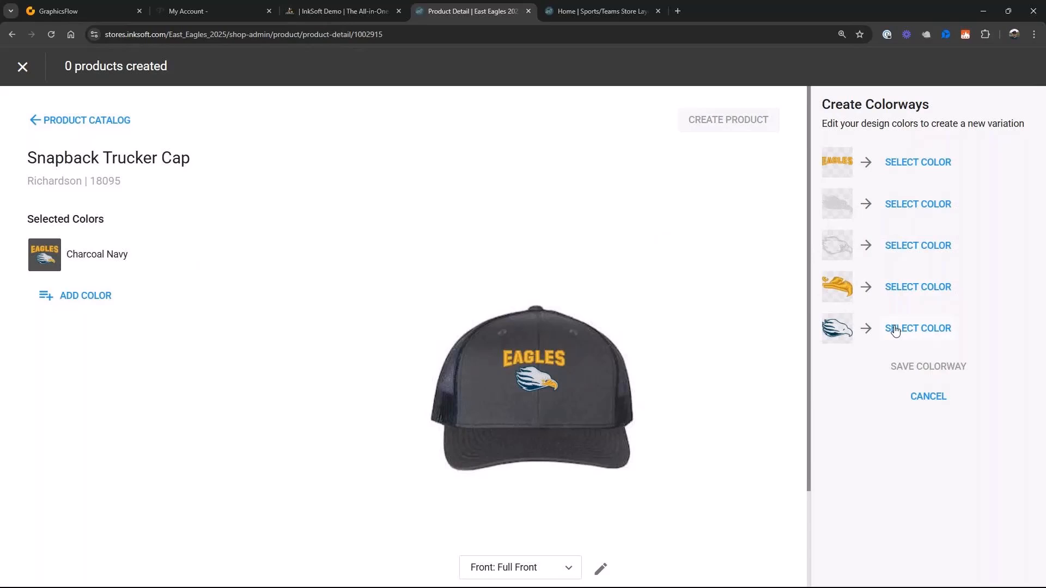
left_click(895, 330)
scroll(927, 384, "down", 3)
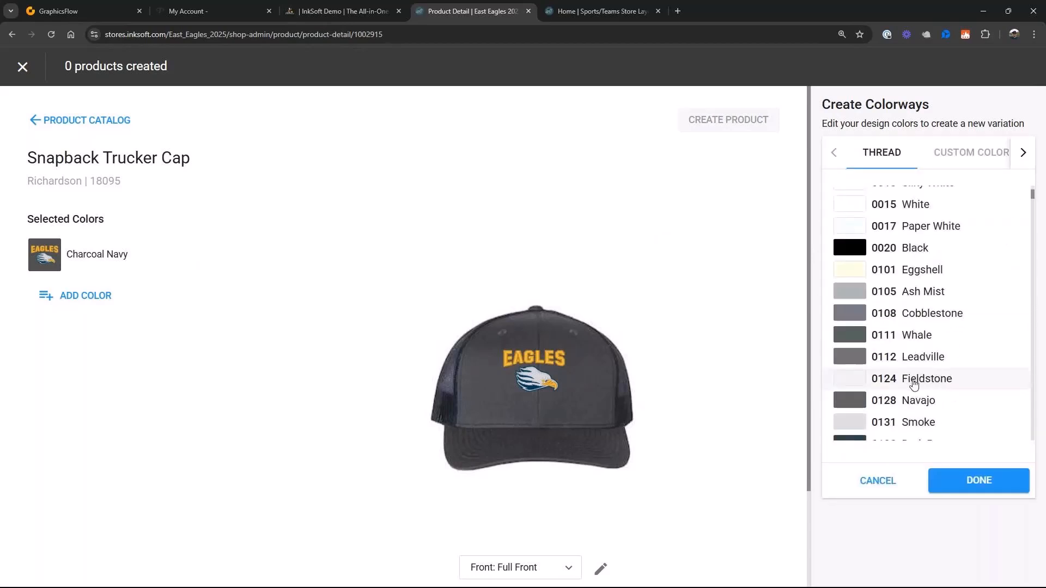
left_click(859, 361)
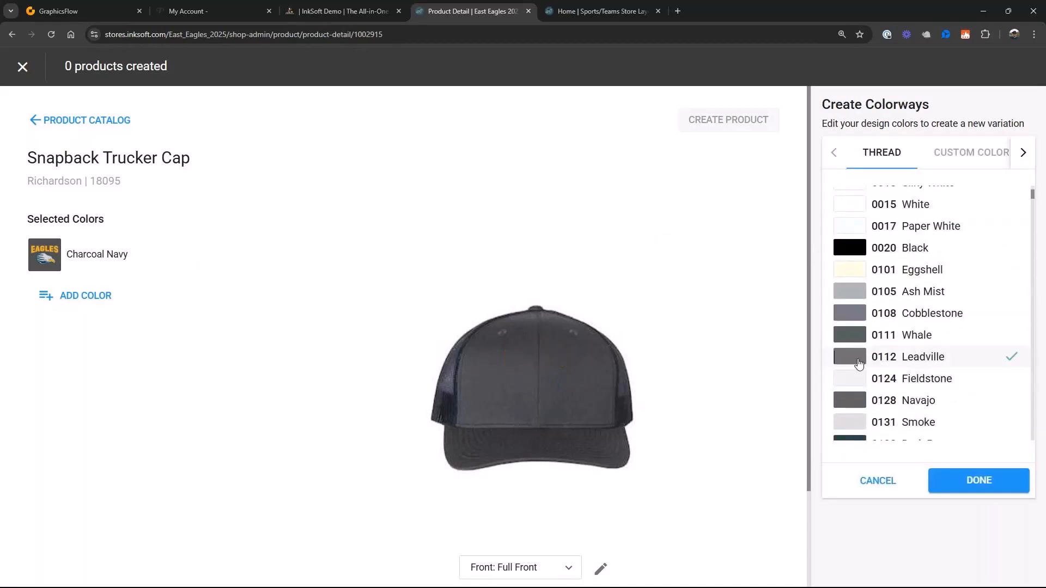
left_click(939, 475)
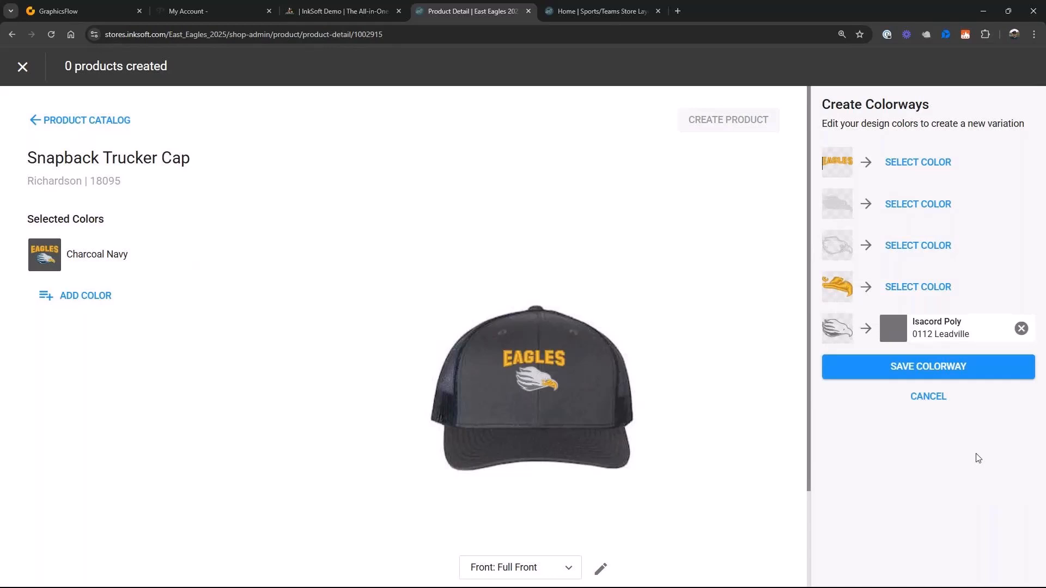
left_click(907, 370)
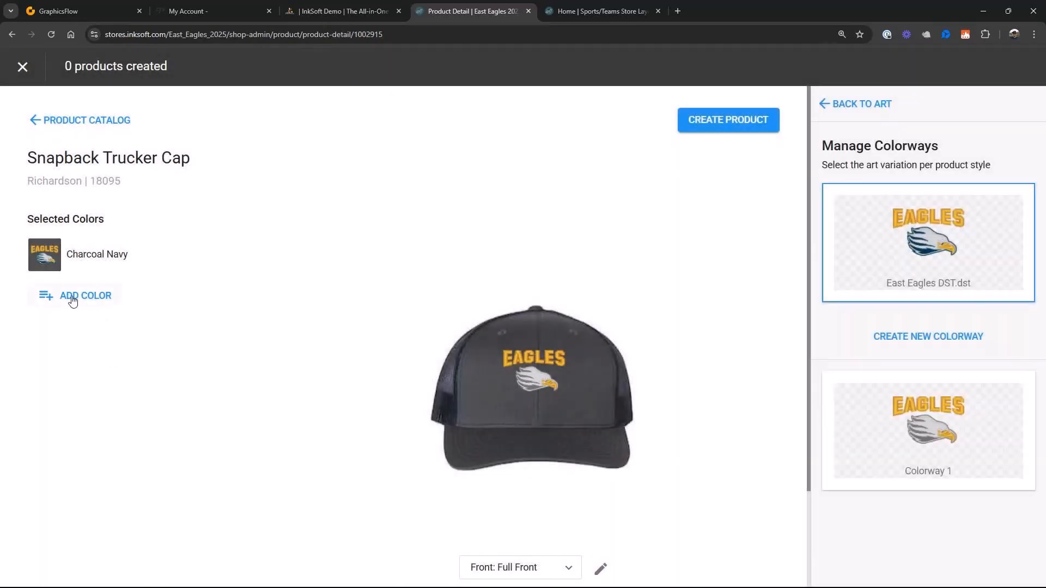
- Add Heather Grey Navy as a cap color, assigning Colorway 1 to Charcoal Navy and the original East Eagles DST.dst art to Heather Grey Navy
left_click(73, 301)
scroll(110, 462, "down", 3)
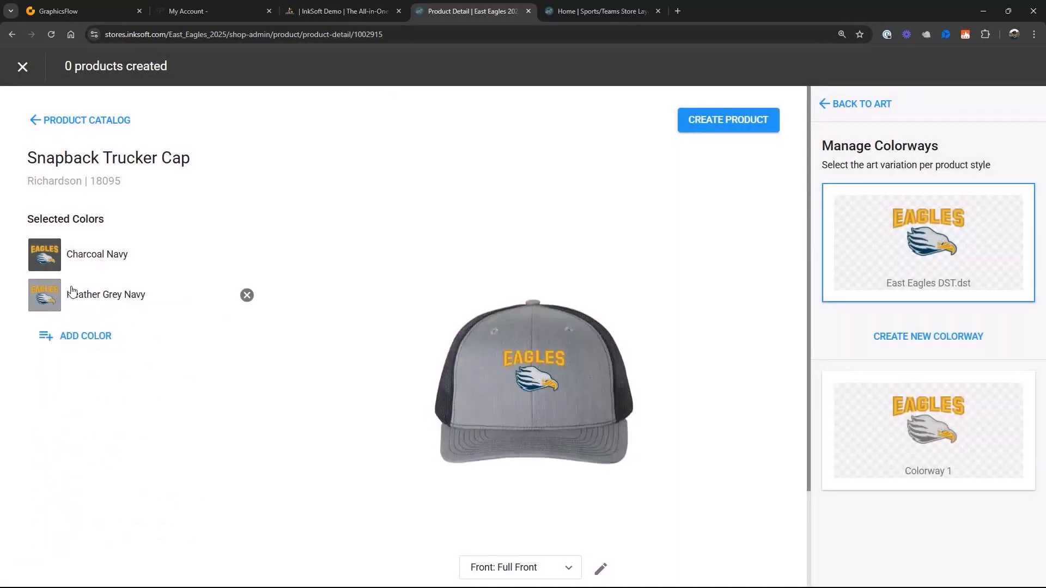
left_click(73, 294)
left_click(949, 439)
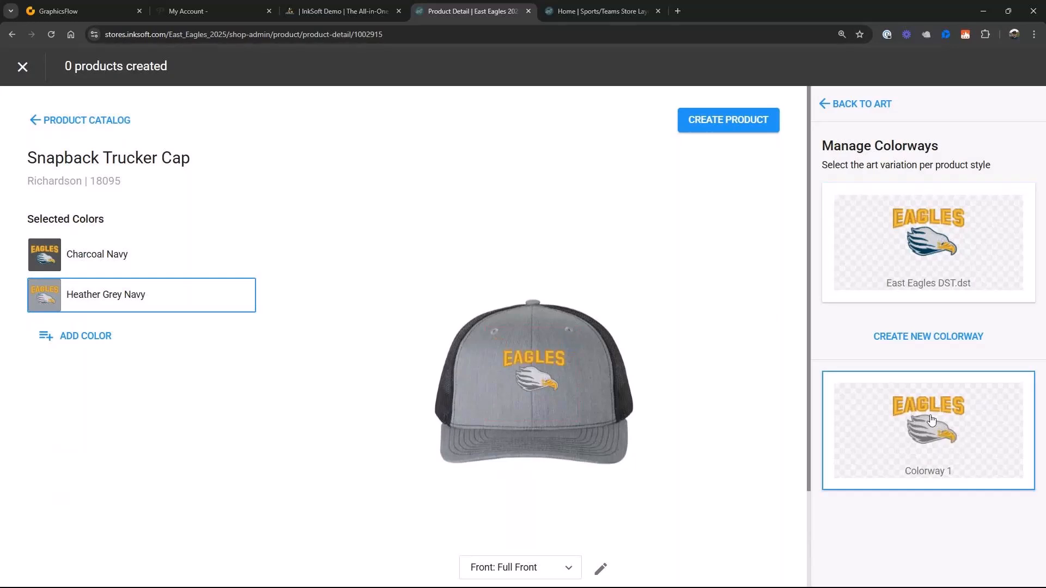
left_click(44, 265)
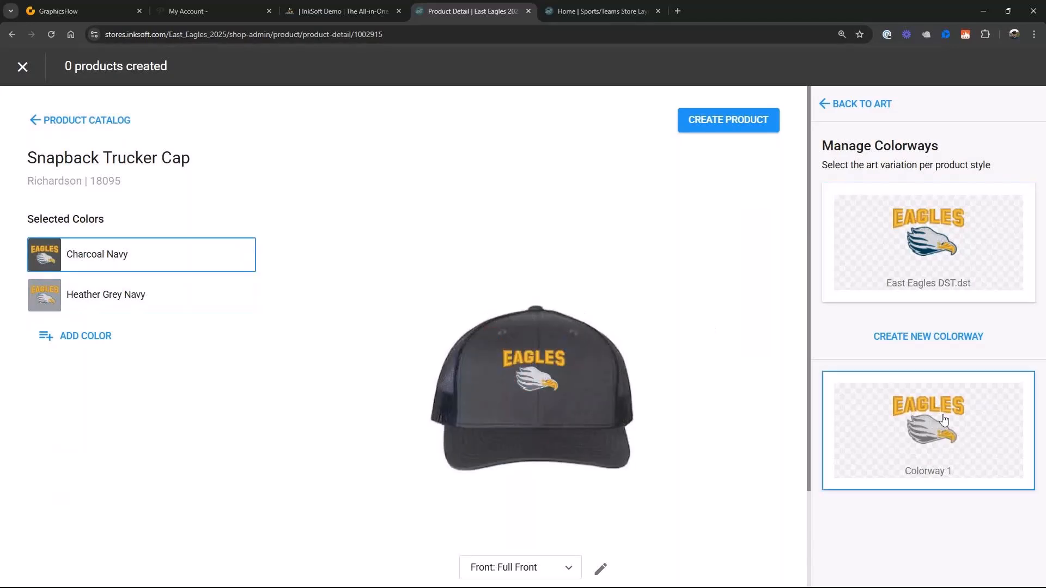
left_click(111, 295)
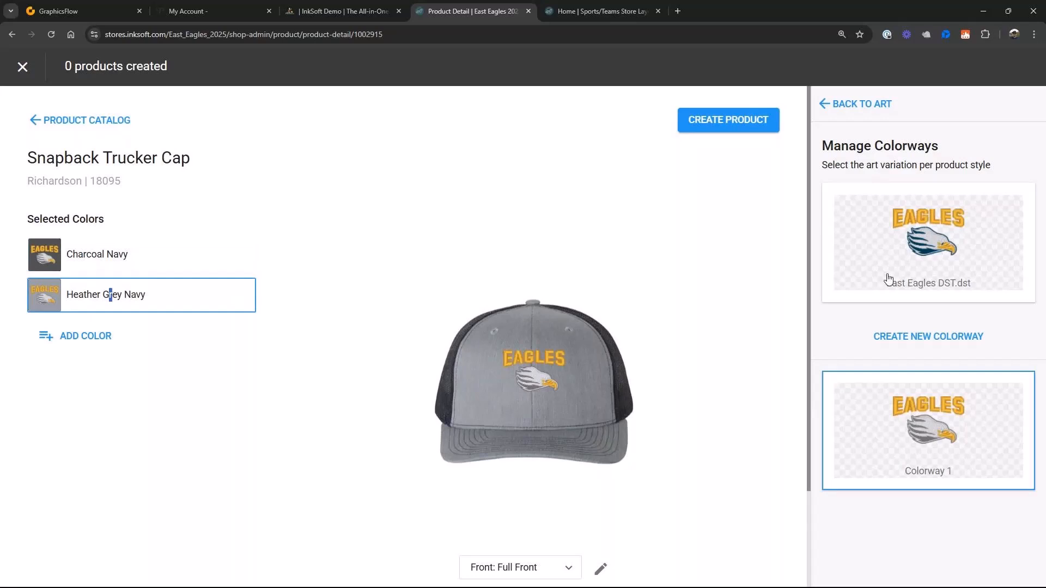
- Create the Snapback Trucker Cap product with a price of $30, finish it, and open the store's style editor
left_click(692, 120)
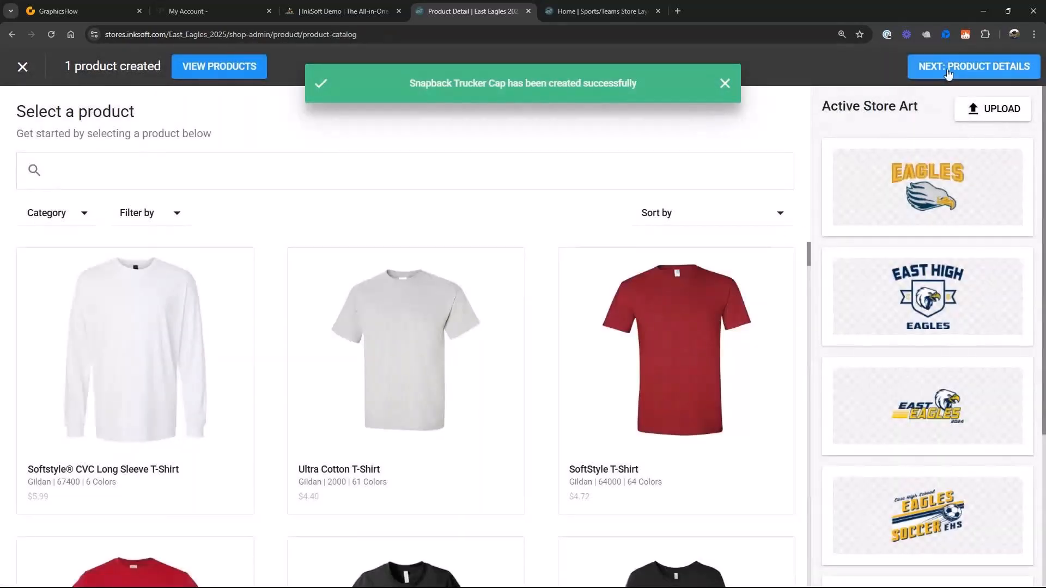
left_click(948, 67)
left_click(768, 261)
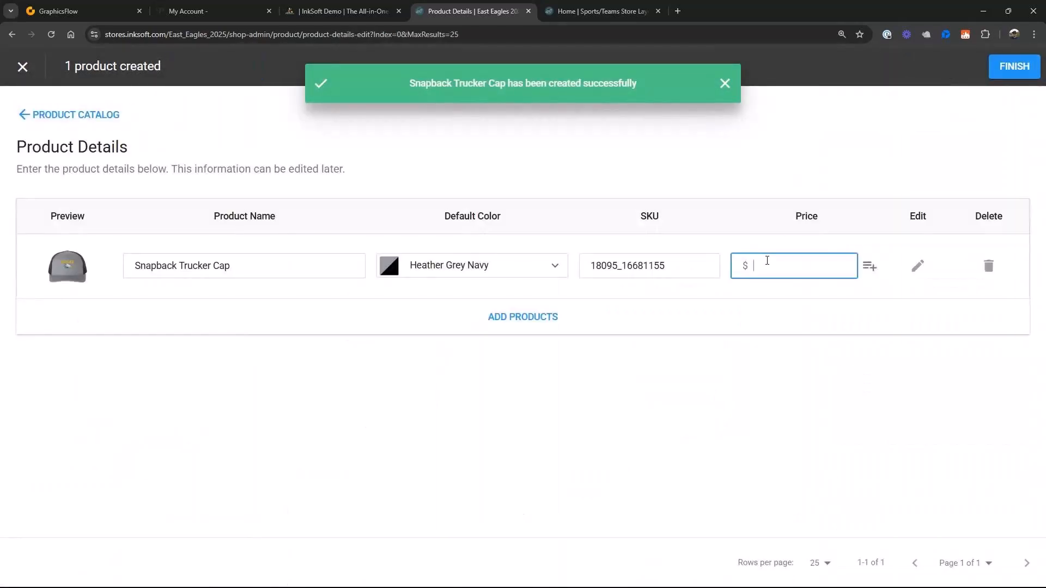
type("30")
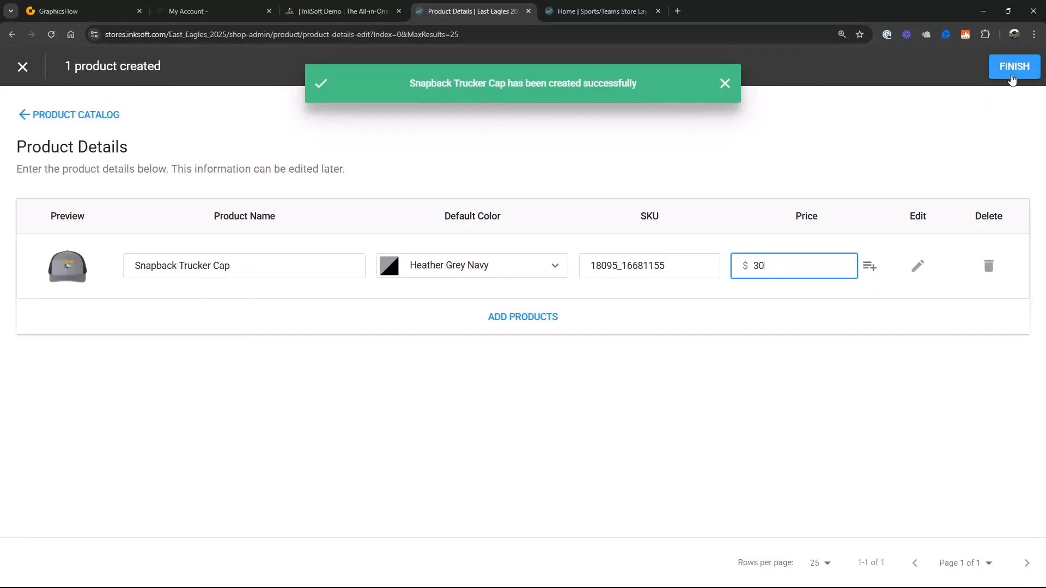
left_click(1012, 76)
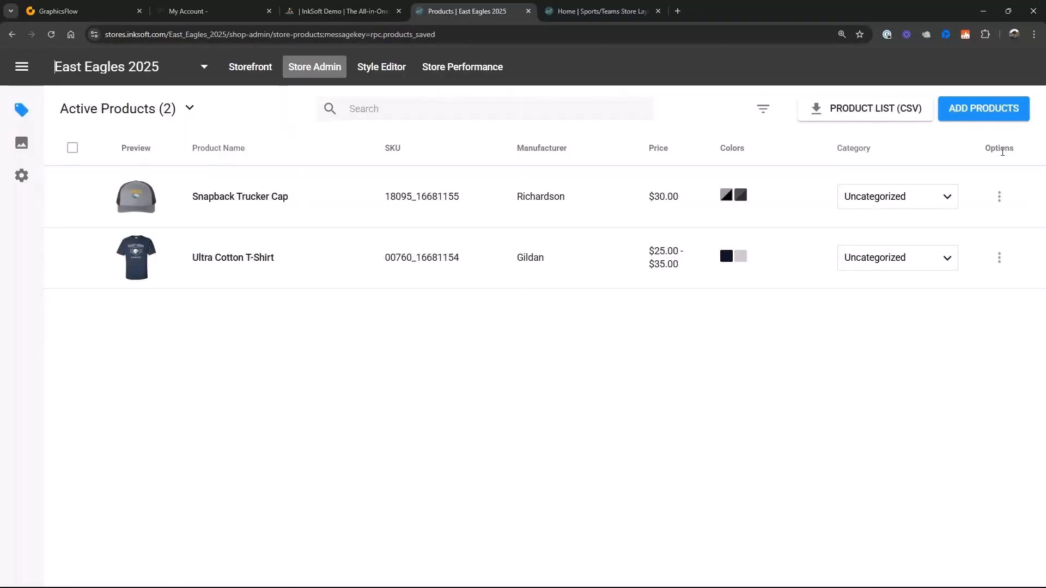
left_click(382, 70)
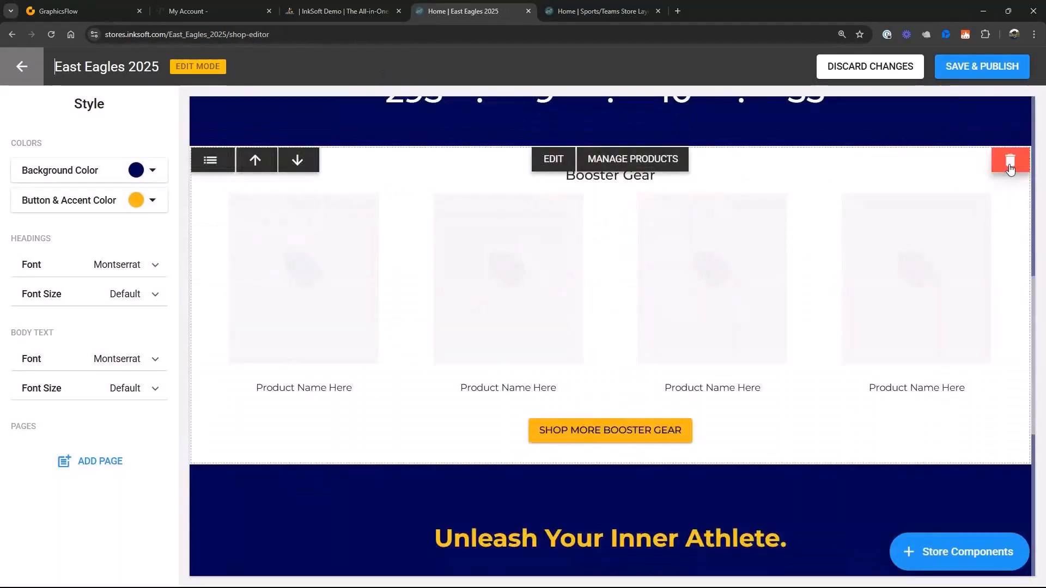
- Feature the Ultra Cotton T-Shirt and Snapback Trucker Cap in the Booster Gear component, with the T-shirt first
left_click(642, 162)
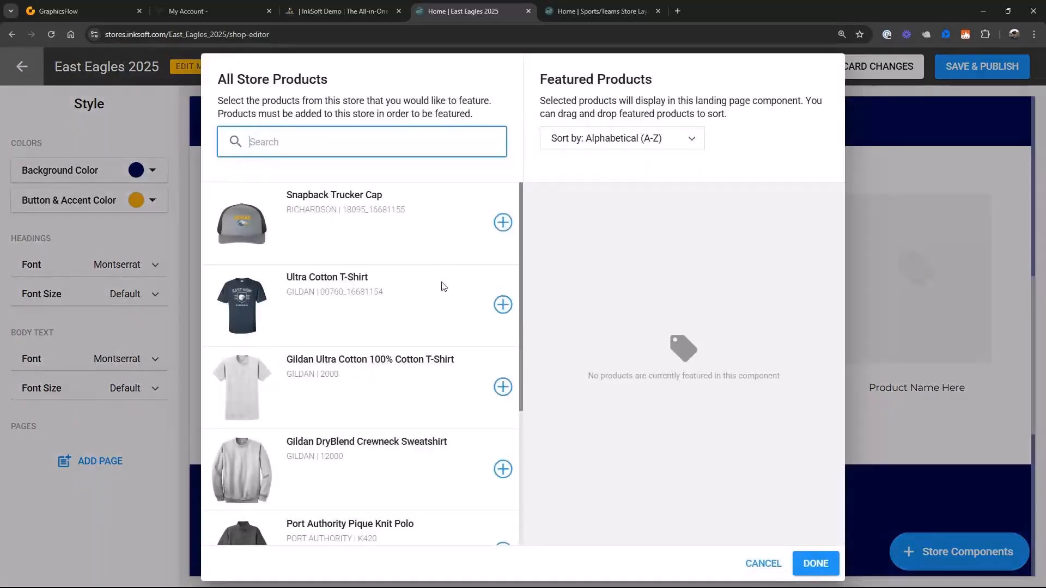
left_click(503, 222)
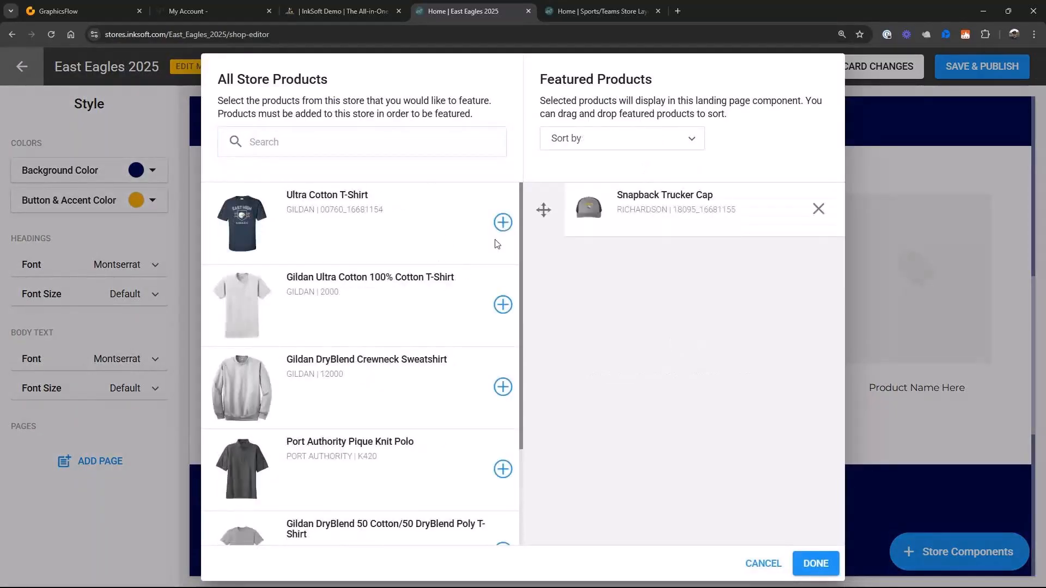
left_click(503, 223)
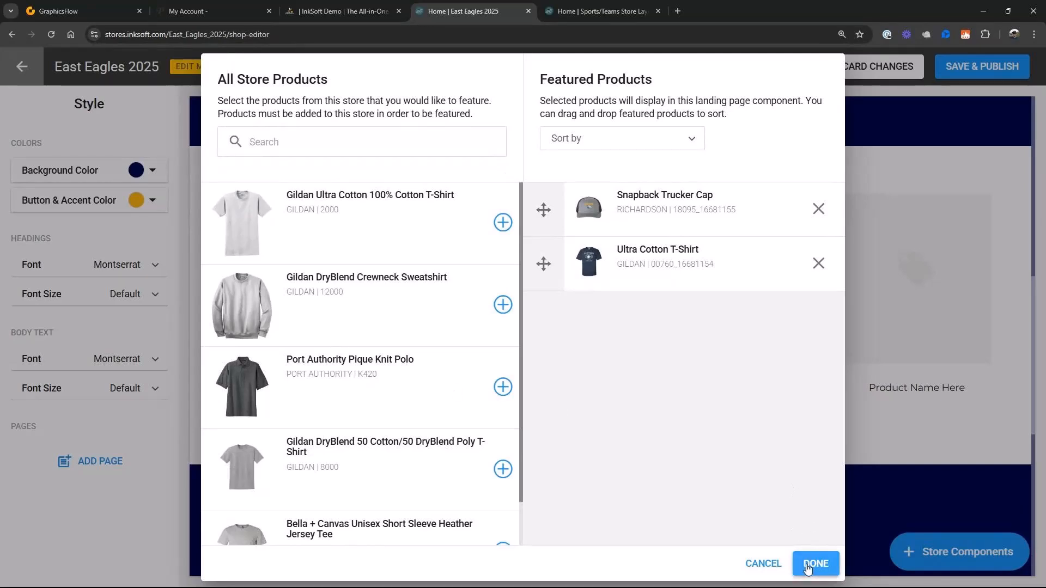
left_click_drag(542, 256, 544, 211)
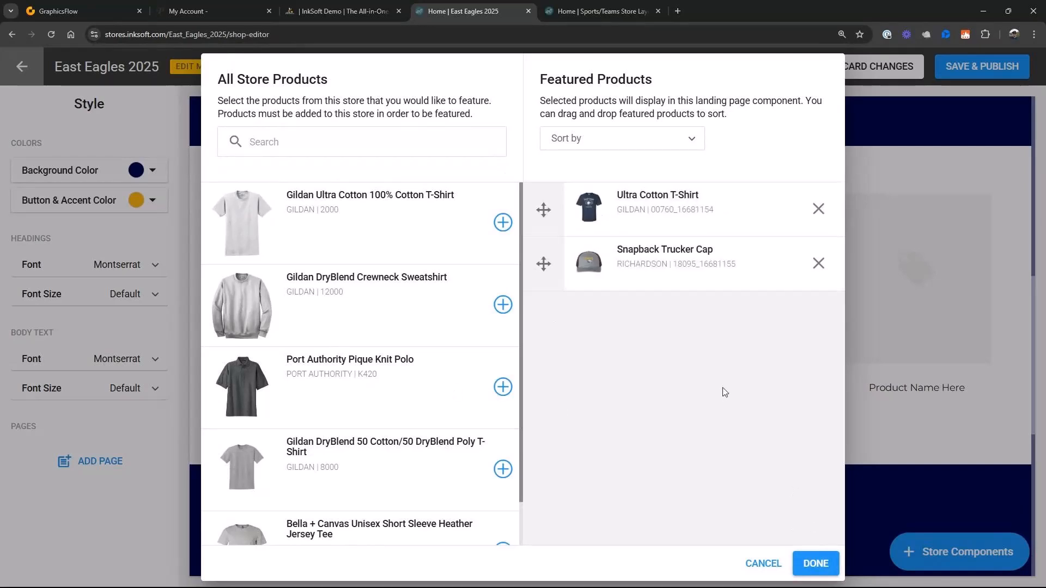
left_click(815, 562)
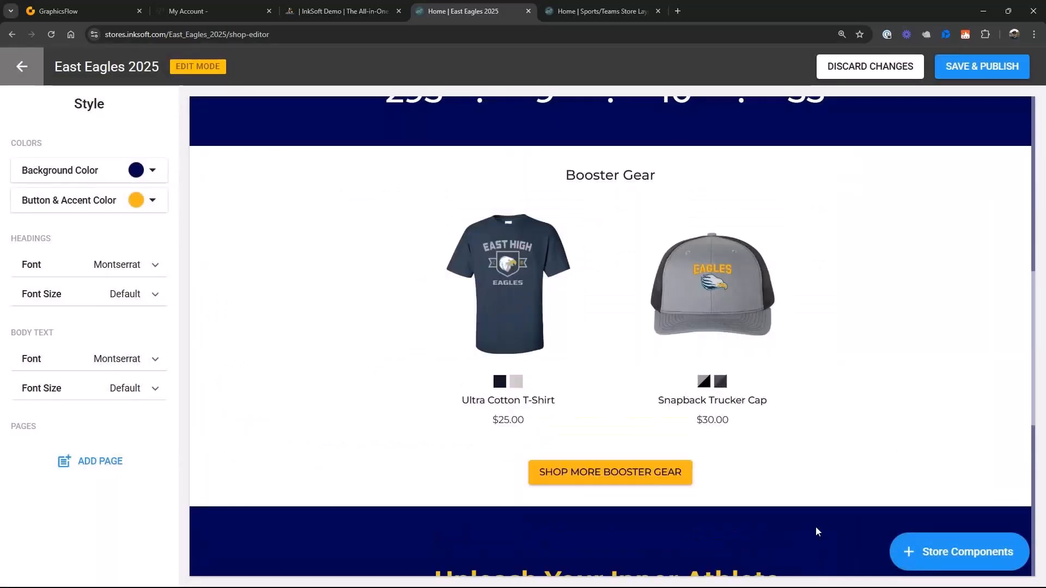
- Remove the Booster Gear component from the store's home page
mouse_move(939, 252)
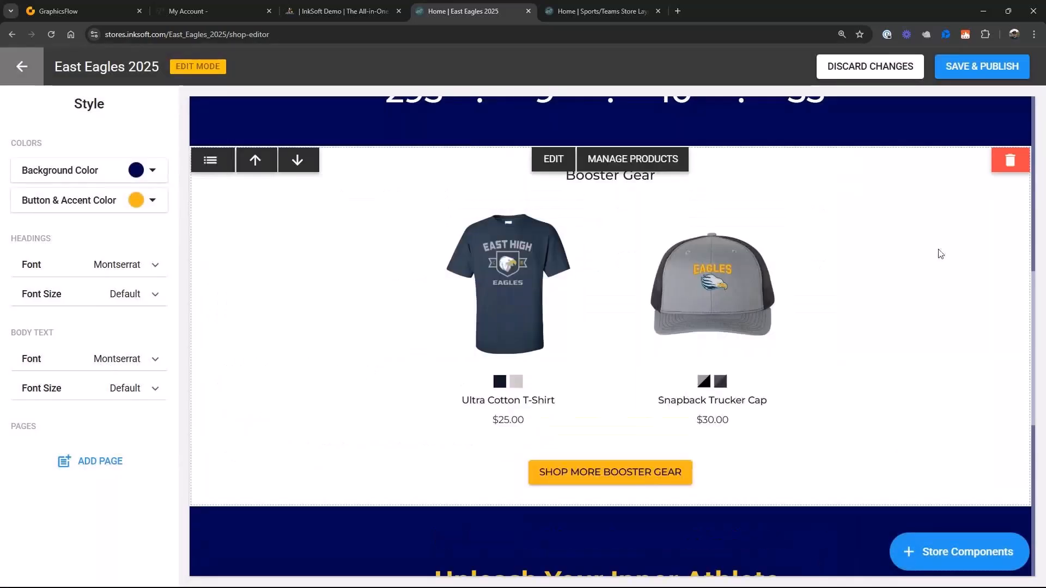
left_click(1008, 164)
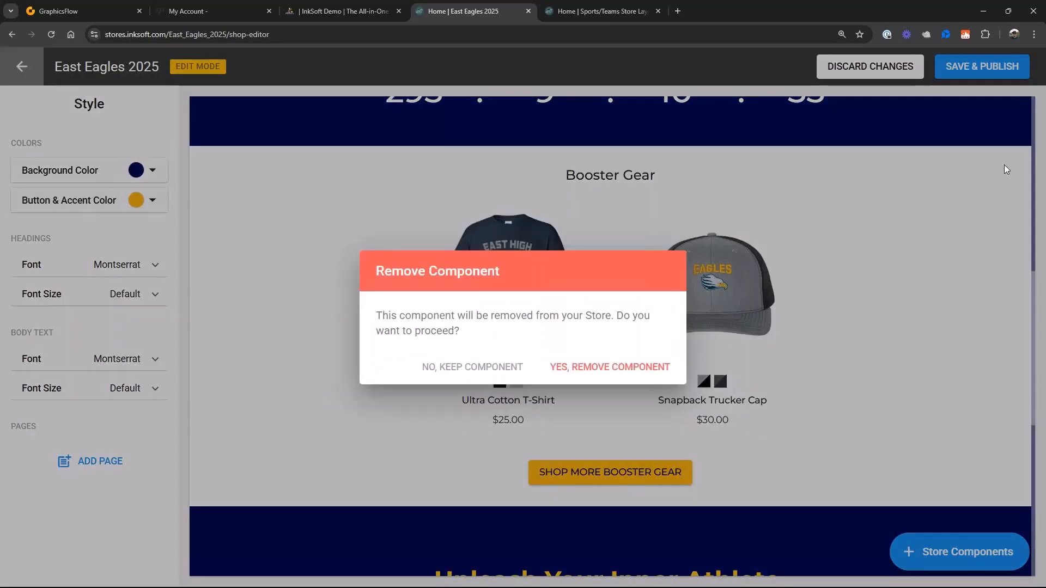
left_click(606, 369)
- Add the two-product Featured Products component, Layout 2, to the home page, starting from scratch
left_click(959, 564)
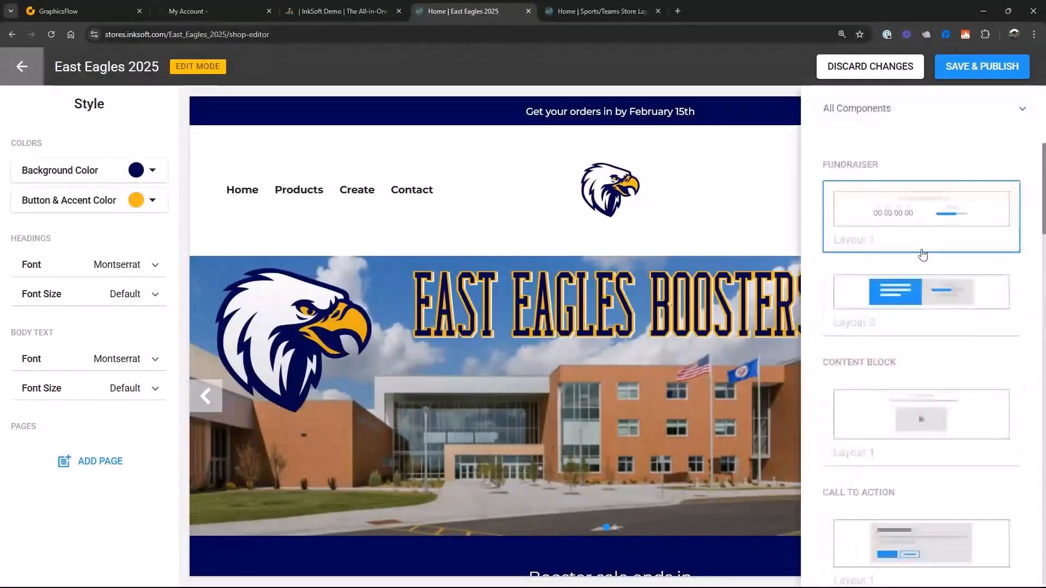
scroll(957, 444, "down", 8)
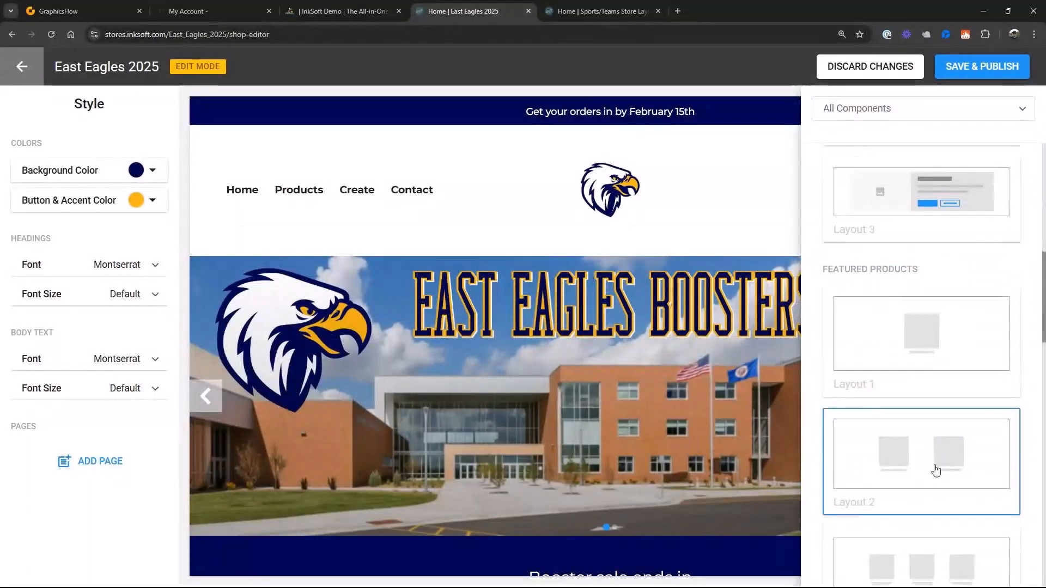
left_click(934, 467)
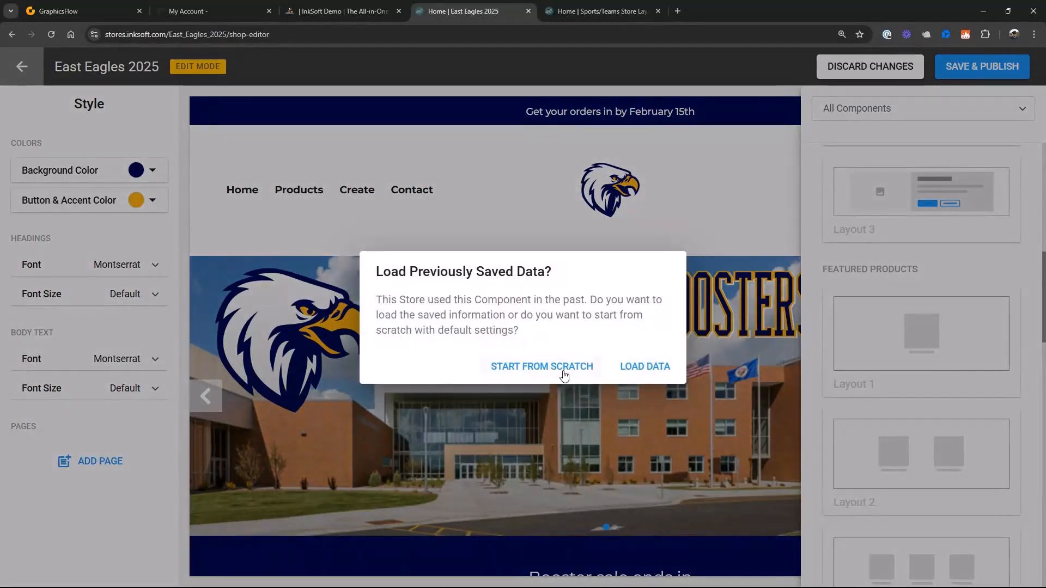
left_click(564, 371)
scroll(382, 294, "up", 3)
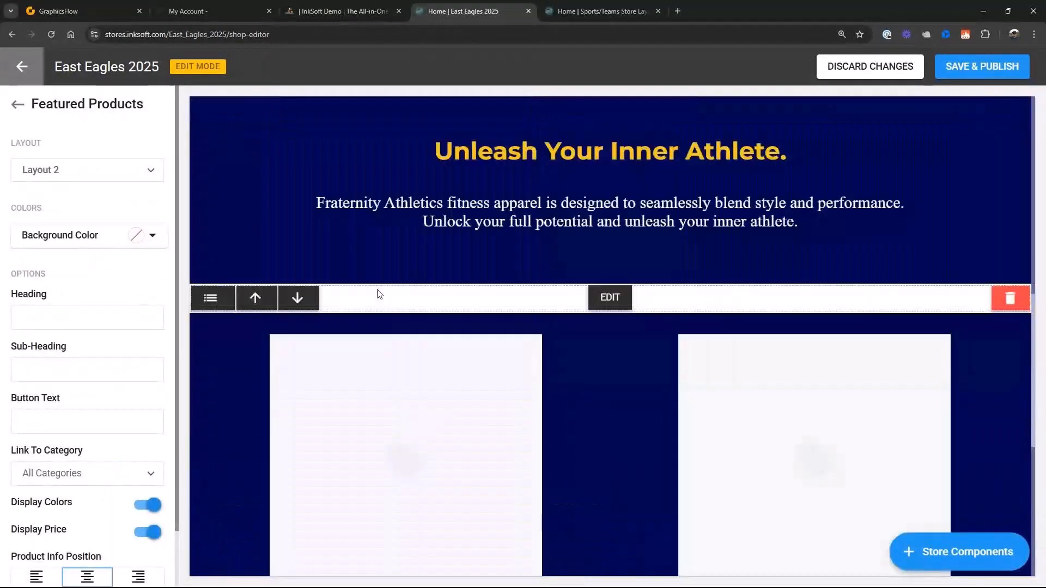
- Feature the Snapback Trucker Cap and Ultra Cotton T-Shirt in the new two-product component
left_click(608, 300)
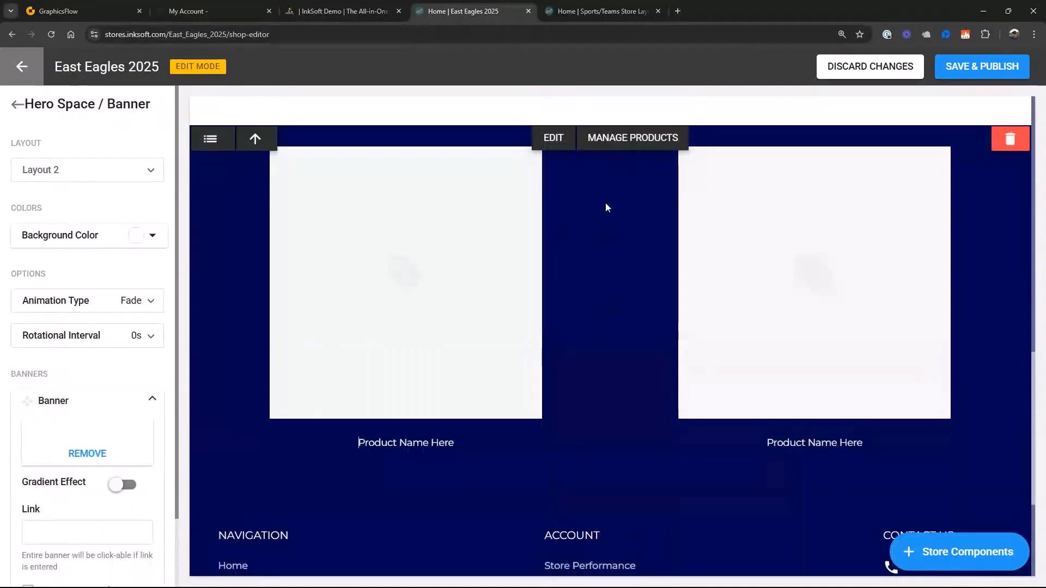
left_click(614, 141)
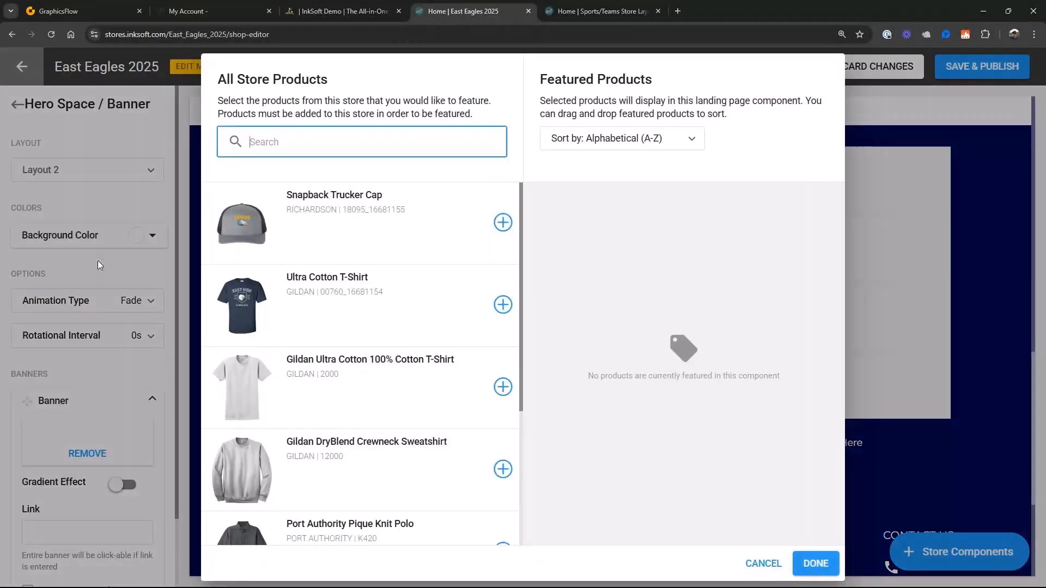
left_click(502, 222)
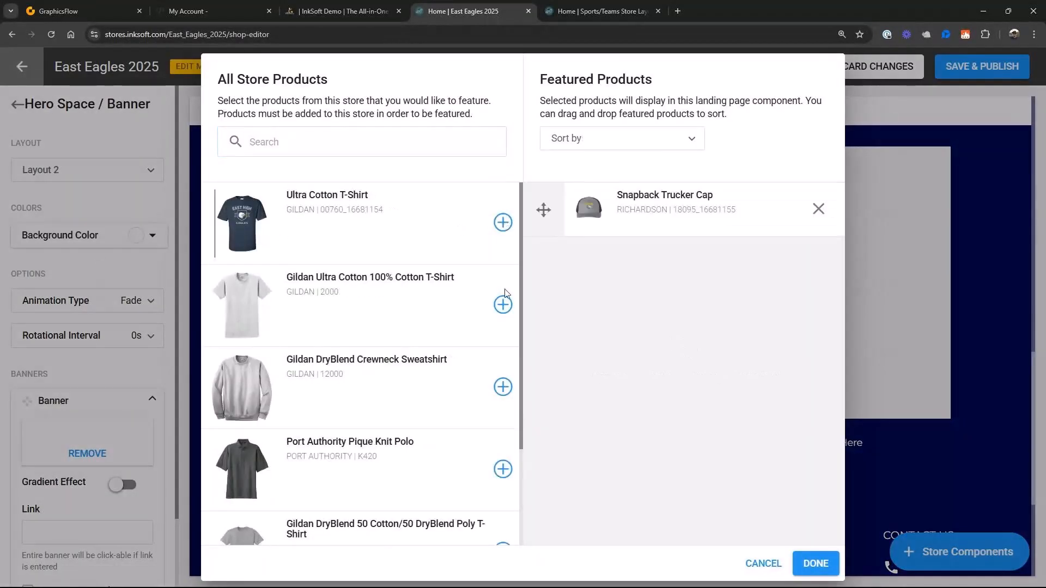
left_click(502, 223)
left_click(816, 563)
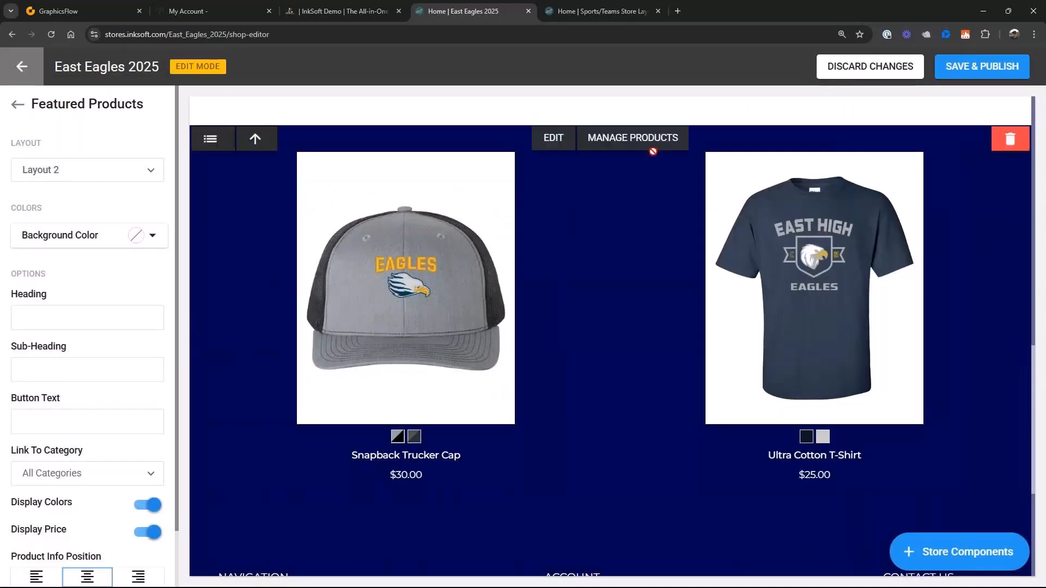
- Set the Featured Products component's background color to white (255, 255, 255)
left_click(152, 235)
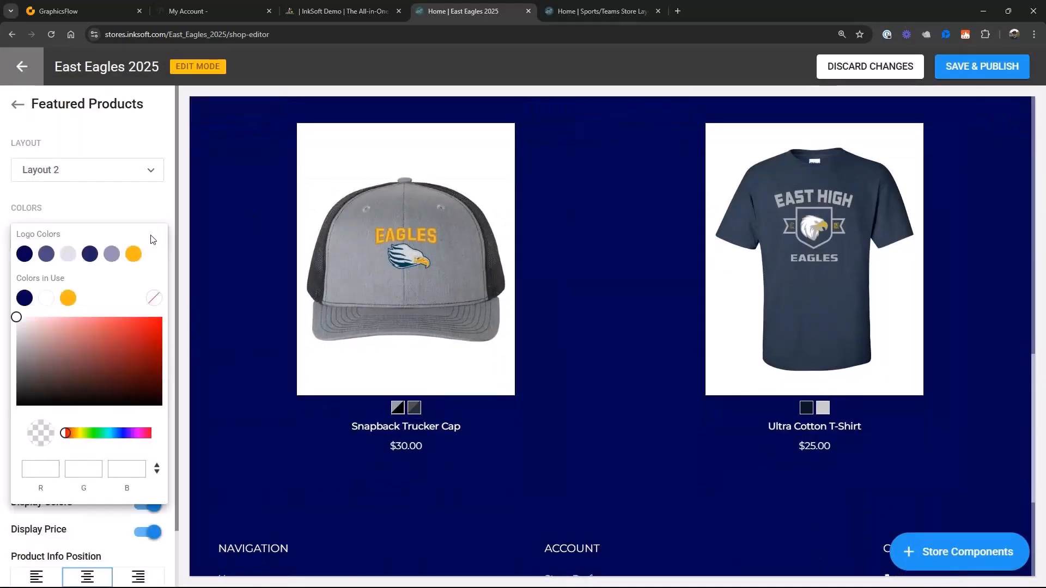
left_click(47, 298)
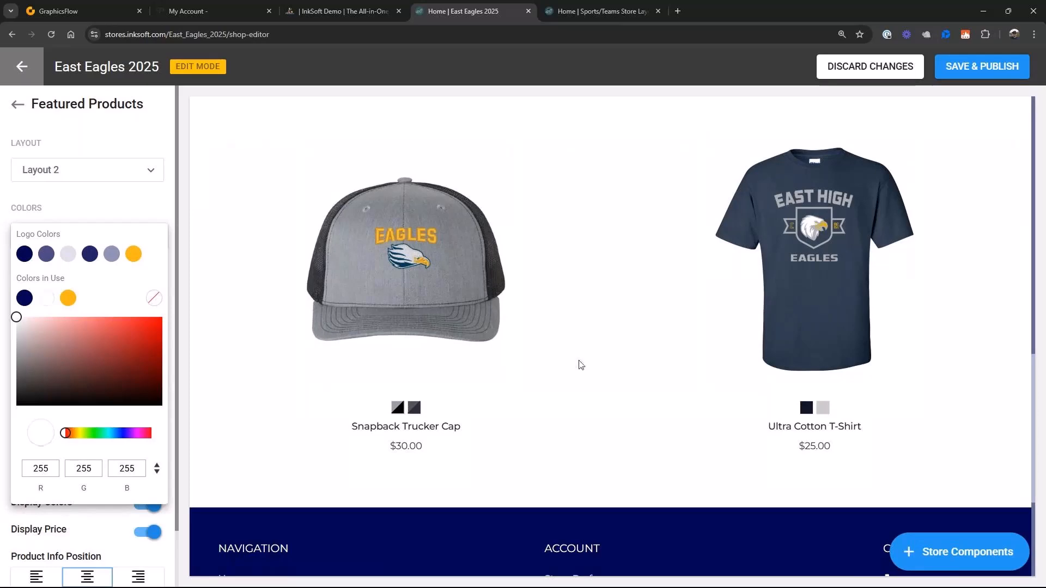
left_click(647, 359)
- Reorder the home page components so Featured Products sits directly below the Countdown and above the Content Block
scroll(642, 430, "up", 6)
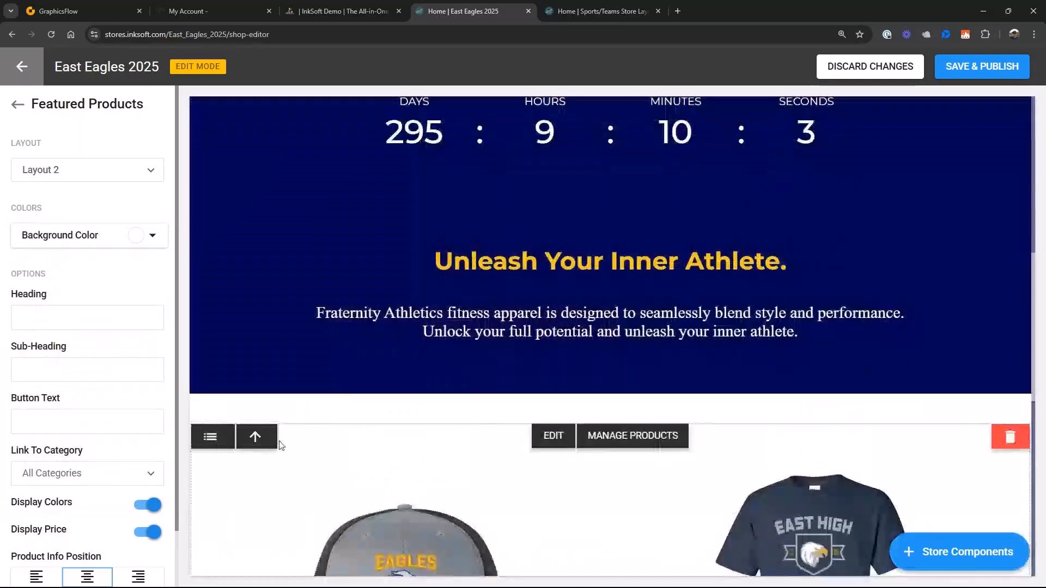
left_click(210, 436)
scroll(370, 482, "down", 2)
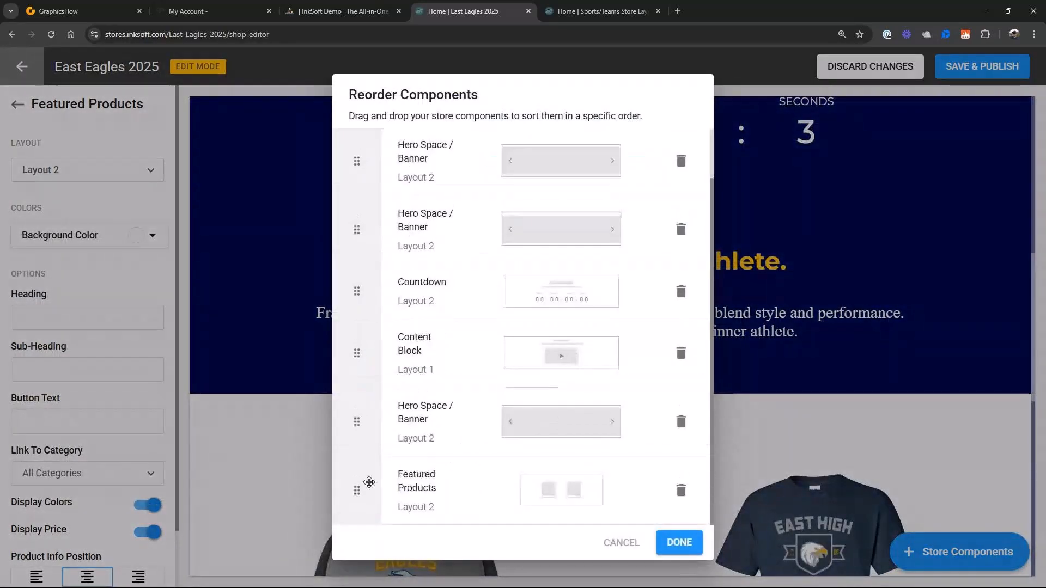
left_click_drag(355, 488, 356, 349)
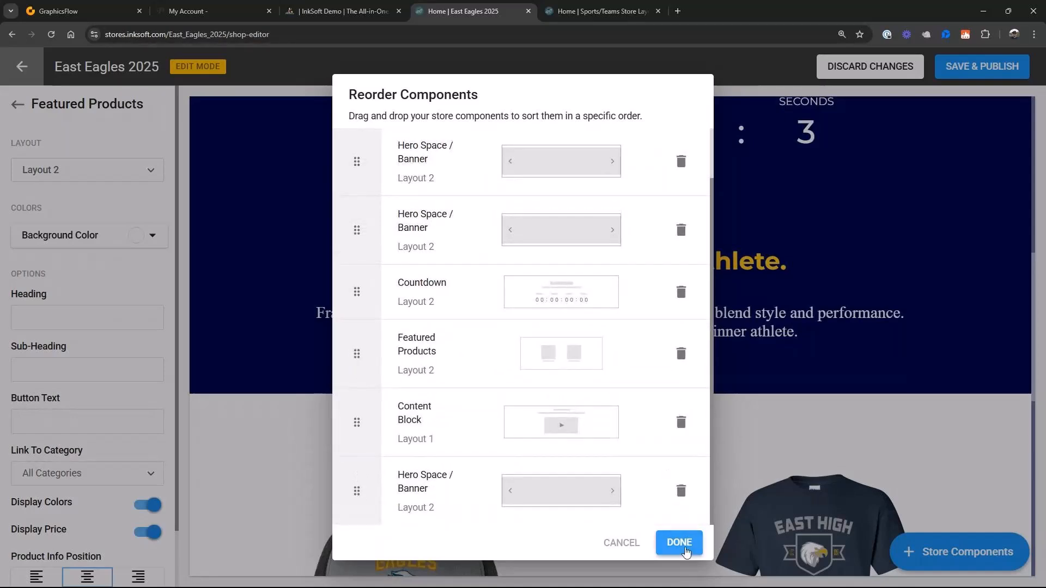
left_click(679, 542)
scroll(805, 452, "down", 5)
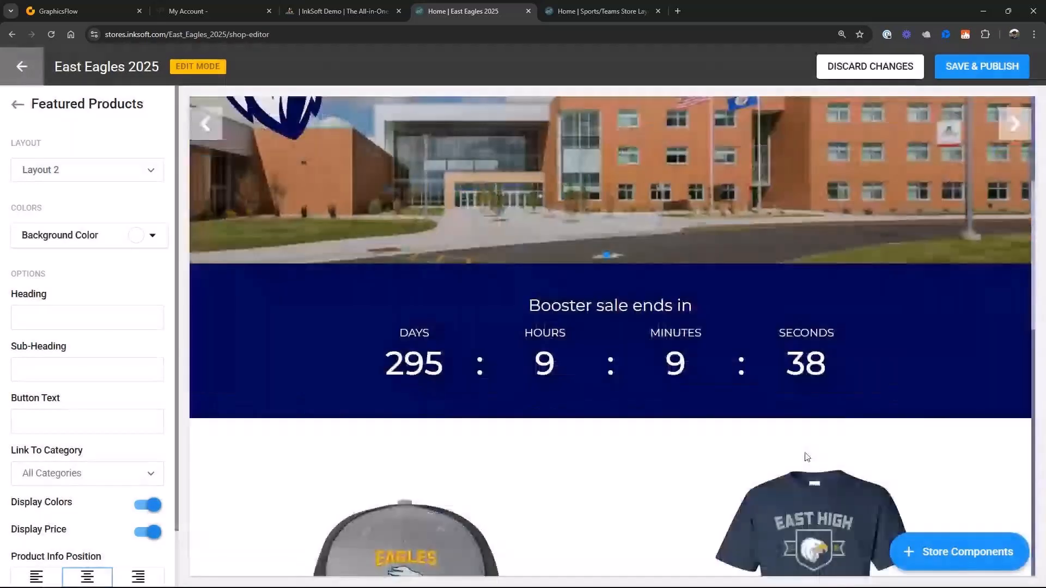
- Save and publish the East Eagles 2025 home page changes, and leave the style editor
scroll(807, 457, "down", 5)
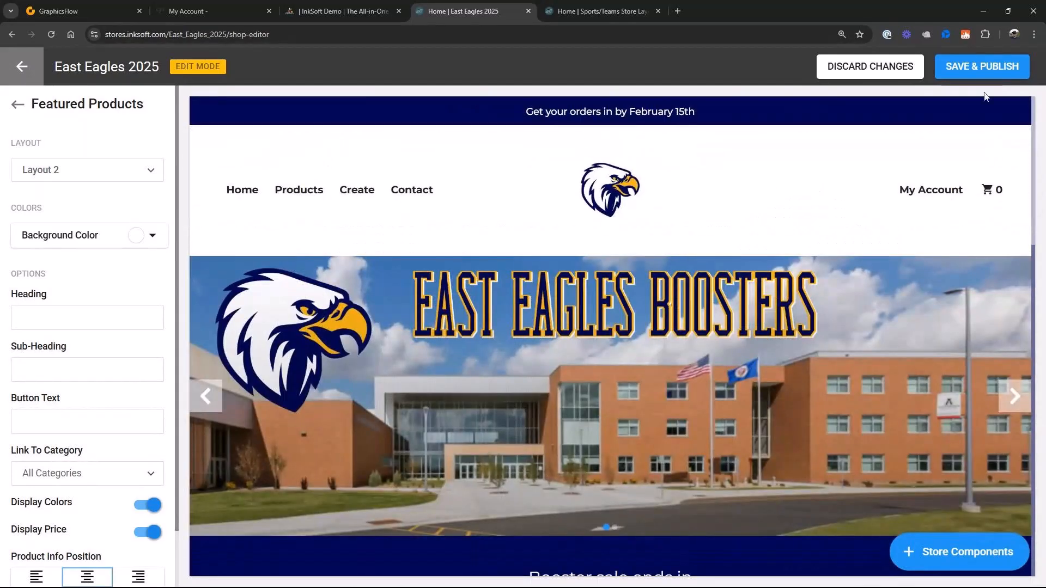
left_click(972, 70)
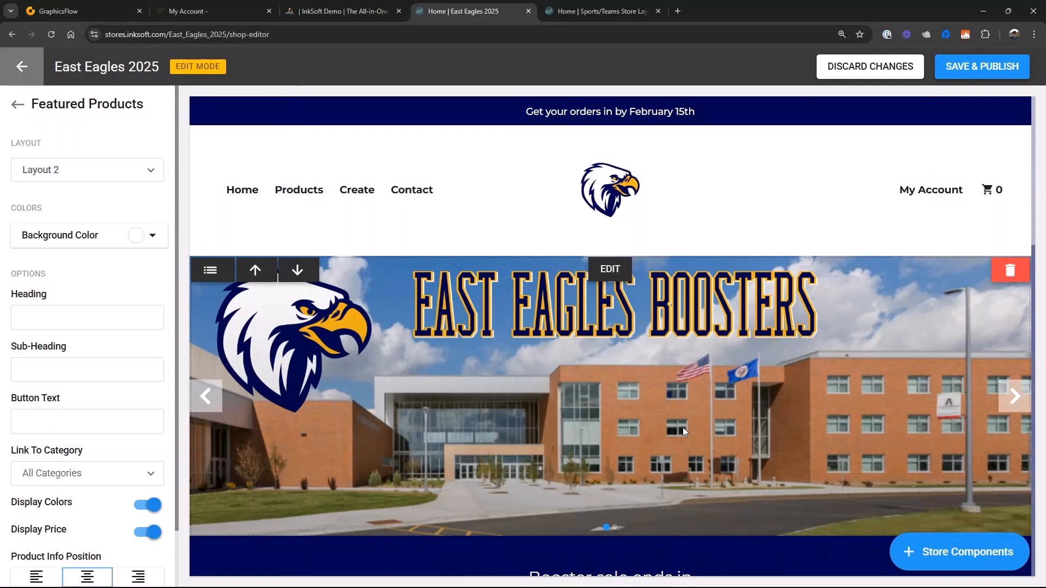
left_click(992, 79)
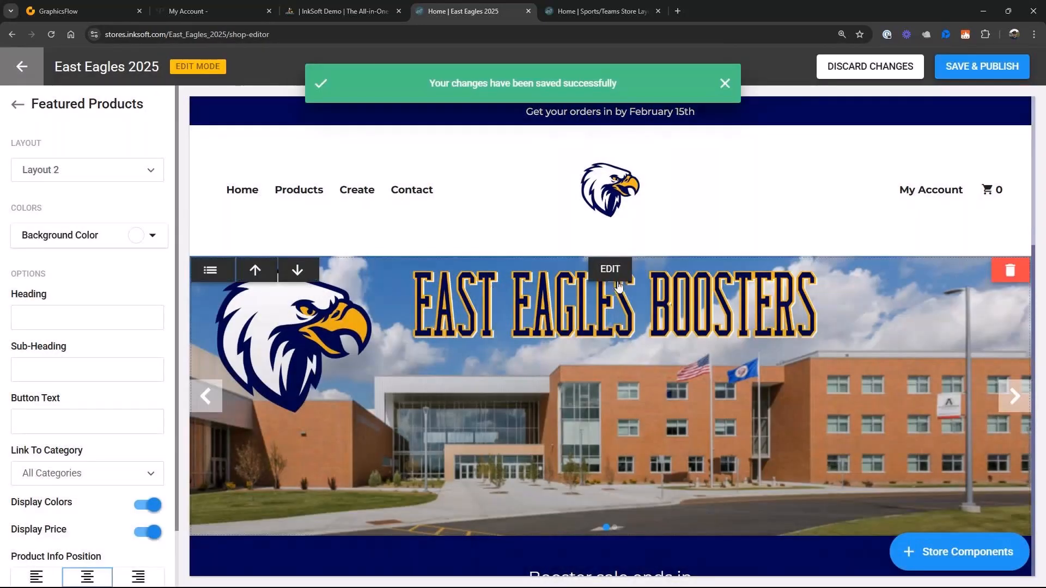
left_click(26, 68)
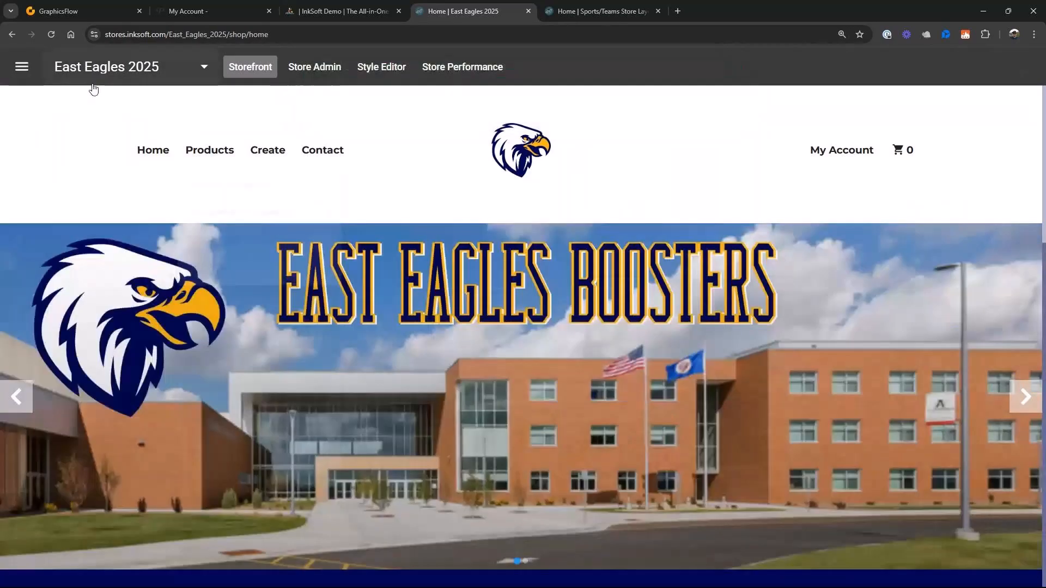
- Search the active stores for "east" and check which actions are offered for the East Eagles 2025 store
left_click(22, 67)
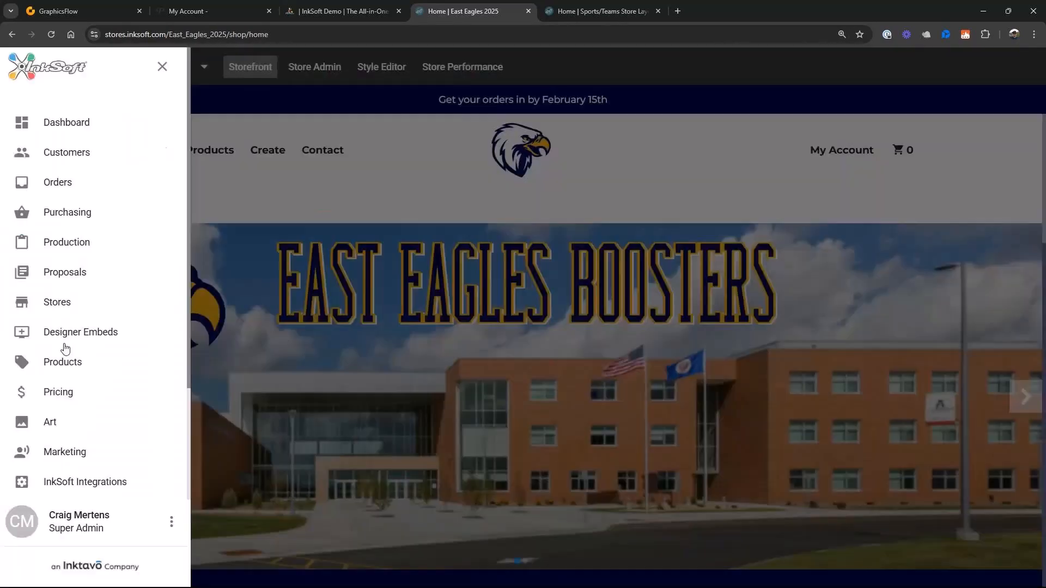
left_click(53, 304)
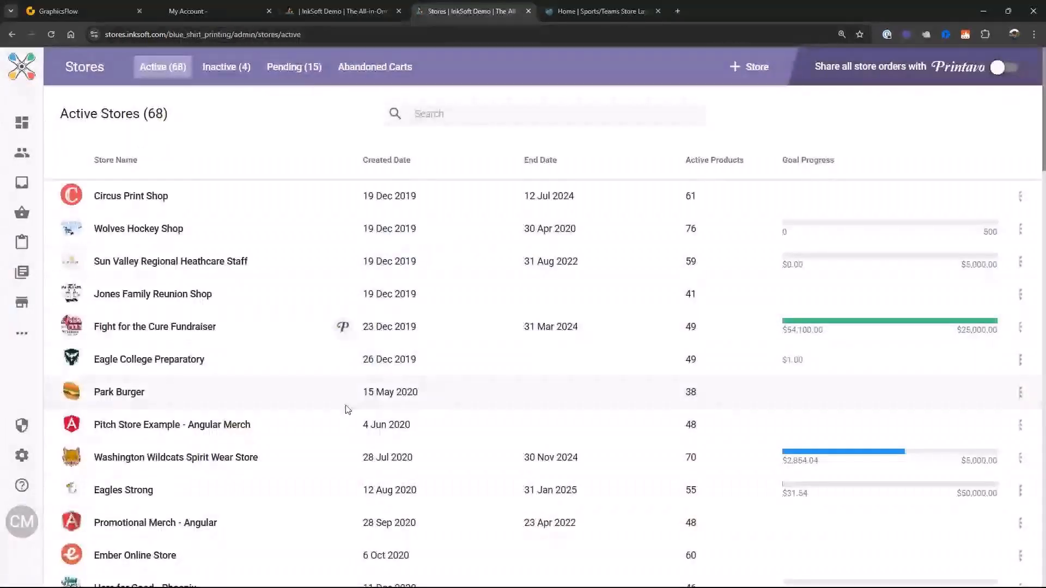
left_click(446, 115)
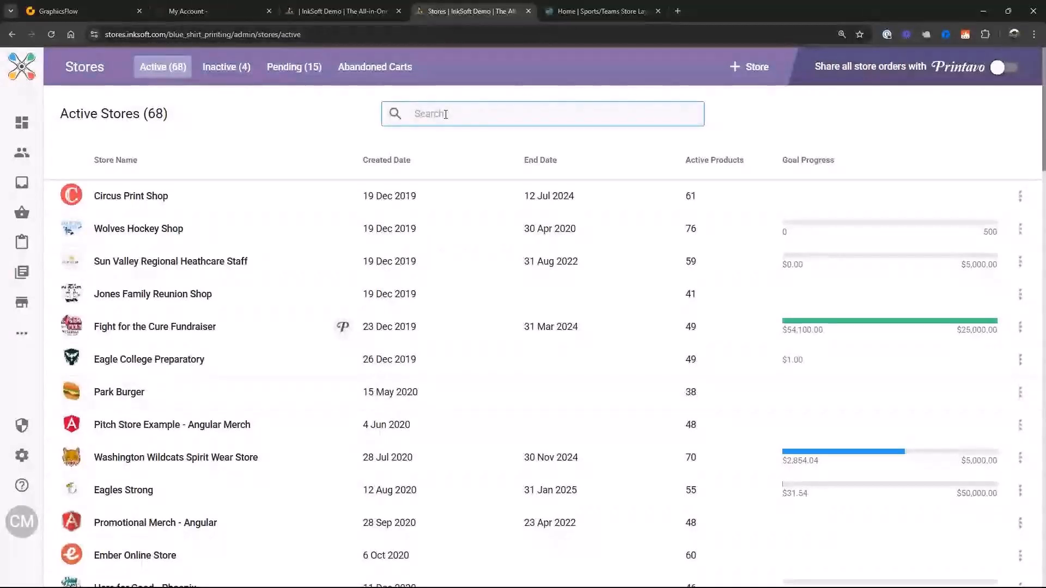
type("east")
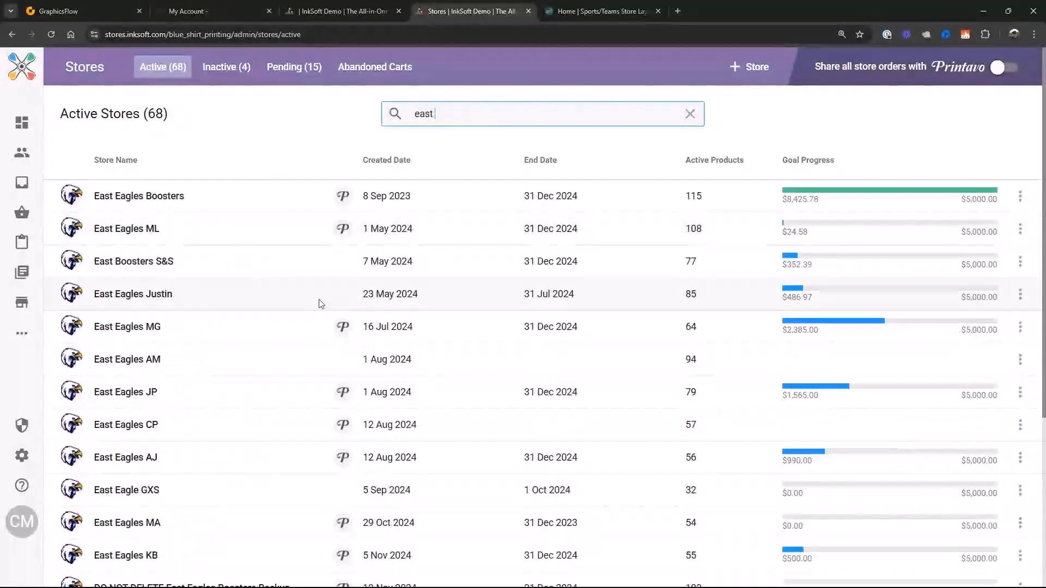
scroll(238, 420, "down", 5)
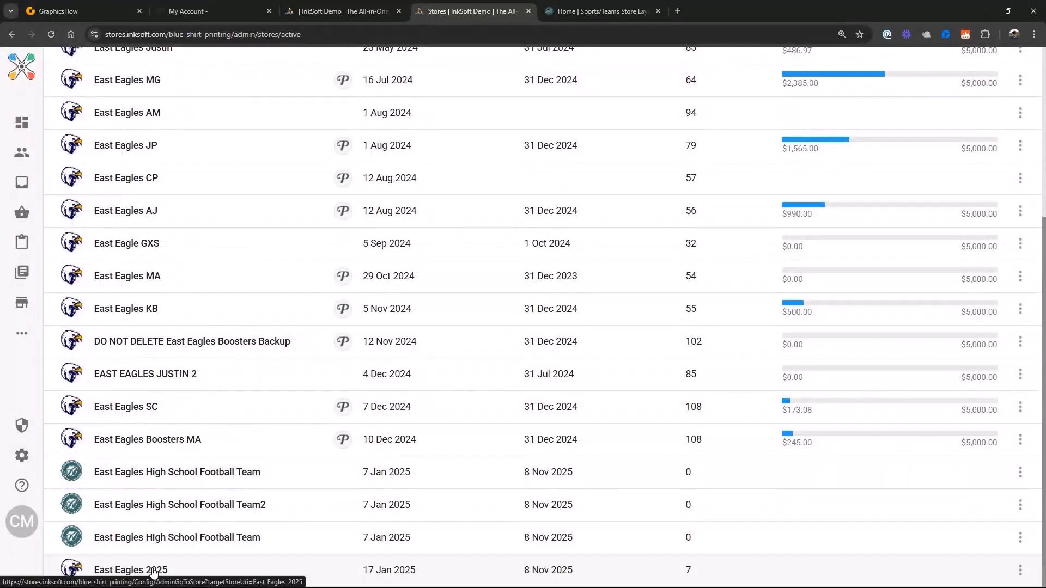
left_click(1019, 571)
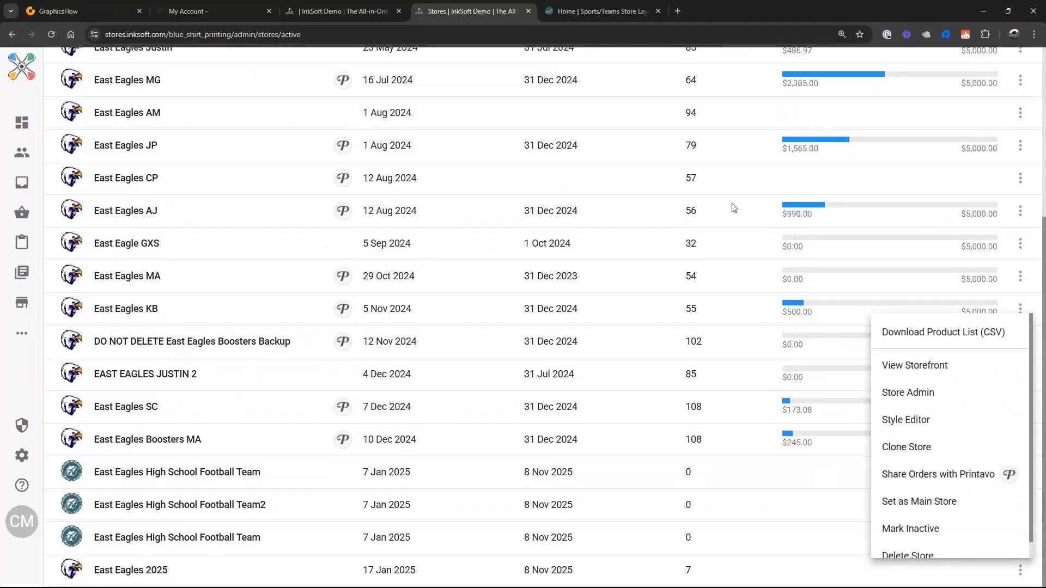
left_click(742, 229)
scroll(746, 207, "up", 5)
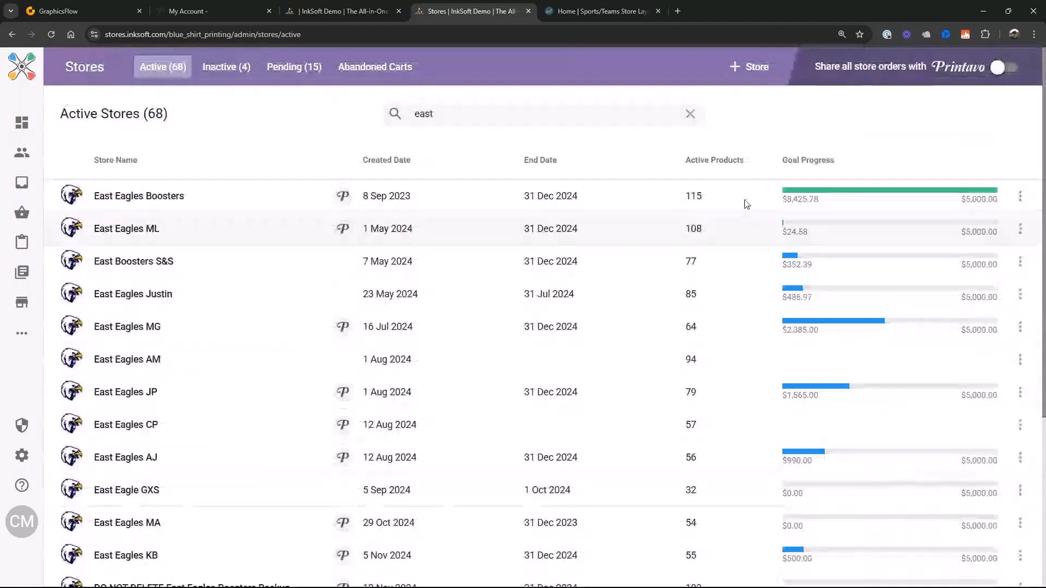
- Start a new store as a clone of the East Eagles 2025 store, found by searching for "east"
left_click(747, 66)
left_click(666, 205)
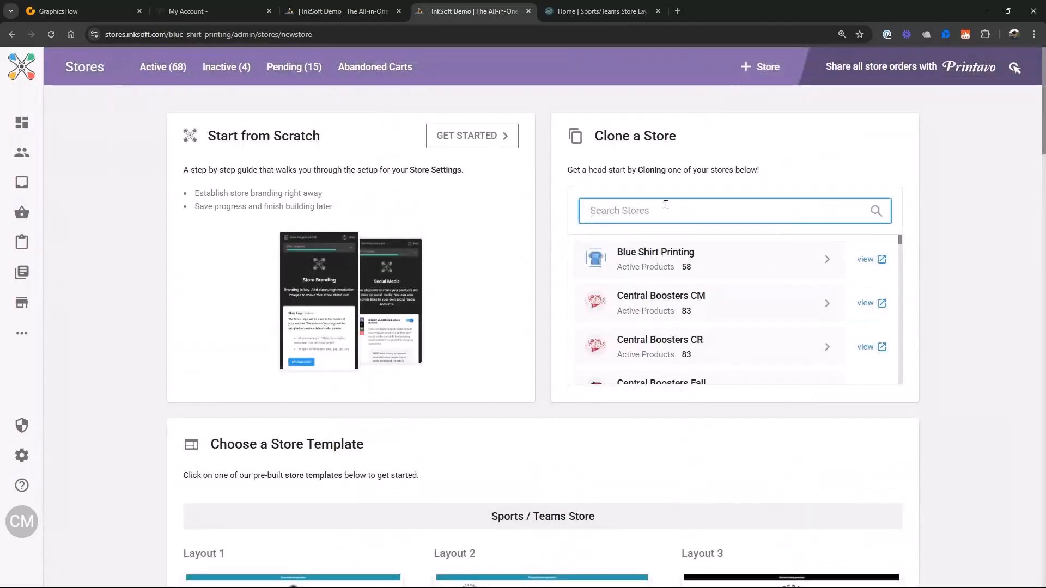
type("w")
key("BackSpace")
type("east")
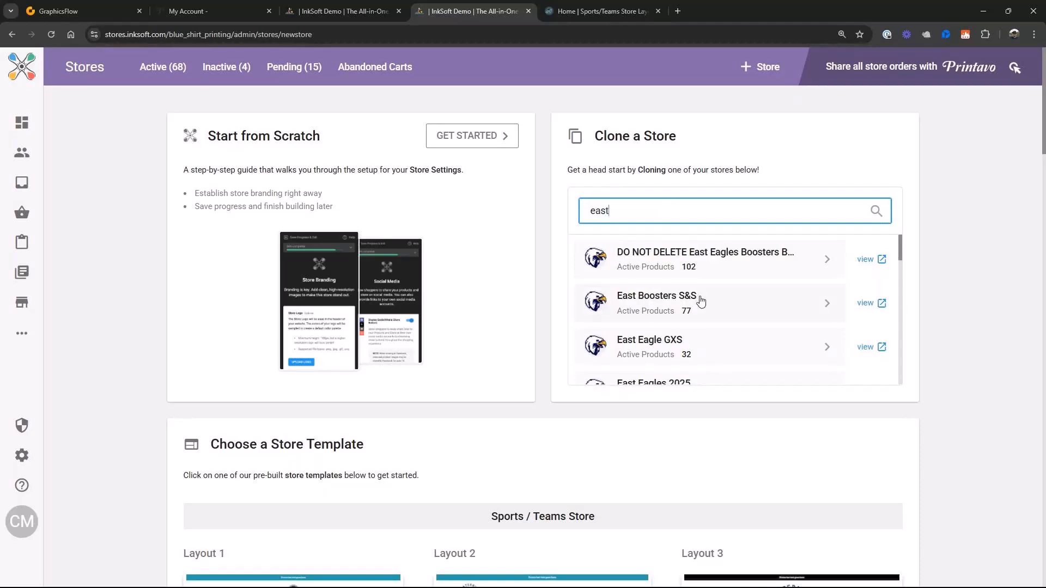
left_click(671, 381)
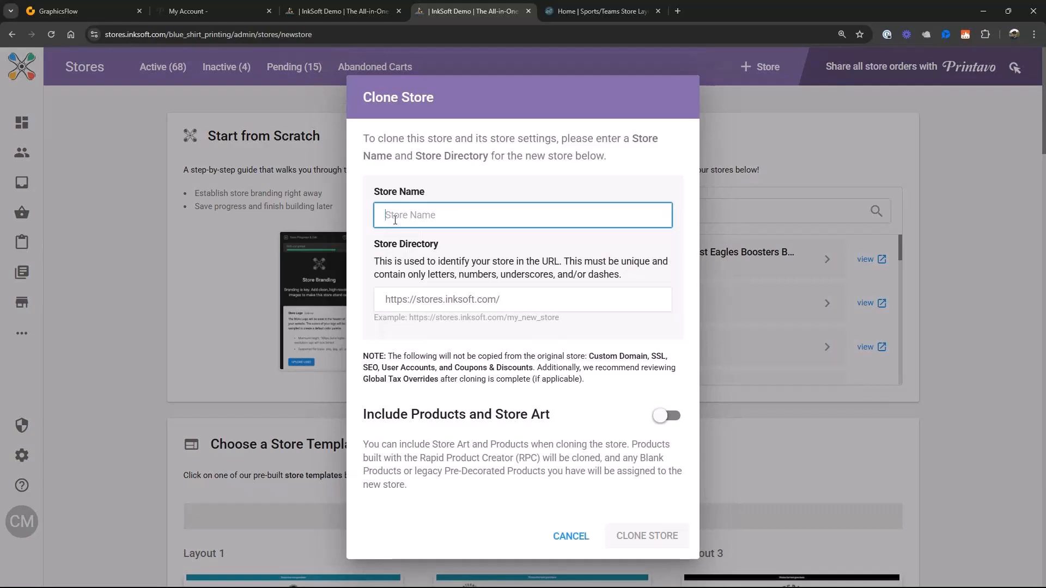
- Name the cloned store Central Cougars 2025
type("Centr")
key("BackSpace")
key("BackSpace")
key("BackSpace")
type("entral Cougars 2024")
key("BackSpace")
type("5")
- Reuse the new store's name as its store directory, replacing the spaces between the words
left_click_drag(502, 217, 333, 200)
key("ctrl+c")
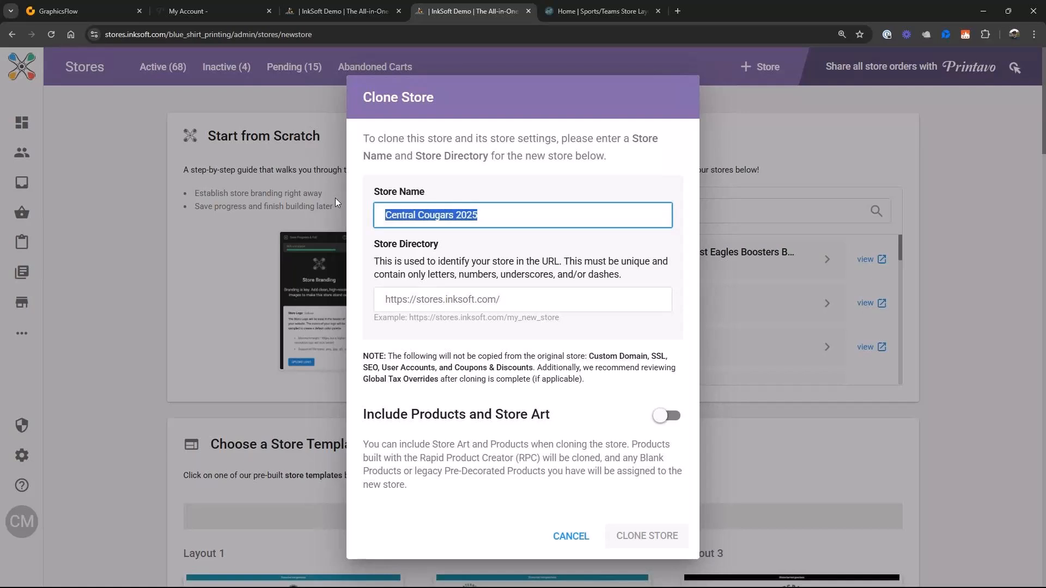
left_click(534, 301)
key("ctrl+v")
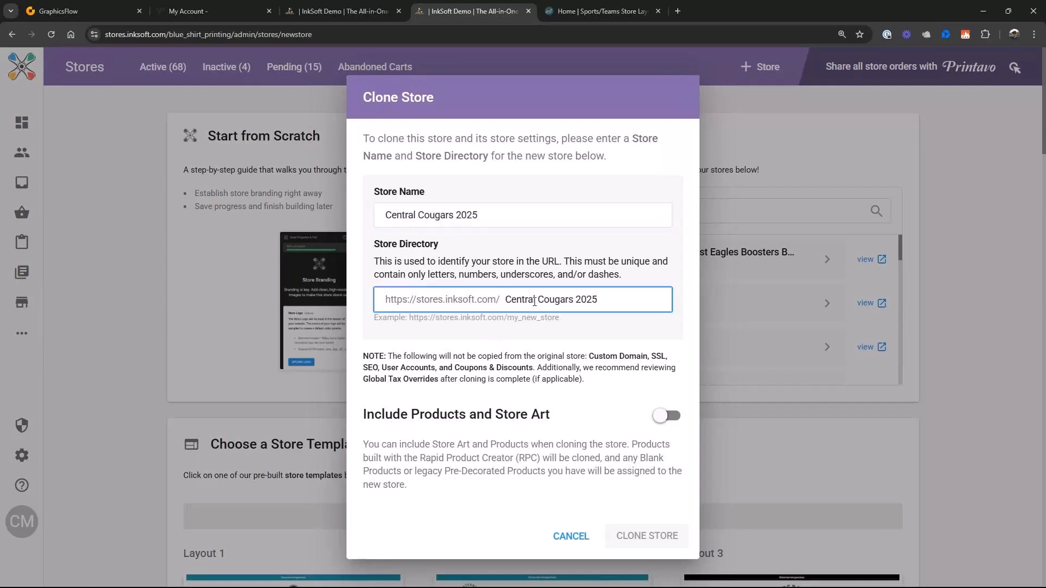
left_click(537, 301)
key("BackSpace")
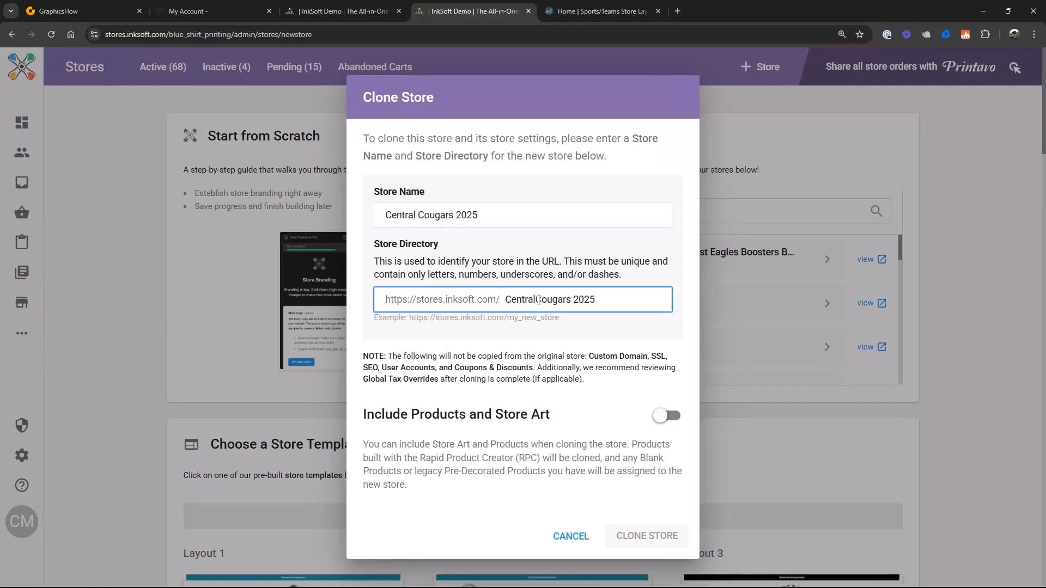
type("_")
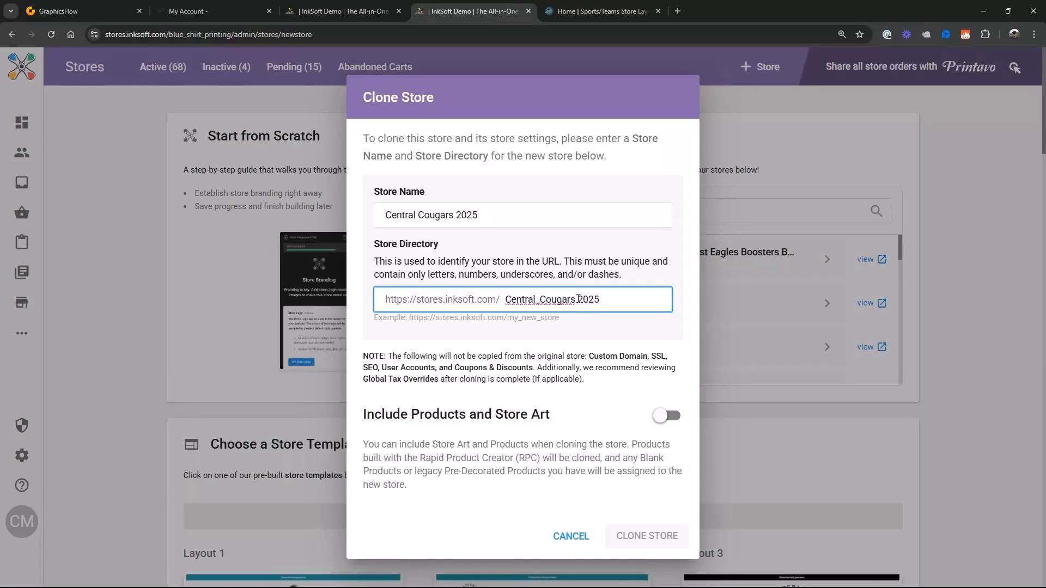
left_click(579, 299)
key("BackSpace")
type("_")
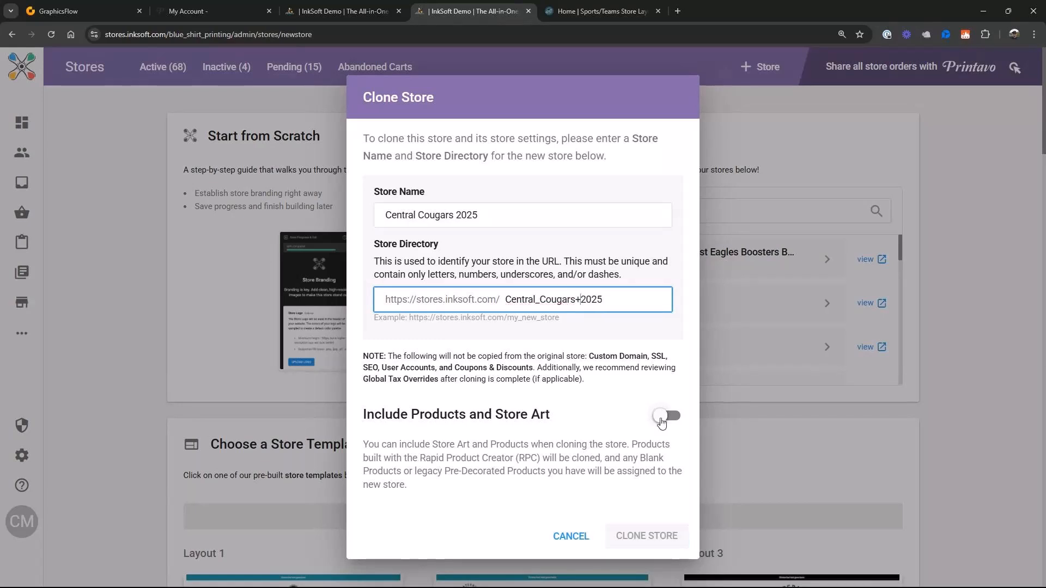
- Clone the store with its products and store art included, correcting the store directory to Central_Cougars_2025
left_click(661, 423)
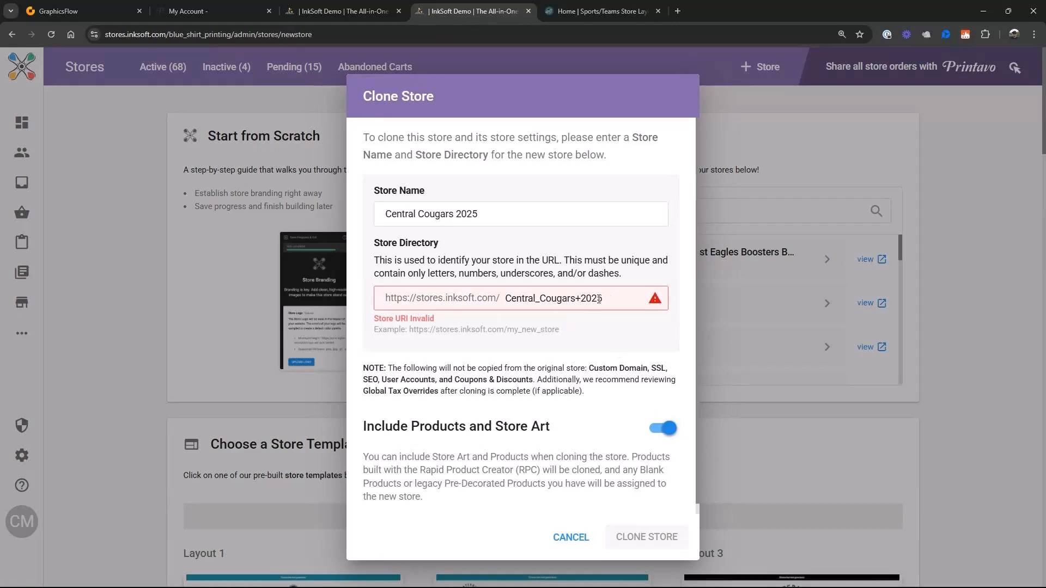
left_click(582, 299)
key("BackSpace")
type("_")
left_click(583, 380)
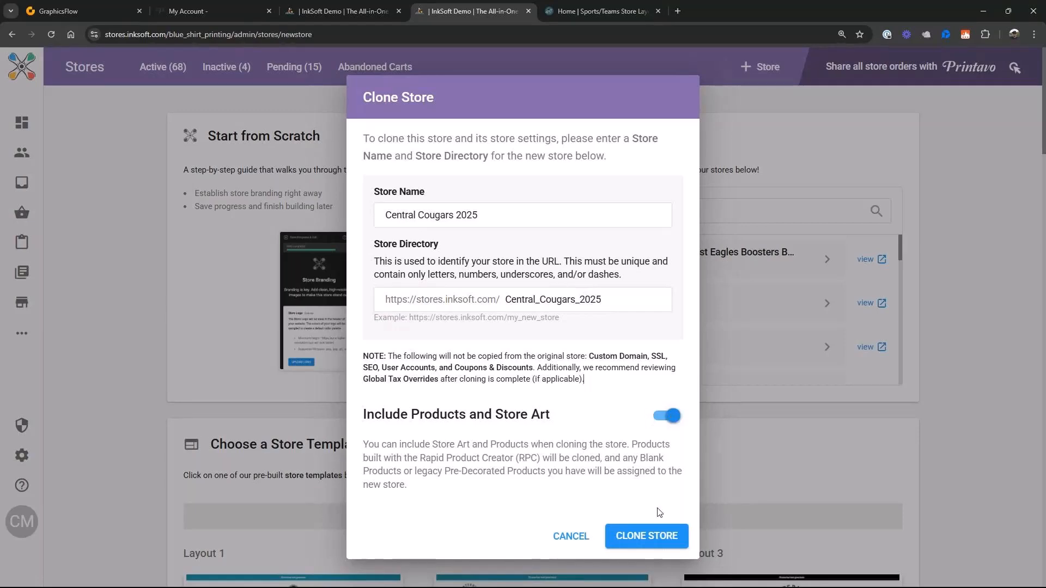
left_click(647, 542)
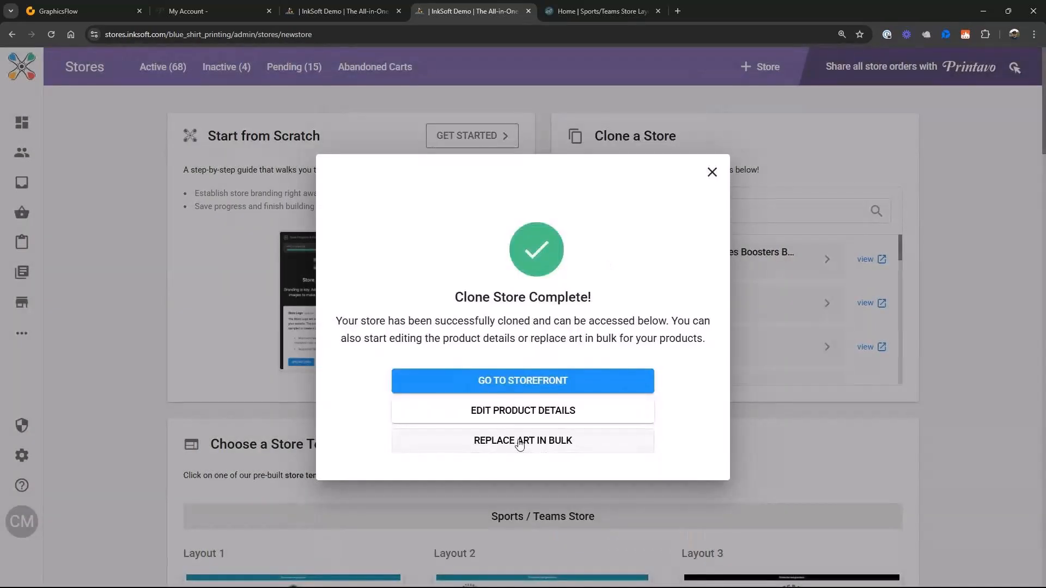
- Replace the East Eagles DST.dst art with the embroidery file Central Cougars Dark Colorway 3 inch DST from the Central Boosters Store Files
left_click(520, 444)
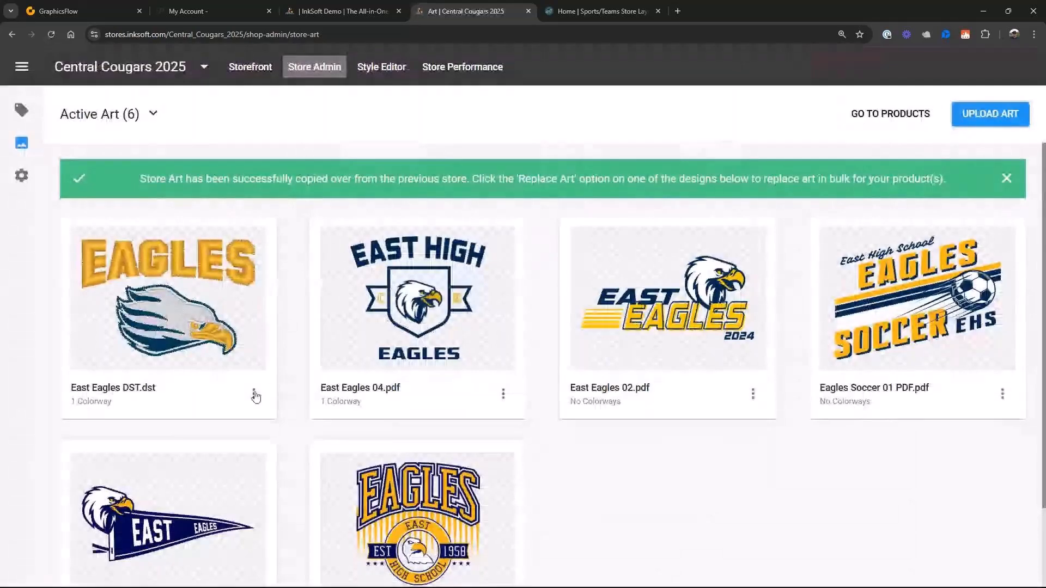
left_click(253, 393)
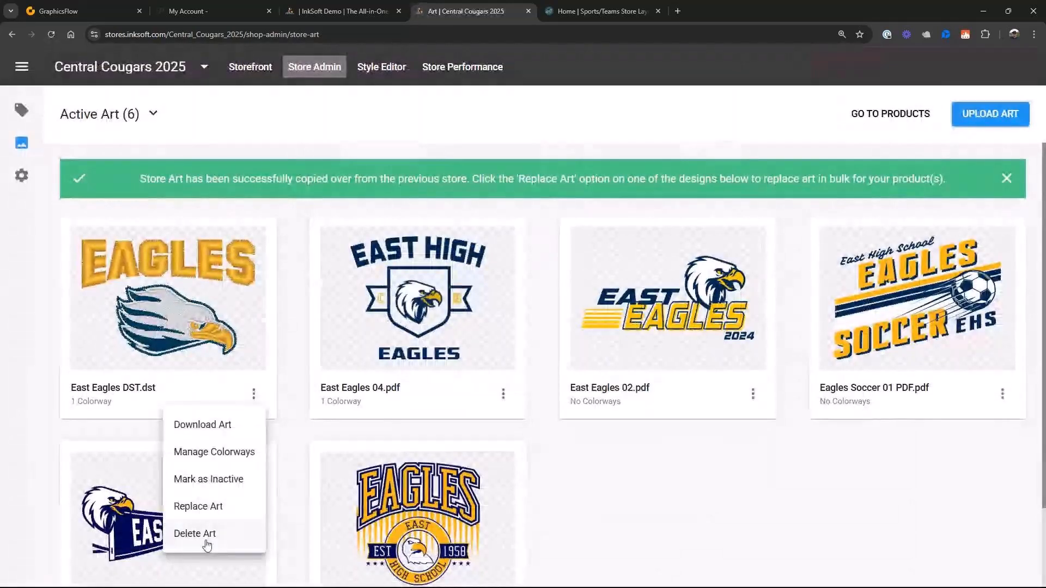
left_click(211, 507)
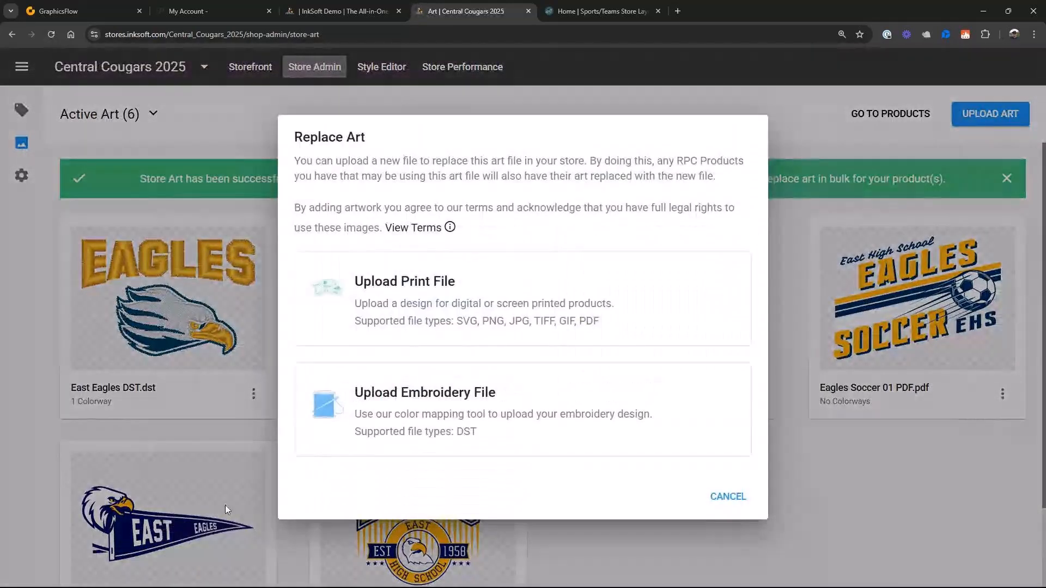
left_click(413, 410)
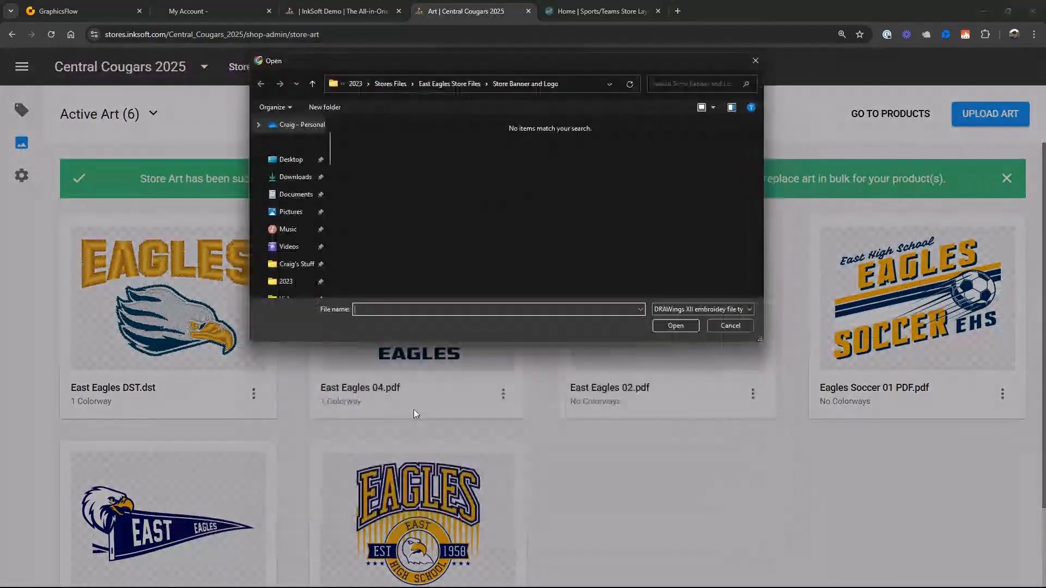
left_click(448, 85)
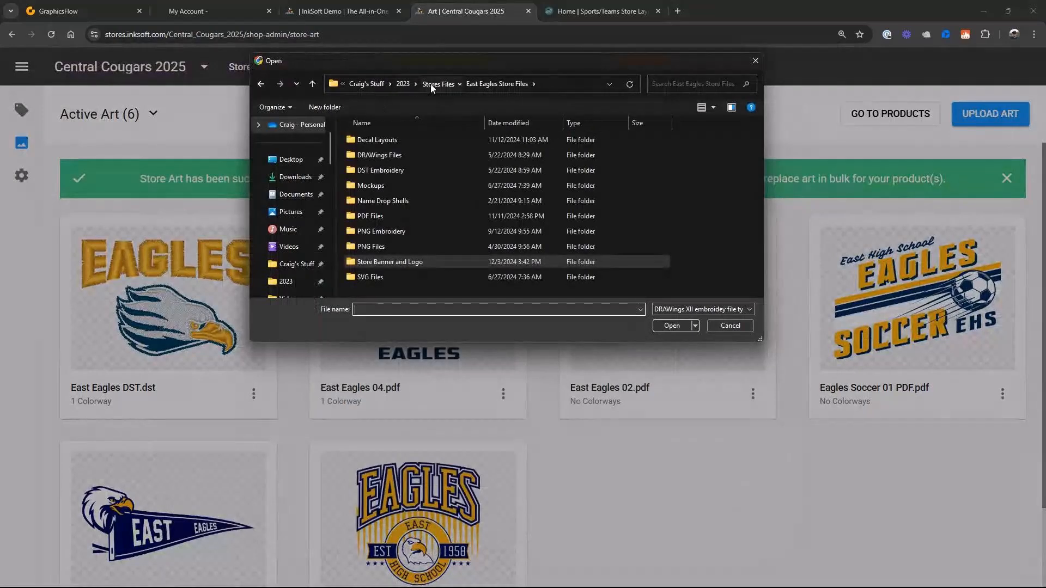
left_click(431, 84)
double_click(417, 188)
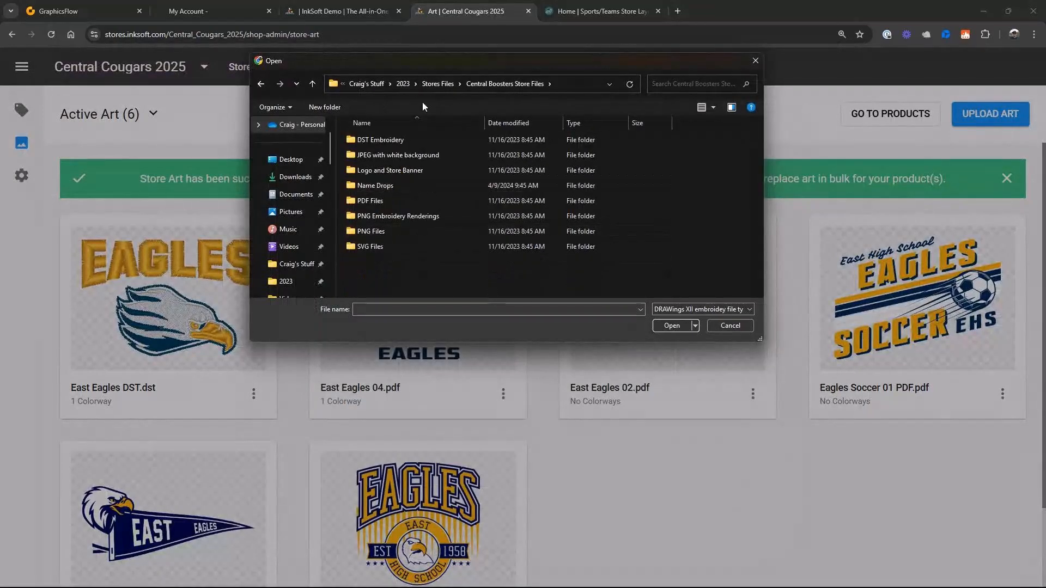
double_click(397, 139)
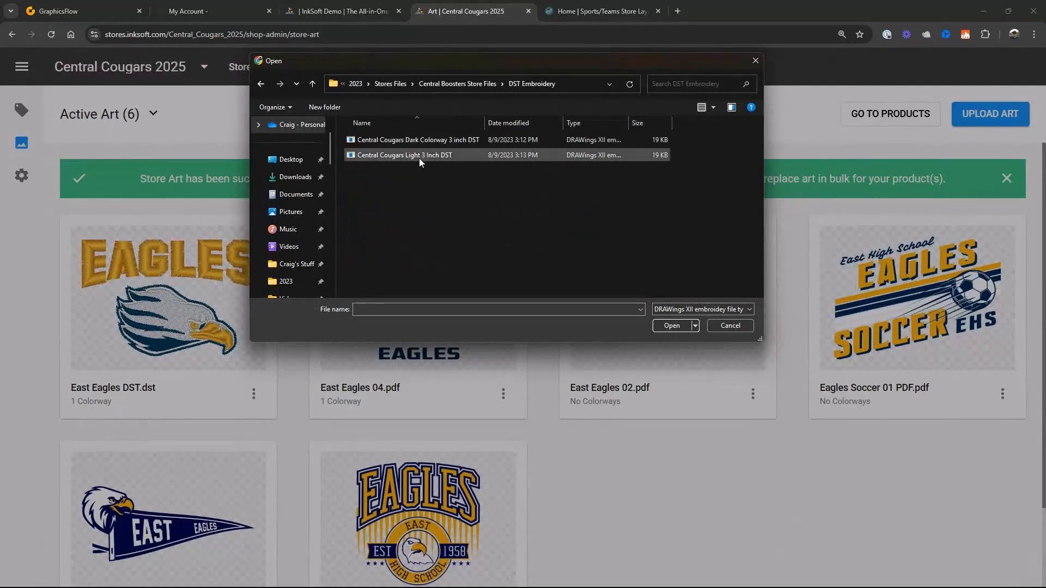
left_click(404, 139)
left_click(670, 326)
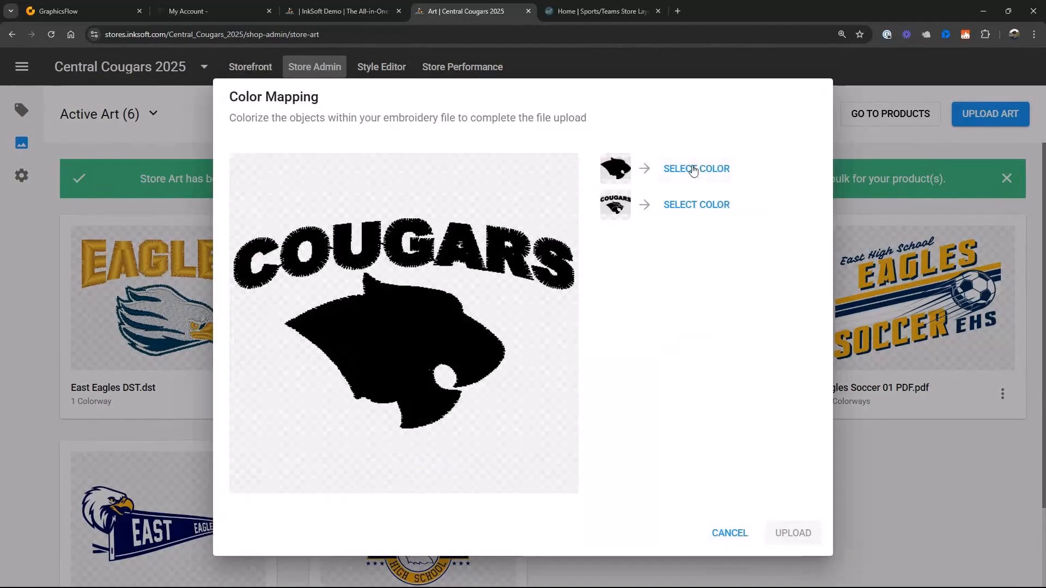
- Map the embroidery's first object, the cougar outline, to Isacord Poly thread 3644 Royal Navy
left_click(693, 169)
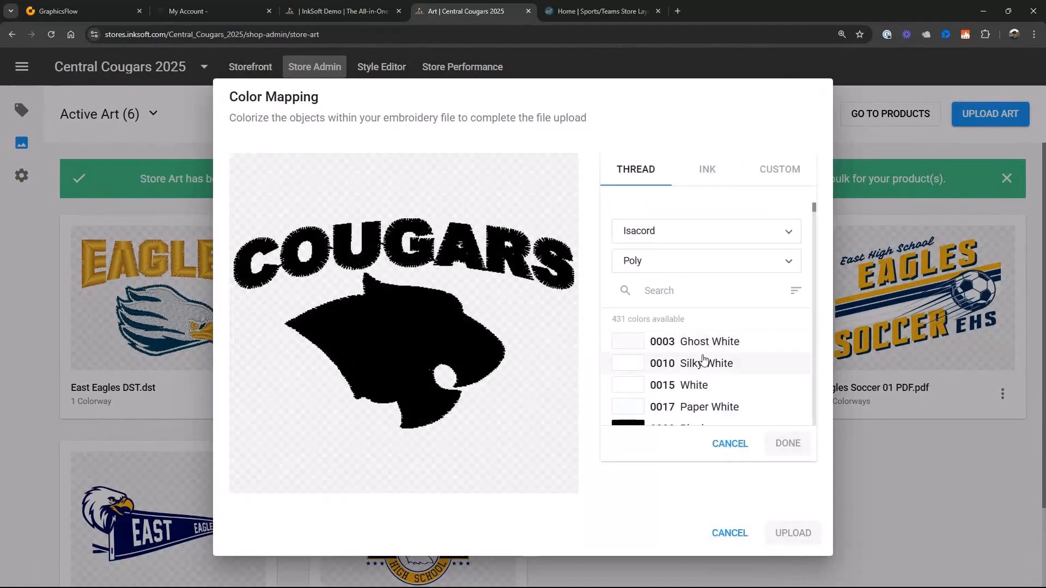
left_click(672, 290)
type("navy")
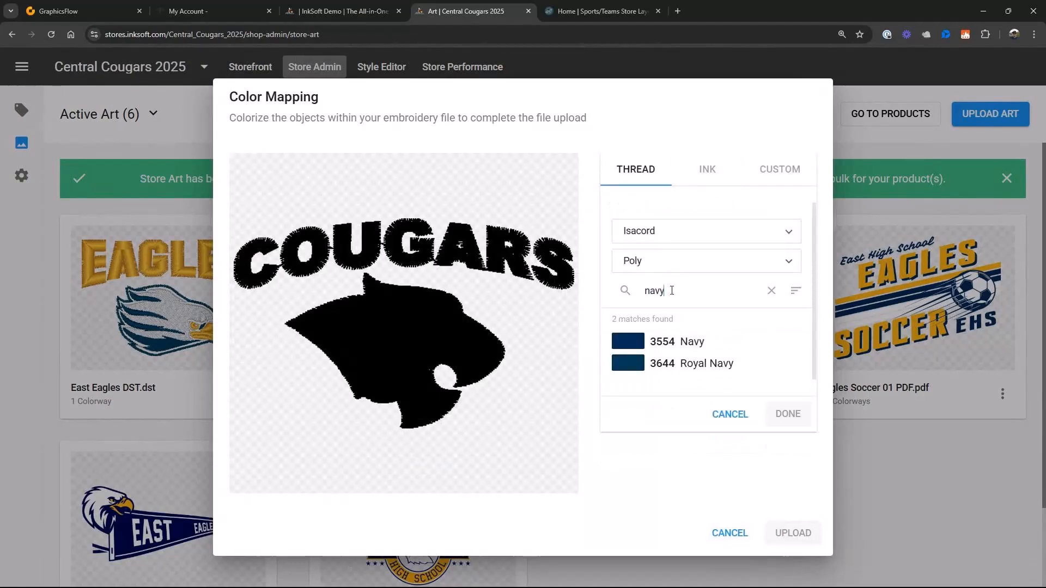
left_click(664, 363)
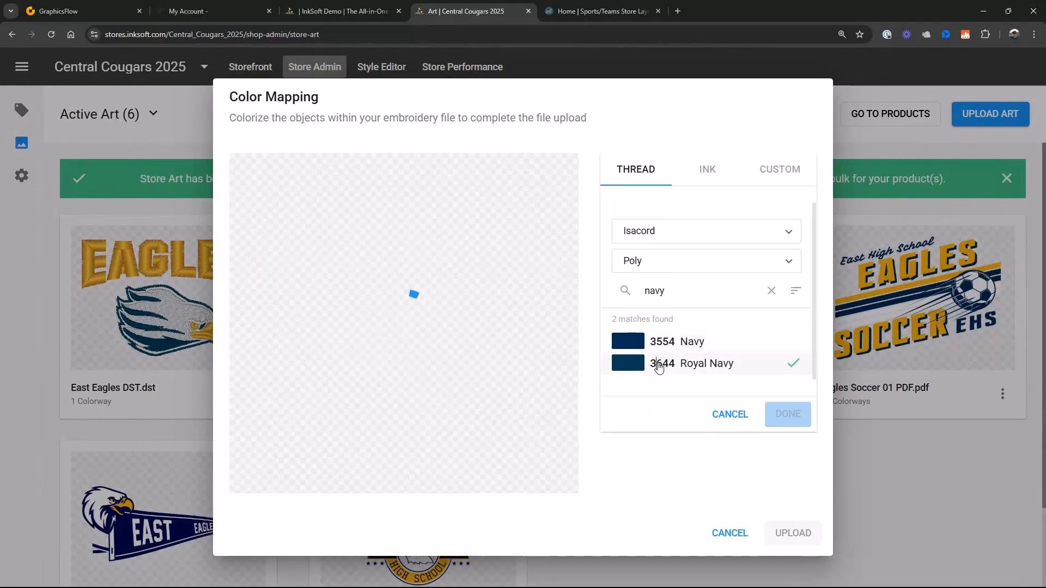
left_click(788, 414)
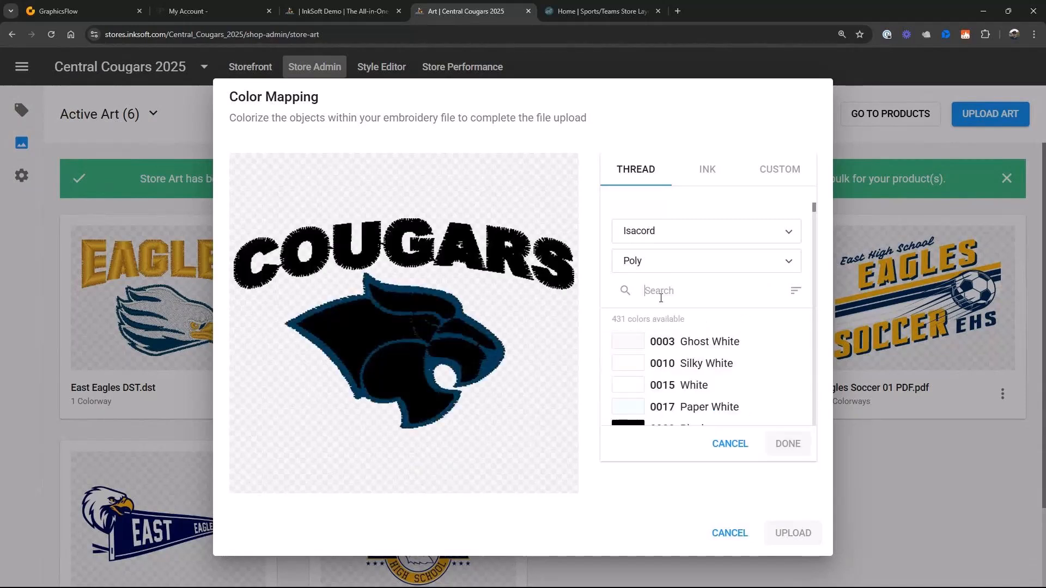
- Map the embroidery's lettering and cougar fill to Isacord Poly thread 1514 Brick and upload it as replacement art, staying in the store art
scroll(661, 298, "down", 20)
left_click(692, 300)
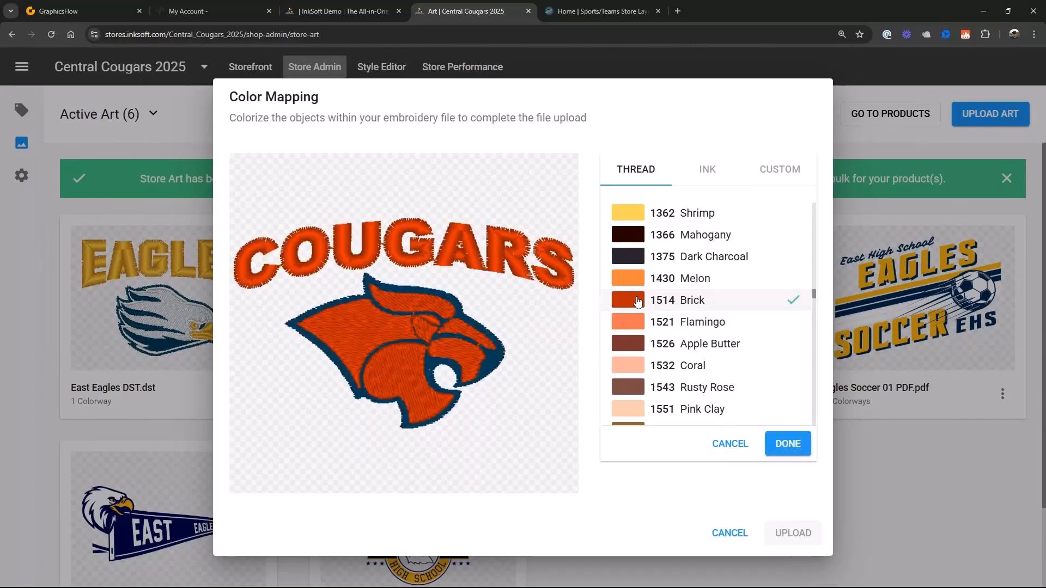
left_click(782, 452)
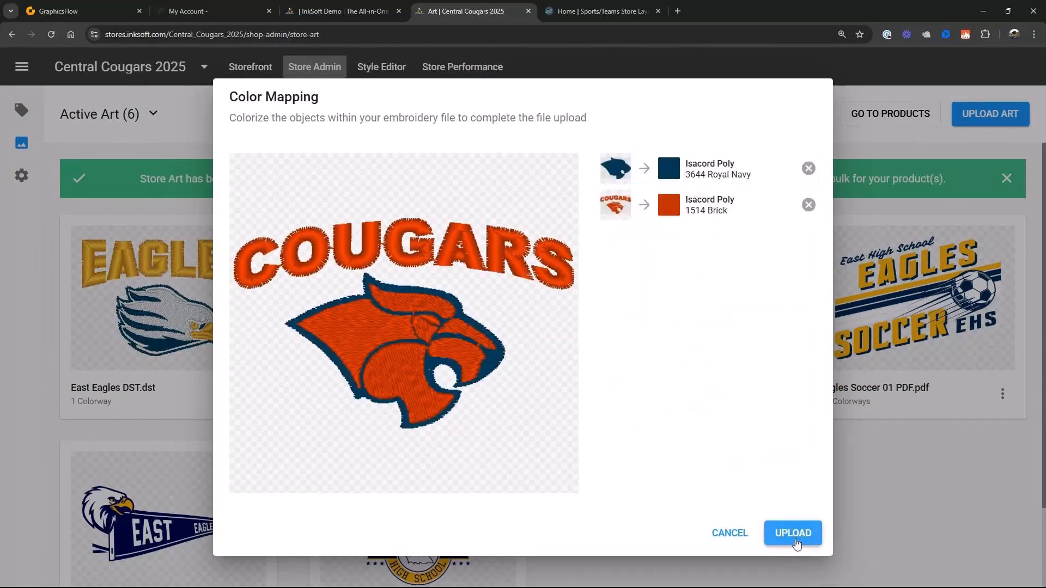
left_click(794, 533)
left_click(648, 440)
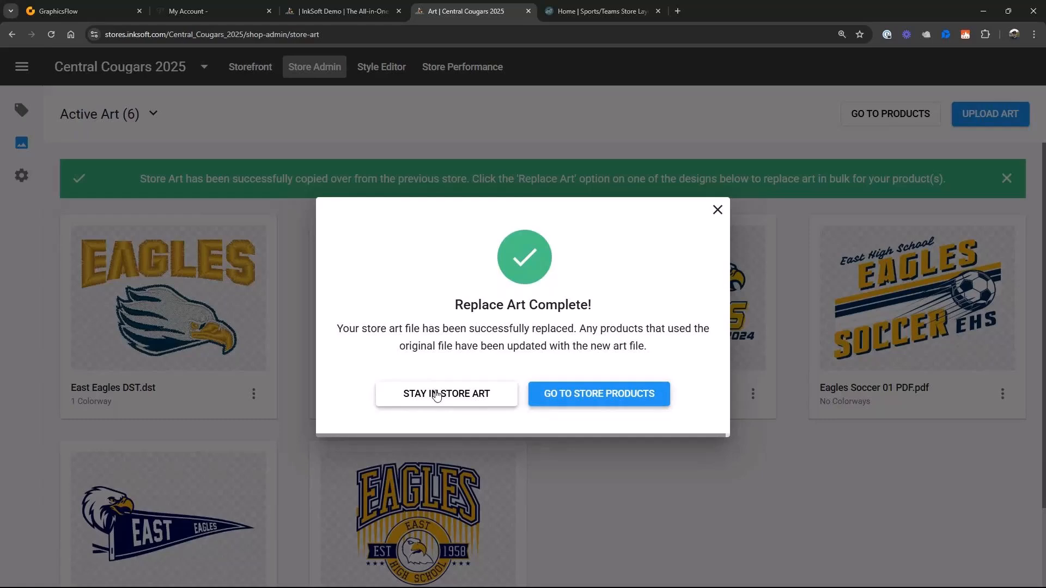
left_click(436, 395)
- Replace the East Eagles 04.pdf art with Central Cougars 01 PDF from the Central Boosters PDF Files folder and go to the store products
left_click(503, 393)
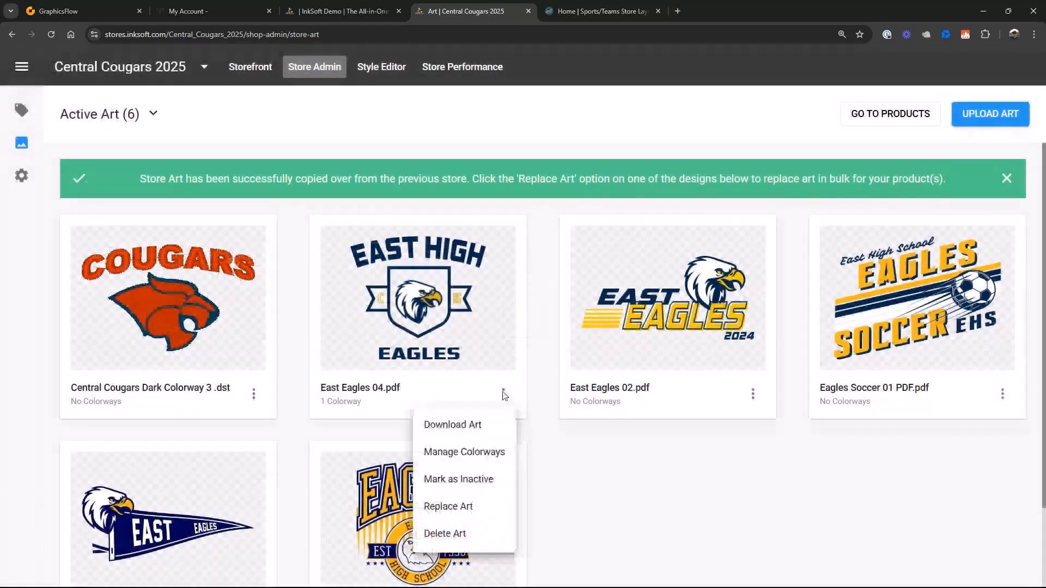
left_click(445, 515)
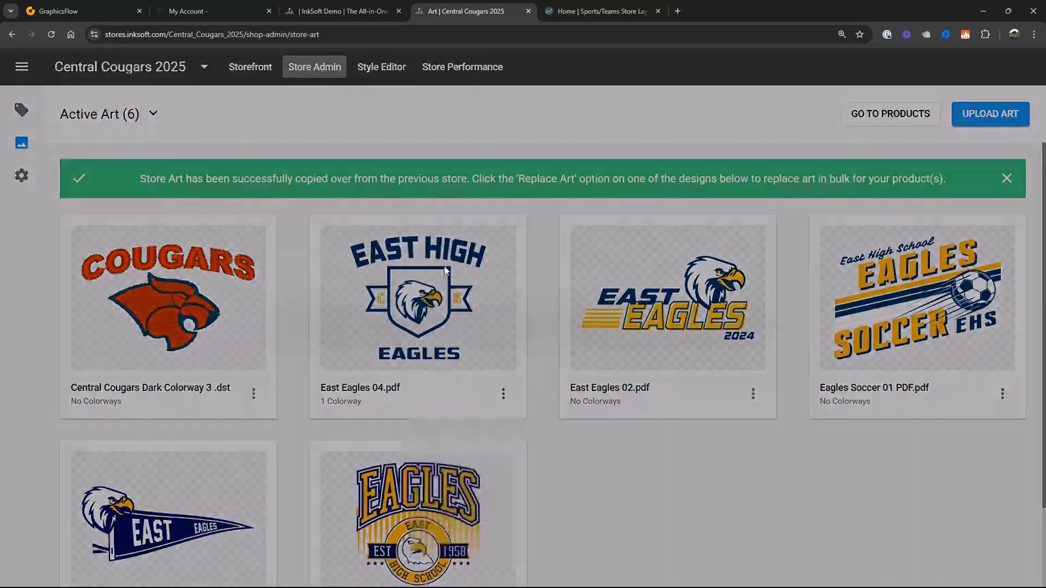
left_click(457, 83)
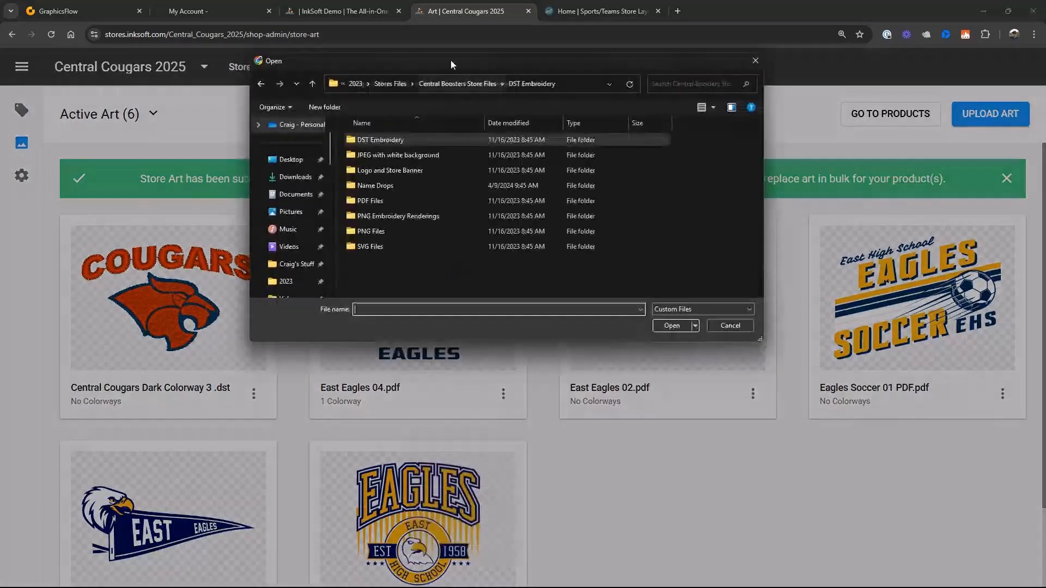
double_click(409, 202)
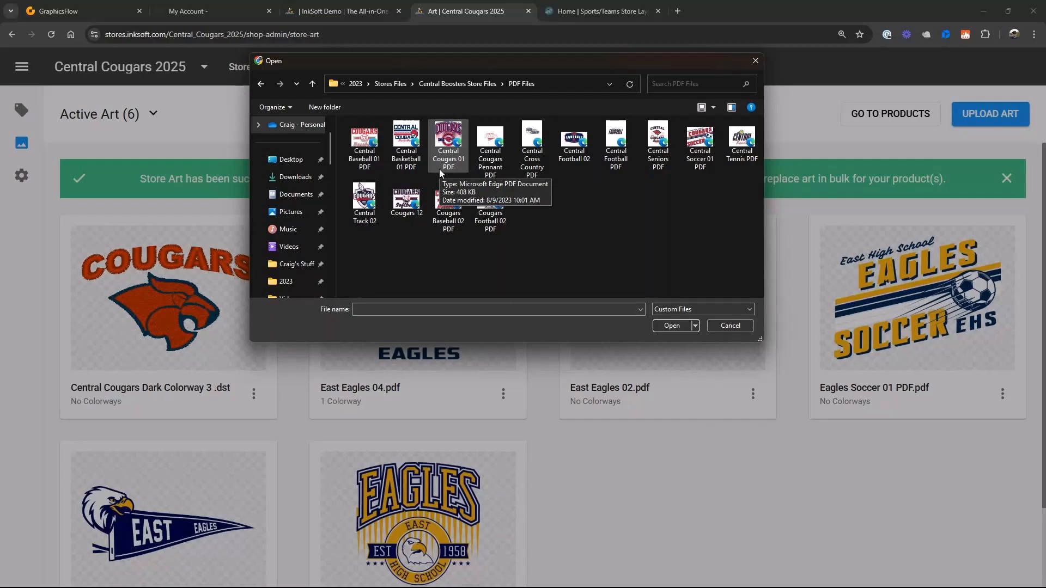
left_click(406, 143)
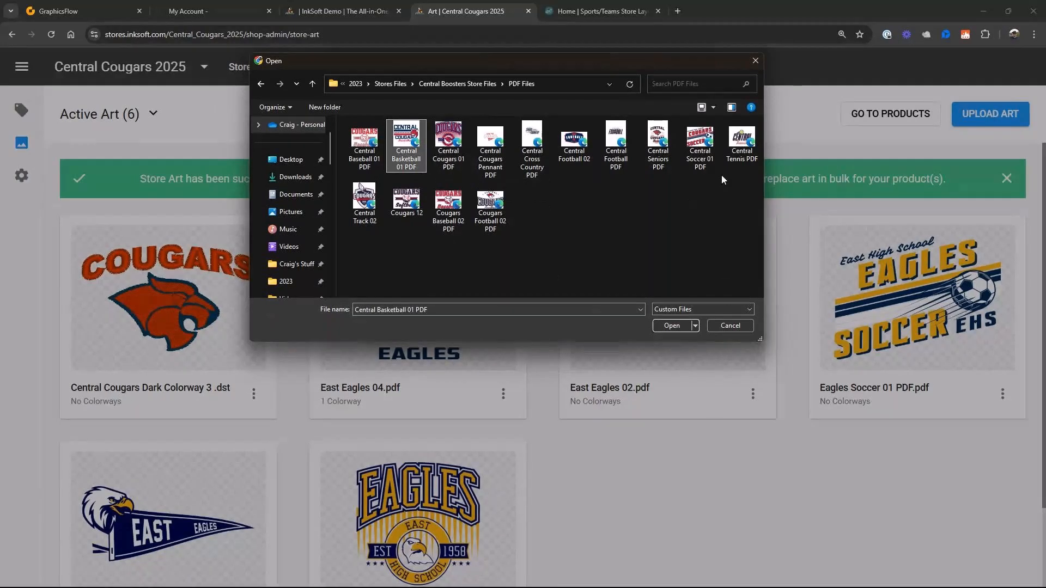
left_click(713, 108)
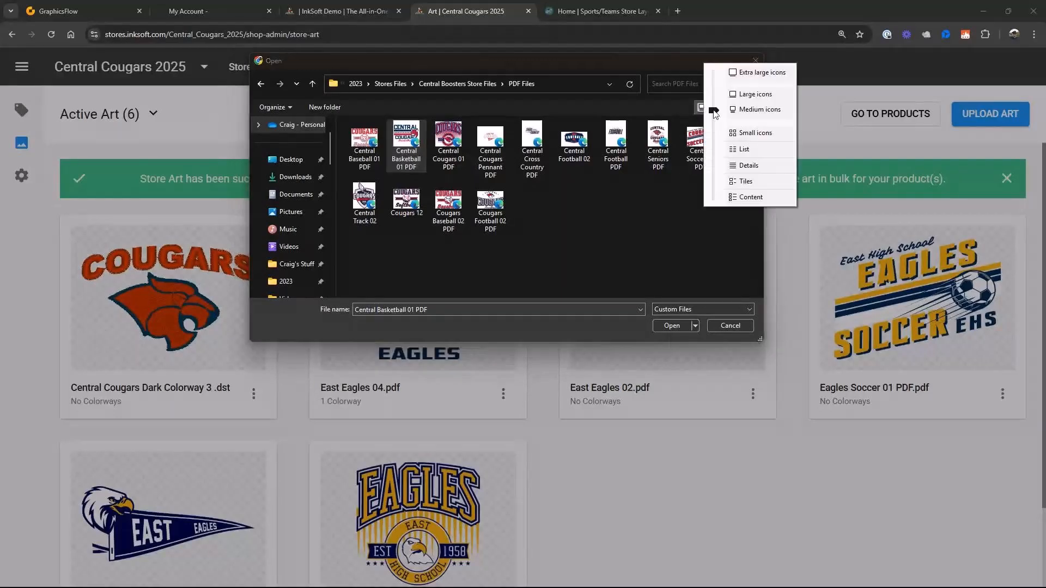
left_click(714, 95)
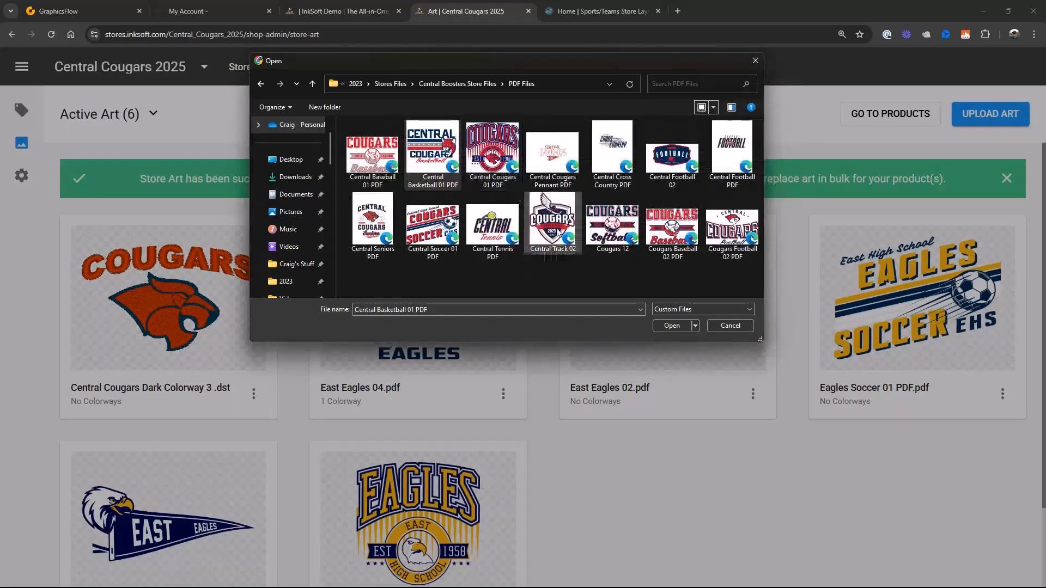
left_click(496, 151)
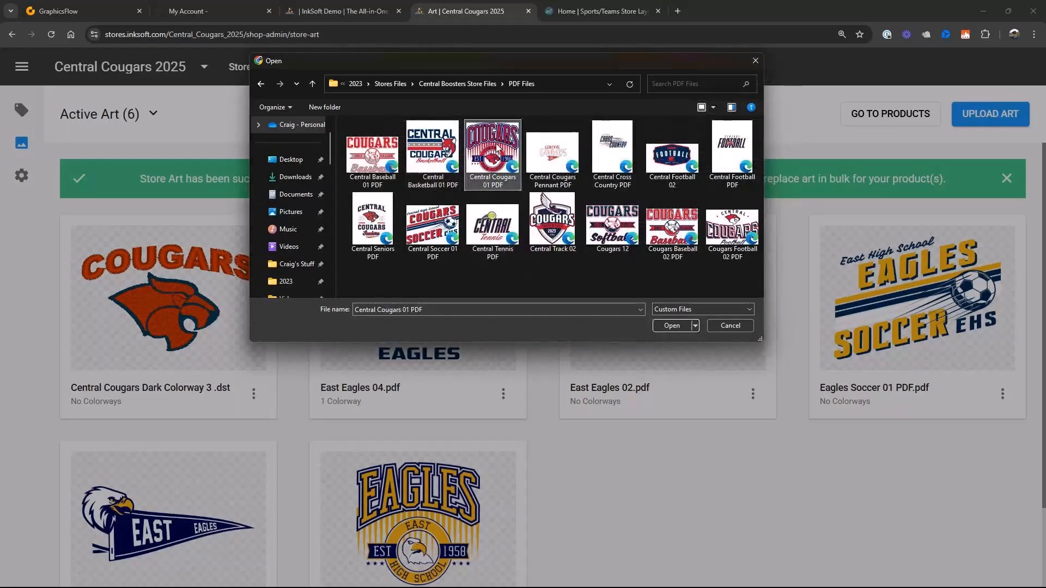
left_click(666, 327)
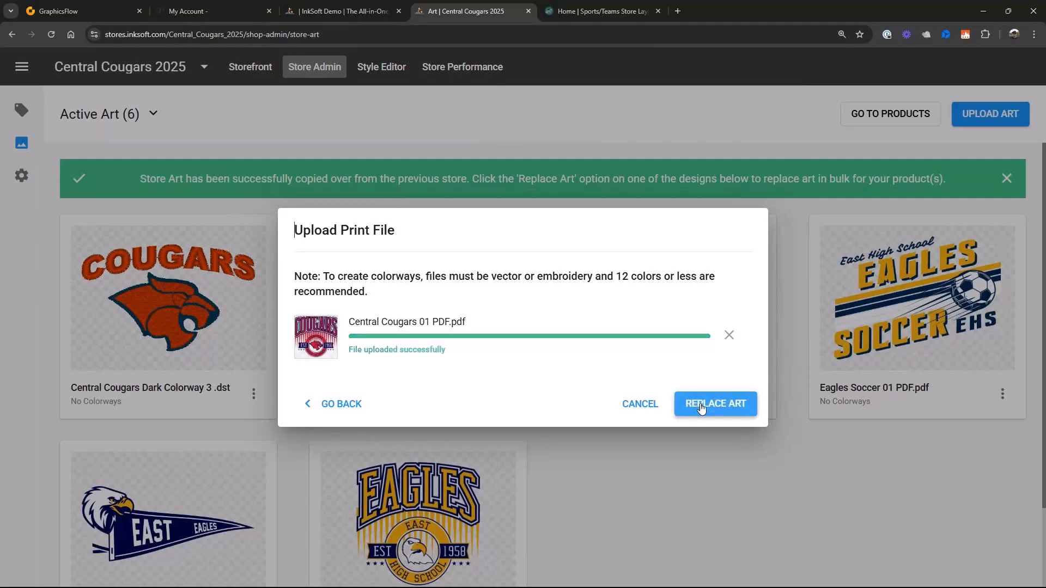
left_click(701, 408)
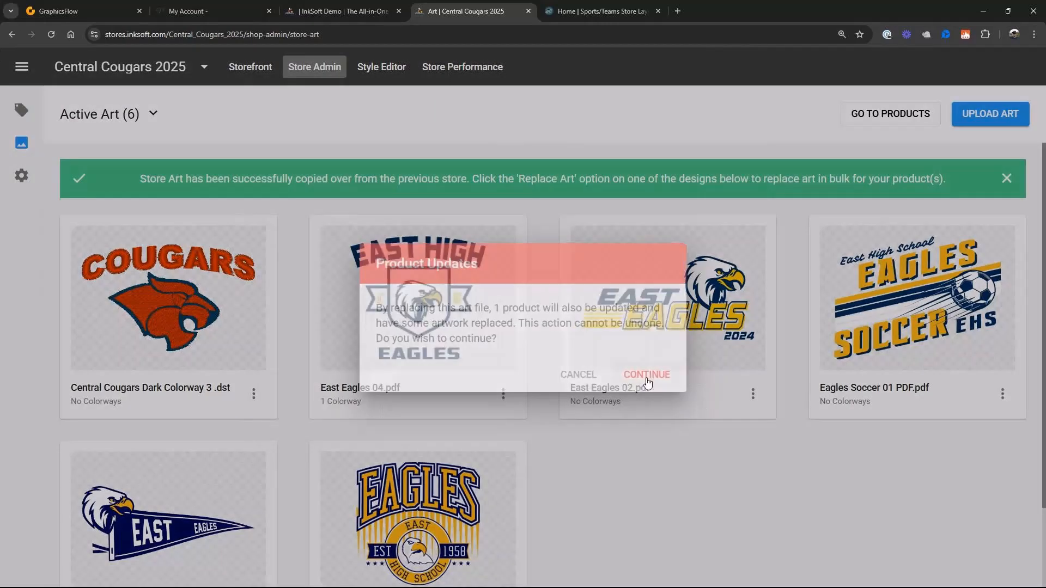
left_click(647, 376)
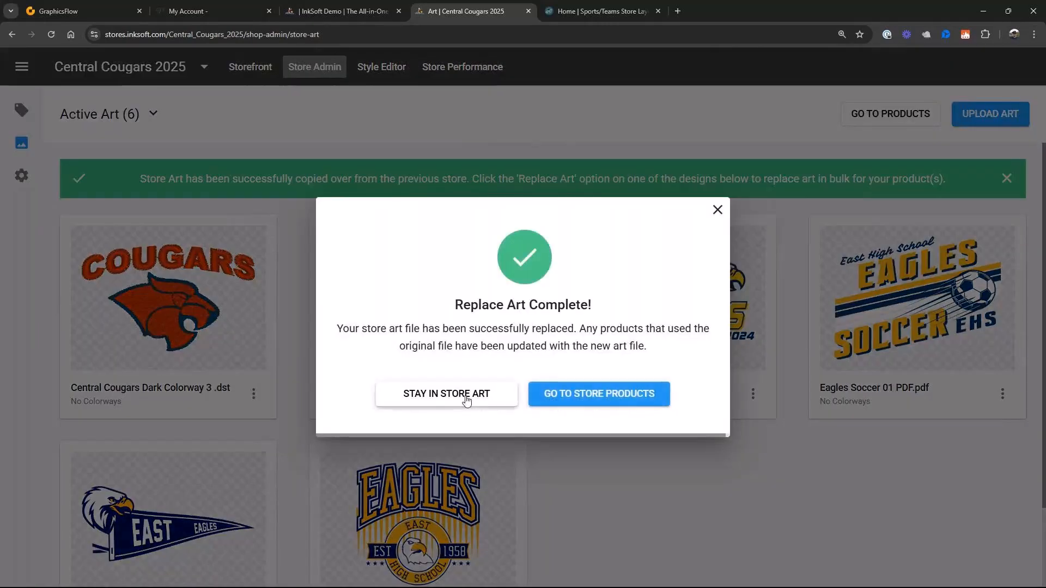
left_click(587, 401)
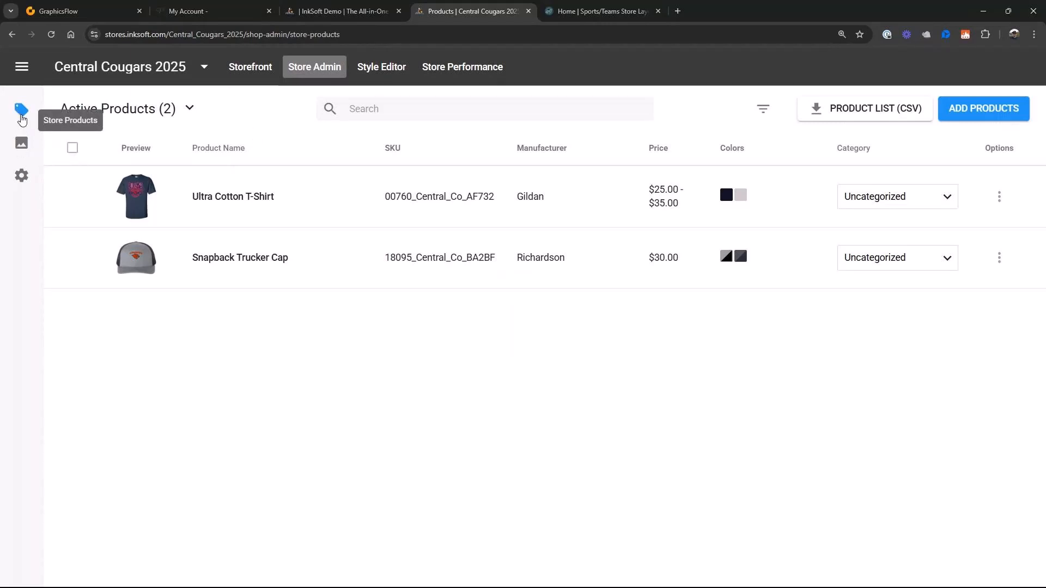
- Delete the East Eagles 02.pdf and Eagles Pennant Logo.pdf designs from the store art
left_click(21, 143)
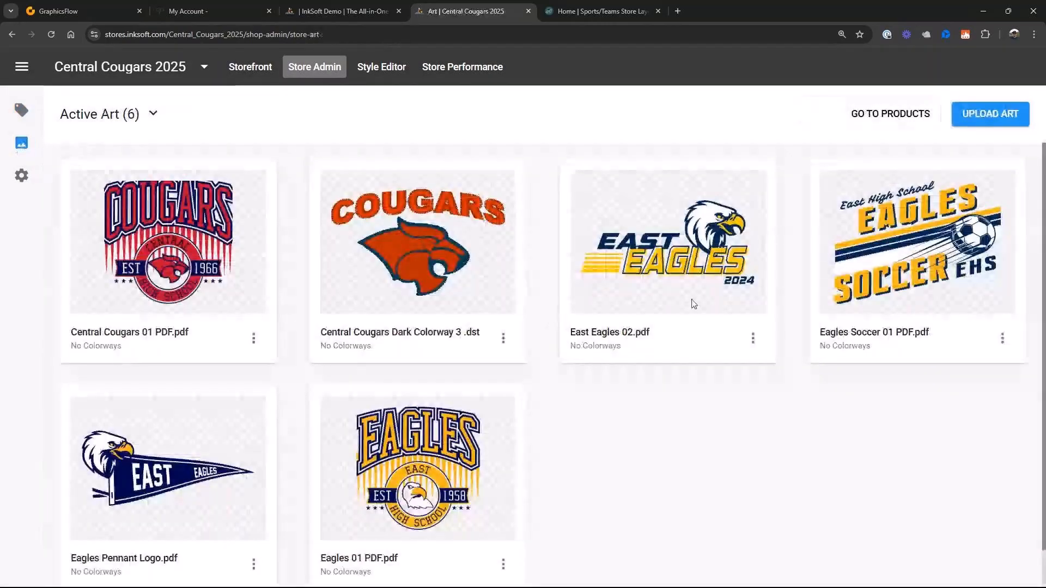
left_click(753, 338)
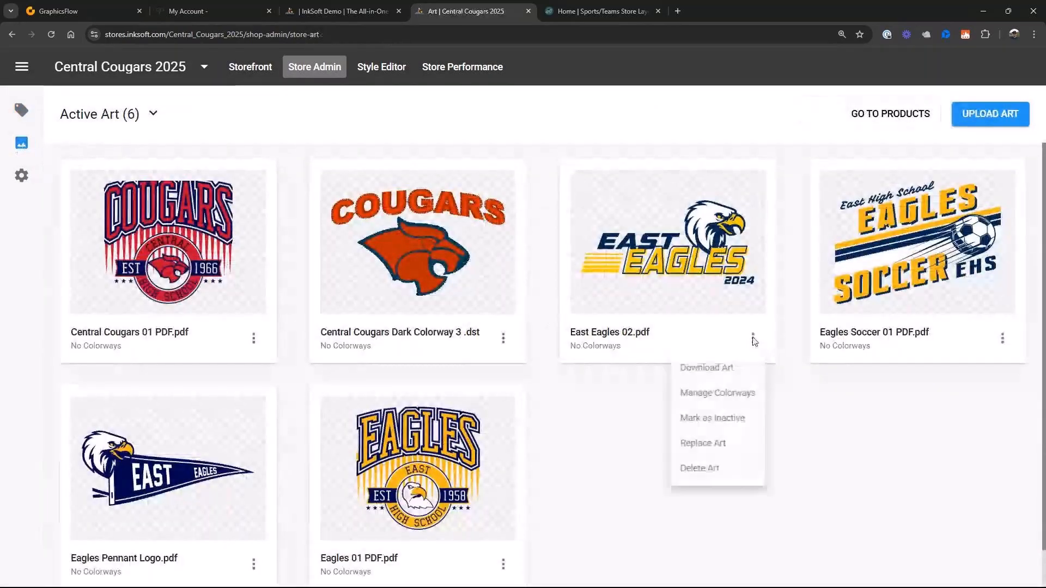
left_click(698, 479)
left_click(628, 391)
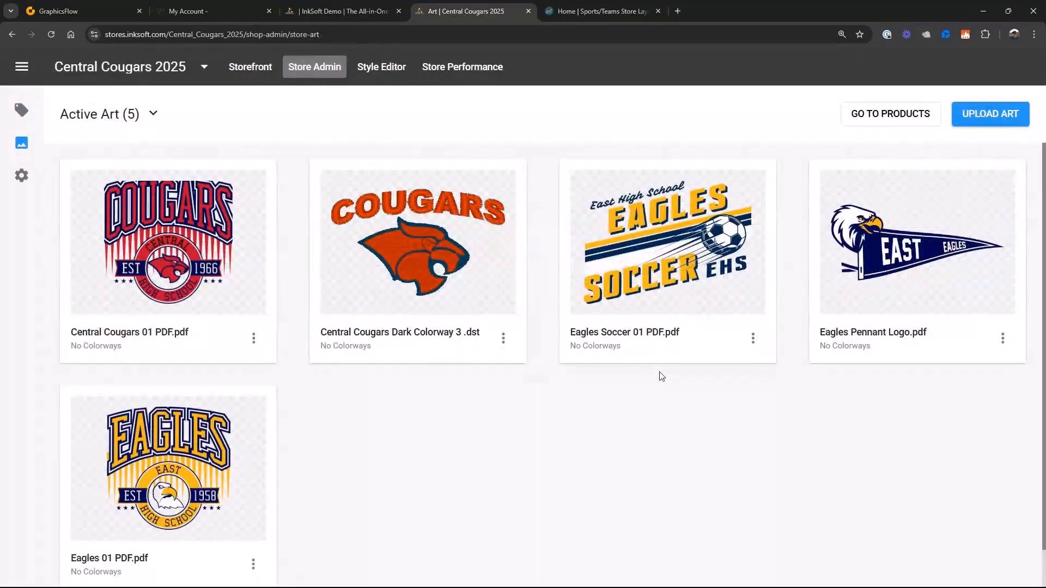
left_click(1003, 339)
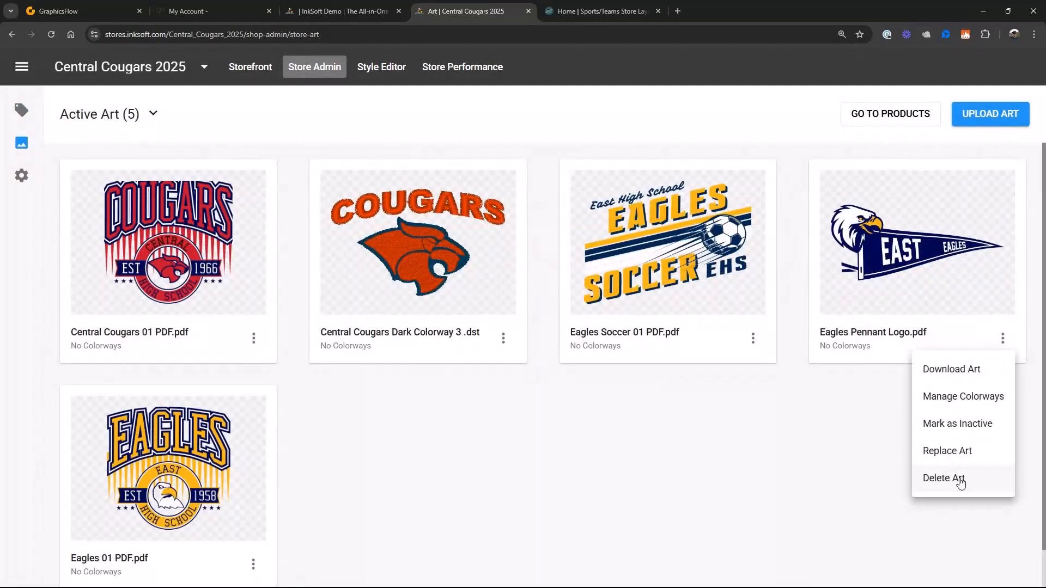
left_click(961, 483)
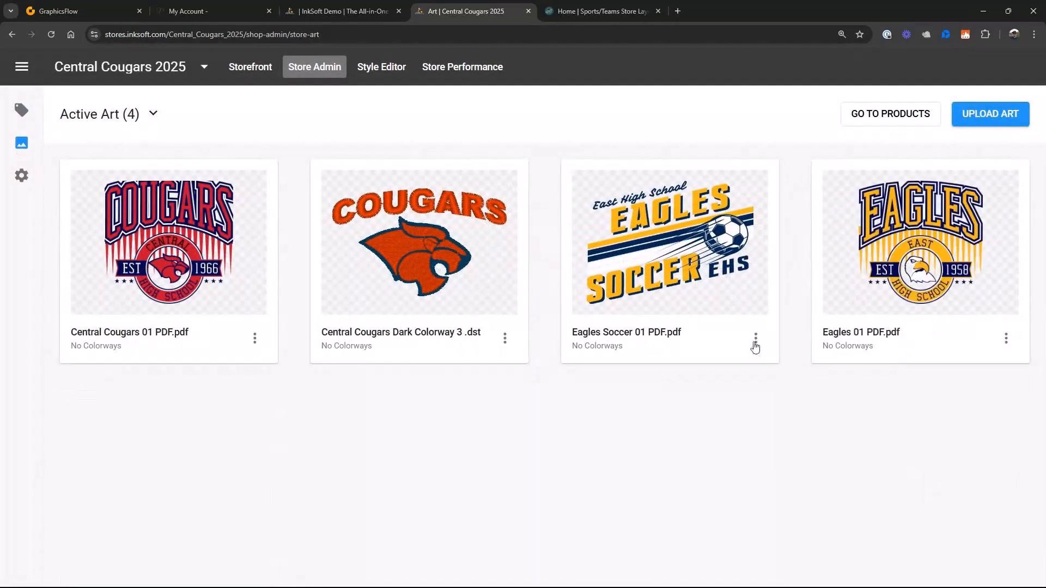
- Delete the remaining Eagles designs, Eagles Soccer 01 PDF.pdf and Eagles 01 PDF.pdf, from the store art
left_click(753, 338)
left_click(721, 481)
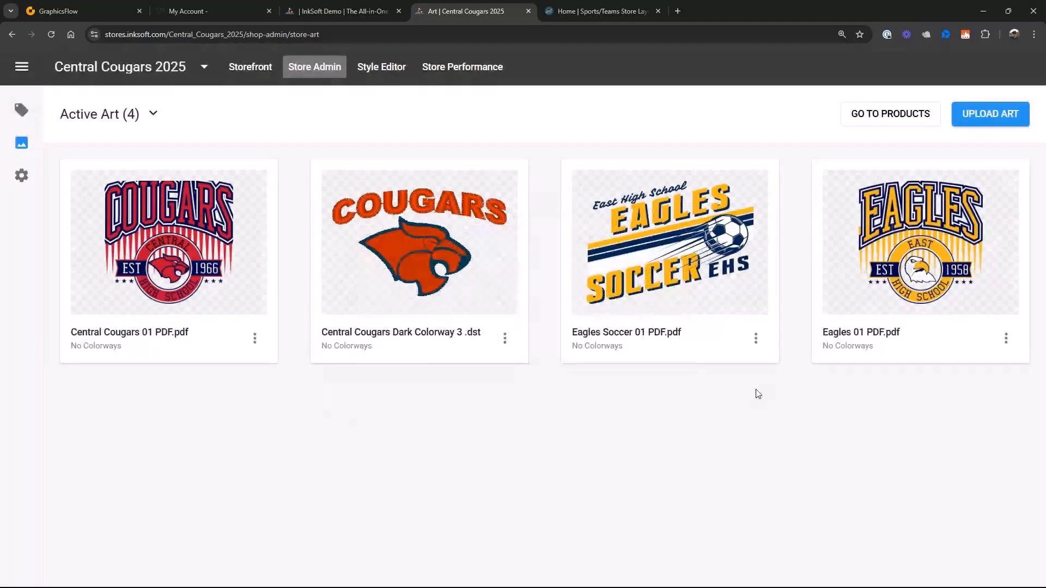
left_click(756, 343)
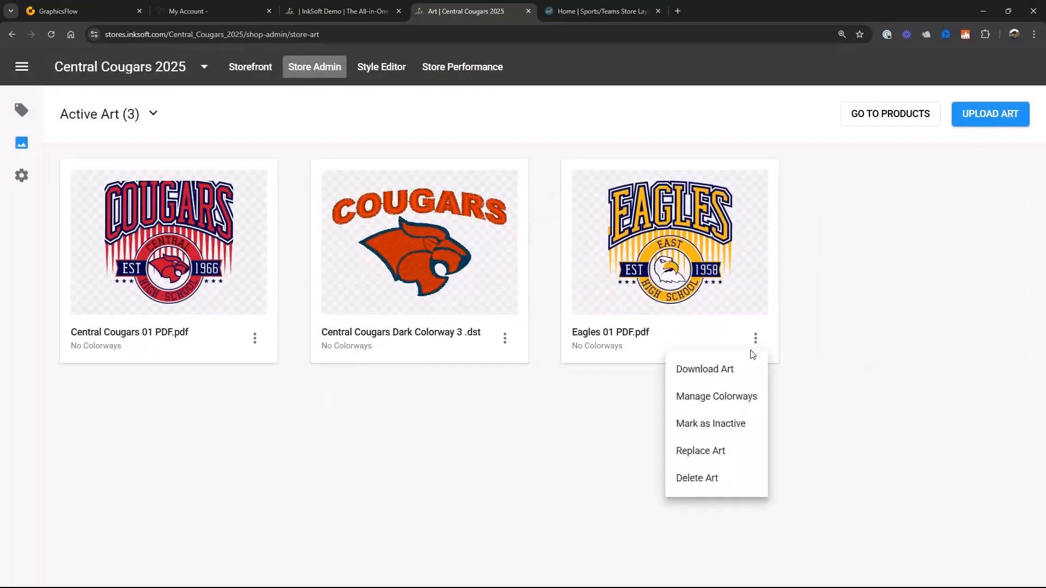
left_click(706, 483)
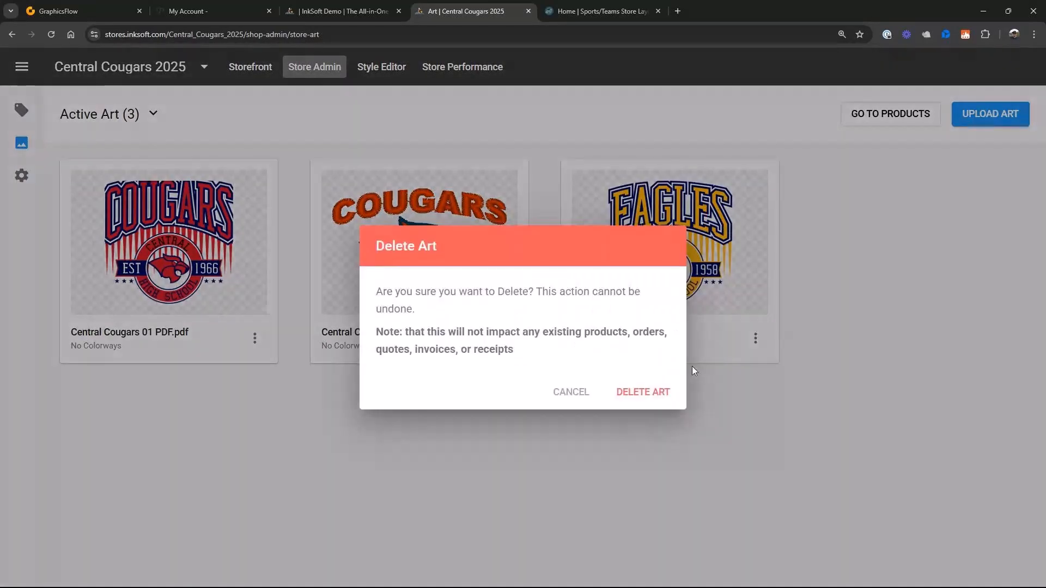
left_click(647, 390)
- Upload the print files Central Basketball 01, Central Football, Central Soccer 01, Central Tennis, Central Track 02 and Cougars Football 02 to the store art
left_click(977, 112)
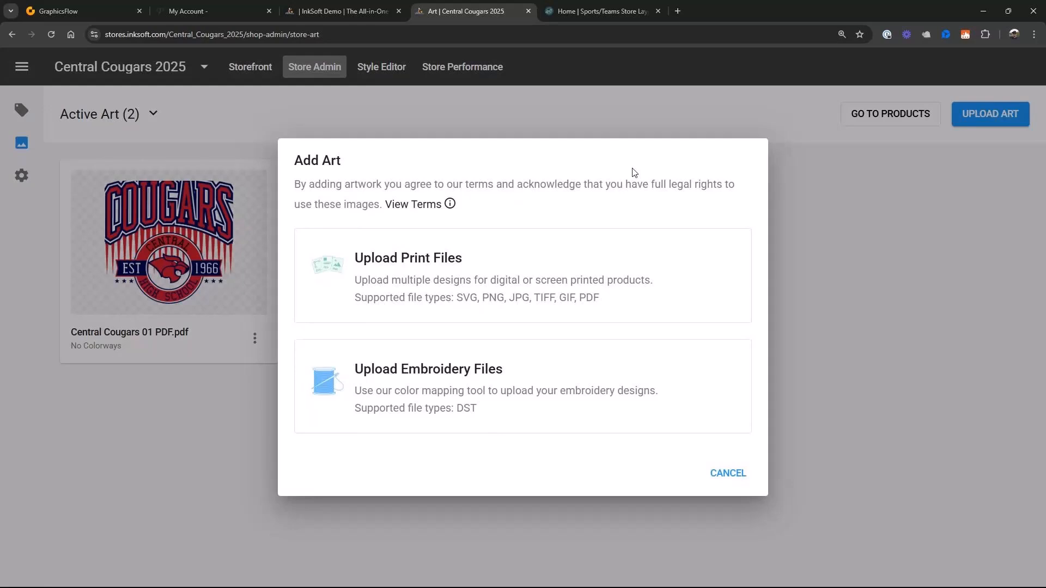
left_click(518, 261)
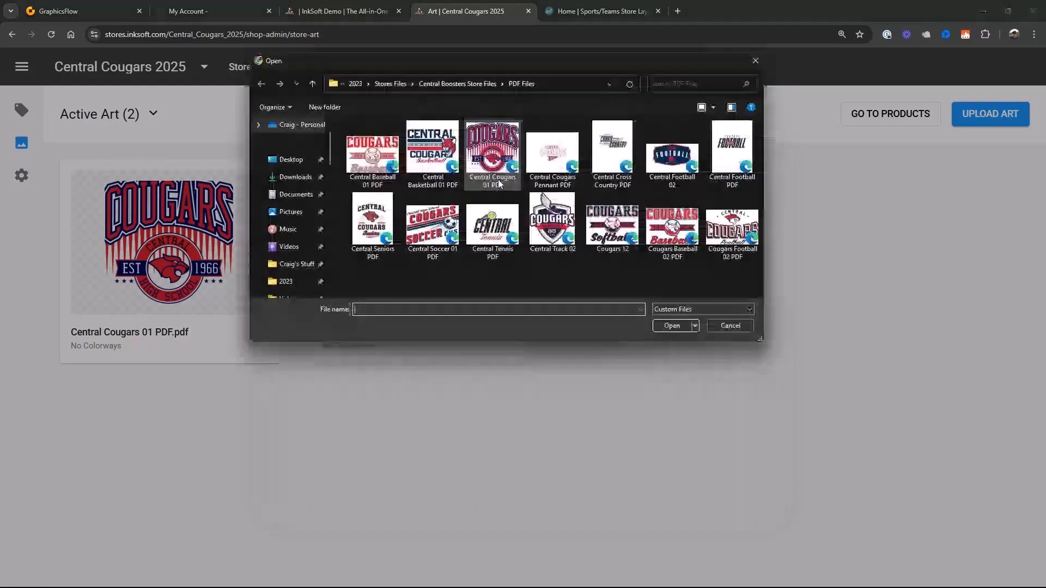
left_click(429, 147)
left_click(442, 235, "ctrl")
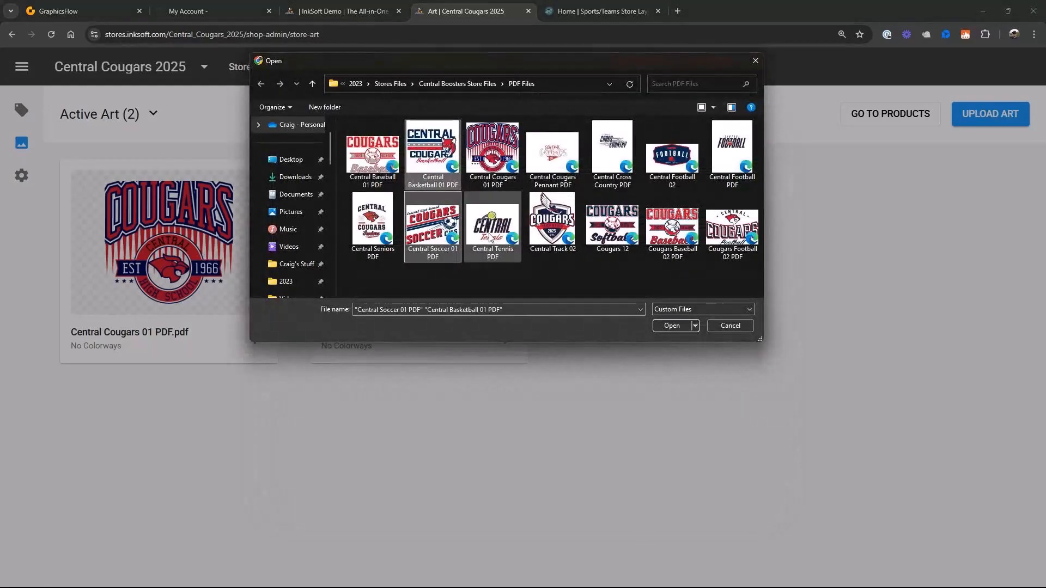
left_click(489, 236, "ctrl")
left_click(553, 220, "ctrl")
left_click(732, 226, "ctrl")
left_click(732, 147, "ctrl")
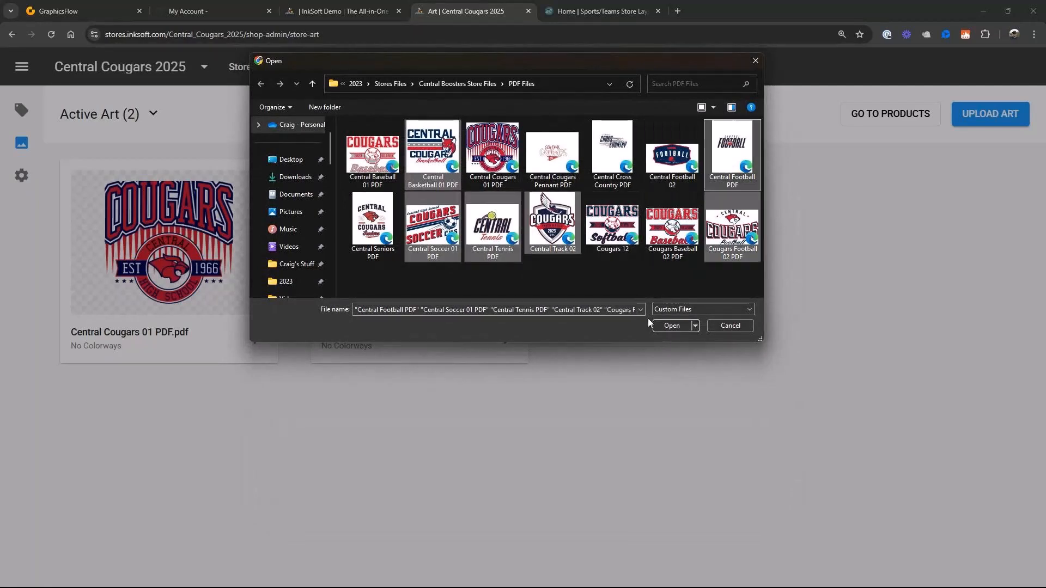
left_click(670, 326)
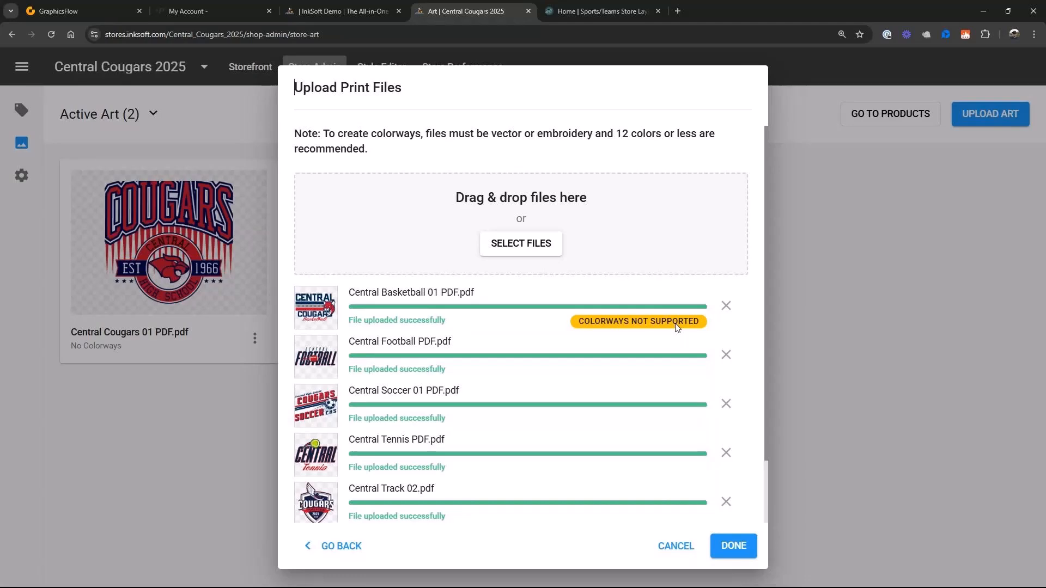
left_click(737, 545)
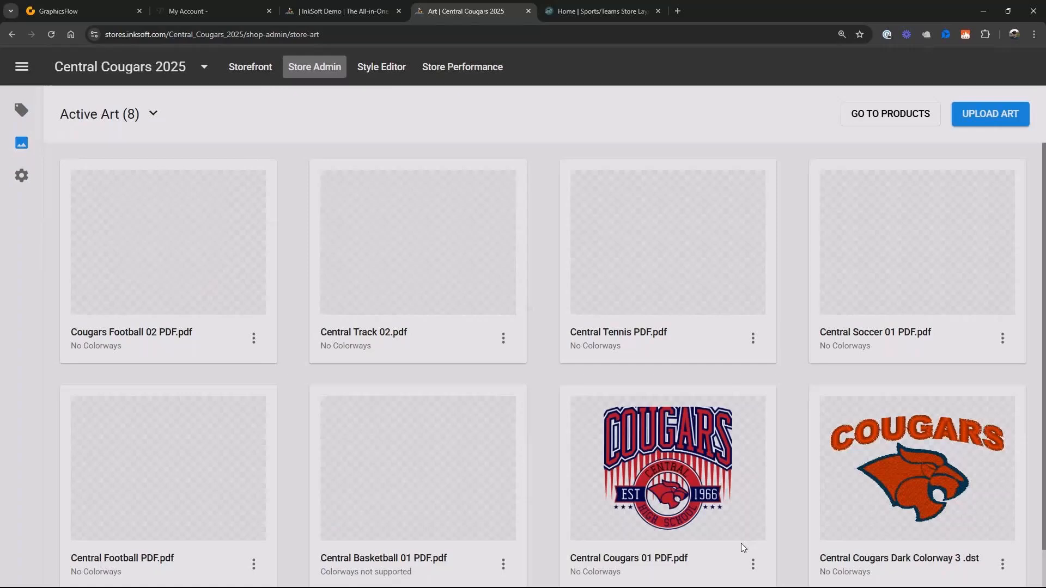
scroll(822, 405, "down", 1)
scroll(822, 406, "up", 1)
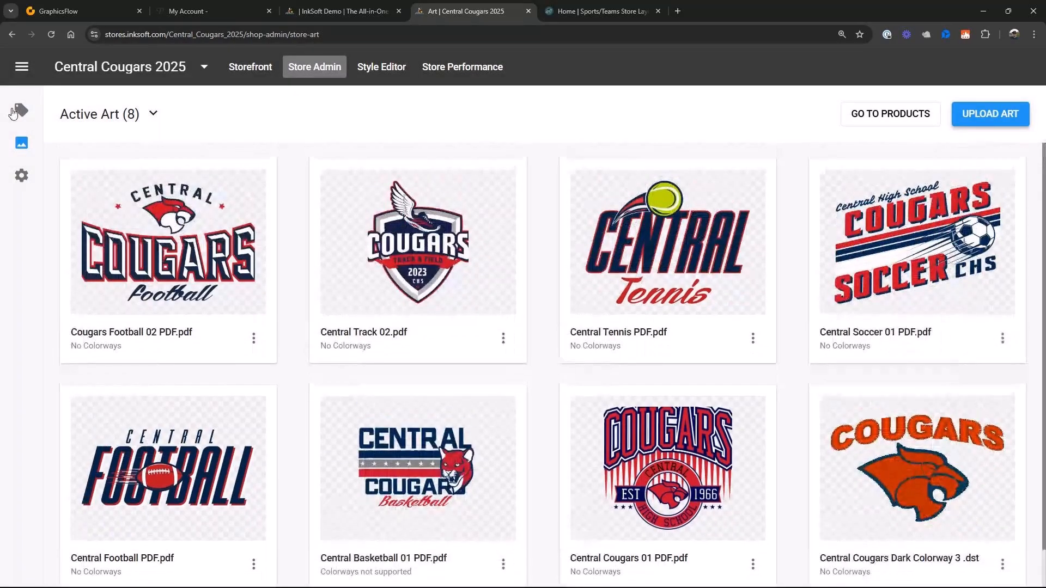
- Create a new Gildan Ultra Cotton Long Sleeve T-Shirt product in Ash with the Central Soccer 01 art on its full front
left_click(19, 110)
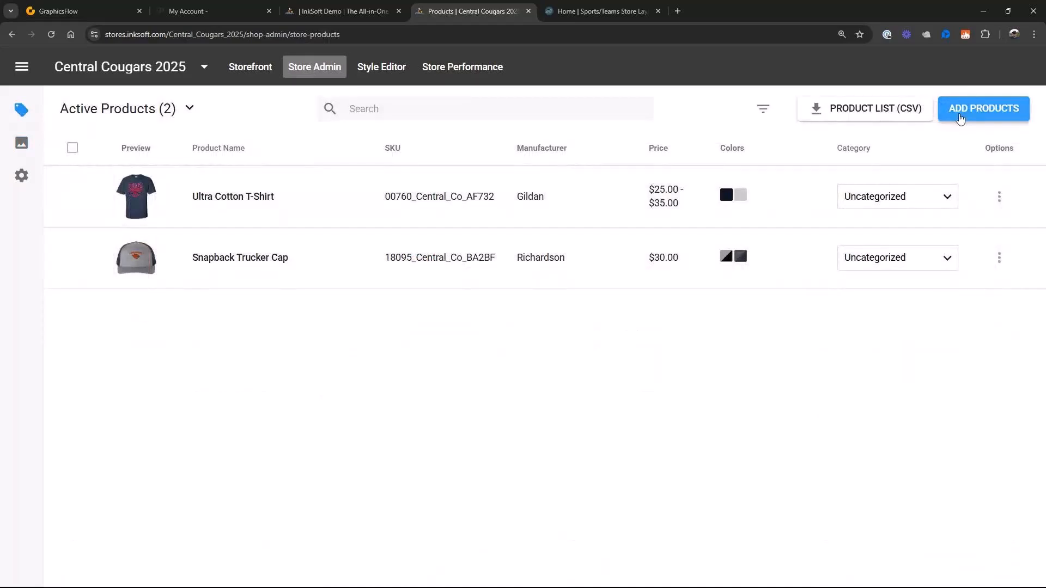
left_click(983, 108)
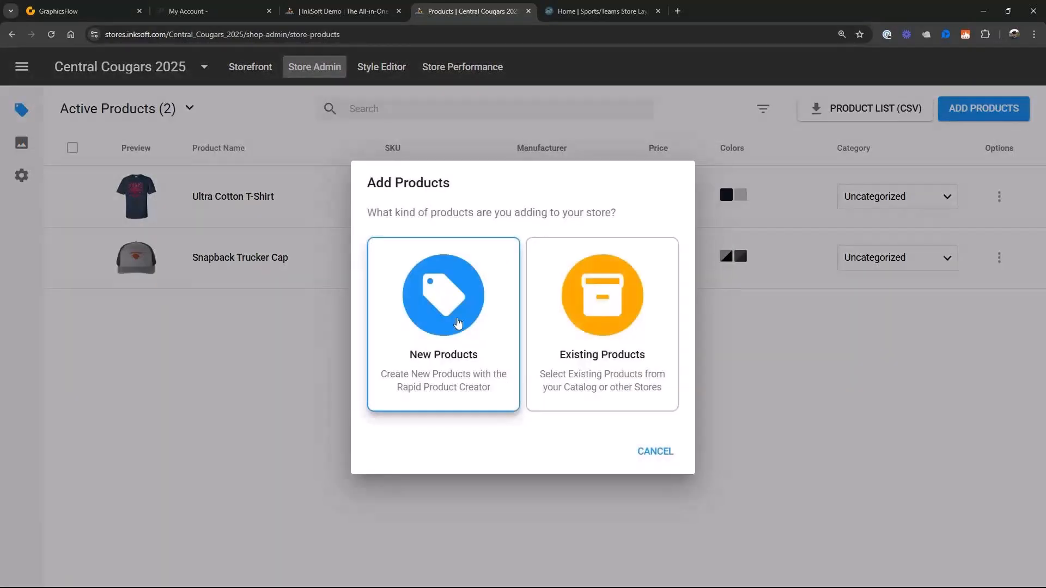
left_click(457, 324)
scroll(162, 334, "down", 12)
scroll(926, 348, "down", 4)
left_click(681, 469)
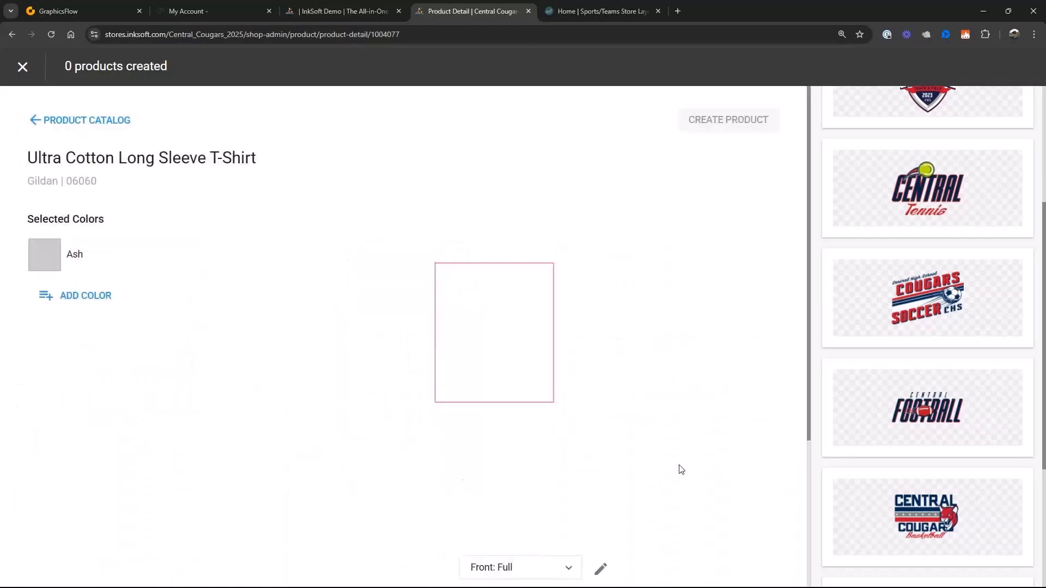
left_click(959, 306)
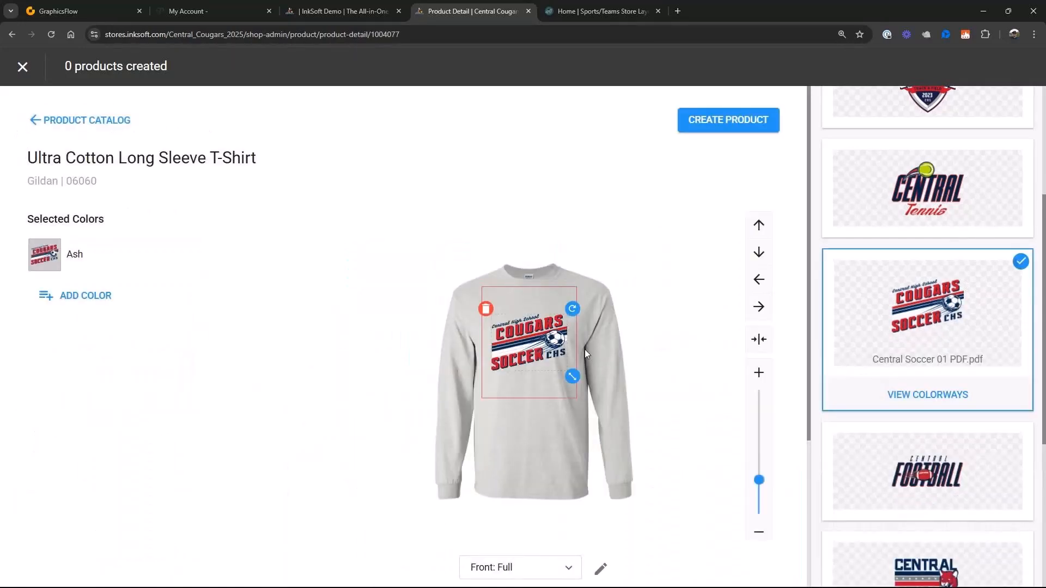
left_click(730, 120)
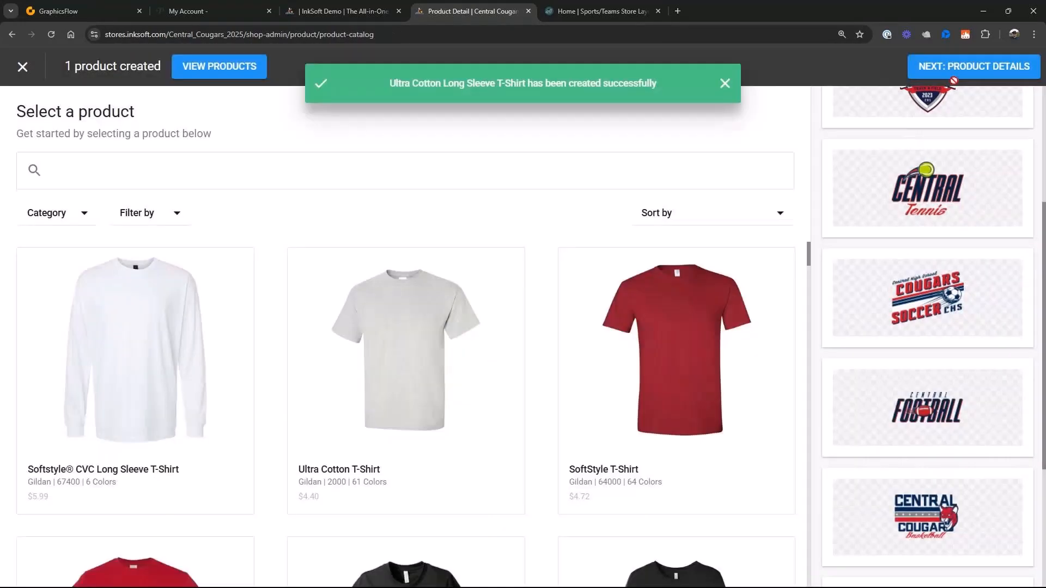
- Price the Ultra Cotton Long Sleeve T-Shirt at $40, overriding 2XL and 3XL to $45 and 4XL to $50, and finish the product
left_click(952, 74)
left_click(797, 263)
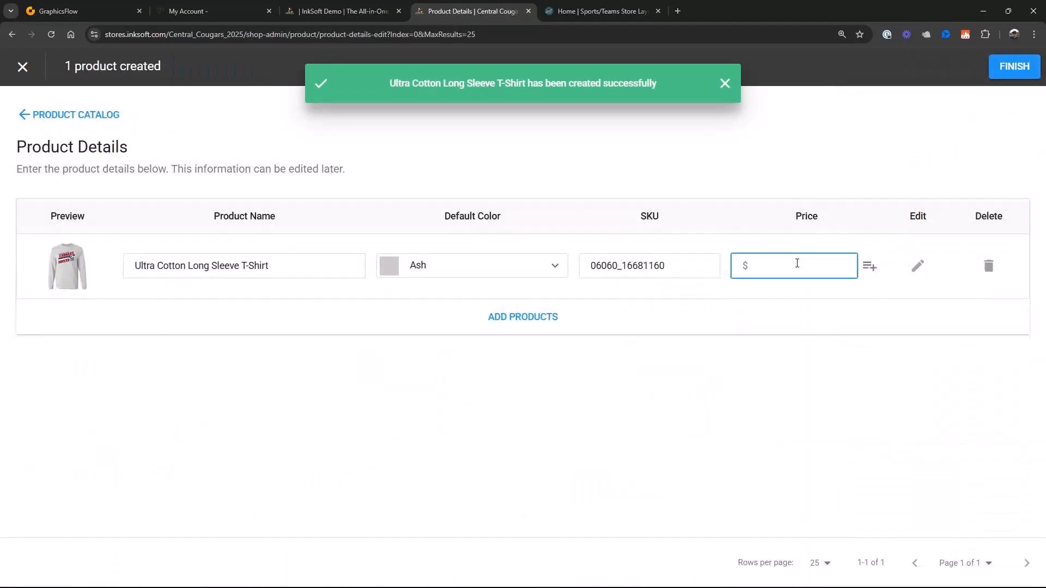
type("40")
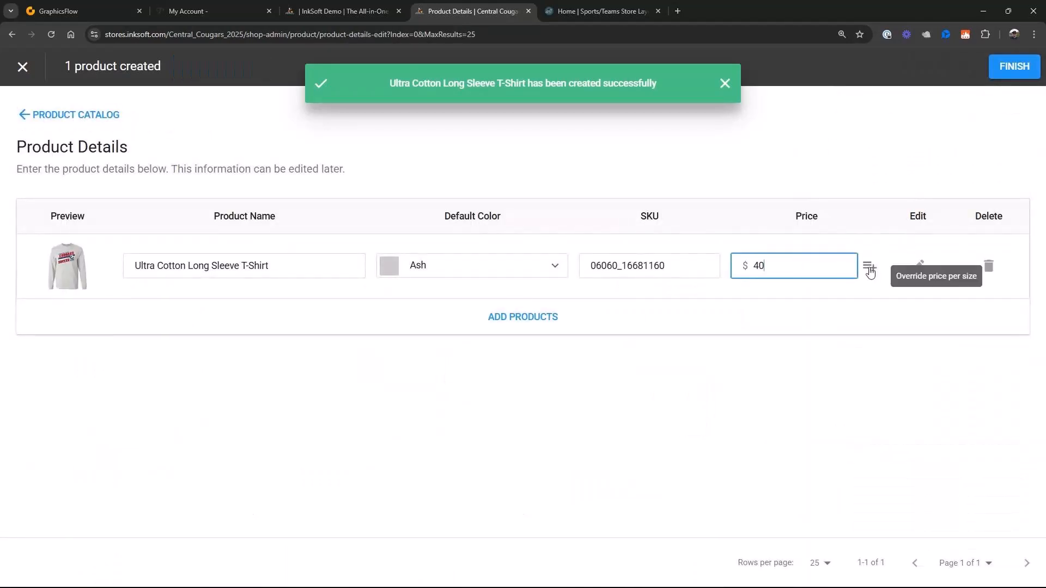
left_click(870, 267)
left_click(840, 431)
type("45")
left_click(845, 459)
type("45")
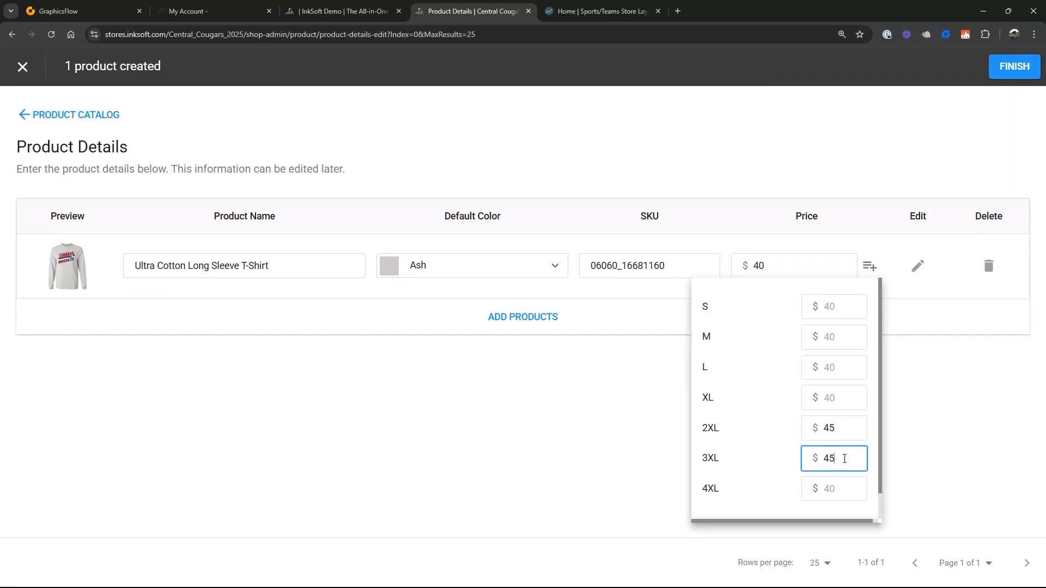
left_click(831, 486)
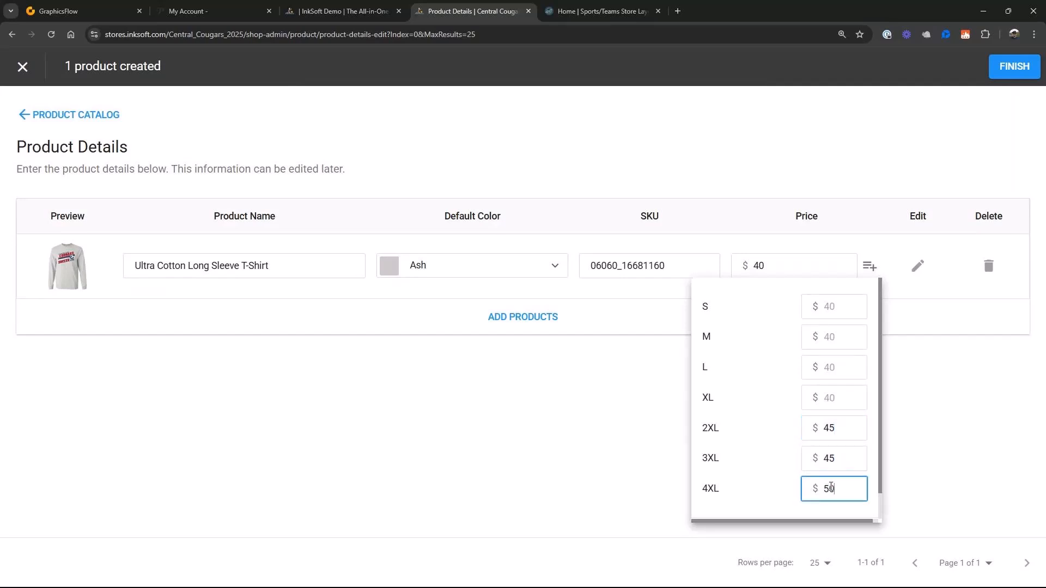
left_click(1025, 67)
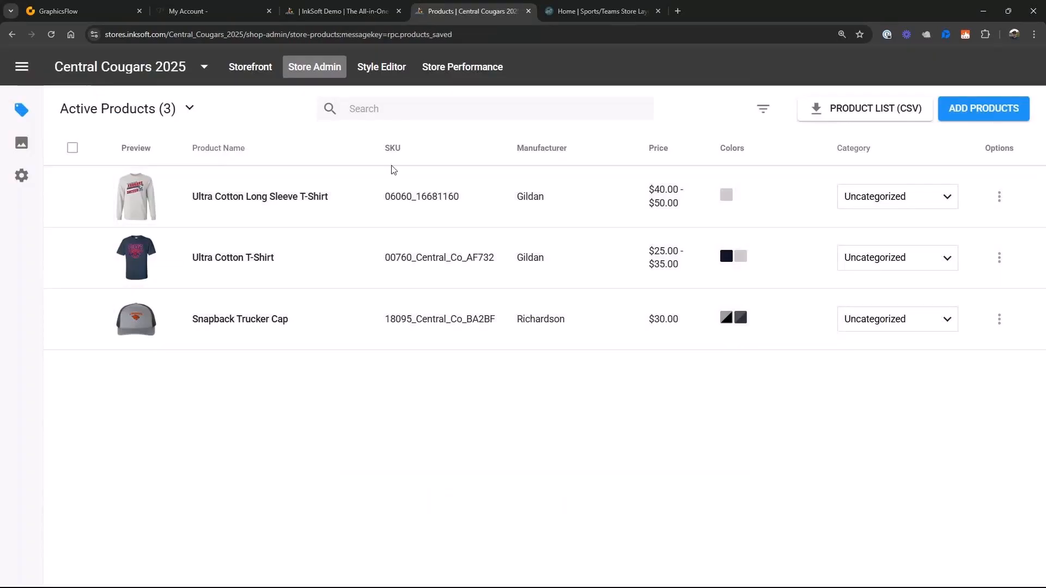
- In the store branding settings, replace the store logo with Central Cougars Pennant Logo PNG from the Logo and Store Banner folder
left_click(300, 68)
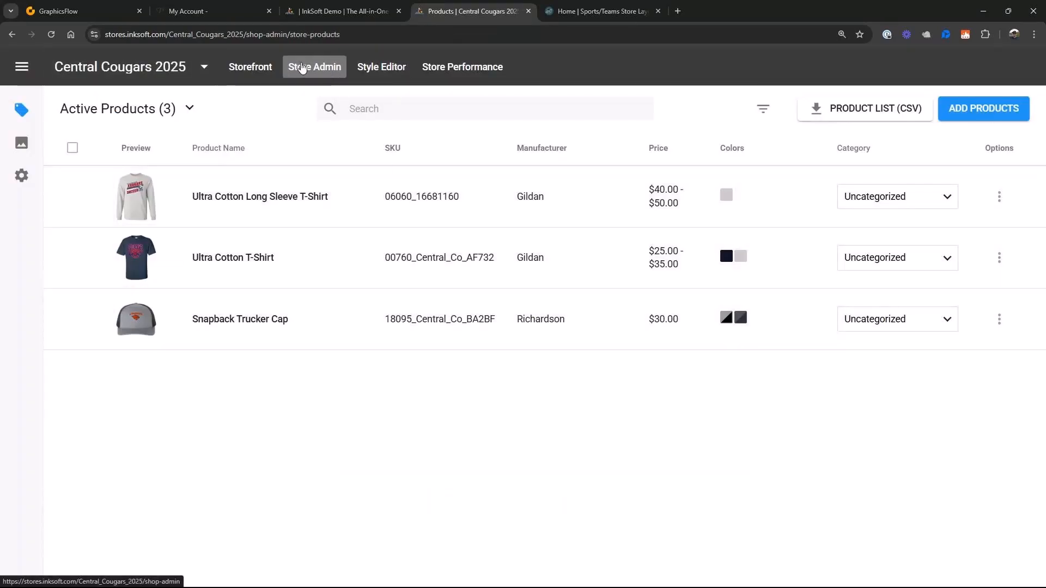
left_click(21, 177)
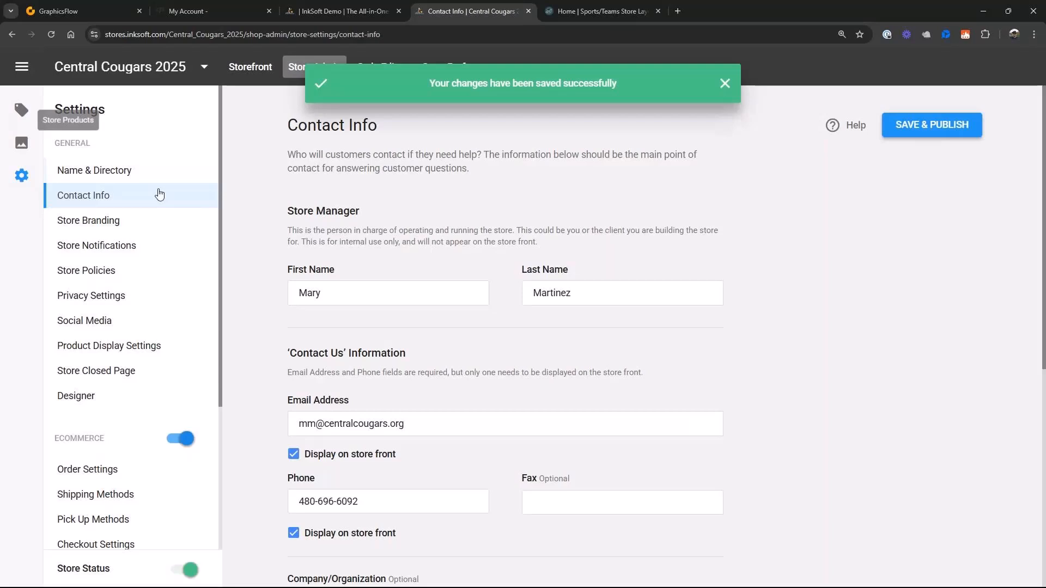
left_click(89, 220)
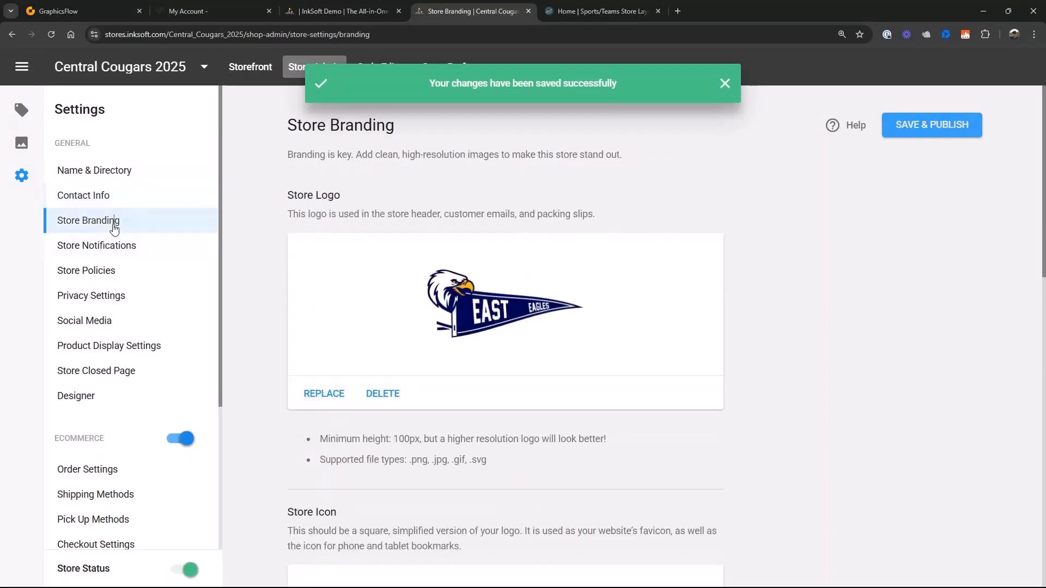
left_click(333, 397)
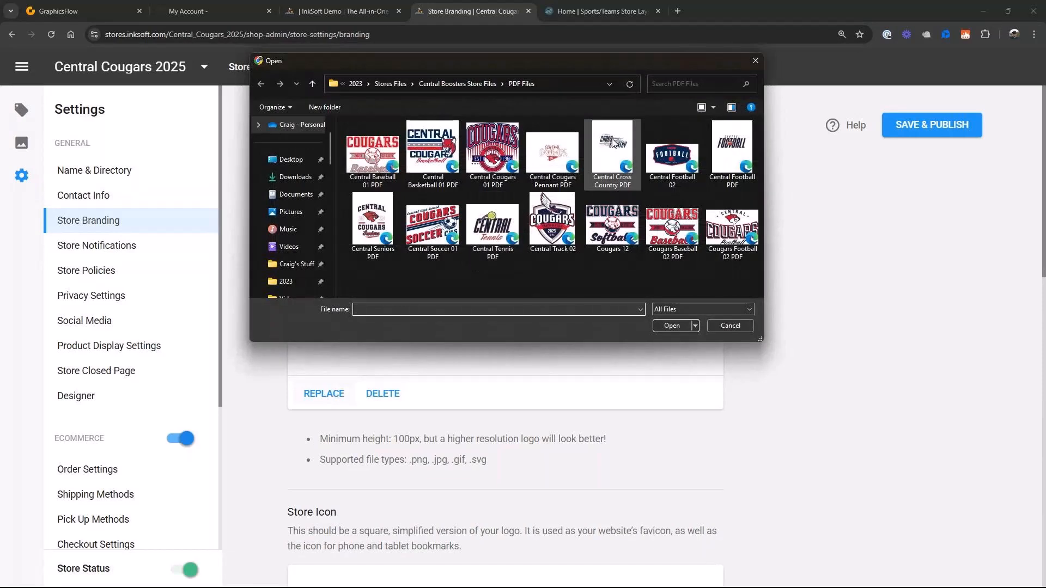
left_click(473, 84)
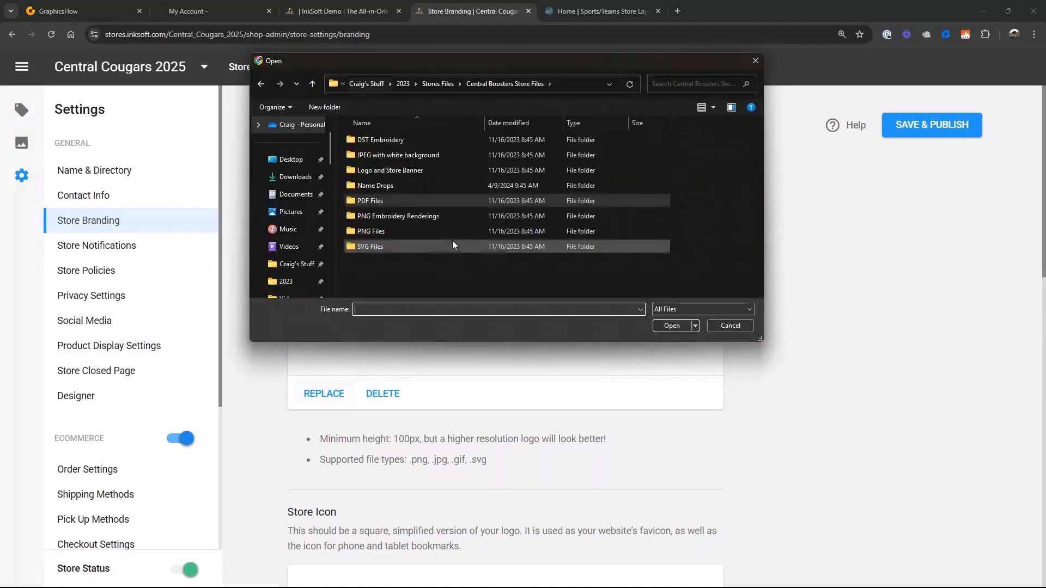
double_click(417, 170)
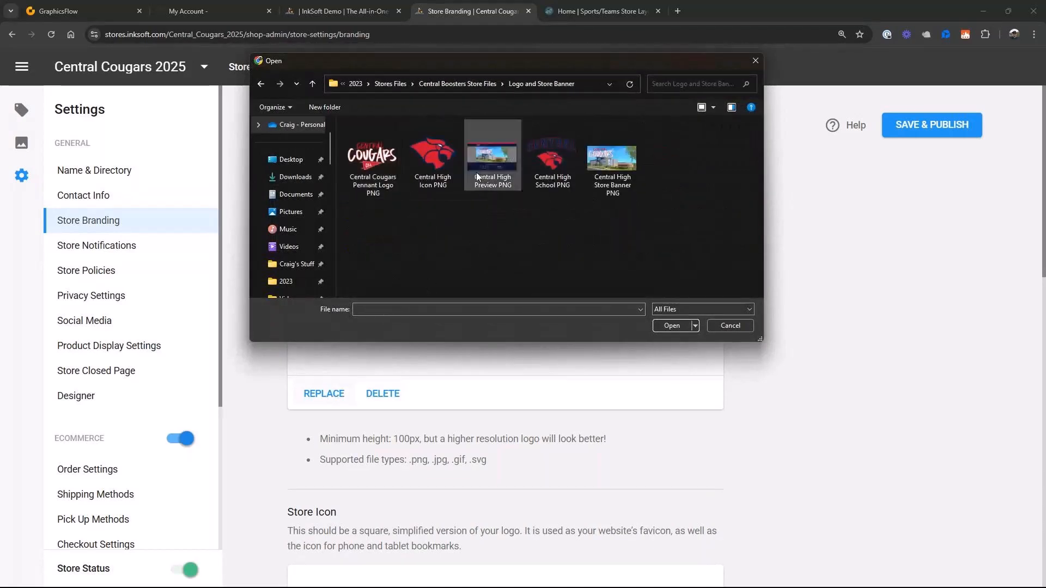
left_click(382, 164)
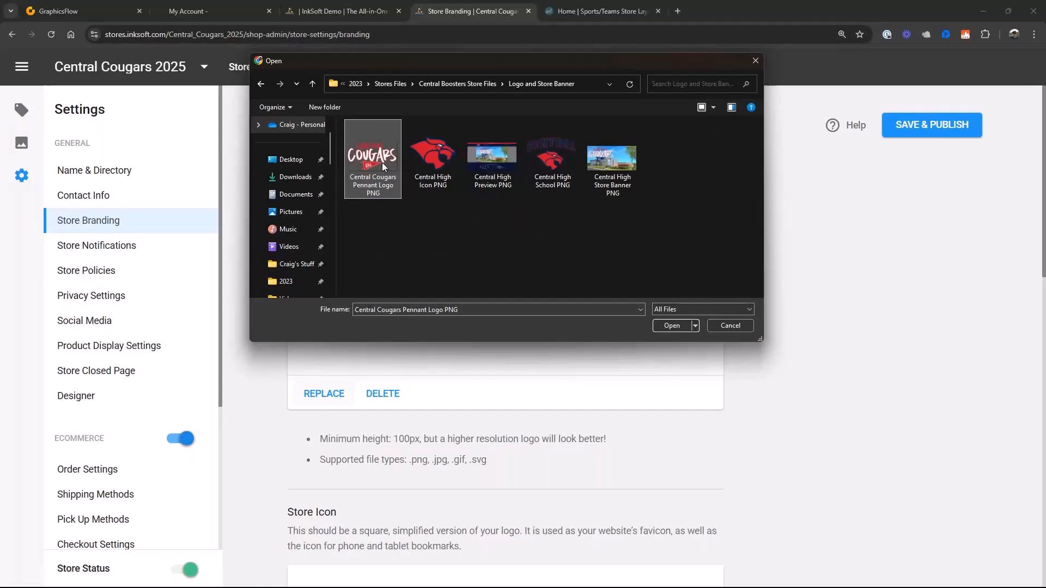
left_click(672, 327)
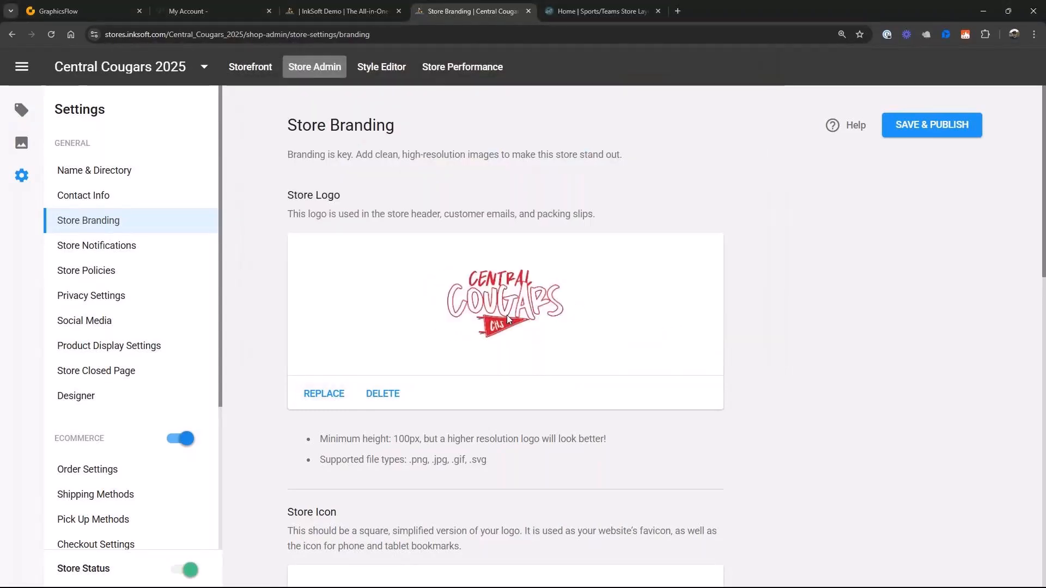
- Replace the store icon with the Central High Icon PNG file
scroll(507, 315, "down", 7)
left_click(320, 344)
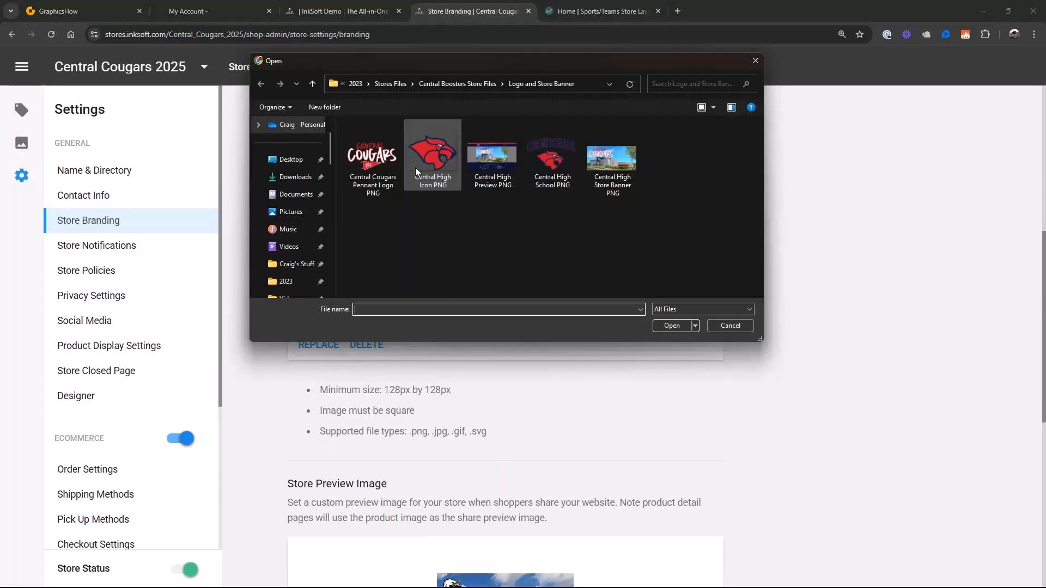
double_click(415, 168)
- Replace the store preview image with Central High Preview PNG, and save and publish the branding
scroll(526, 348, "down", 3)
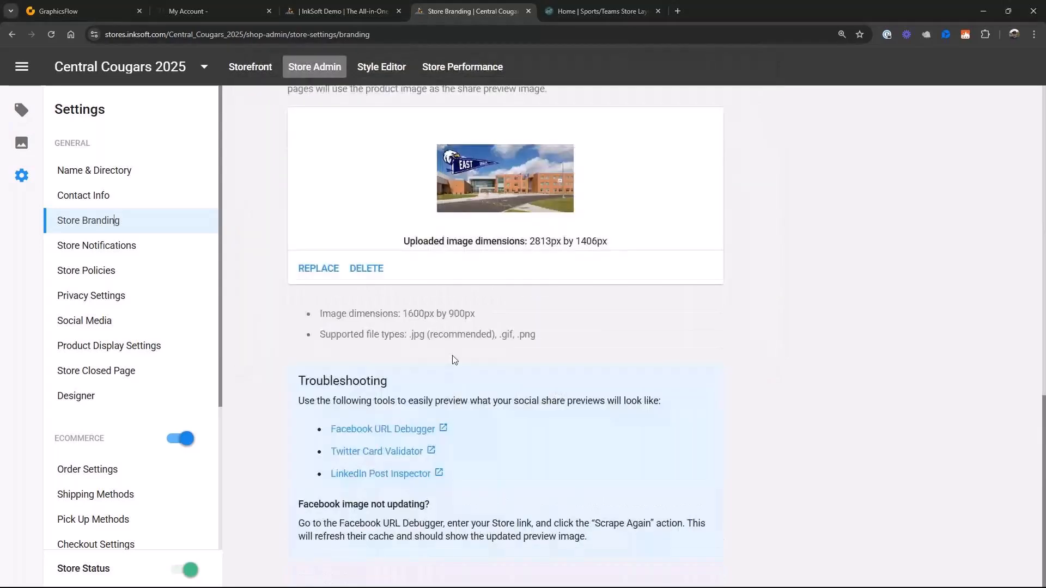
left_click(324, 274)
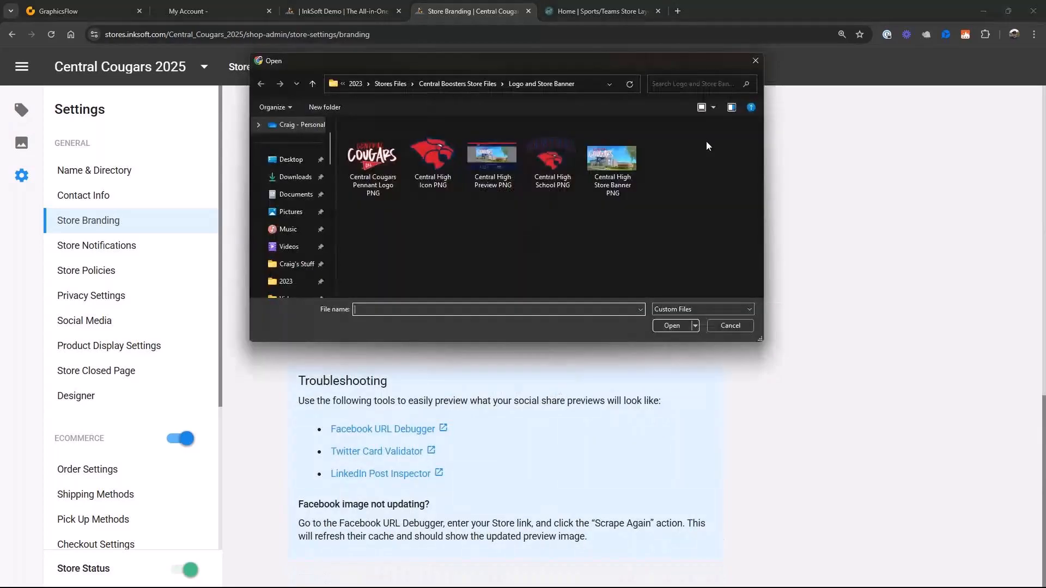
left_click(497, 157)
left_click(678, 327)
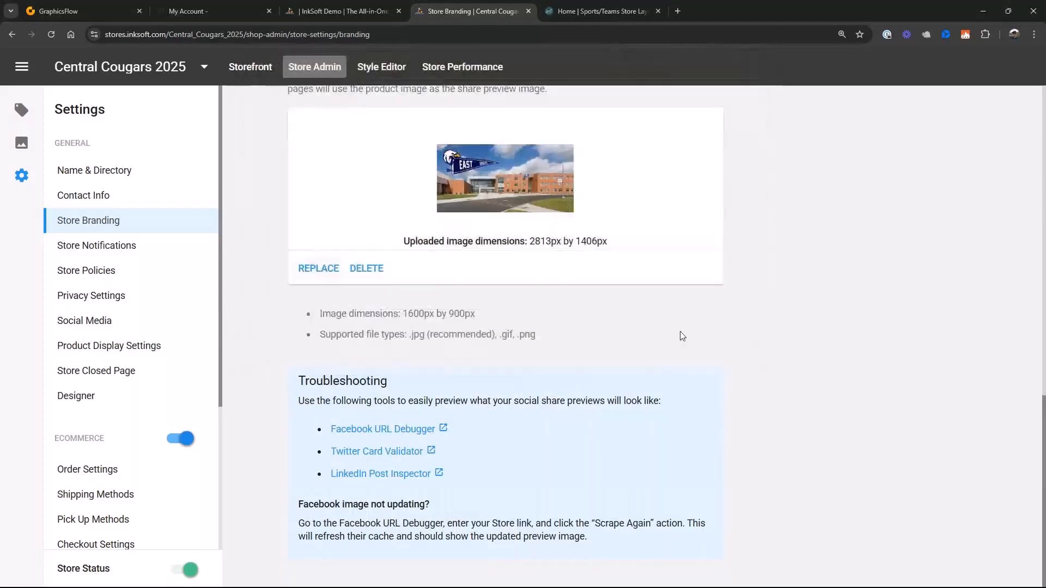
scroll(819, 381, "up", 8)
scroll(818, 382, "up", 5)
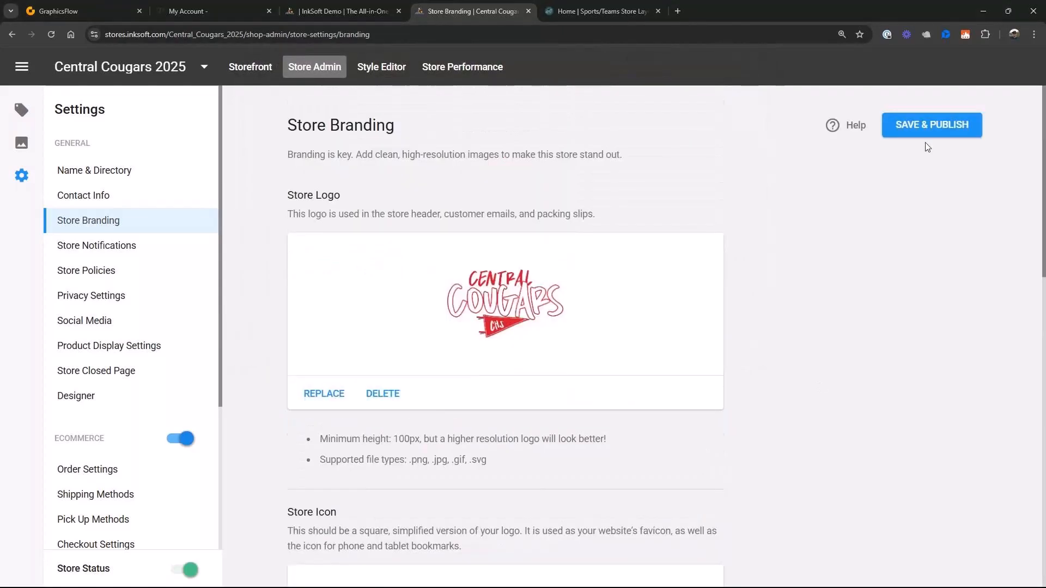
left_click(927, 133)
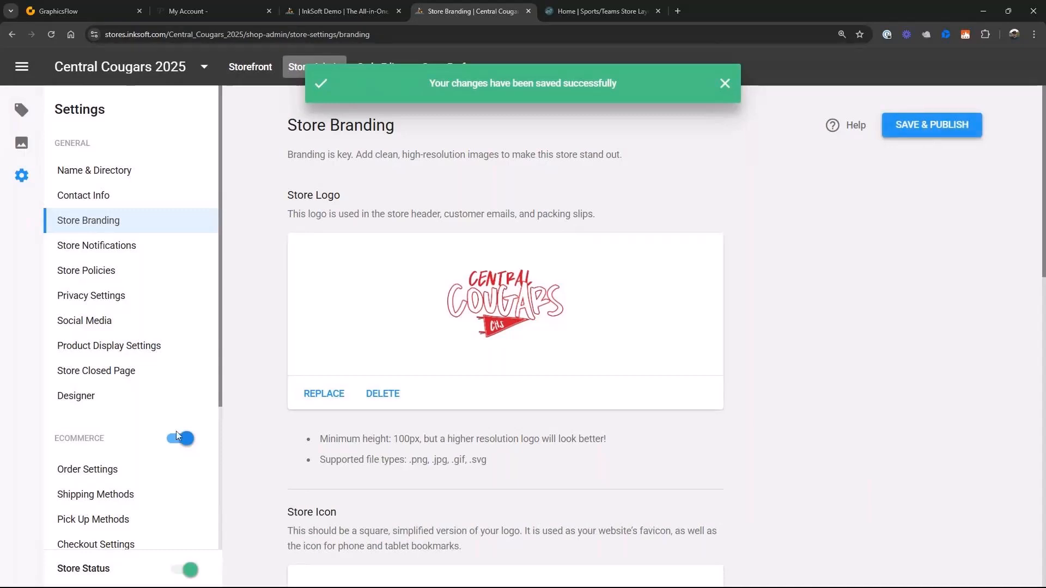
- In the store's style editor, replace the Eagles logo in the page header with Central Cougars Pennant Logo PNG
left_click(81, 396)
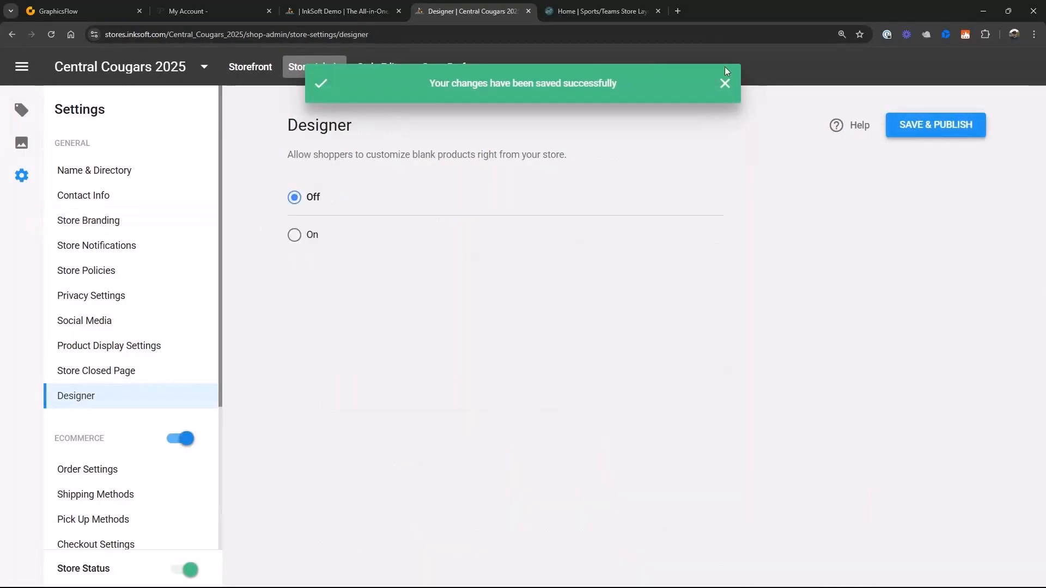
left_click(725, 80)
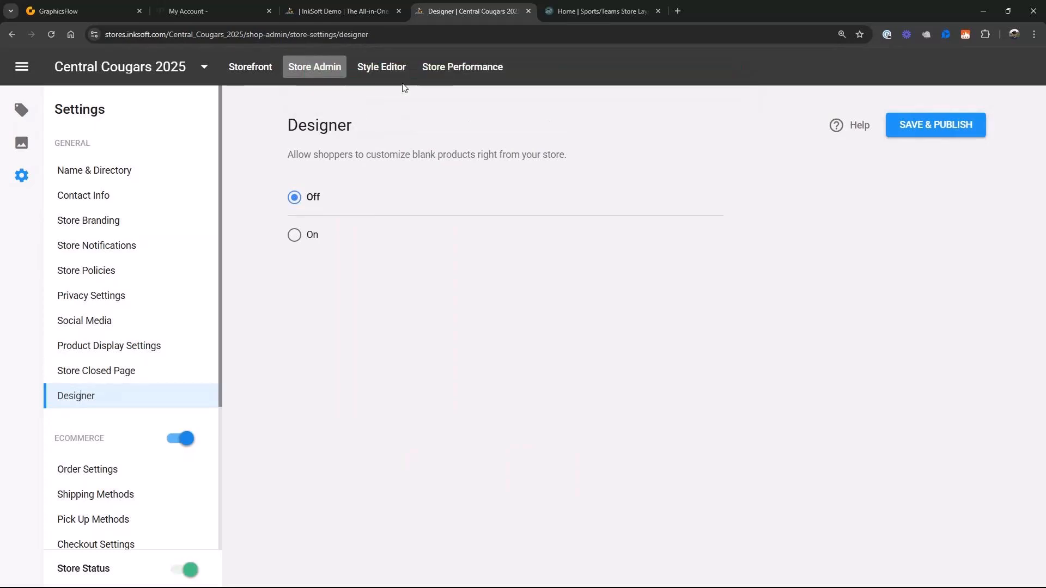
left_click(388, 76)
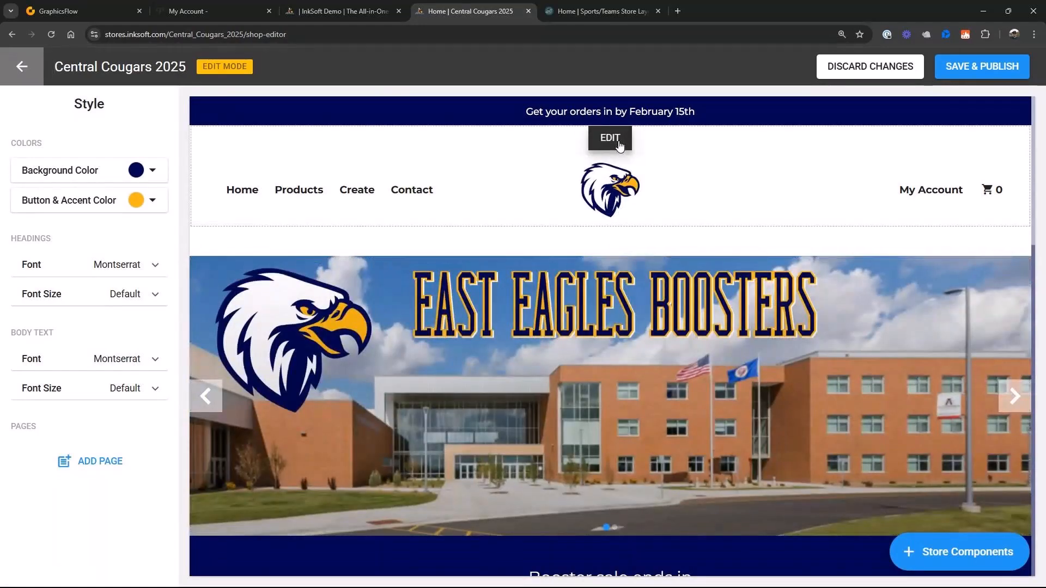
left_click(619, 141)
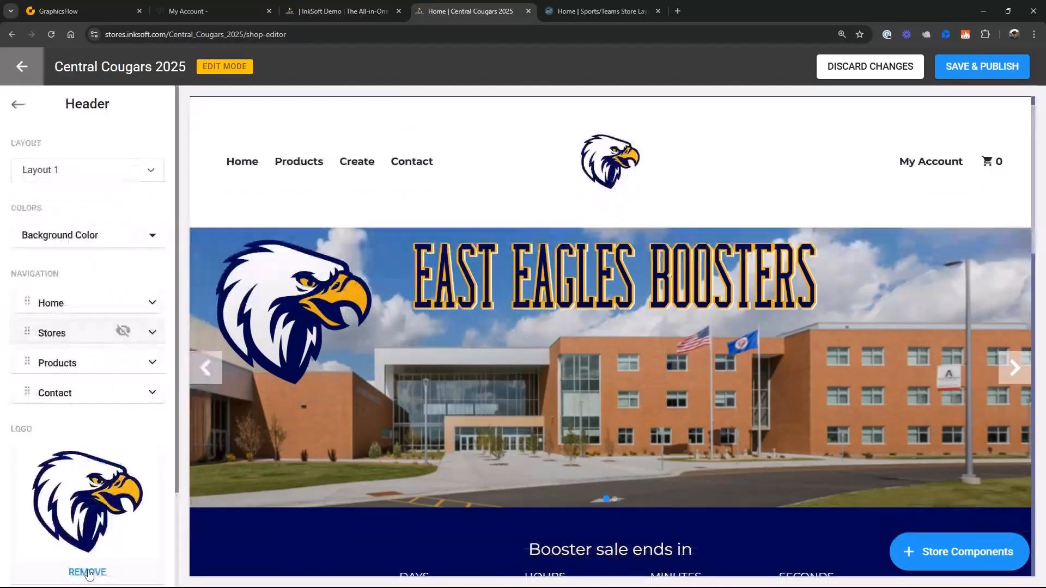
left_click(89, 573)
left_click(87, 565)
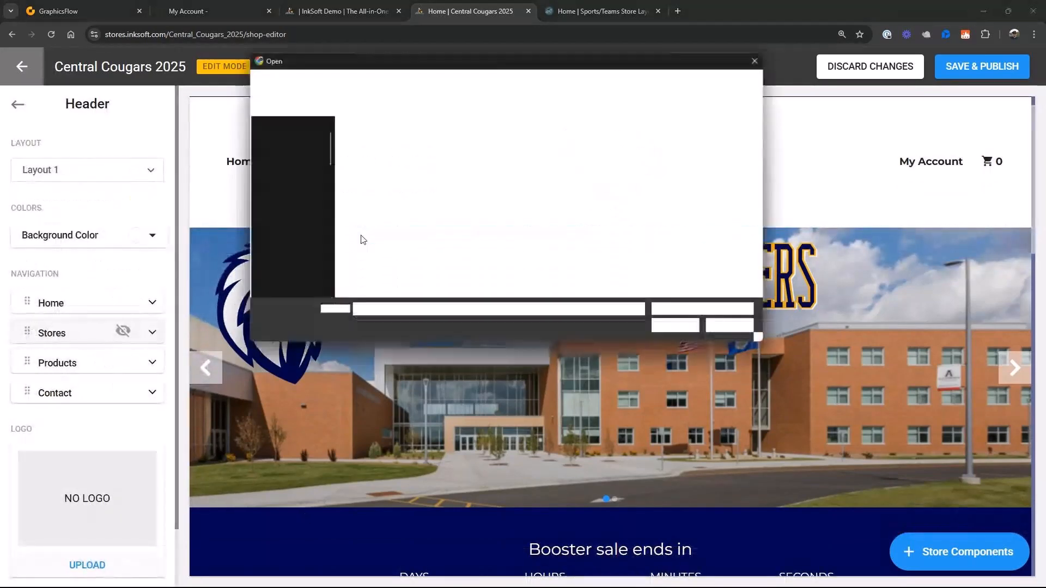
left_click(374, 176)
left_click(673, 325)
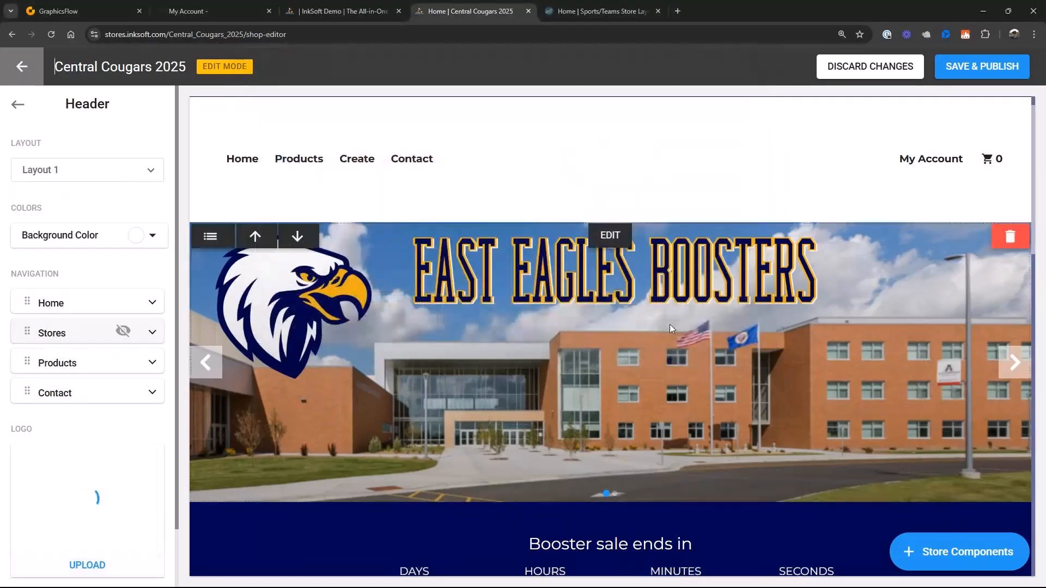
scroll(121, 542, "down", 2)
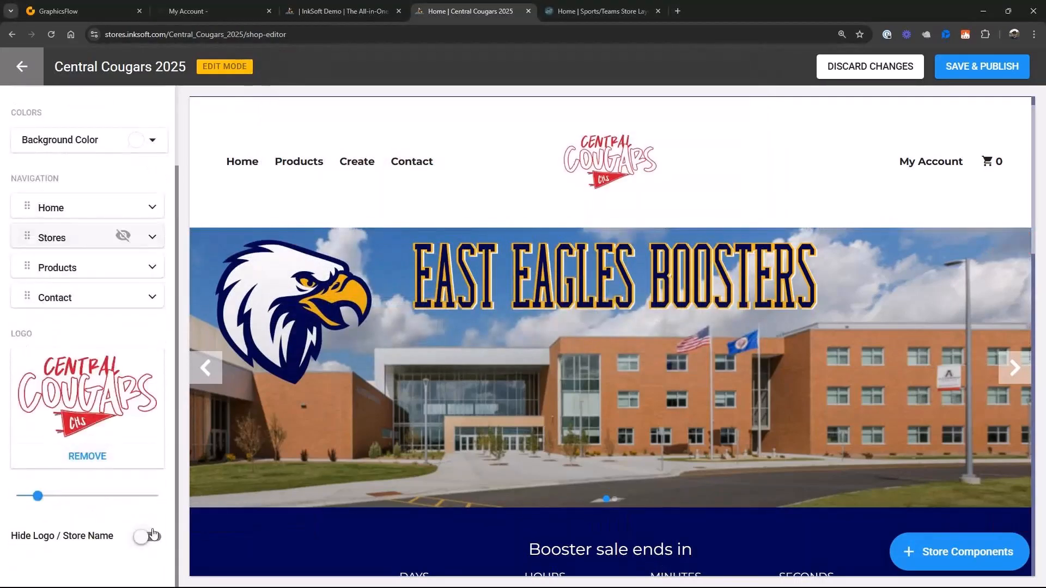
left_click(720, 109)
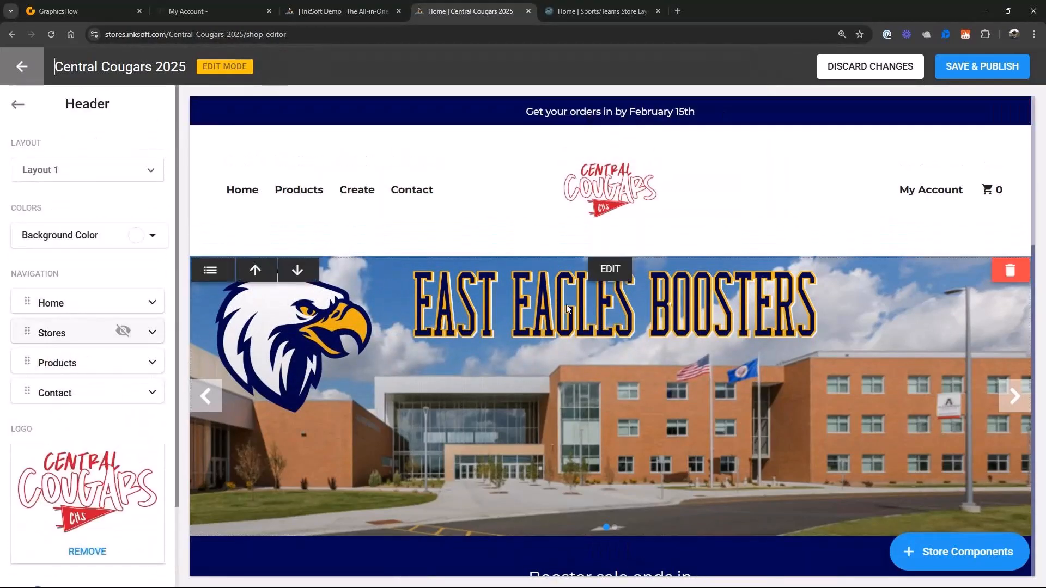
- Replace the East Eagles Boosters image in the first hero banner with Central High Store Banner PNG
left_click(610, 270)
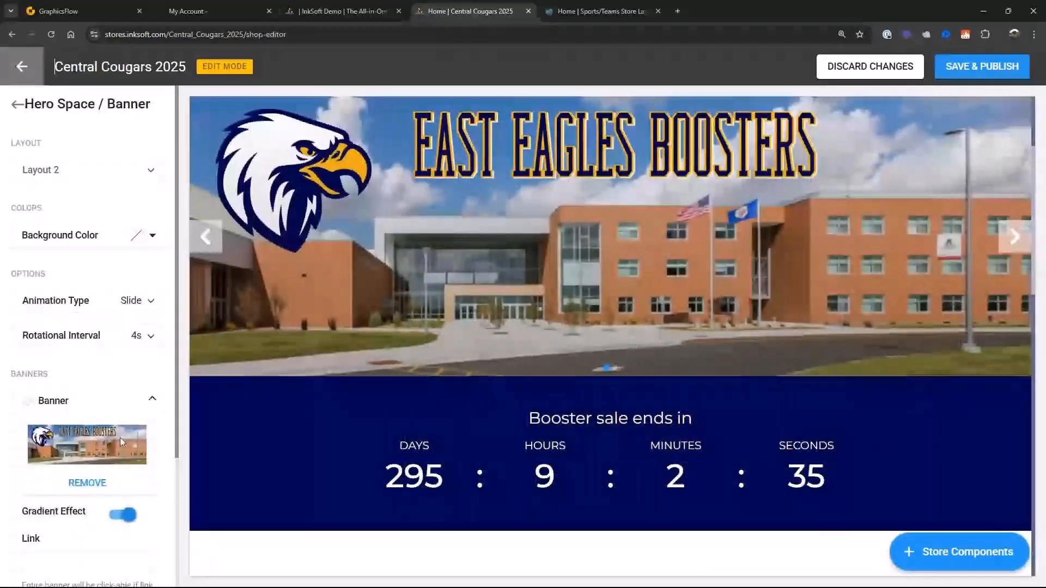
left_click(87, 482)
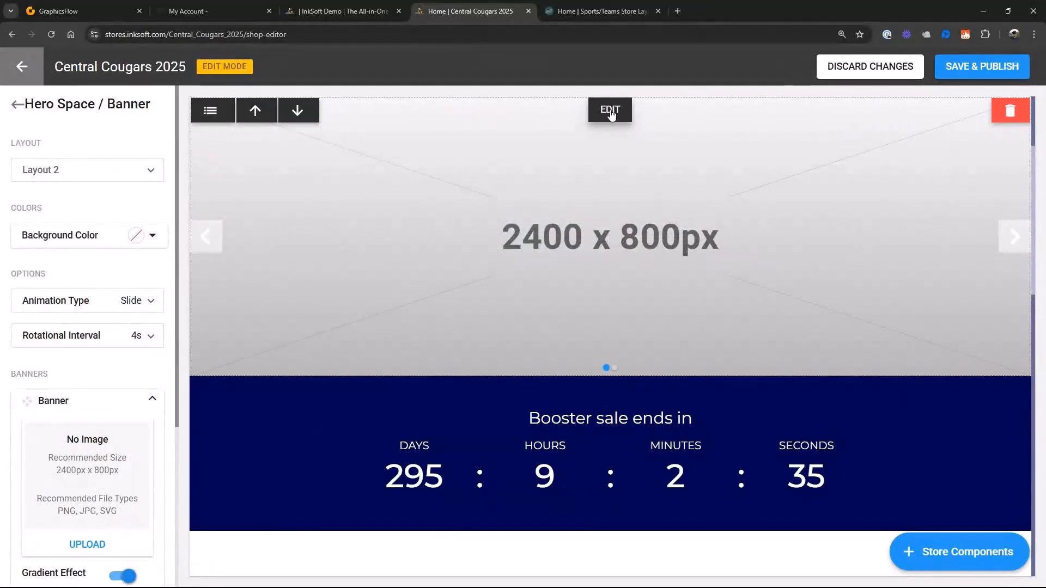
left_click(87, 544)
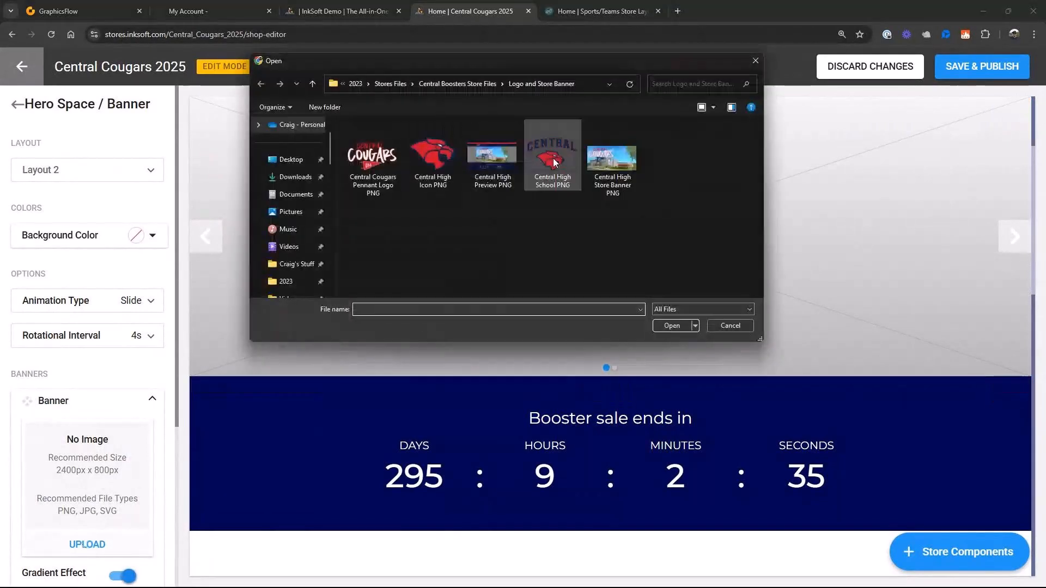
double_click(635, 163)
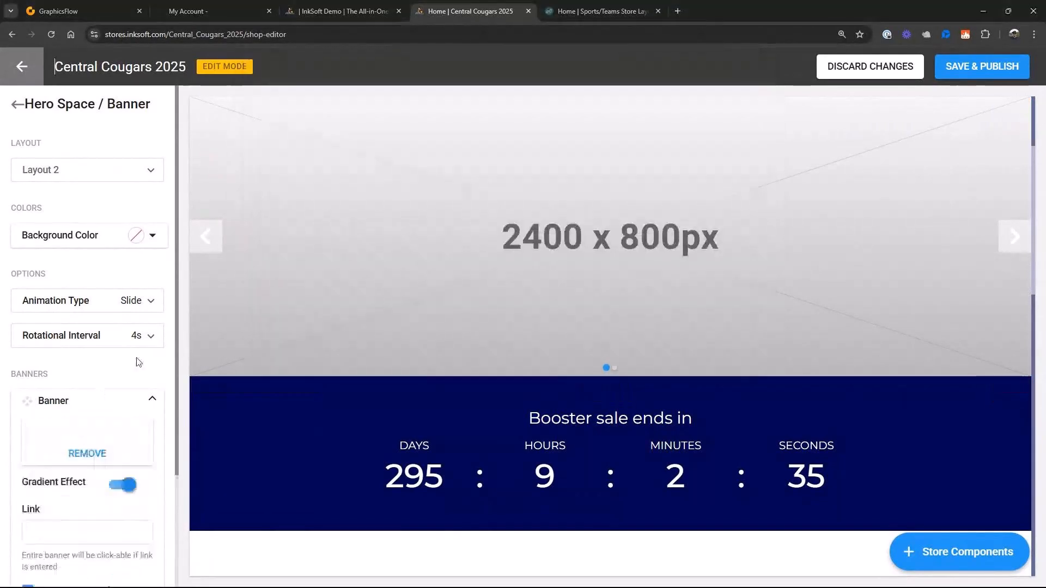
scroll(138, 361, "down", 1)
scroll(139, 361, "down", 1)
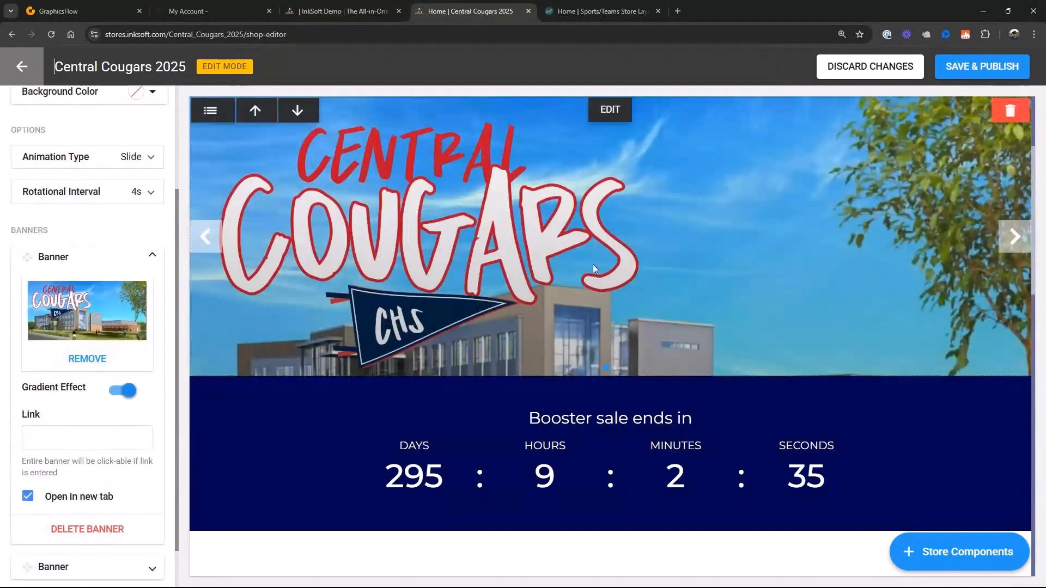
- Remove the empty second banner from the hero space and set the rotational interval to 0s
scroll(79, 322, "down", 1)
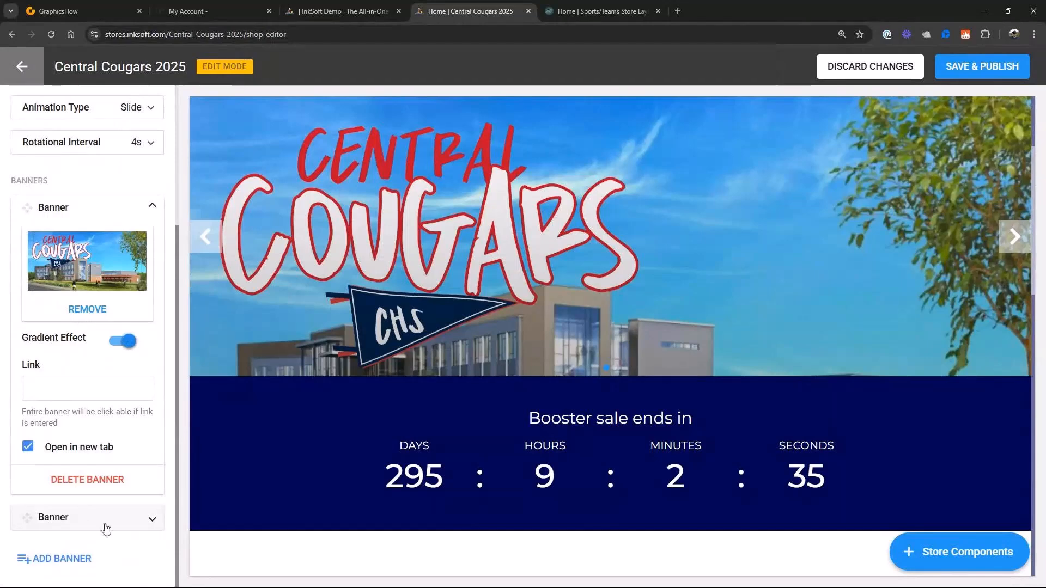
left_click(153, 517)
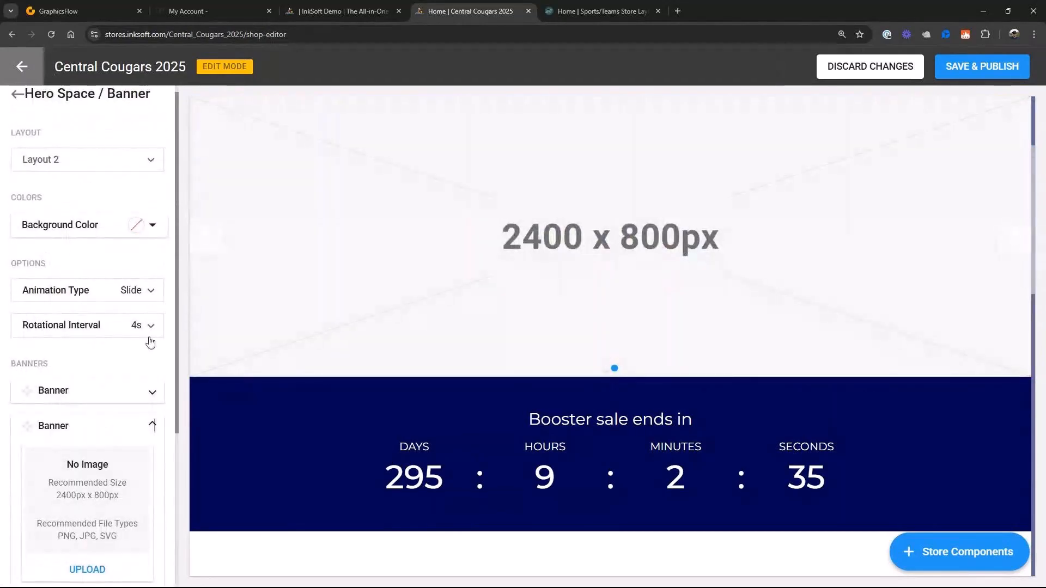
left_click(151, 327)
left_click(28, 352)
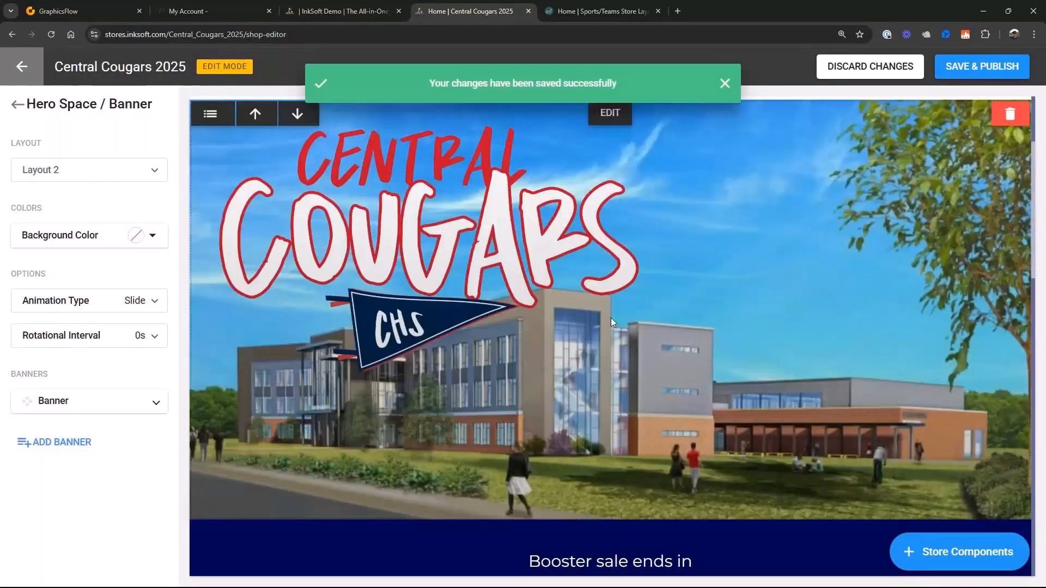
- Check the end date settings of the Booster sale countdown and close them without saving
scroll(611, 318, "down", 6)
left_click(610, 200)
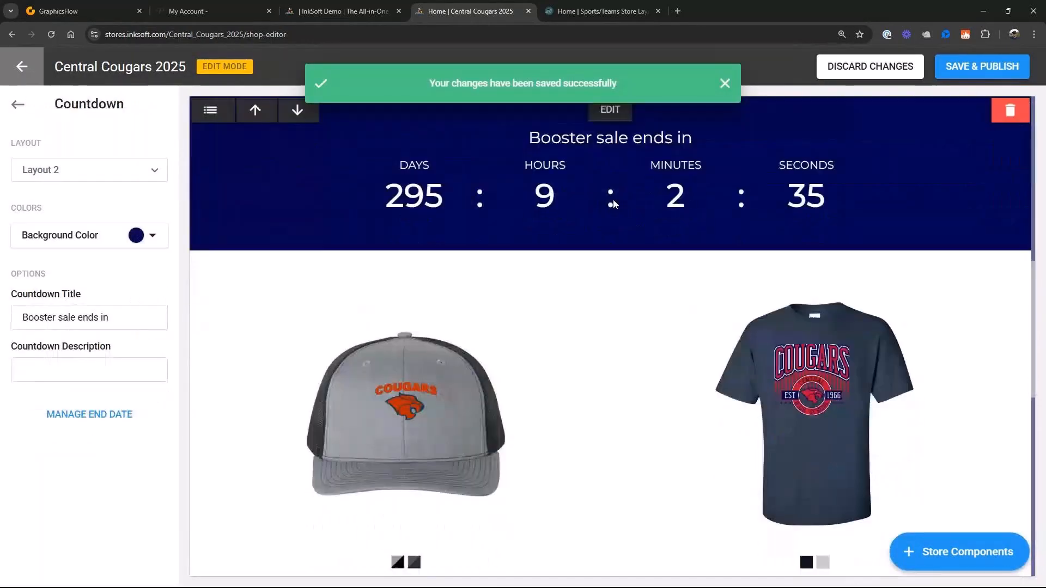
left_click(107, 418)
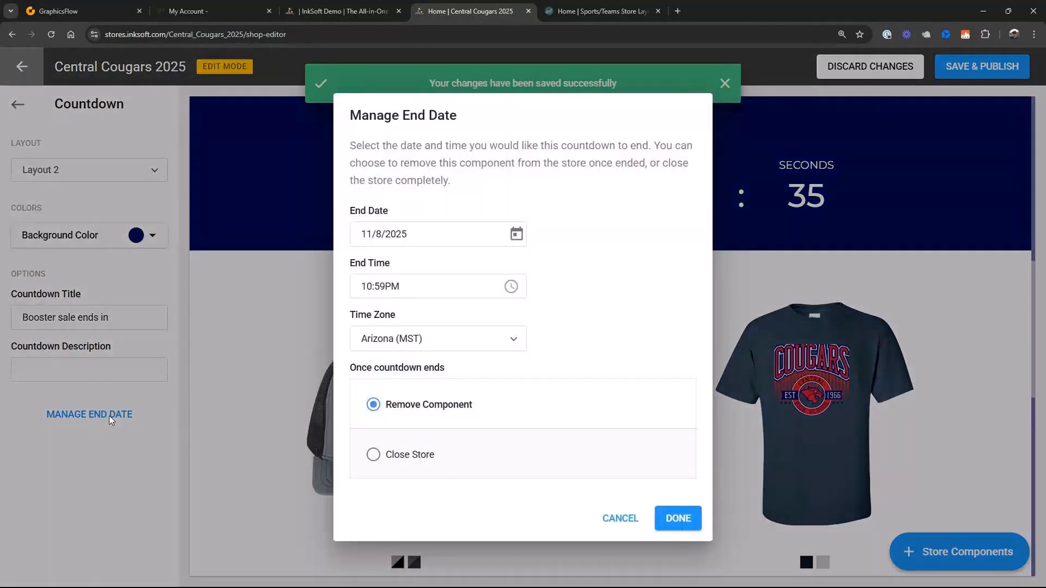
left_click(617, 518)
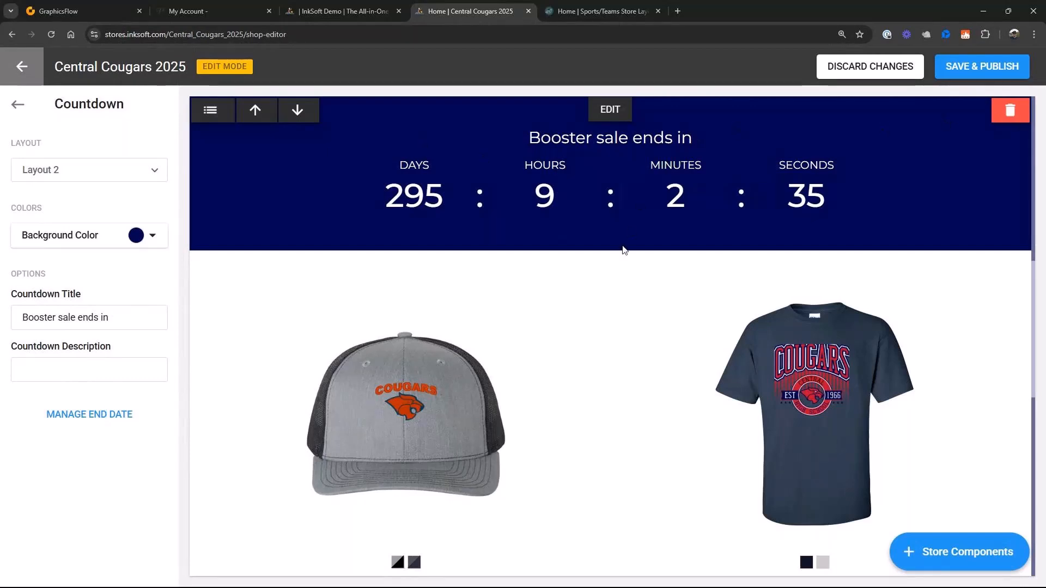
- Recolor the "Unleash Your Inner Athlete." heading in the content block to white
scroll(625, 251, "down", 4)
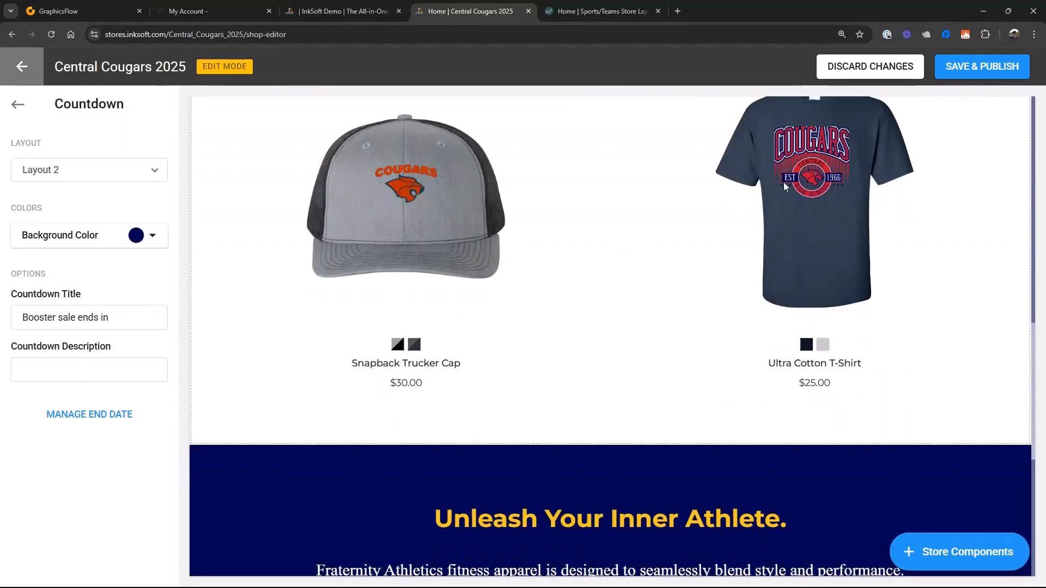
scroll(541, 232, "down", 4)
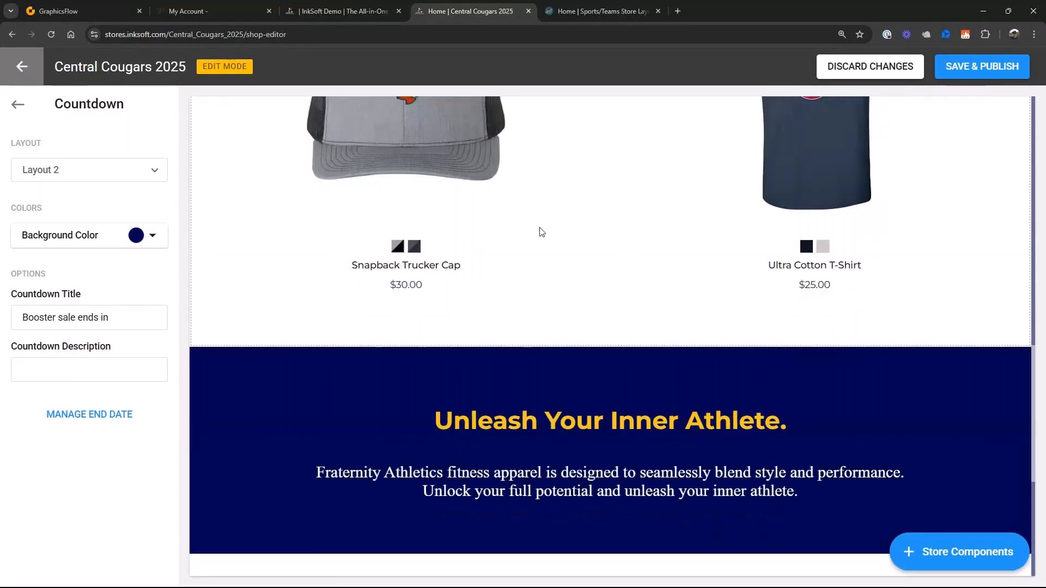
left_click(551, 241)
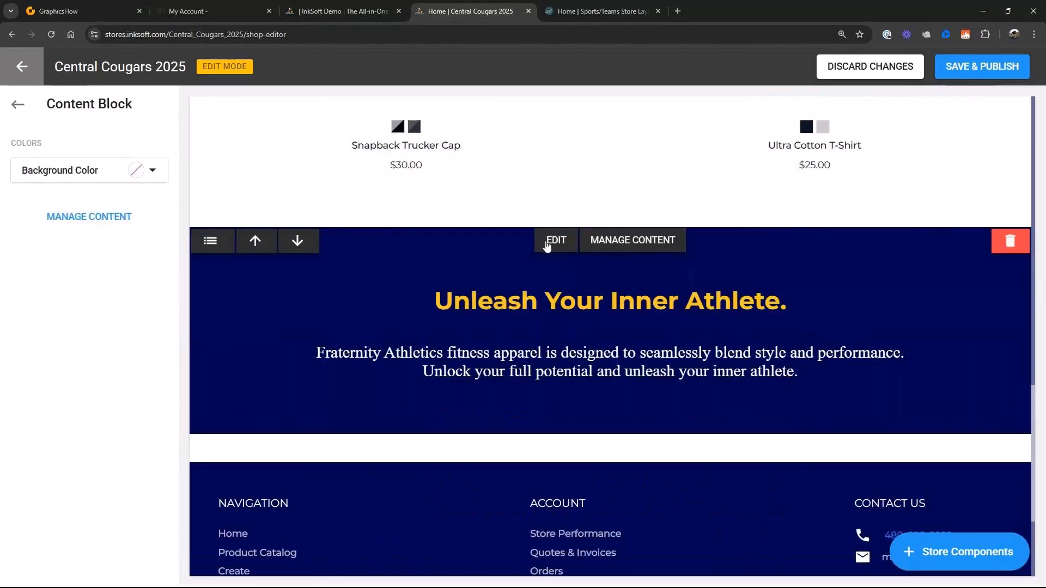
left_click(635, 114)
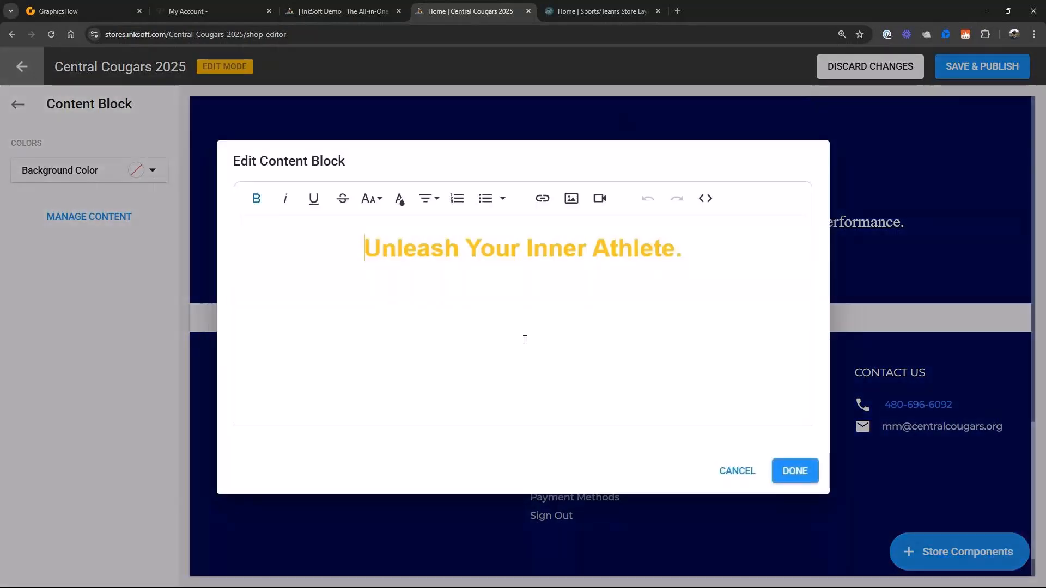
left_click_drag(368, 256, 682, 252)
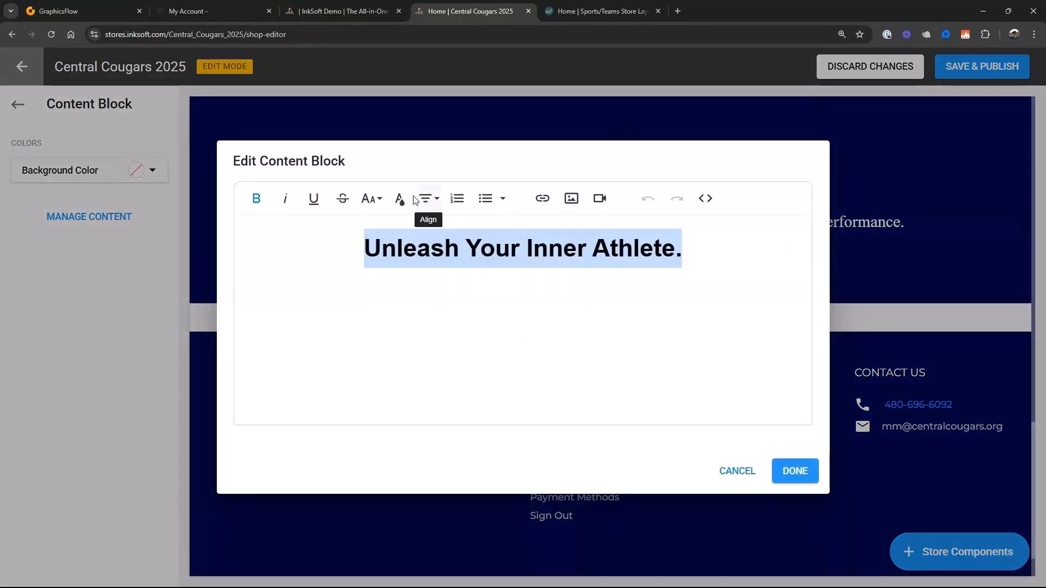
left_click(399, 199)
left_click(542, 302)
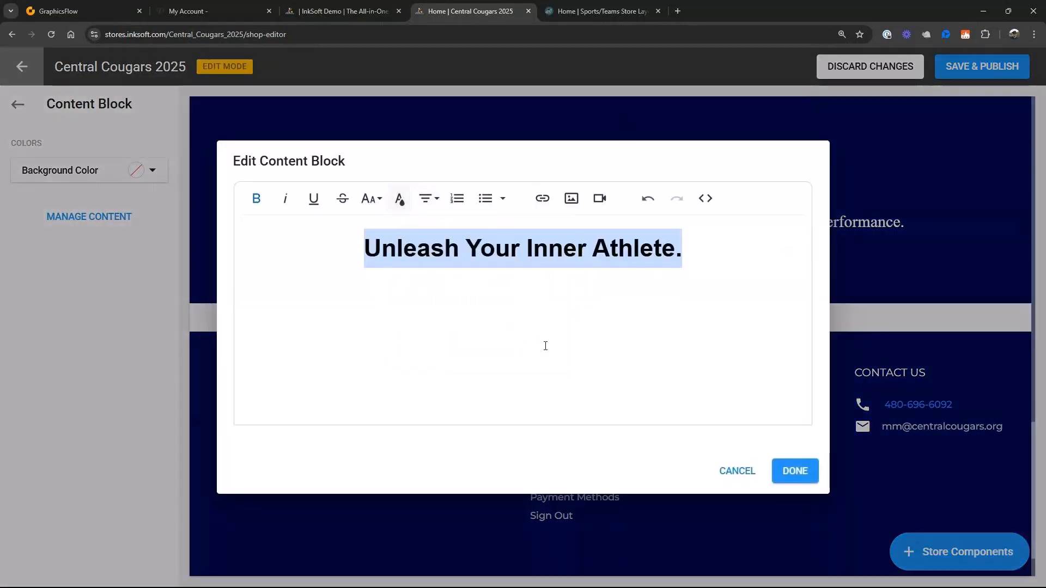
left_click(774, 471)
- Set the promo bar's background to the logo red #cf142b, and save and publish the store
scroll(688, 390, "down", 1)
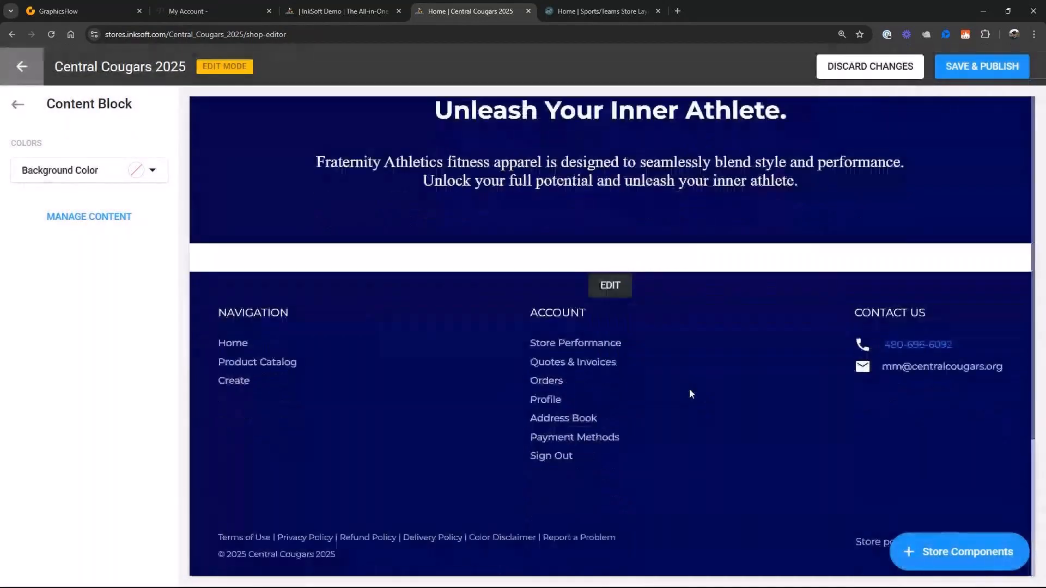
scroll(791, 424, "up", 12)
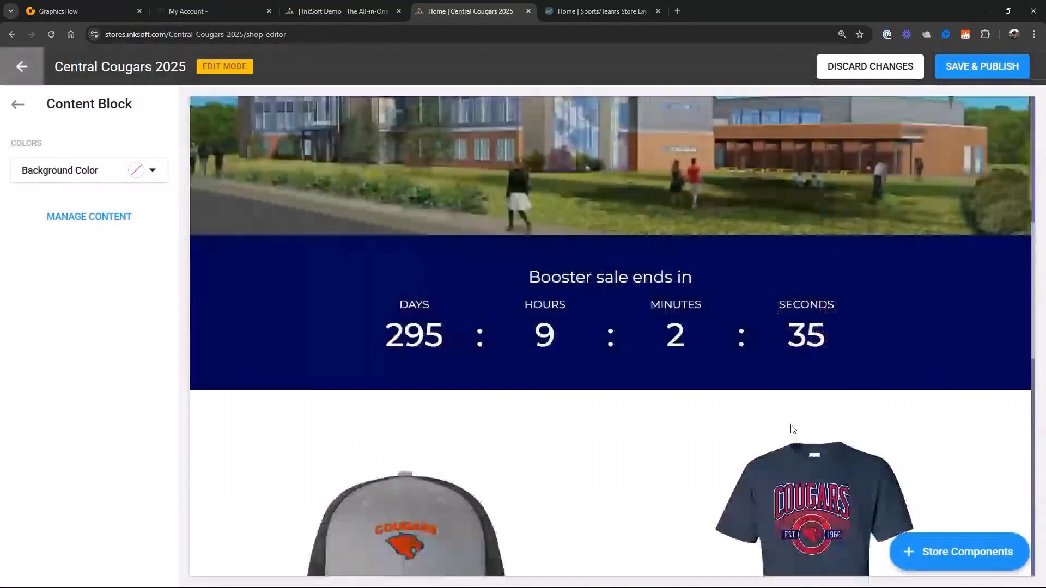
scroll(790, 425, "up", 5)
scroll(790, 425, "up", 3)
scroll(790, 425, "down", 8)
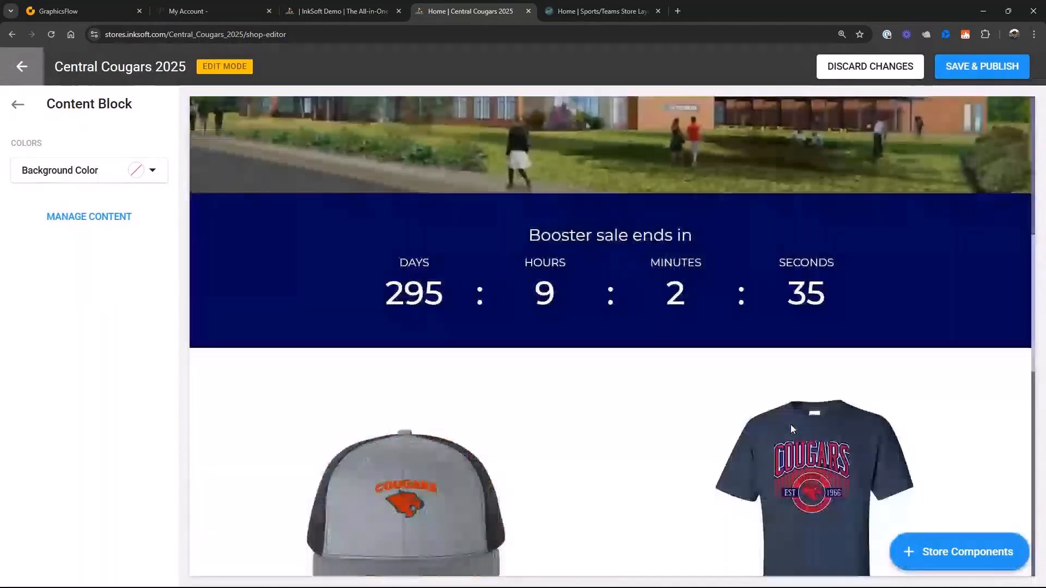
scroll(792, 429, "up", 5)
scroll(791, 428, "up", 1)
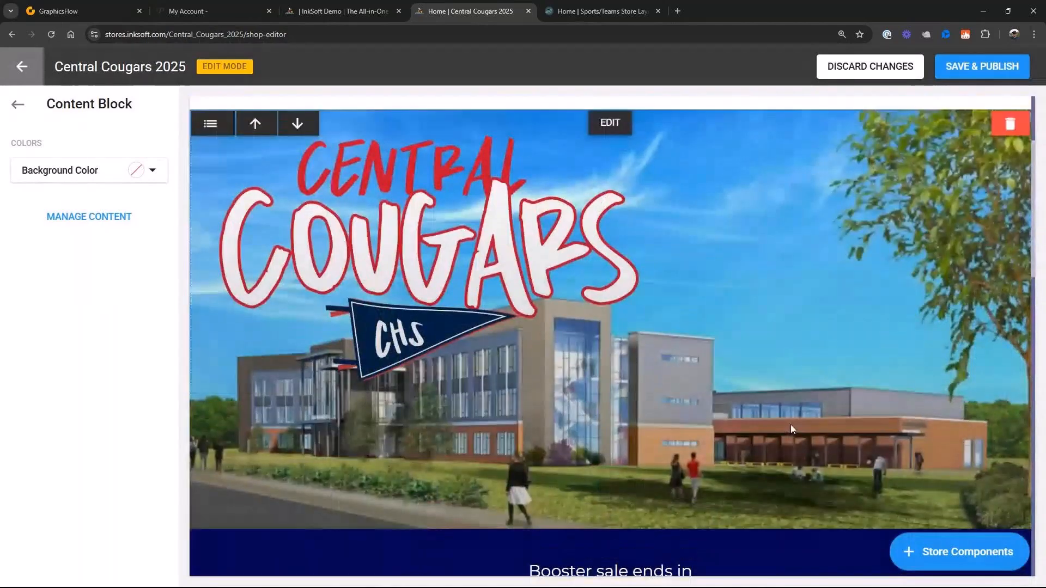
scroll(791, 425, "up", 3)
left_click(615, 112)
left_click(156, 170)
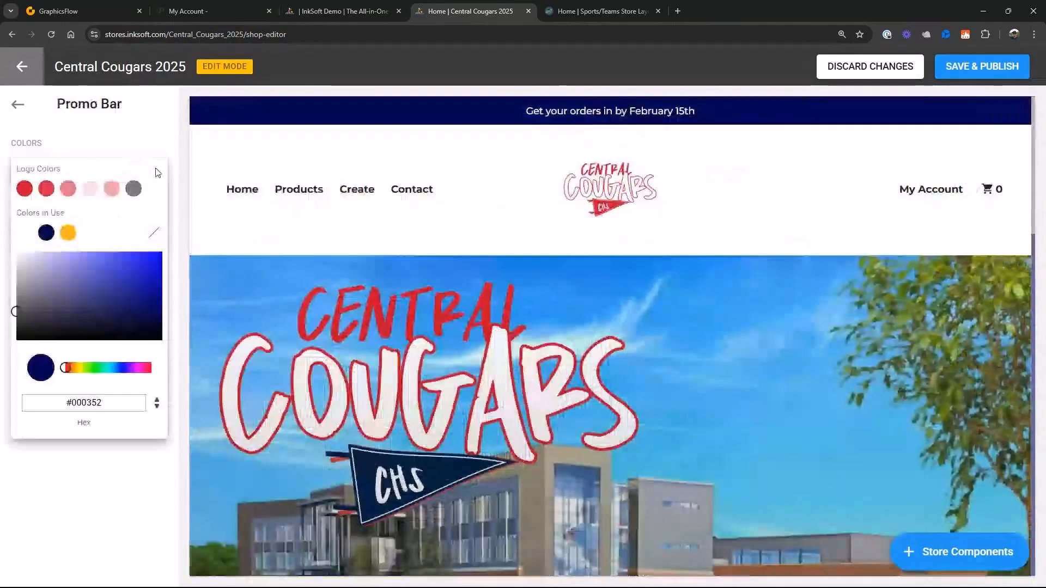
left_click(46, 188)
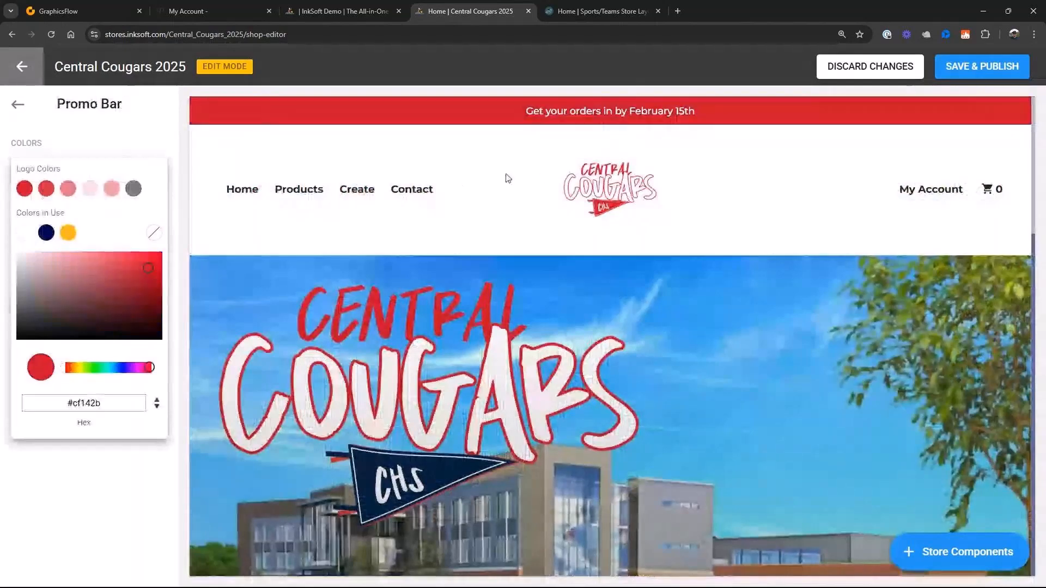
left_click(504, 175)
left_click(947, 66)
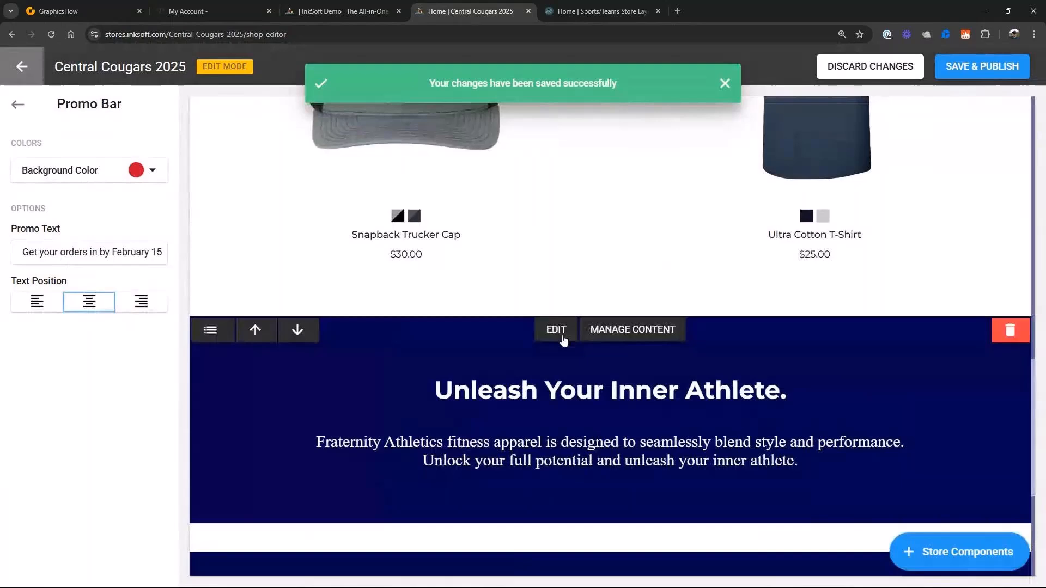
- Set the "Unleash Your Inner Athlete." content block's background to the logo red, and save and publish
left_click(556, 330)
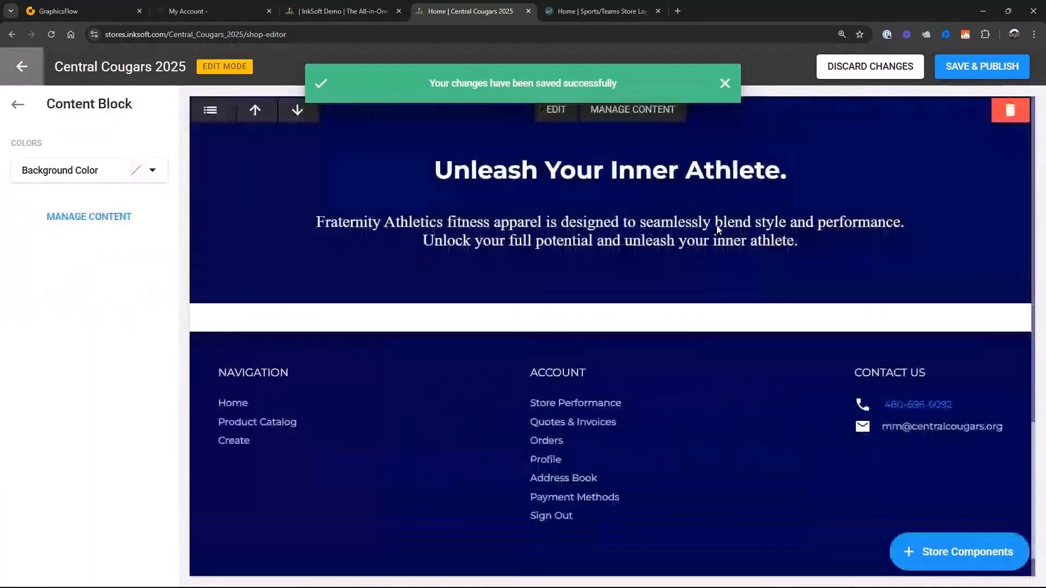
left_click(152, 169)
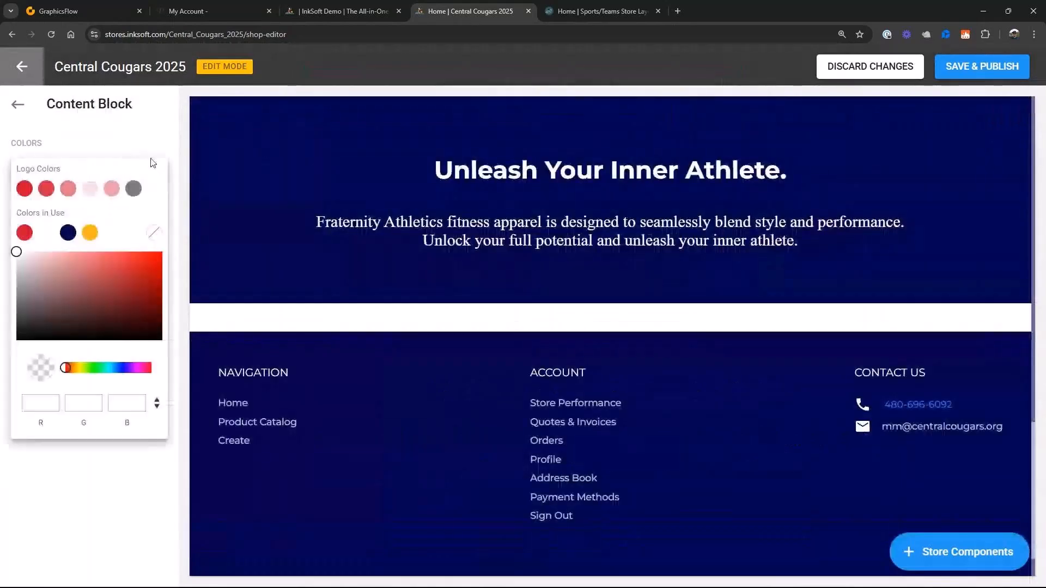
left_click(24, 189)
left_click(449, 431)
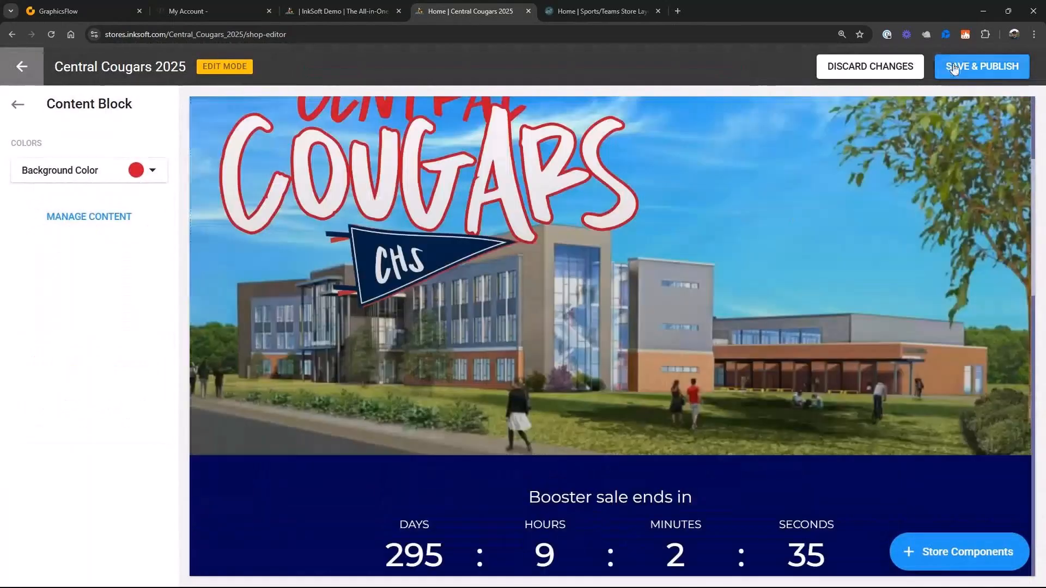
left_click(957, 70)
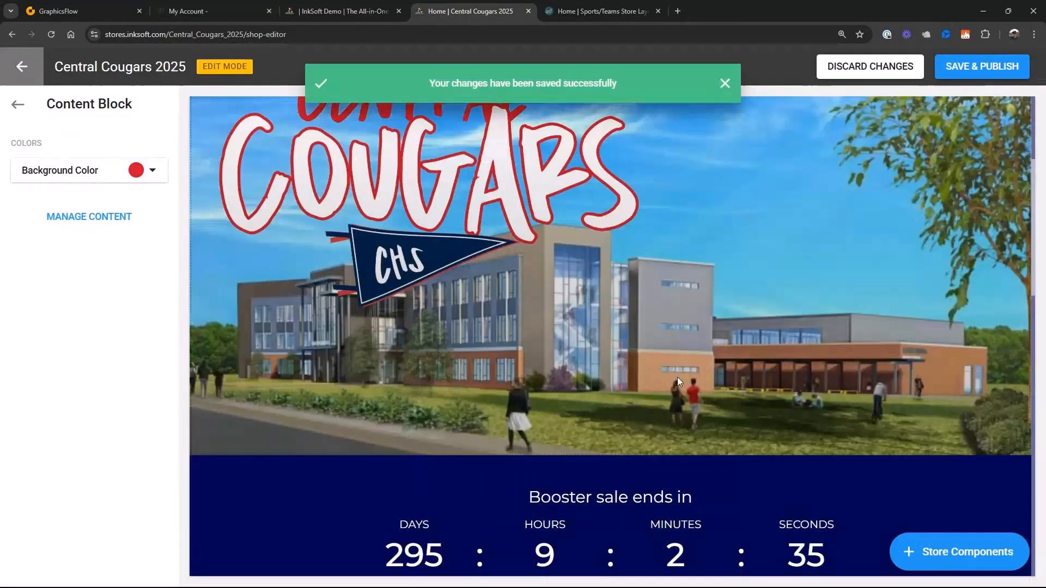
- Review the restyled home page, save and publish it again, and leave the style editor for the storefront
scroll(678, 378, "up", 3)
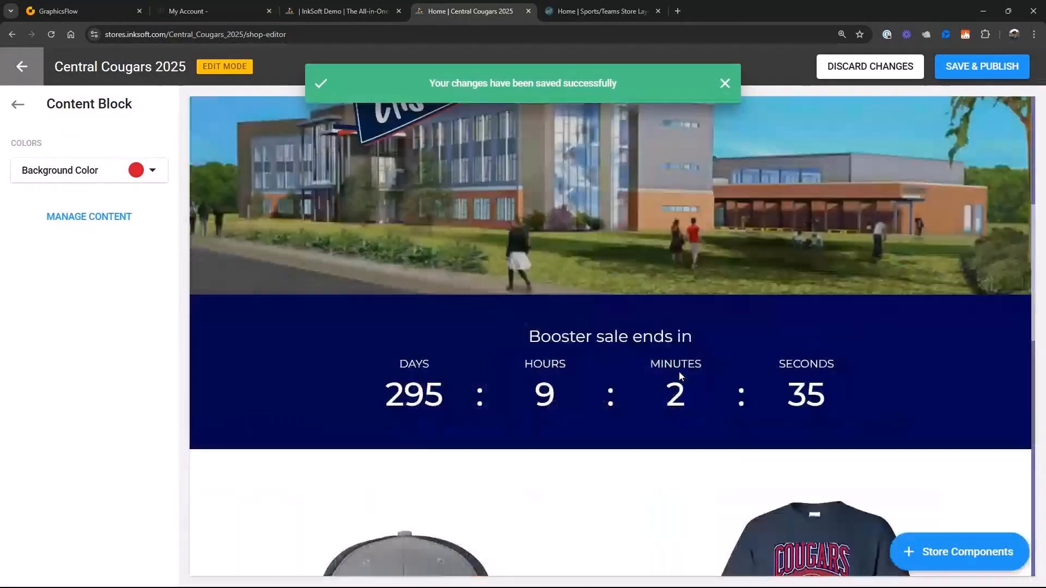
scroll(679, 372, "down", 6)
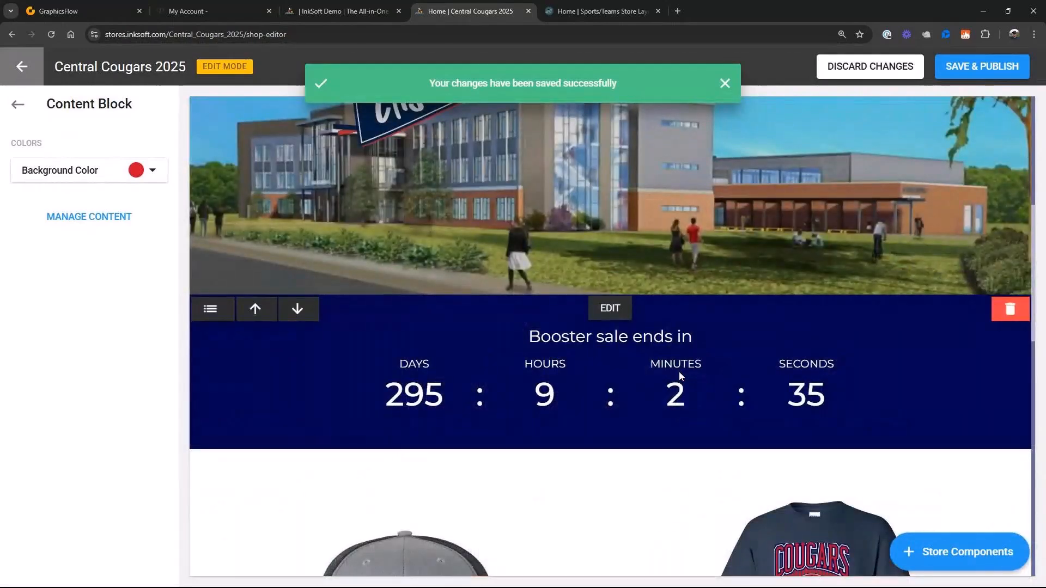
scroll(679, 373, "up", 3)
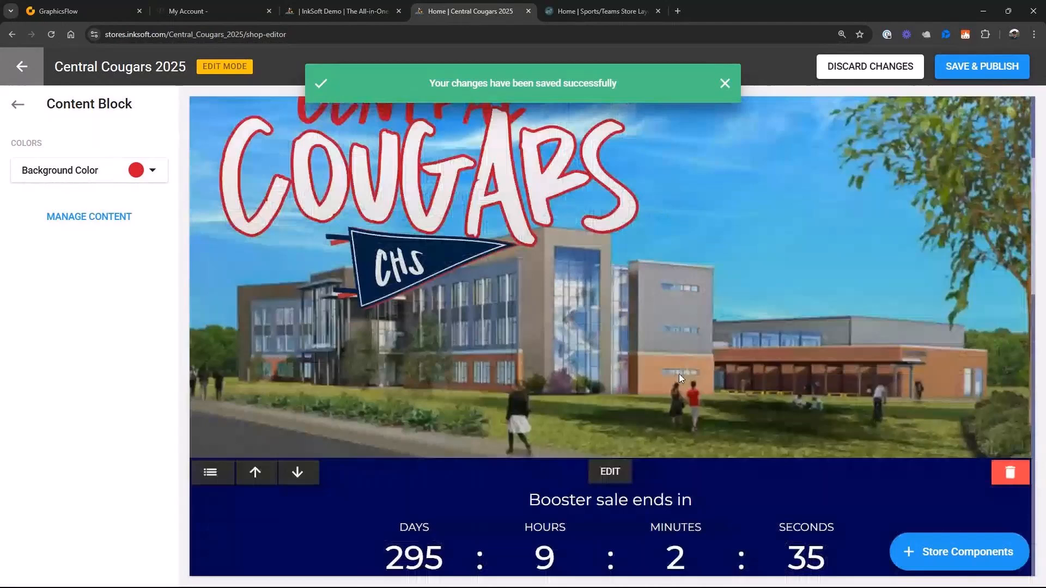
scroll(679, 374, "up", 3)
scroll(679, 374, "up", 5)
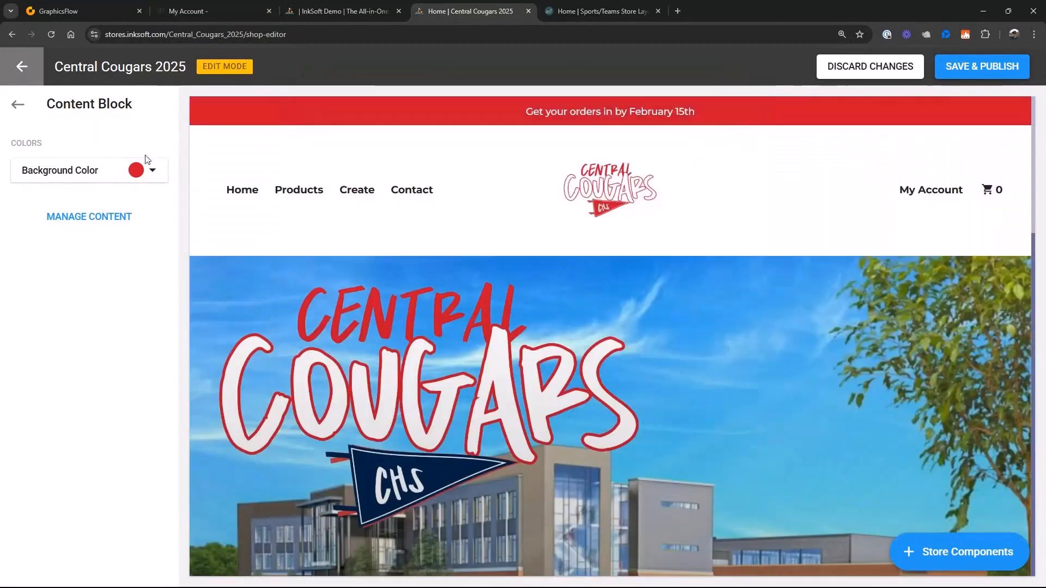
left_click(952, 73)
left_click(18, 104)
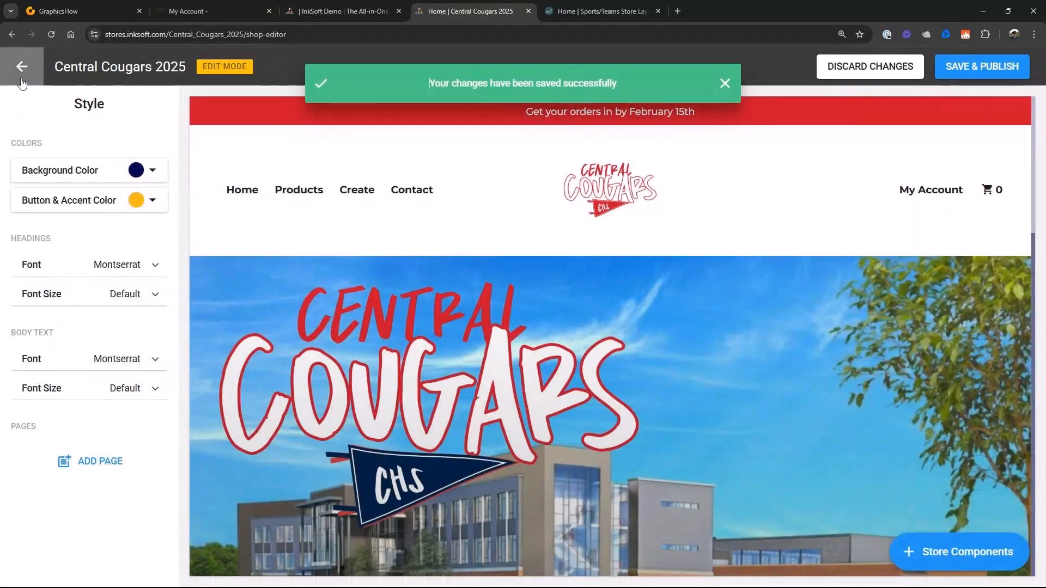
left_click(22, 82)
left_click(725, 83)
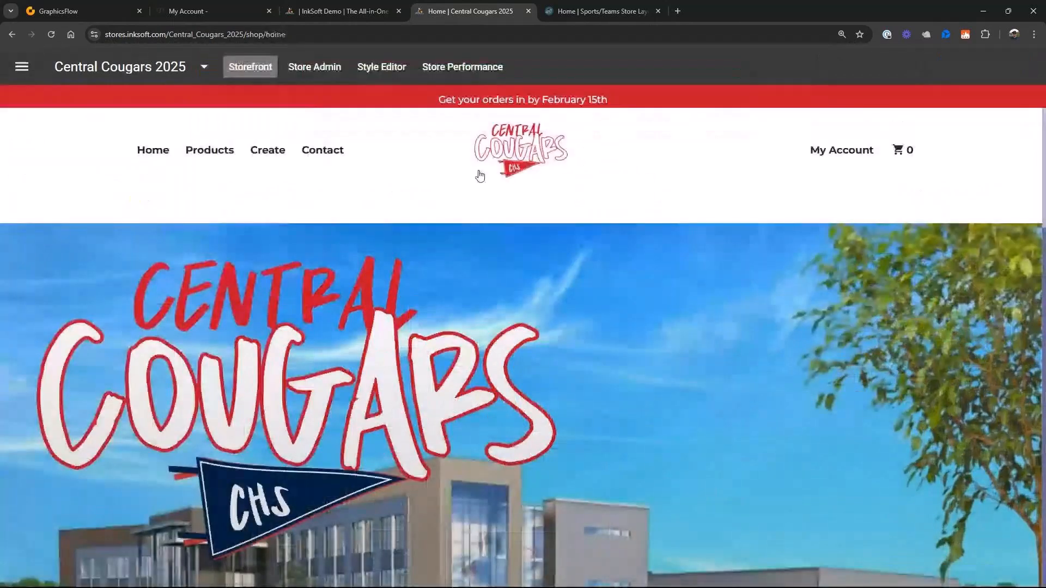
- Open the Ultra Cotton T-Shirt in the store admin and look through its general product settings
left_click(334, 71)
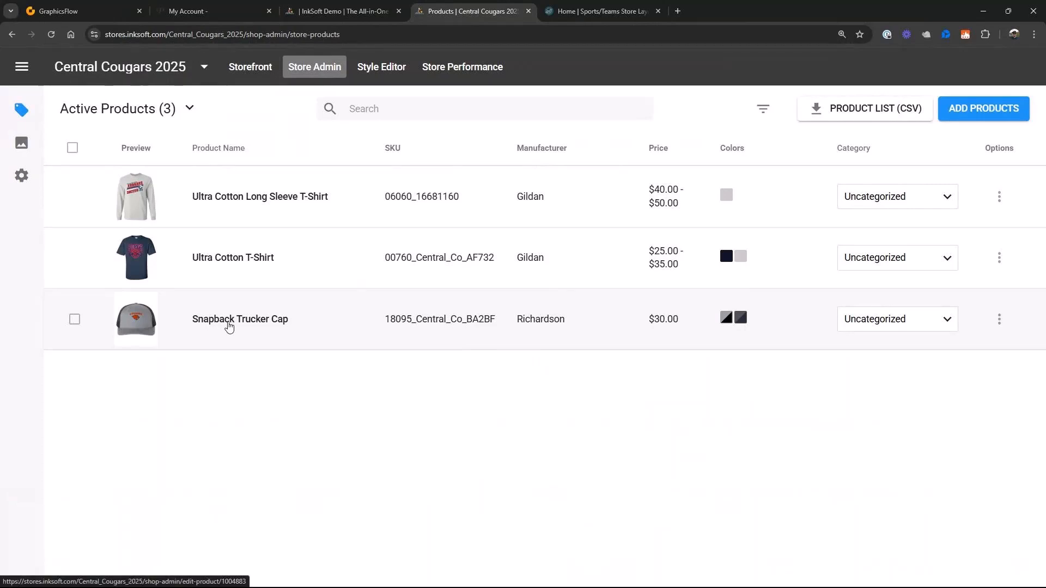
left_click(225, 263)
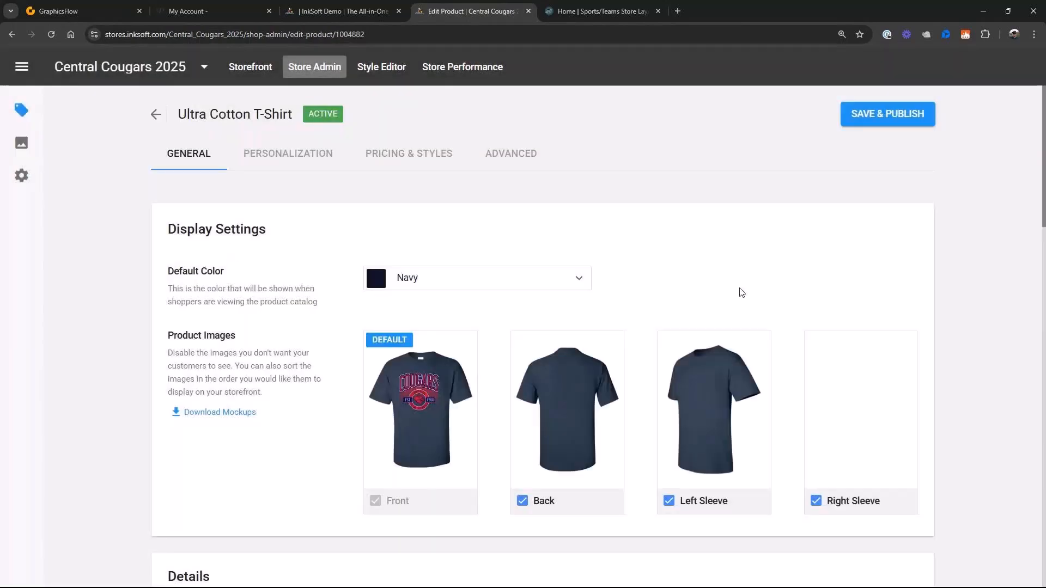
scroll(874, 352, "down", 15)
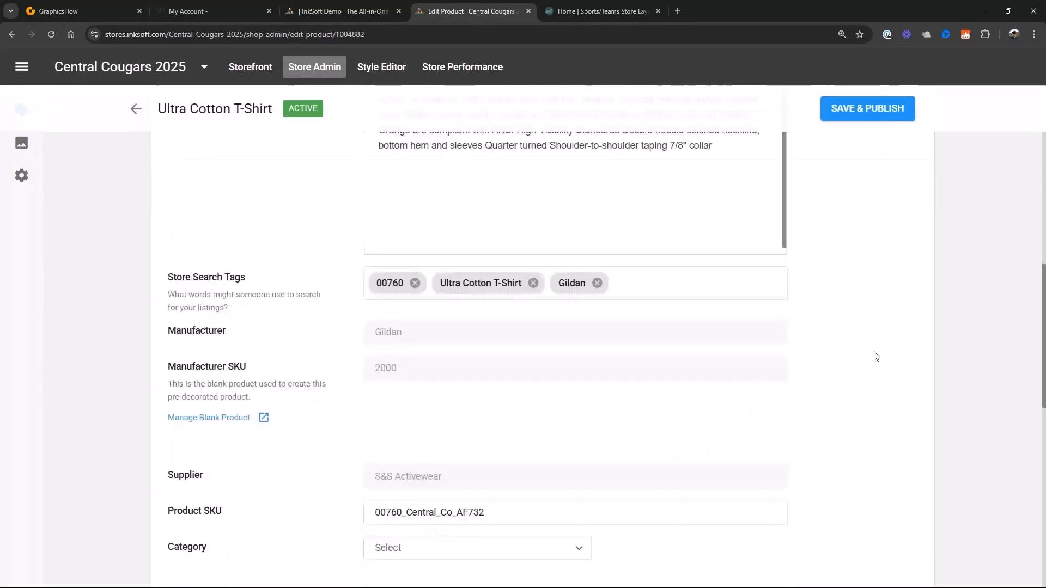
scroll(874, 357, "down", 5)
scroll(874, 356, "up", 8)
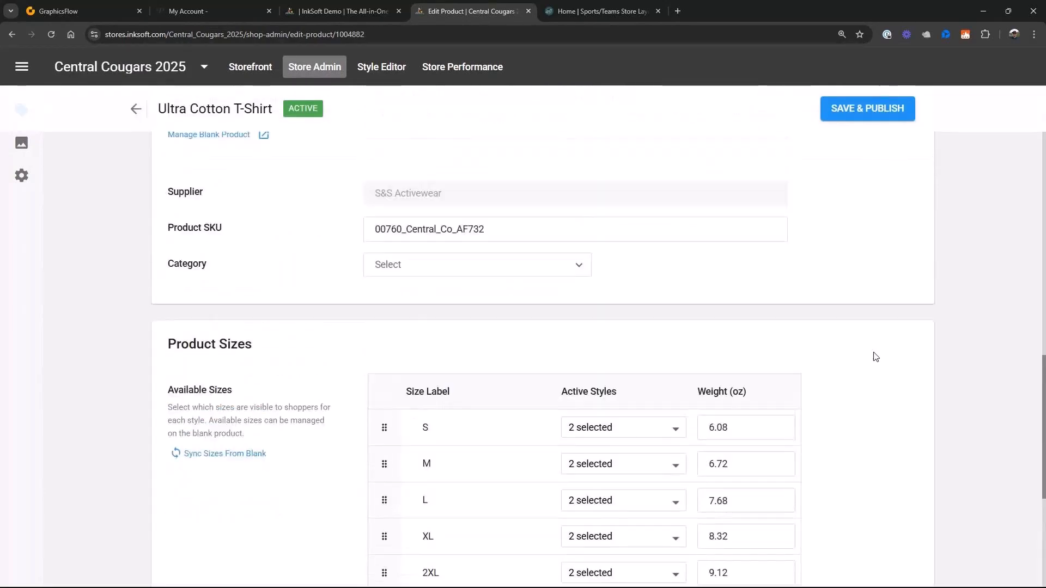
scroll(874, 357, "up", 10)
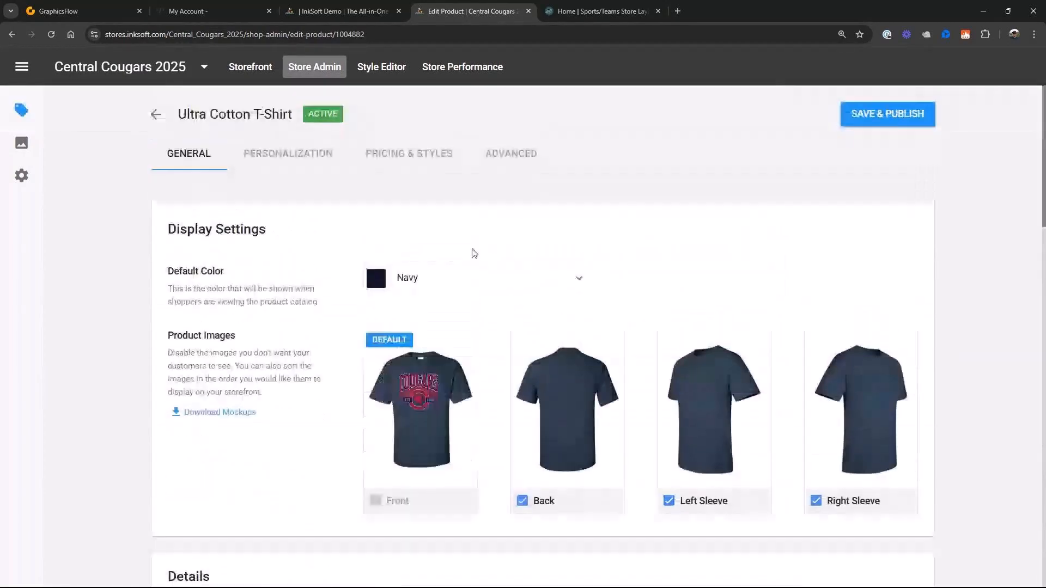
- Open the Ultra Cotton T-Shirt's design and styles for editing and start a new colorway for the Central Cougars 01 PDF.pdf art
left_click(414, 153)
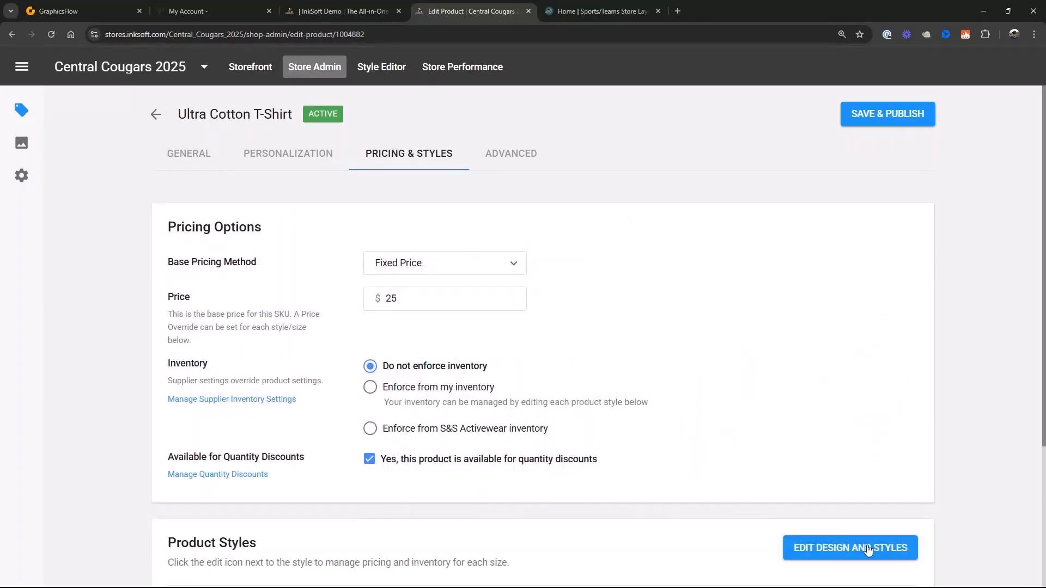
scroll(932, 518, "down", 4)
left_click(880, 351)
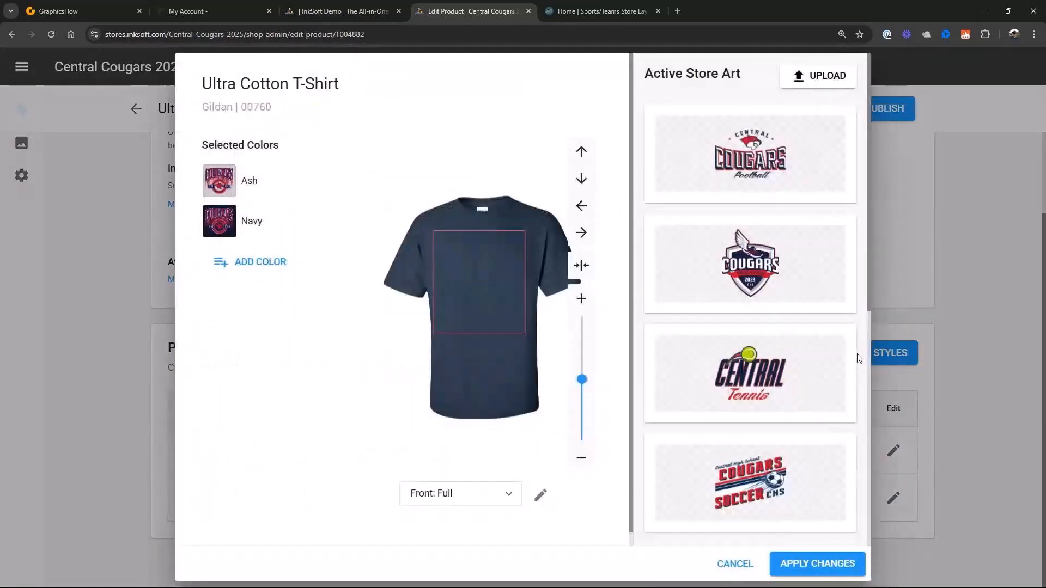
left_click_drag(462, 269, 469, 269)
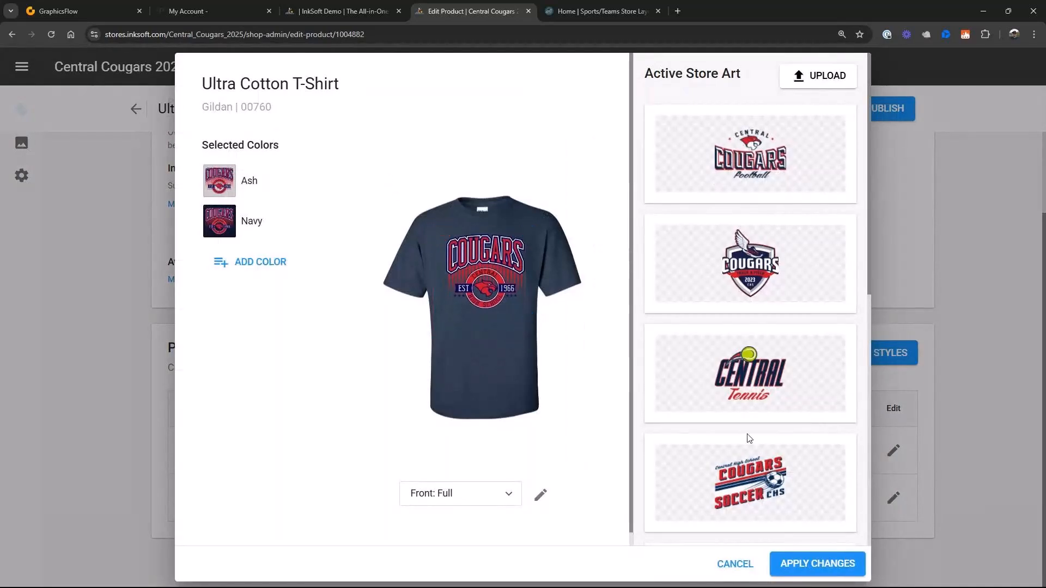
scroll(749, 412, "down", 9)
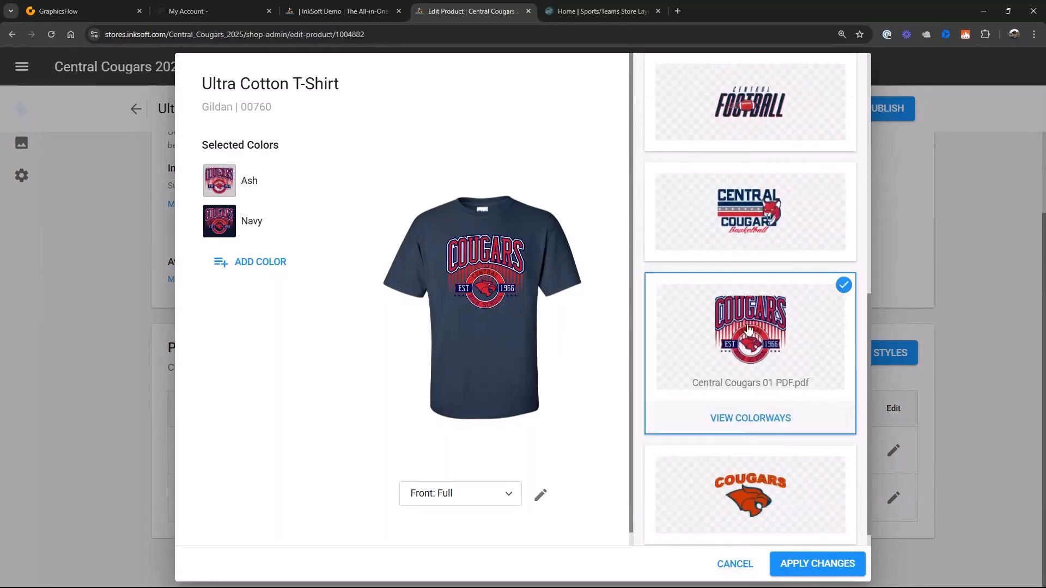
left_click(767, 426)
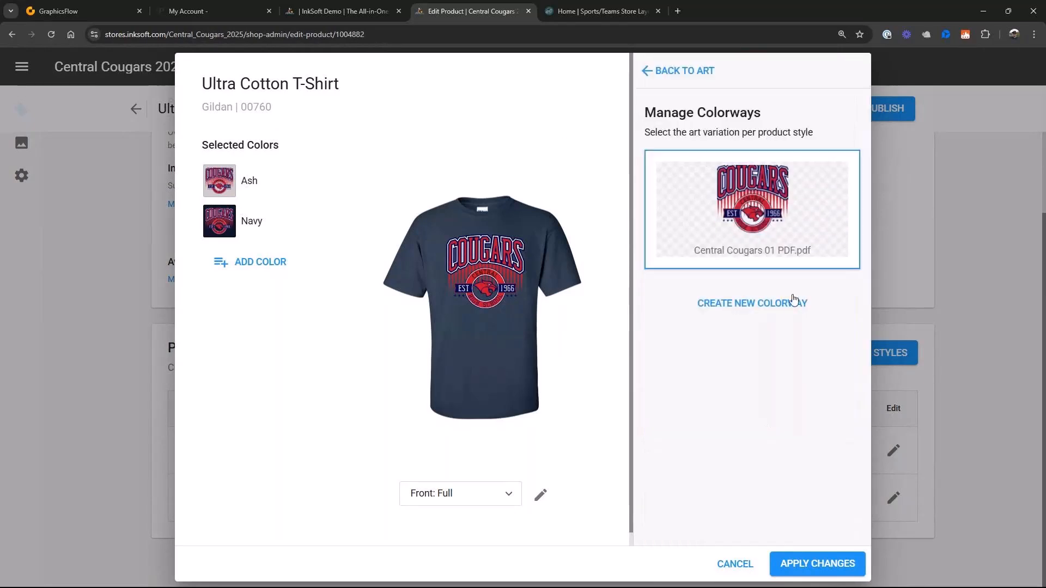
left_click(744, 312)
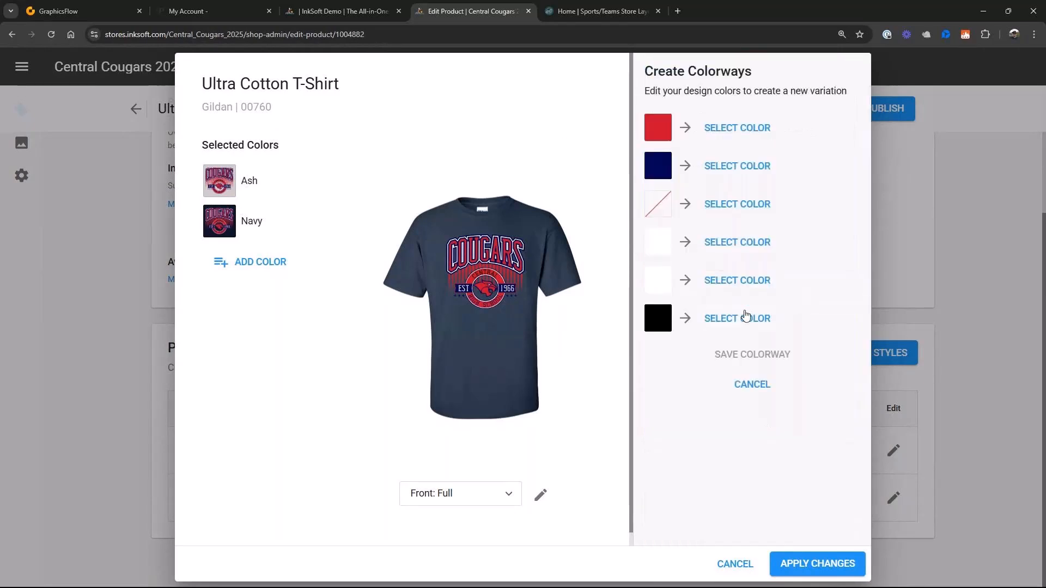
- Recolor the art's navy to gray #7a7a7c and its black to navy #000352, save the colorway, and apply it to the shirt
left_click(737, 178)
left_click(661, 230)
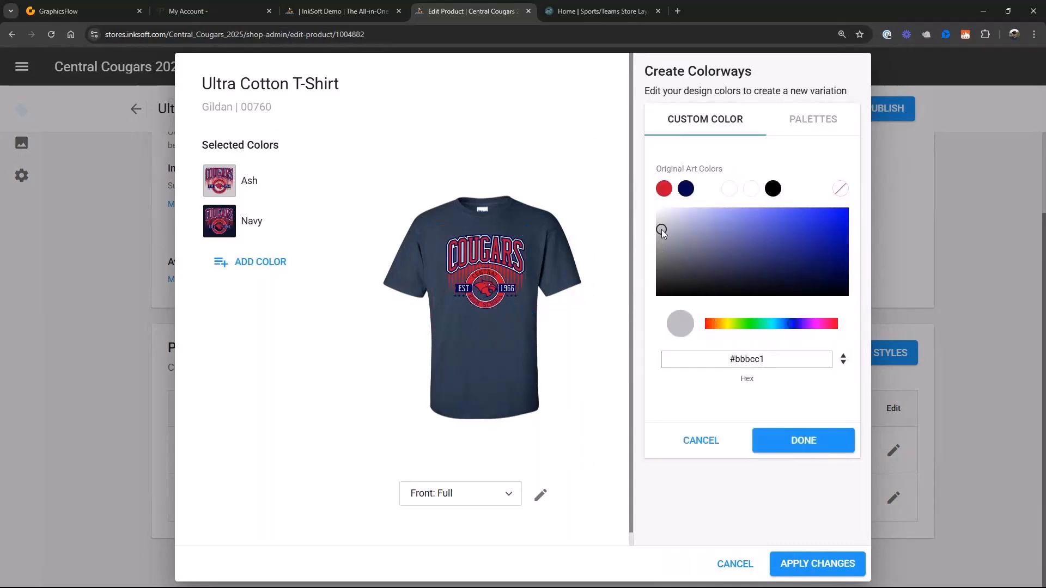
left_click_drag(662, 230, 659, 253)
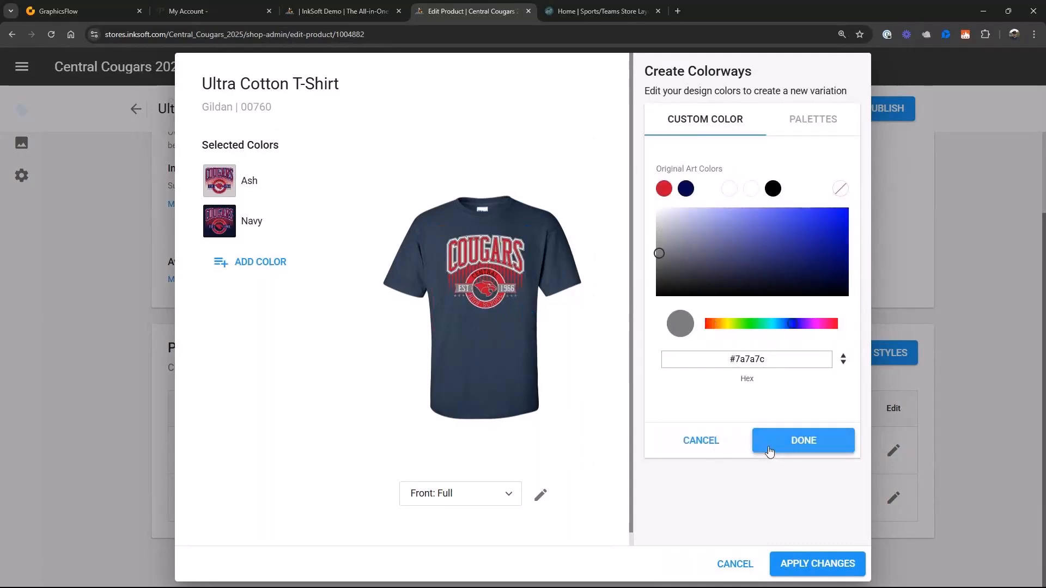
left_click(769, 451)
left_click(763, 355)
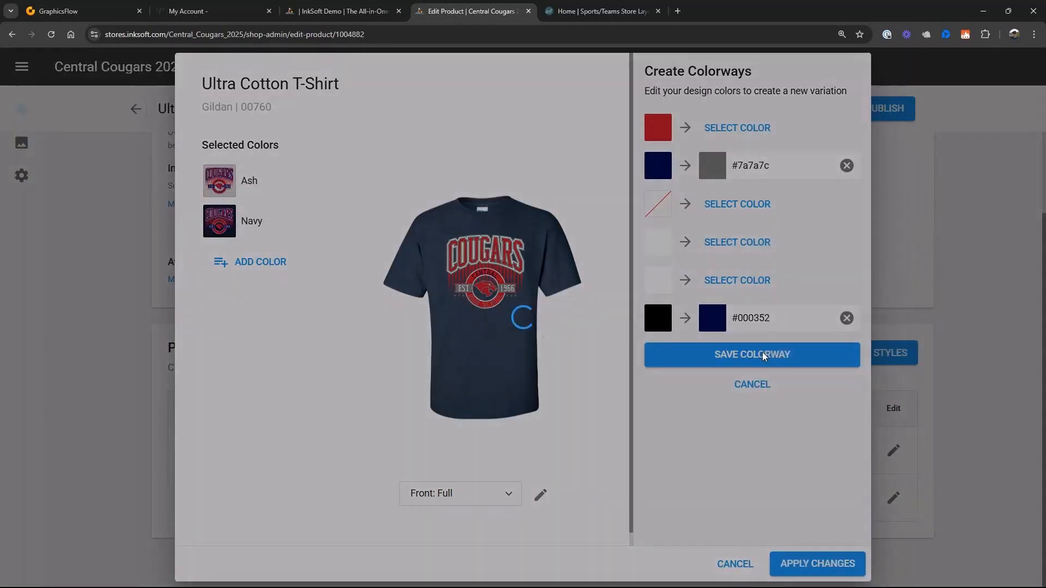
left_click(818, 561)
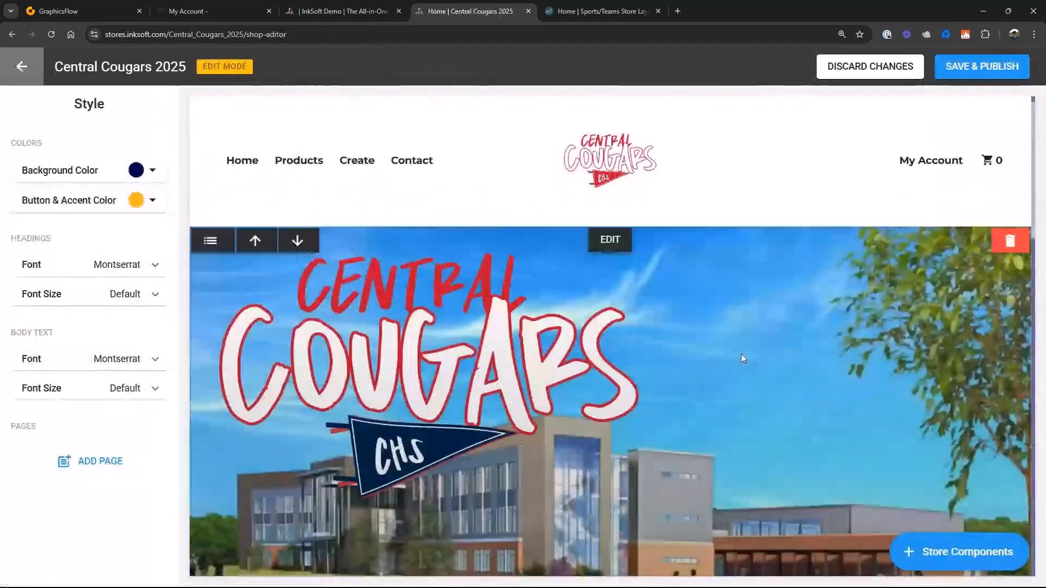
- Remove the two-product featured products component below the countdown from the home page in the style editor
scroll(741, 354, "down", 10)
mouse_move(871, 260)
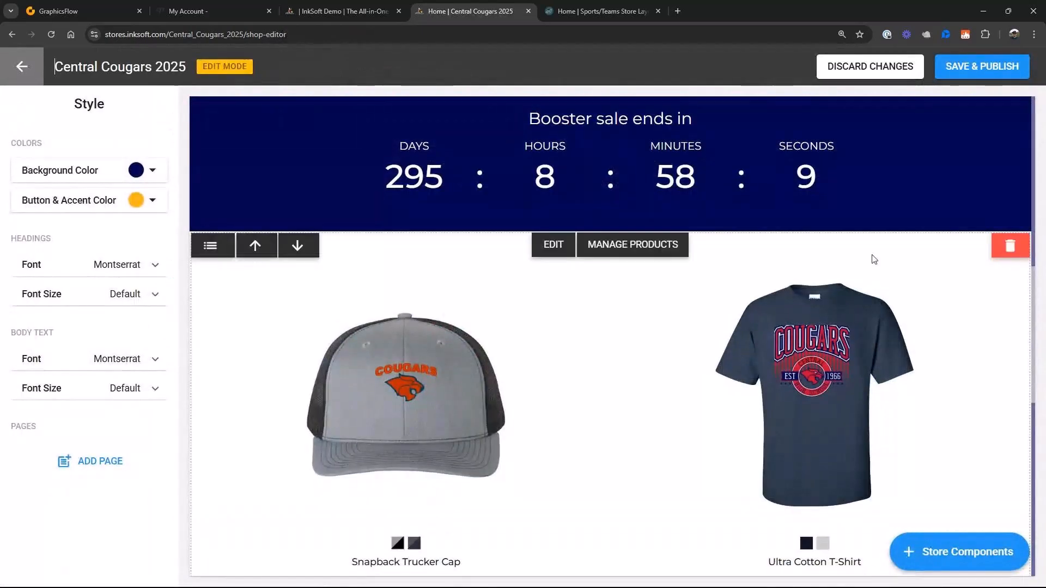
left_click(1012, 246)
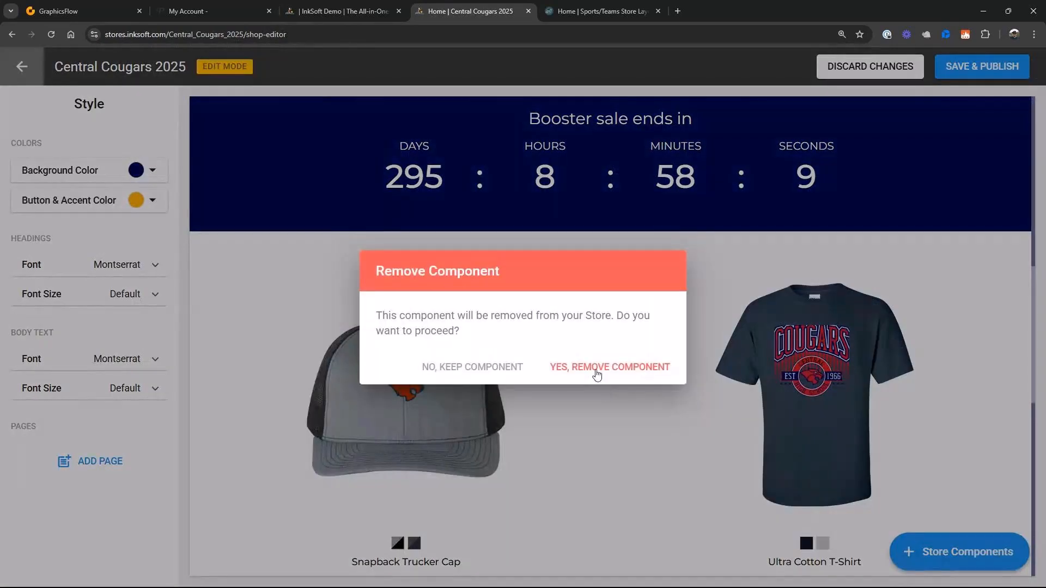
left_click(596, 374)
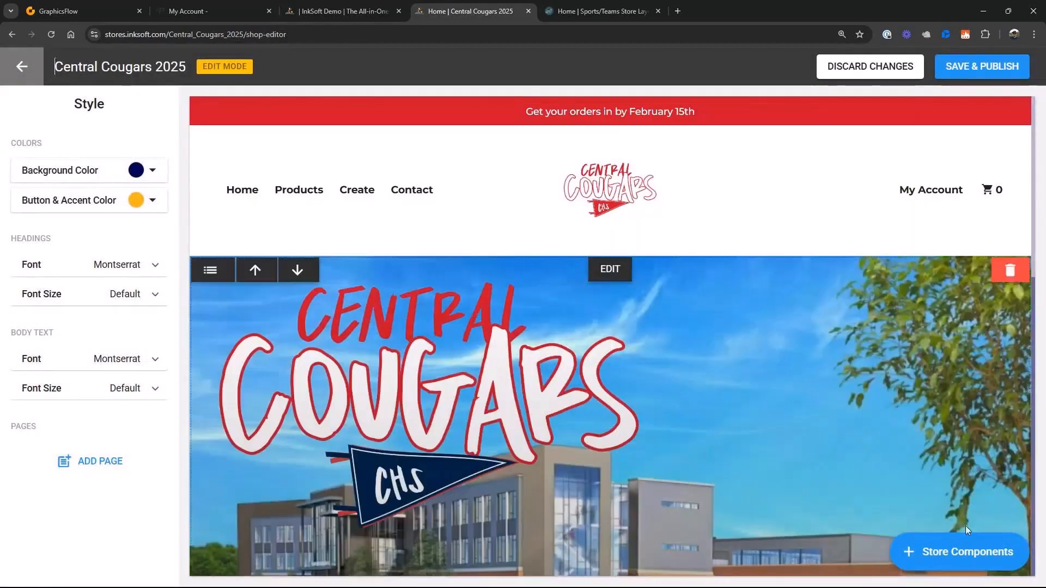
- Add a Featured Products component in Layout 3 to the home page and set its background color to white
left_click(959, 552)
scroll(893, 409, "down", 10)
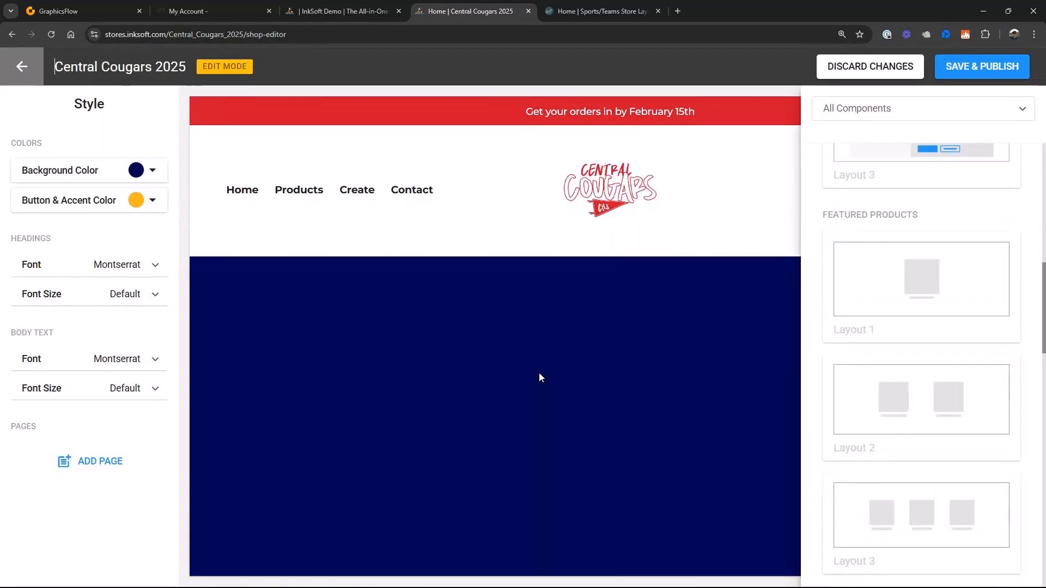
left_click_drag(540, 376, 540, 377)
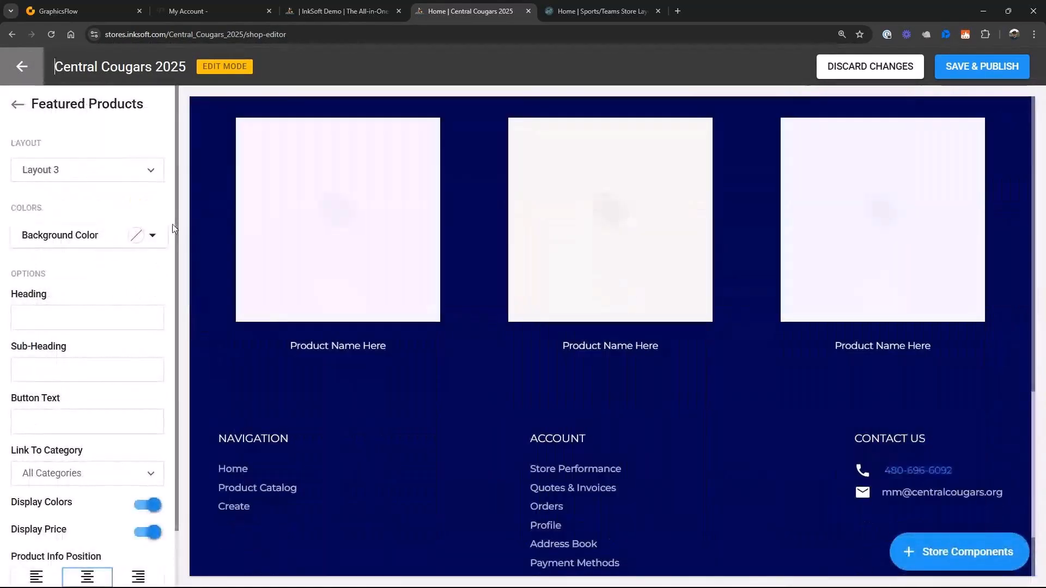
left_click(144, 235)
left_click(23, 301)
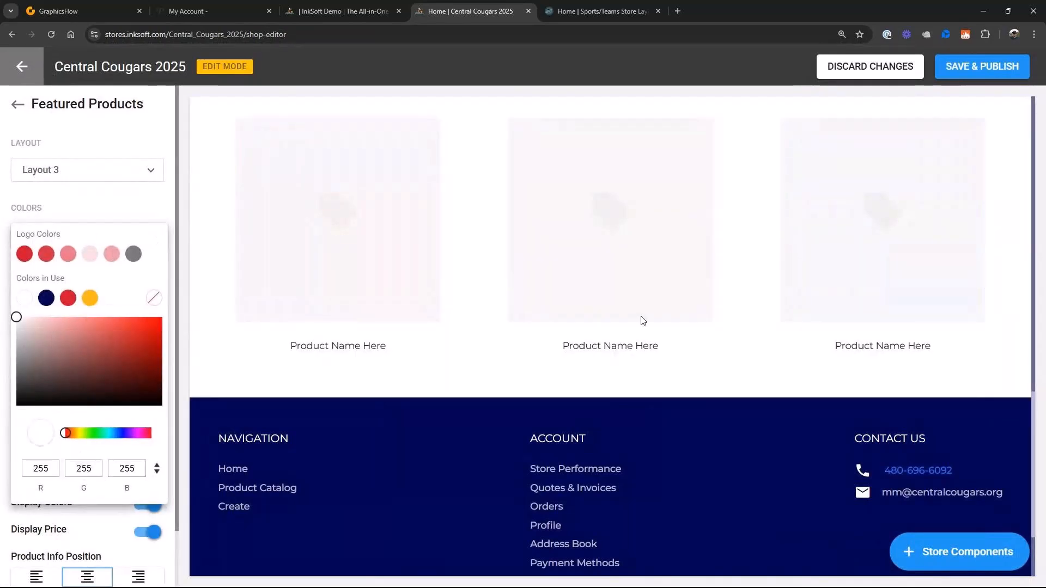
left_click(643, 321)
- Feature the Ultra Cotton Long Sleeve T-Shirt, Snapback Trucker Cap and Ultra Cotton T-Shirt in the new component, in that order
left_click(628, 381)
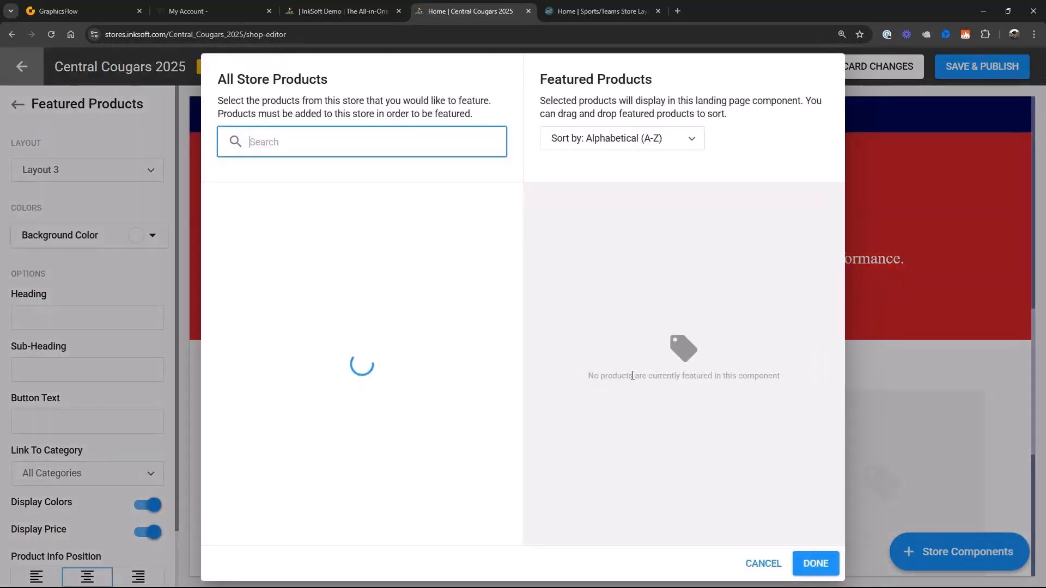
left_click(502, 223)
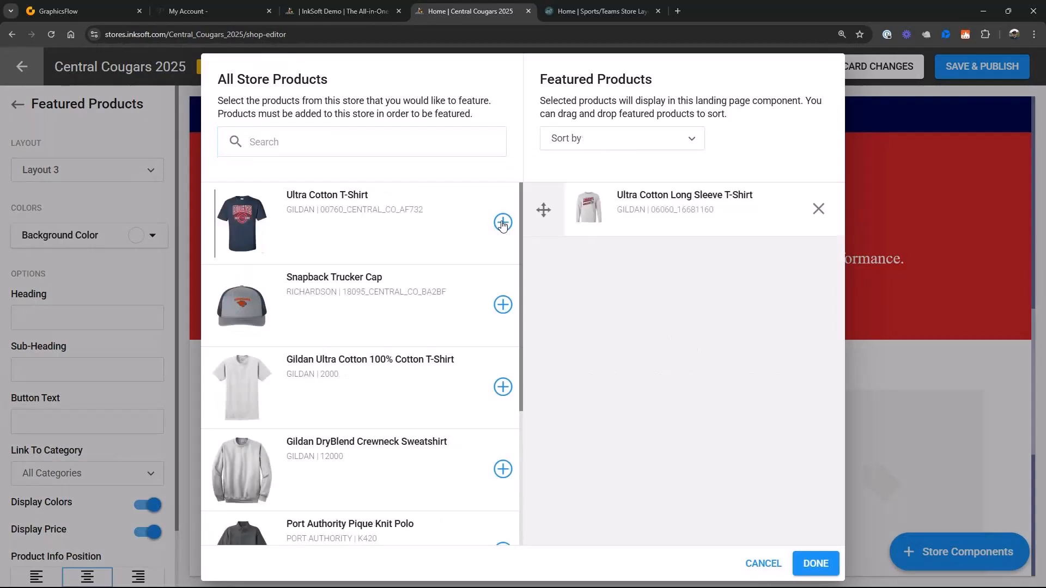
left_click(502, 223)
left_click(503, 223)
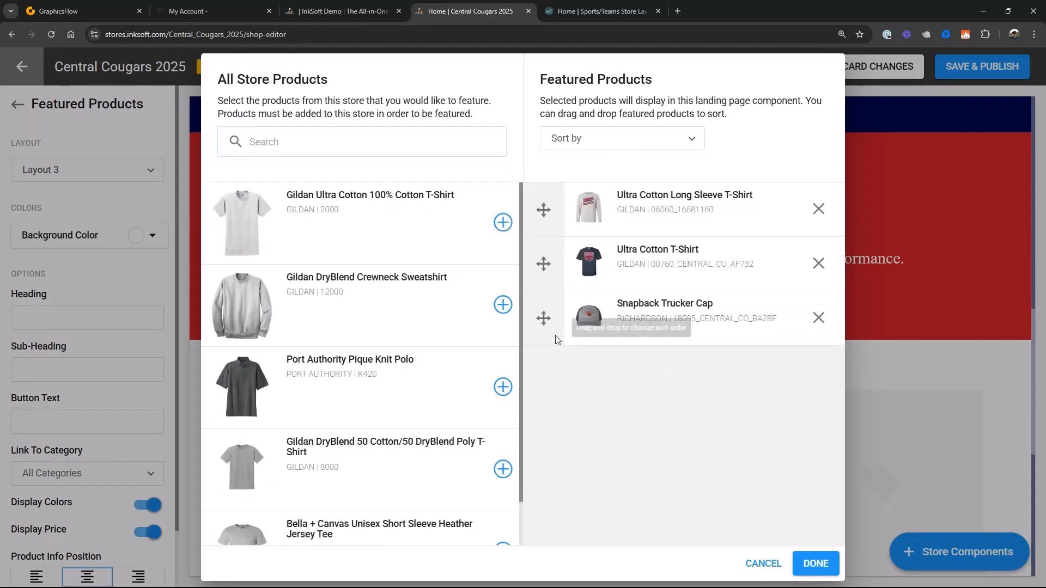
left_click_drag(561, 311, 550, 263)
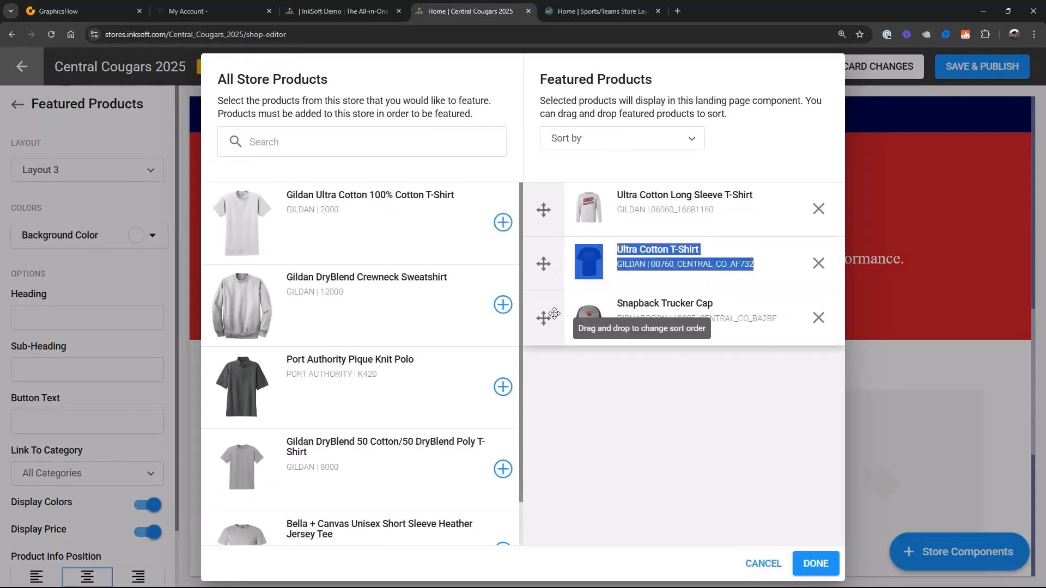
left_click_drag(544, 318, 544, 256)
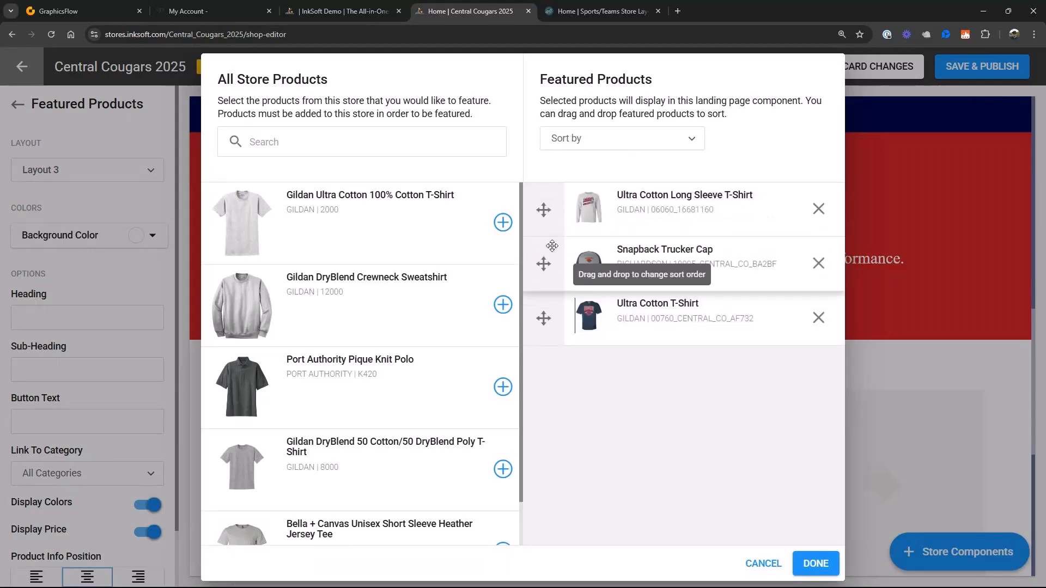
left_click(816, 564)
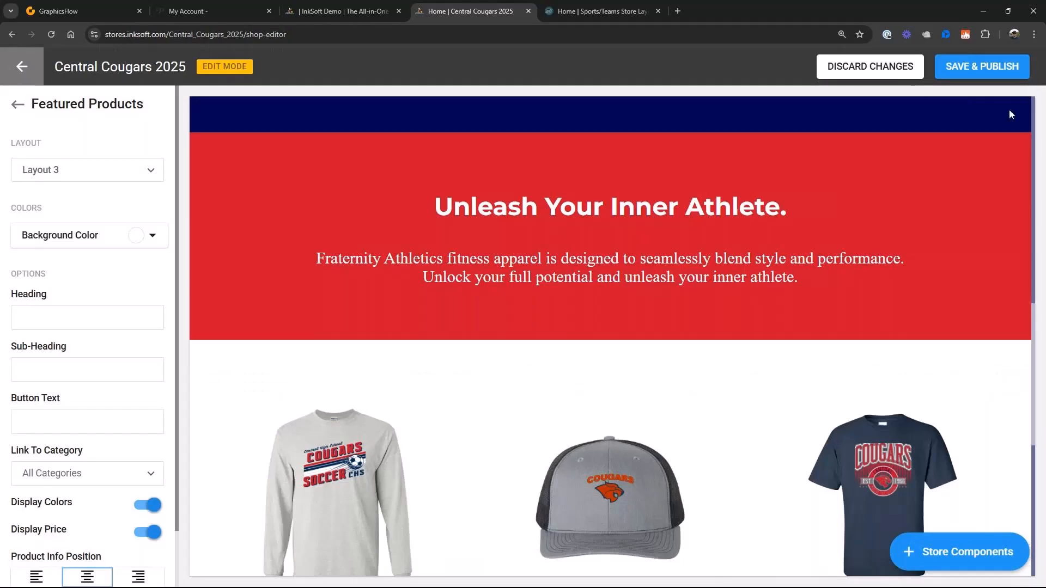
- Reorder the home page components so Featured Products sits directly after the Countdown, and save and publish the store
left_click(211, 355)
scroll(561, 417, "down", 1)
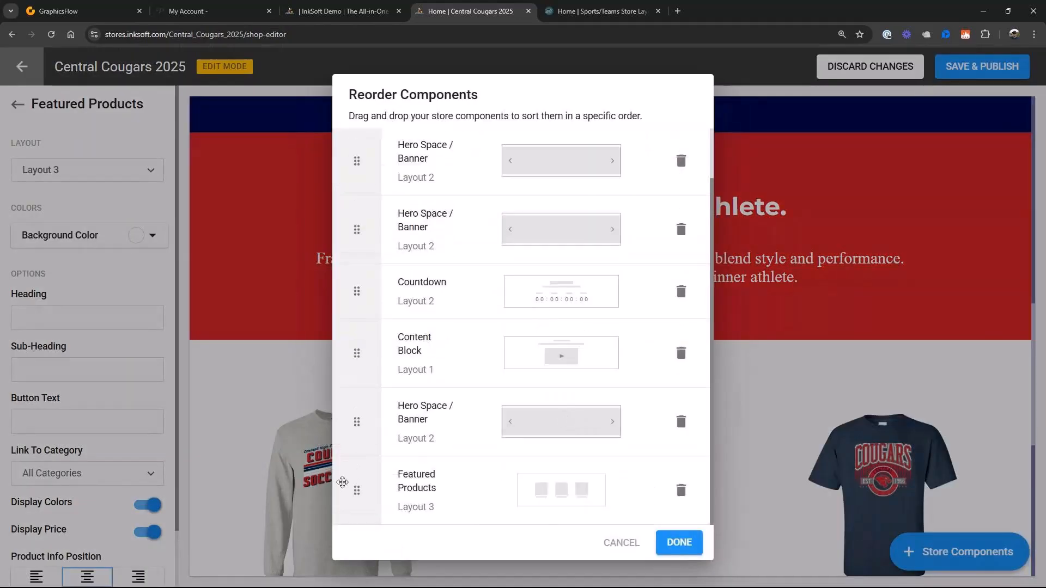
left_click_drag(360, 495, 364, 430)
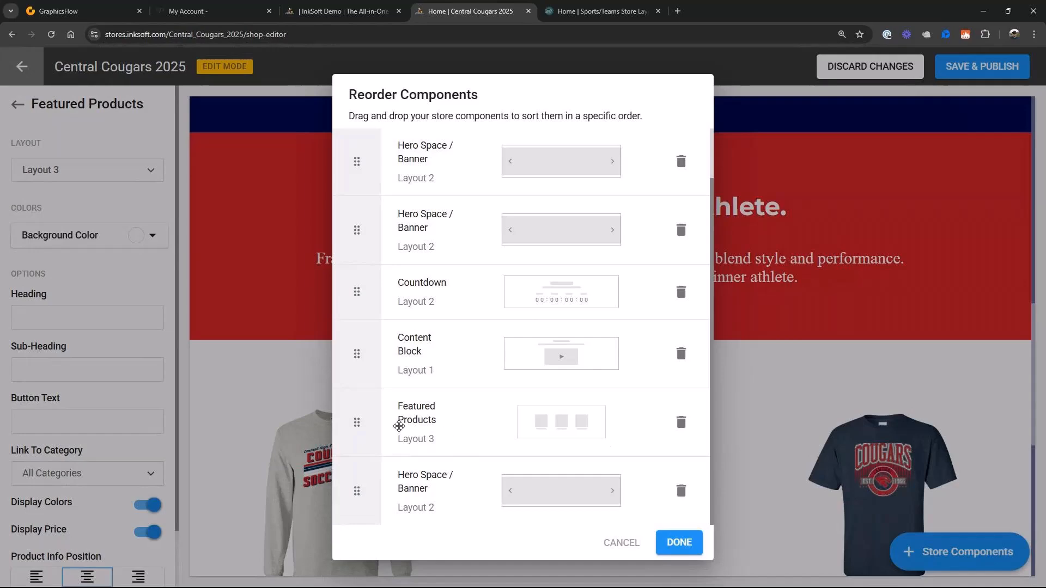
left_click_drag(369, 428, 356, 355)
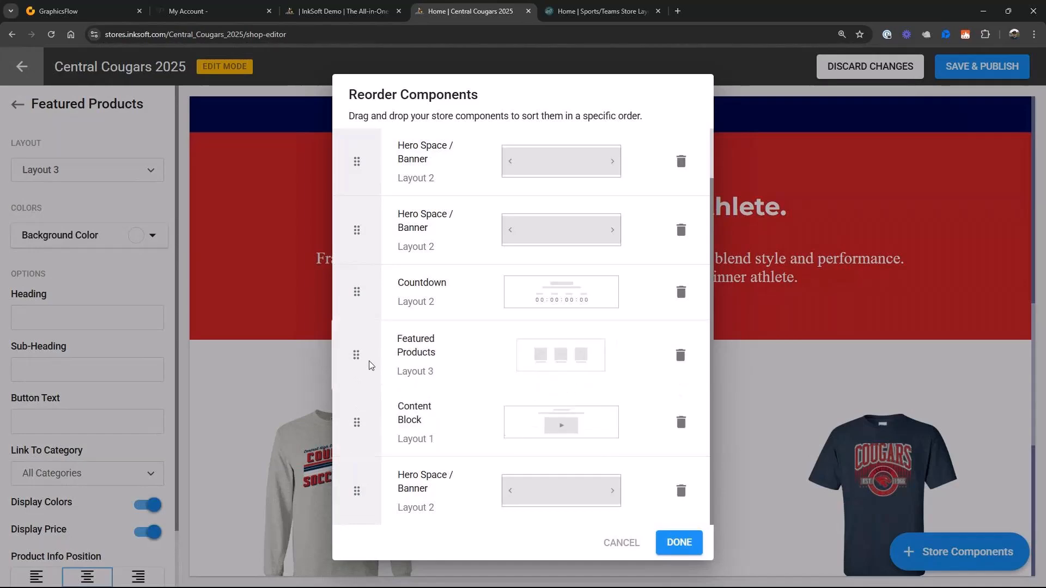
left_click(681, 544)
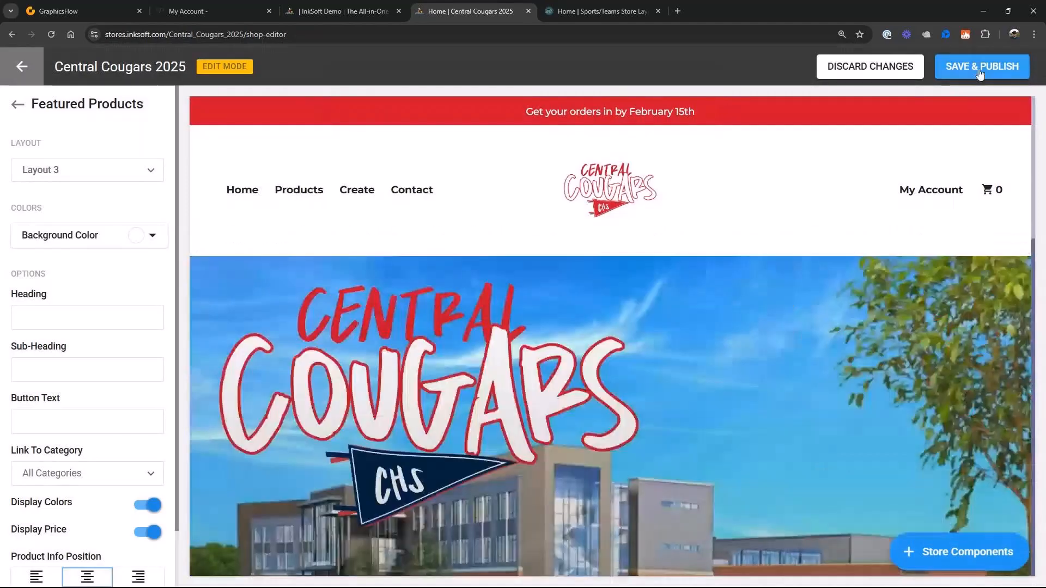
left_click(980, 74)
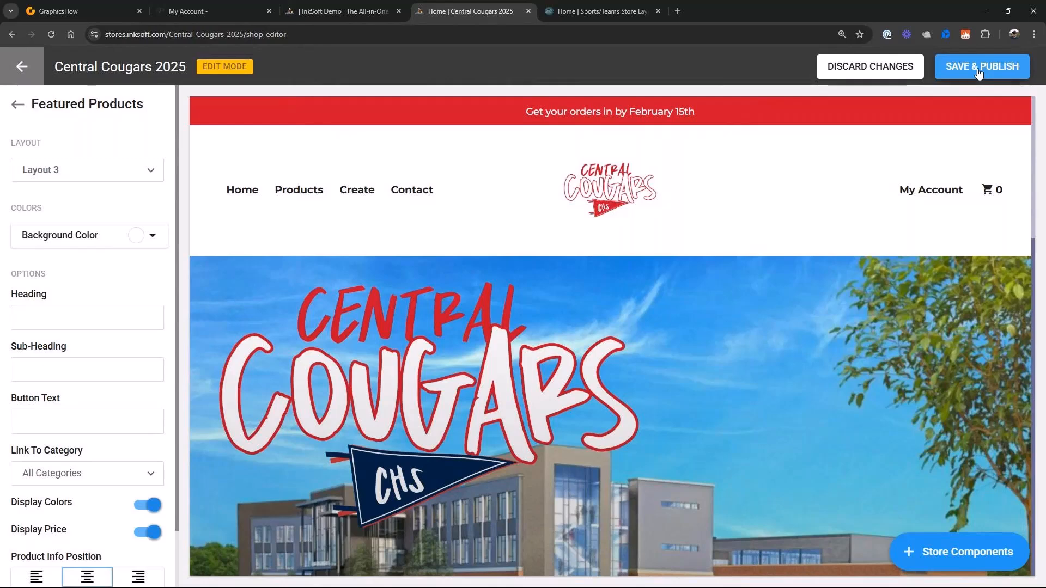
left_click(979, 72)
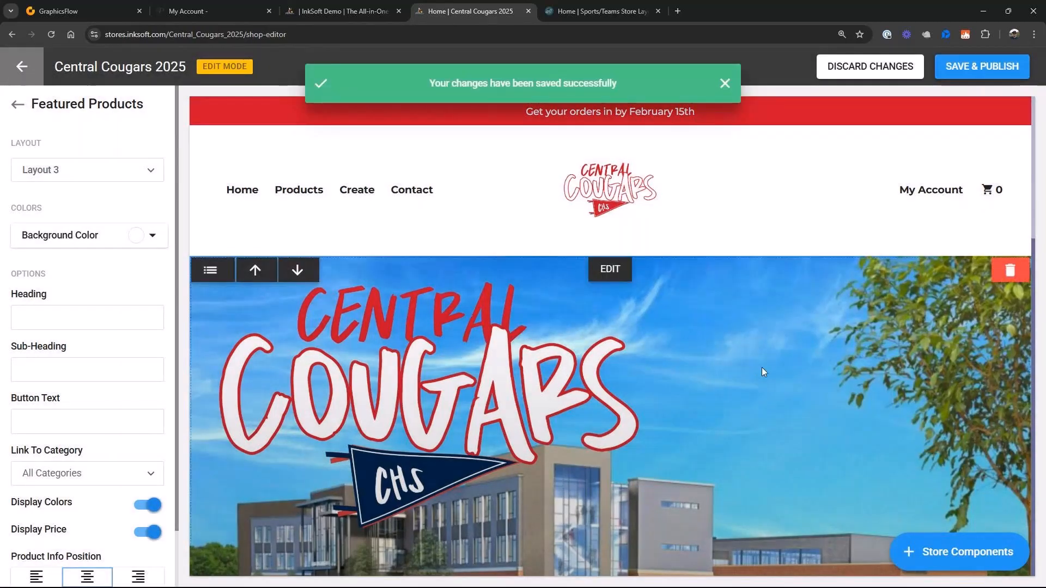
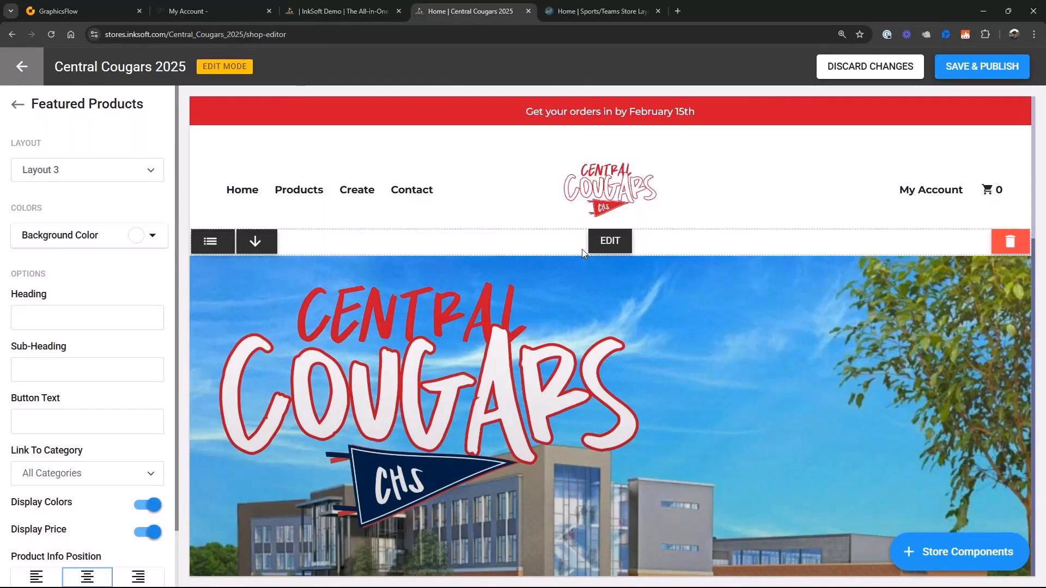
- Open the store's performance page and search for a customer to give access in the customer access settings
left_click(618, 142)
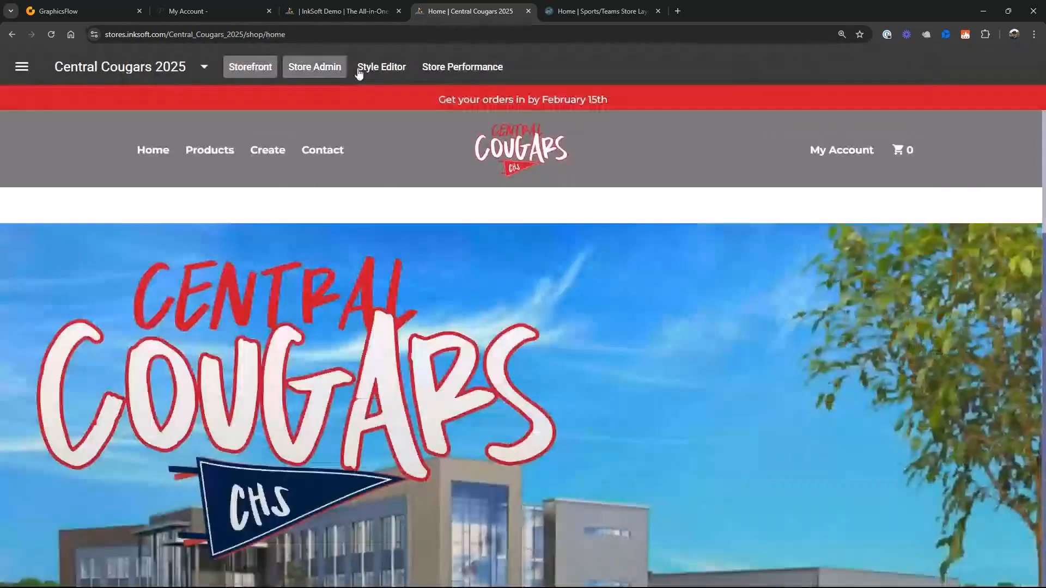
left_click(453, 68)
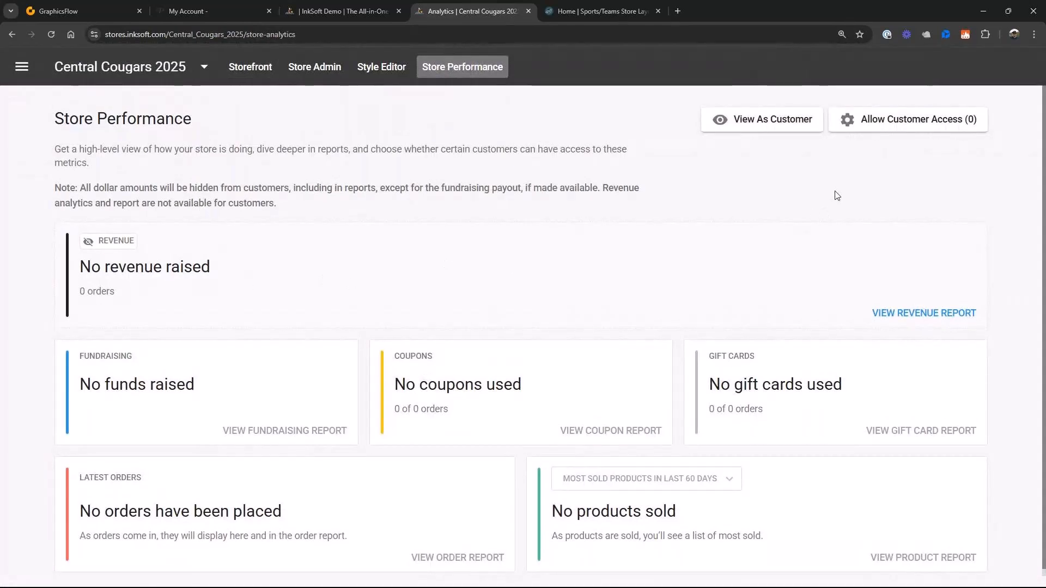
left_click(918, 123)
left_click(708, 317)
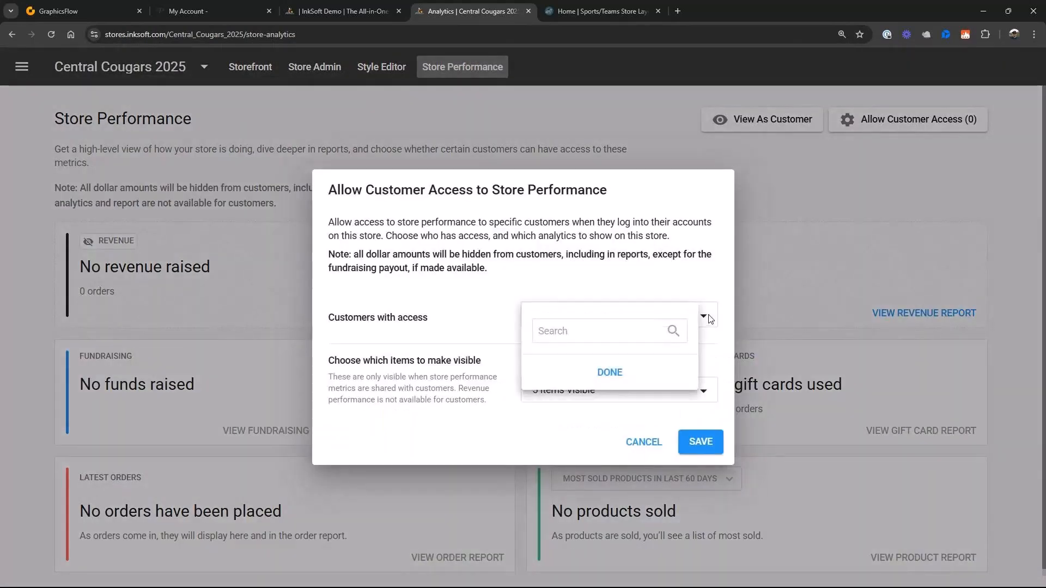
left_click(708, 317)
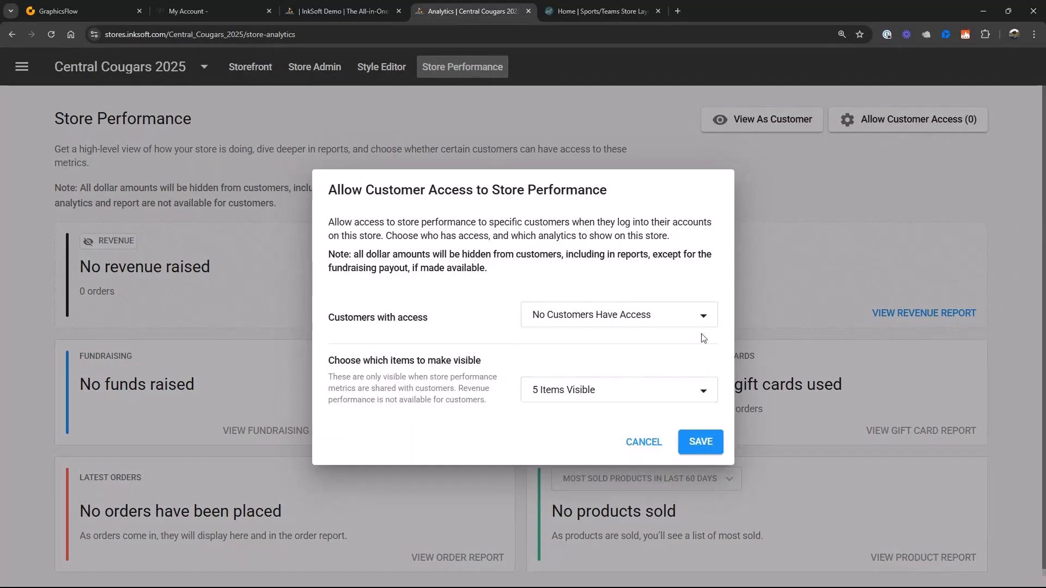
left_click(704, 320)
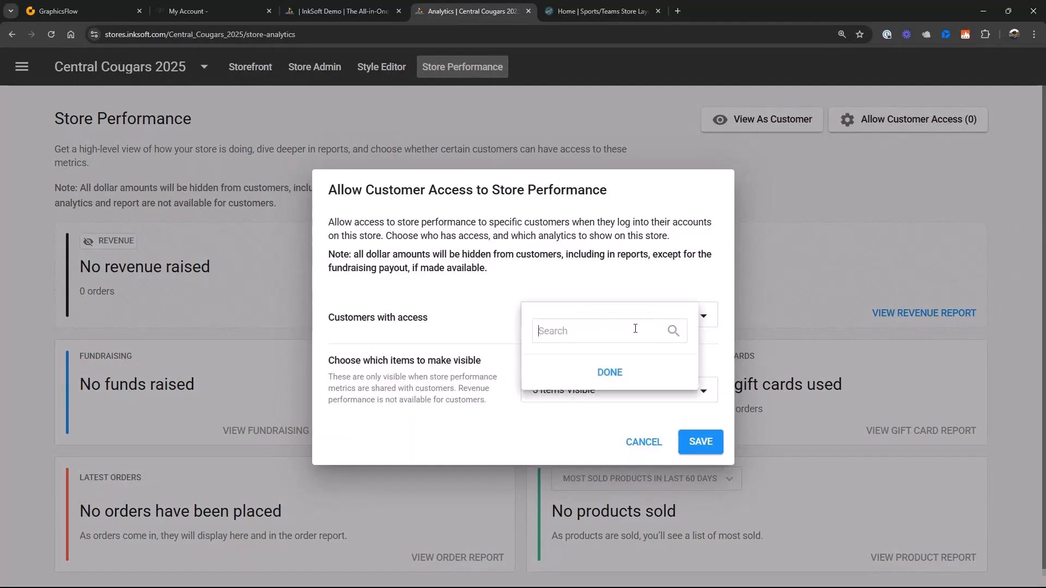
type("mary")
left_click(619, 376)
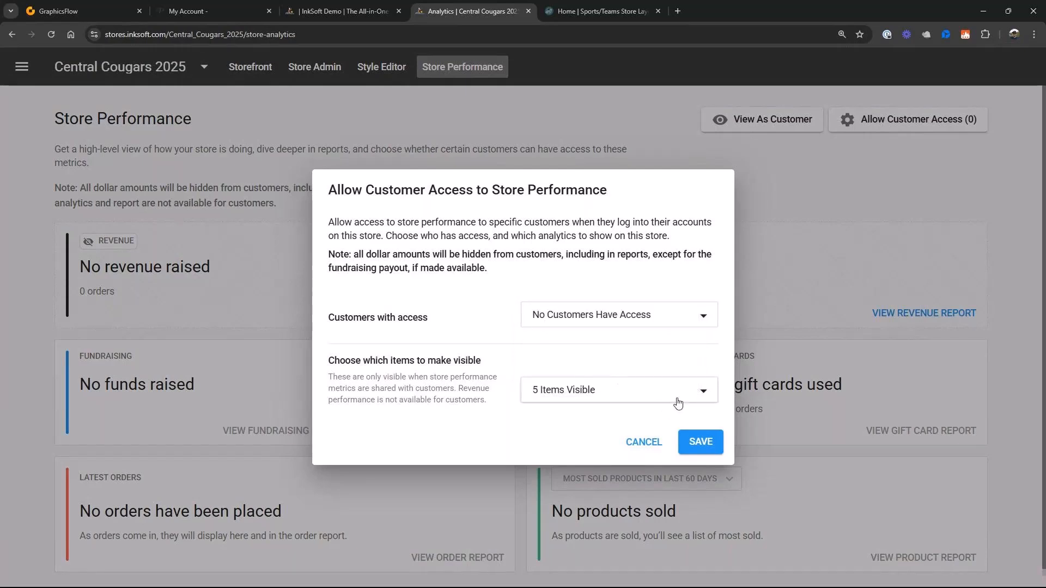
- Check which performance items customers can see, cancel the access settings, and preview the store performance page as a customer
left_click(700, 390)
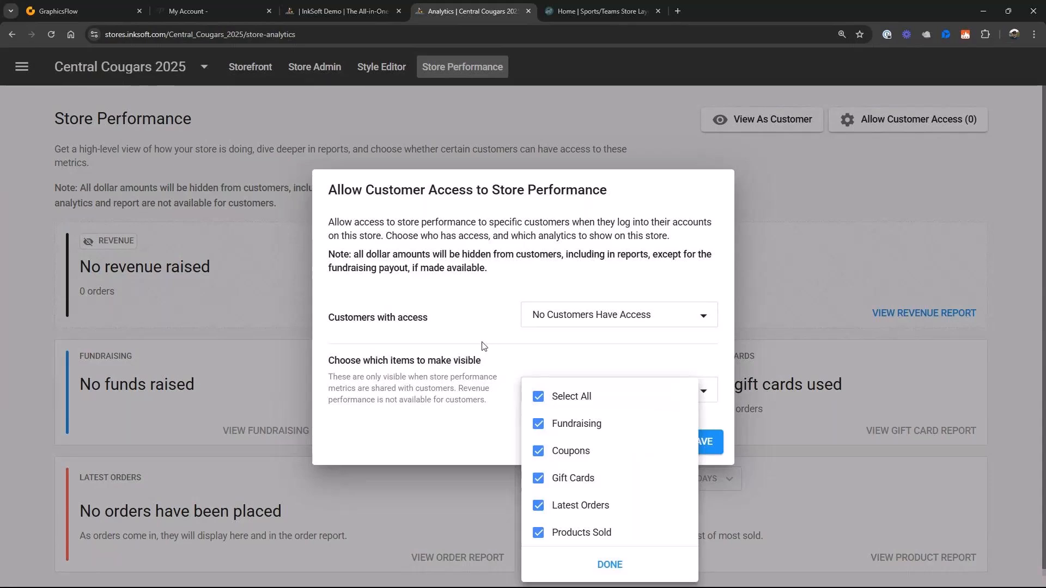
left_click(481, 292)
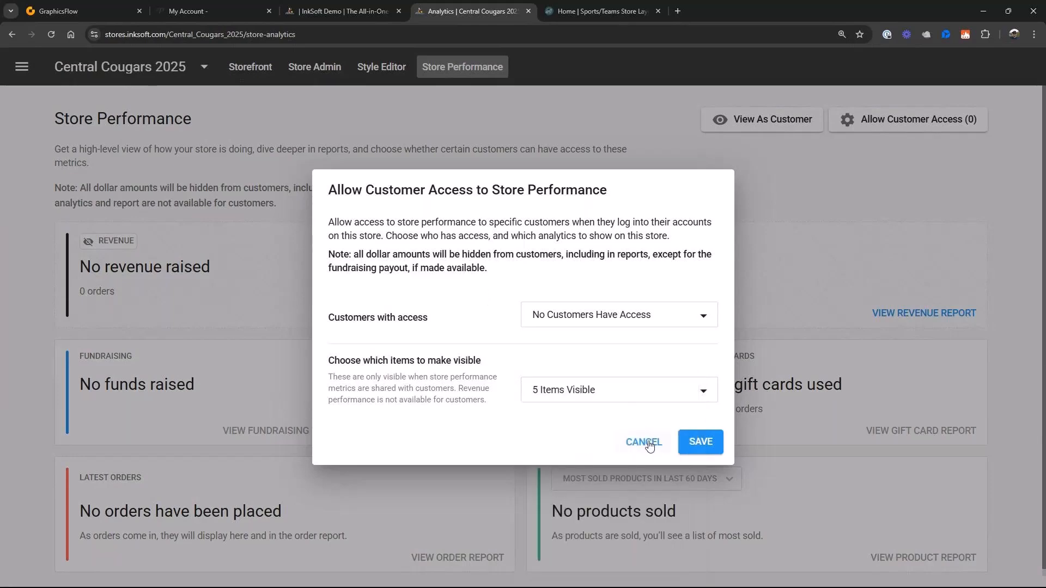
left_click(649, 444)
left_click(791, 126)
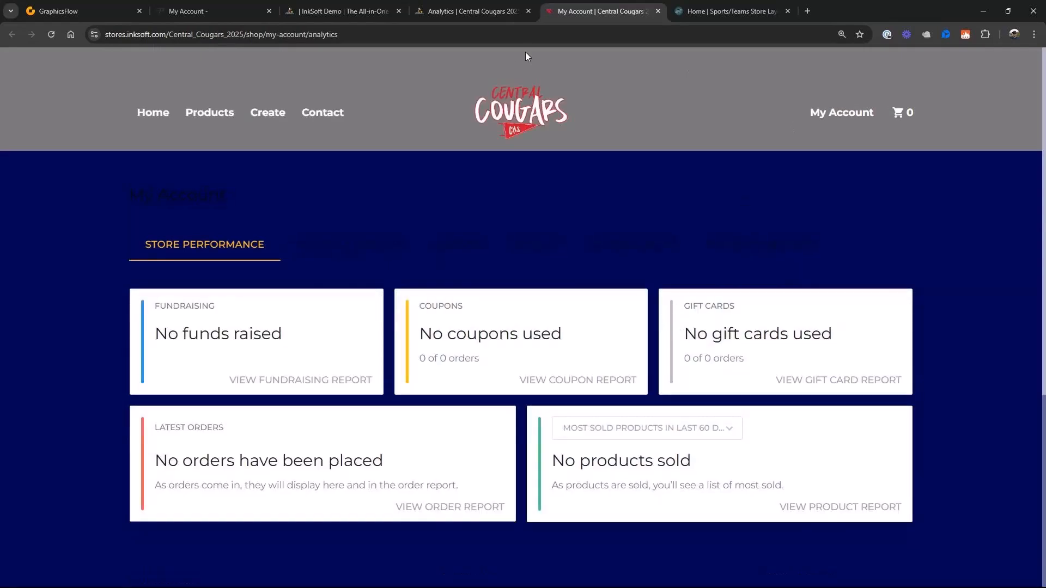
left_click(479, 11)
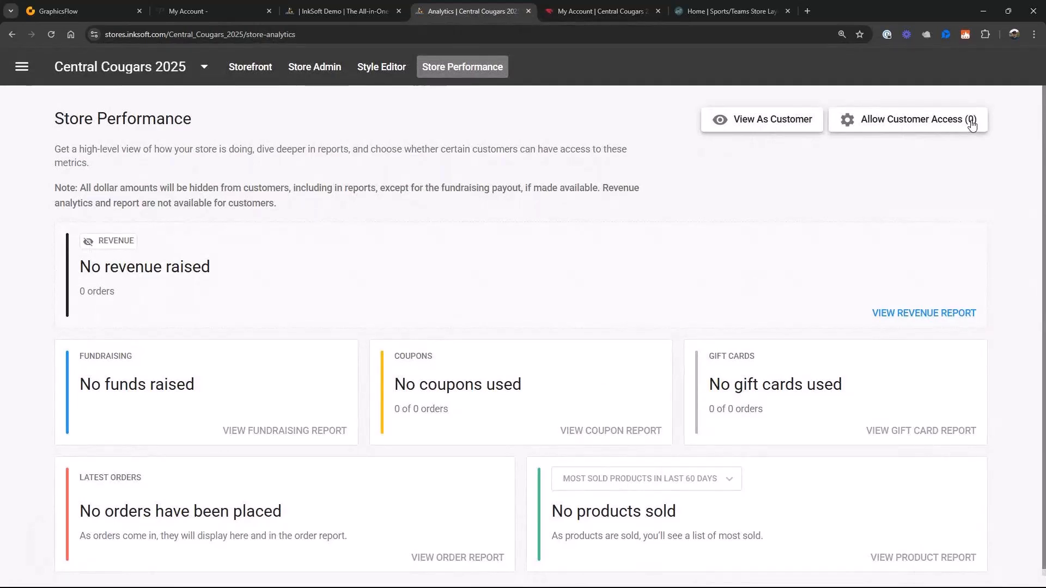
- Look up the Add New User Account action under the marketing user accounts, and return to the store's performance page
left_click(21, 68)
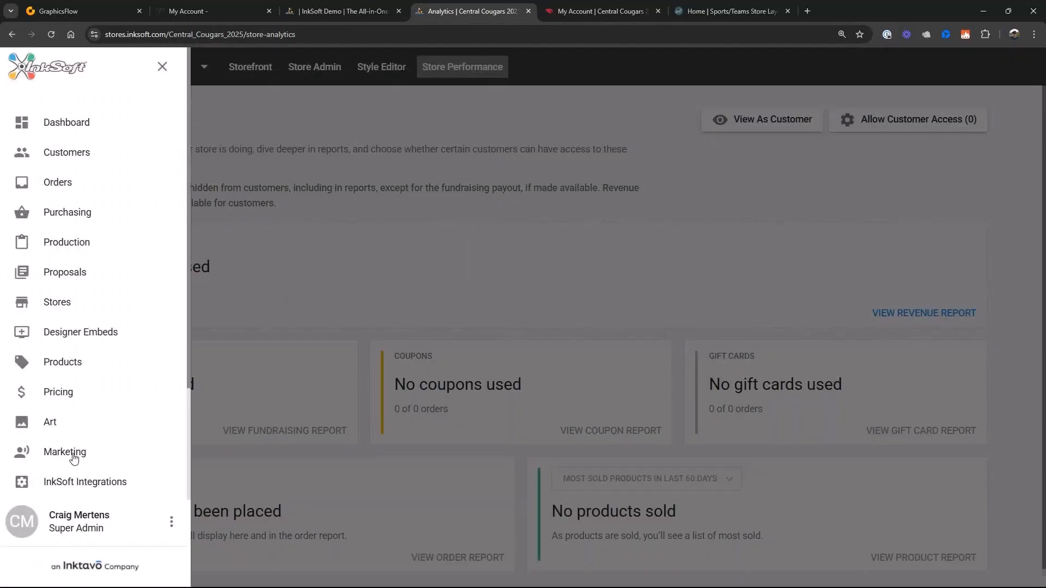
left_click(78, 459)
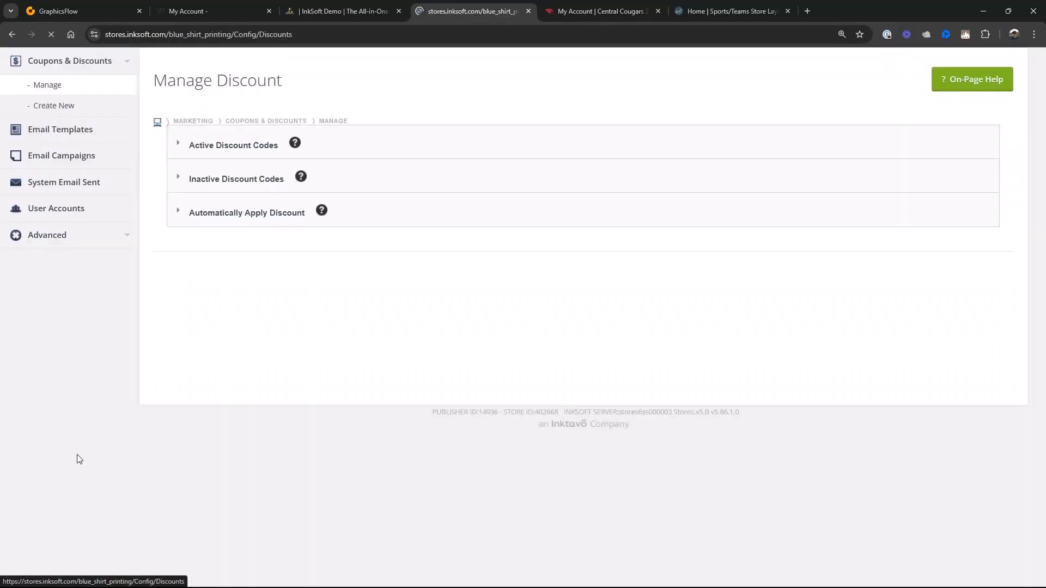
left_click(52, 287)
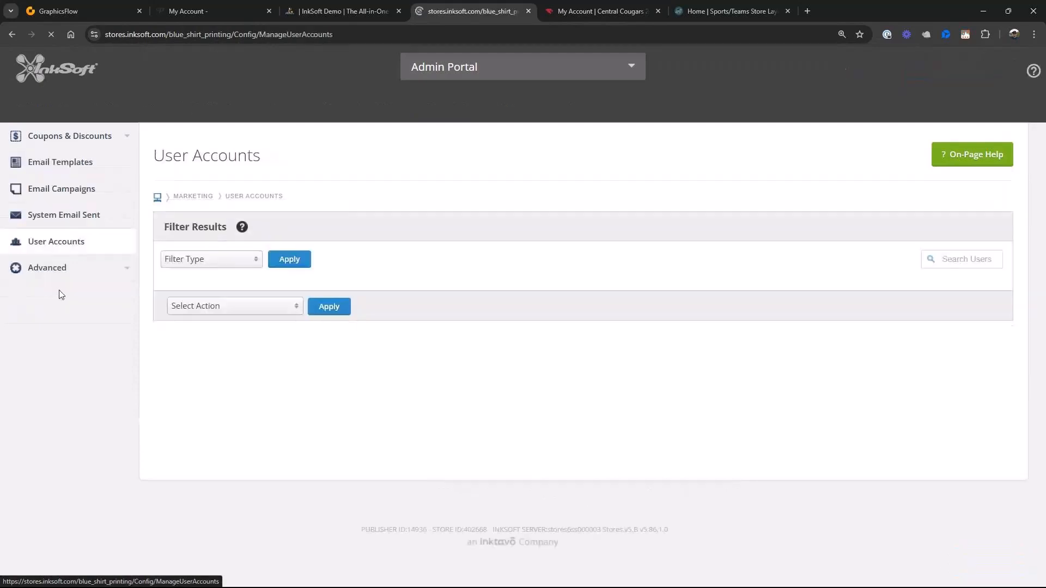
left_click(299, 307)
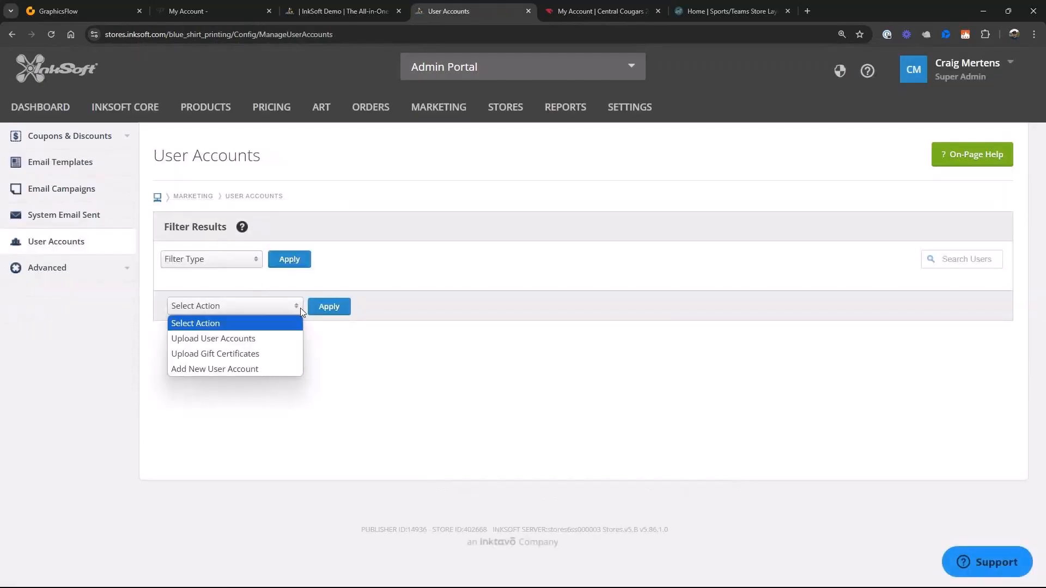
left_click(209, 371)
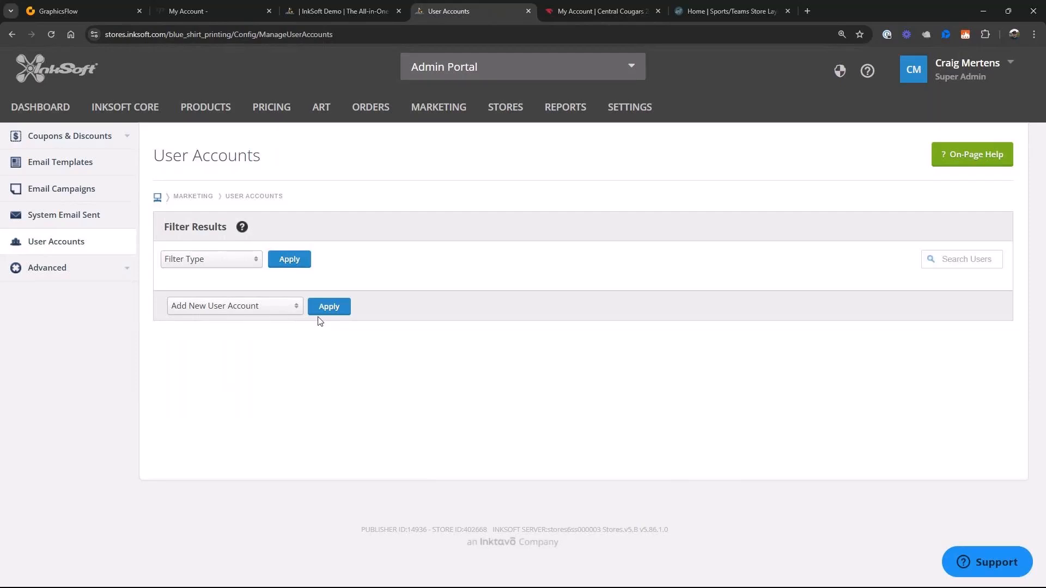
left_click(13, 34)
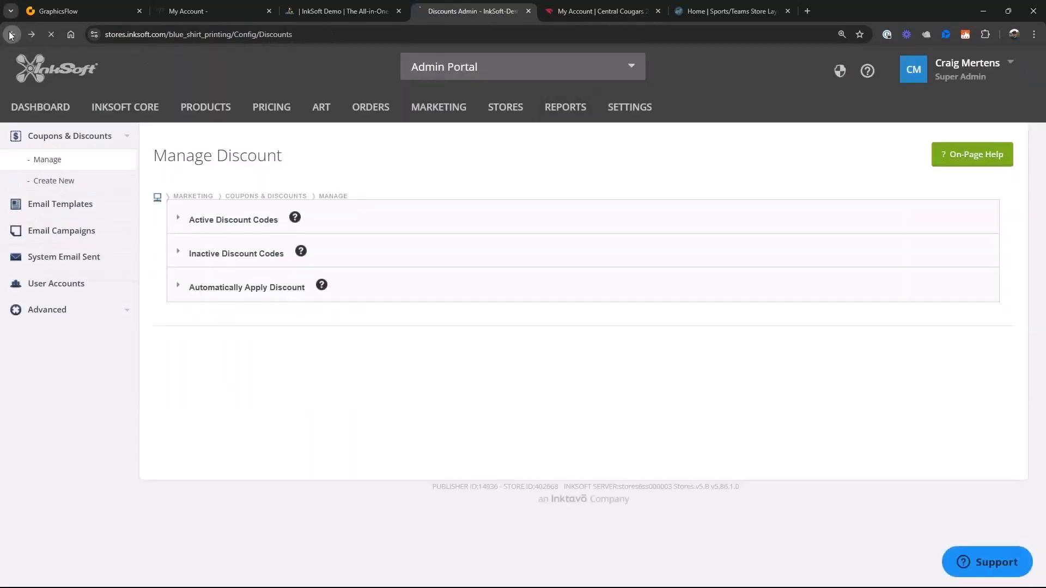
left_click(12, 34)
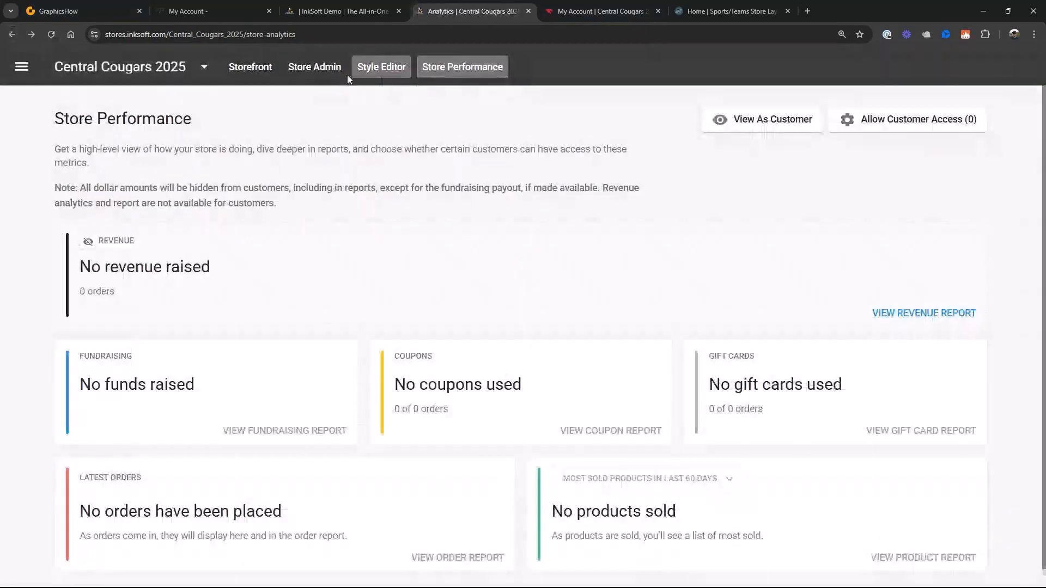
- Add a Call To Action component in Layout 3 to the store's home page in the style editor
left_click(371, 69)
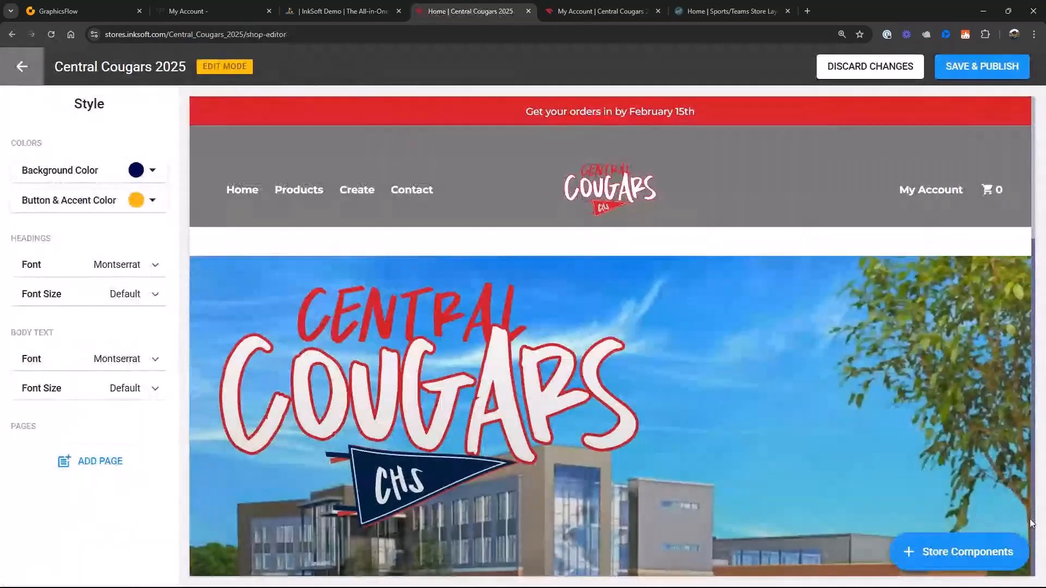
scroll(948, 550, "down", 2)
left_click(949, 553)
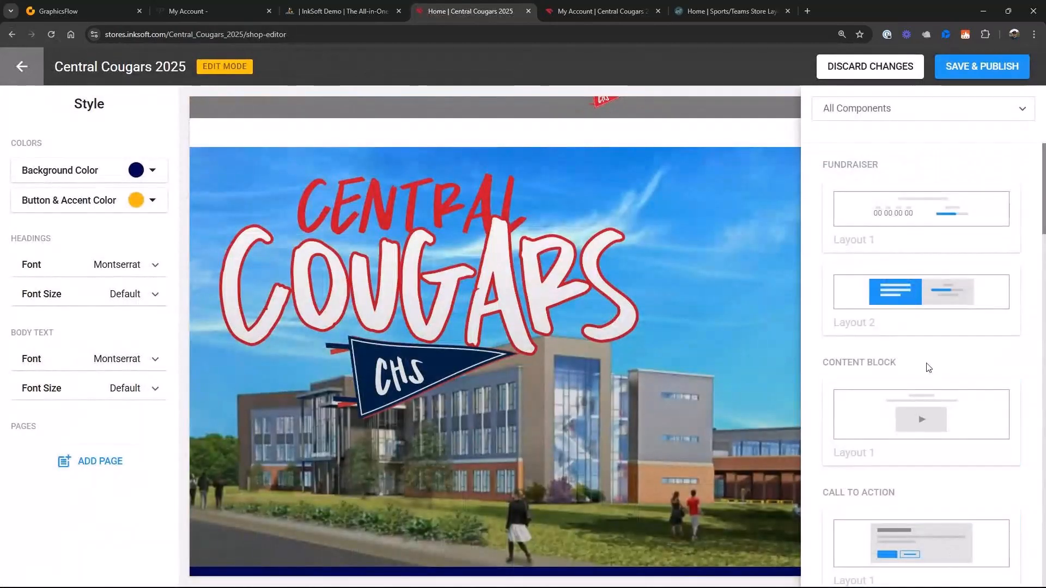
scroll(928, 365, "down", 5)
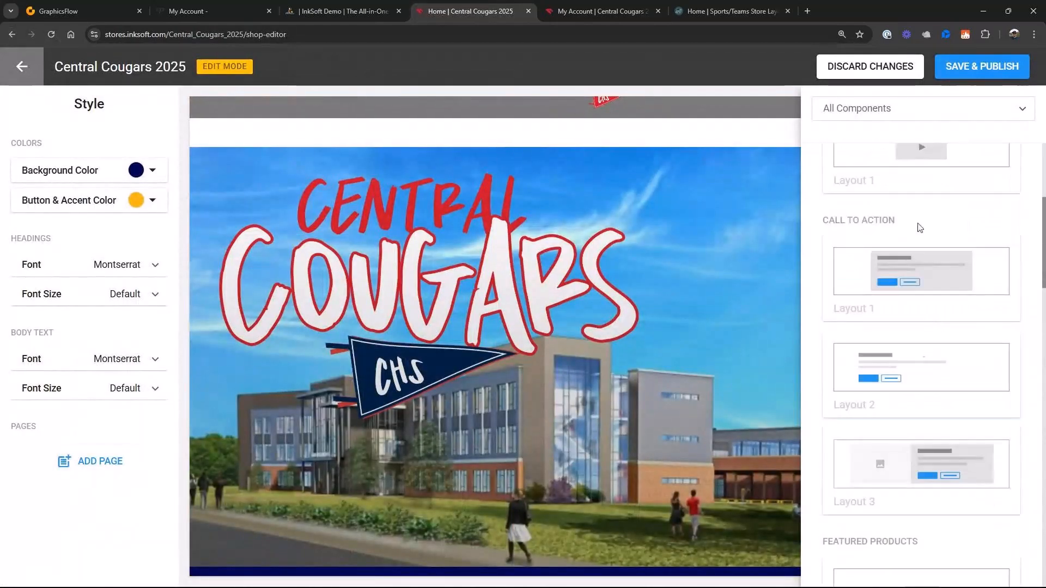
scroll(901, 468, "down", 2)
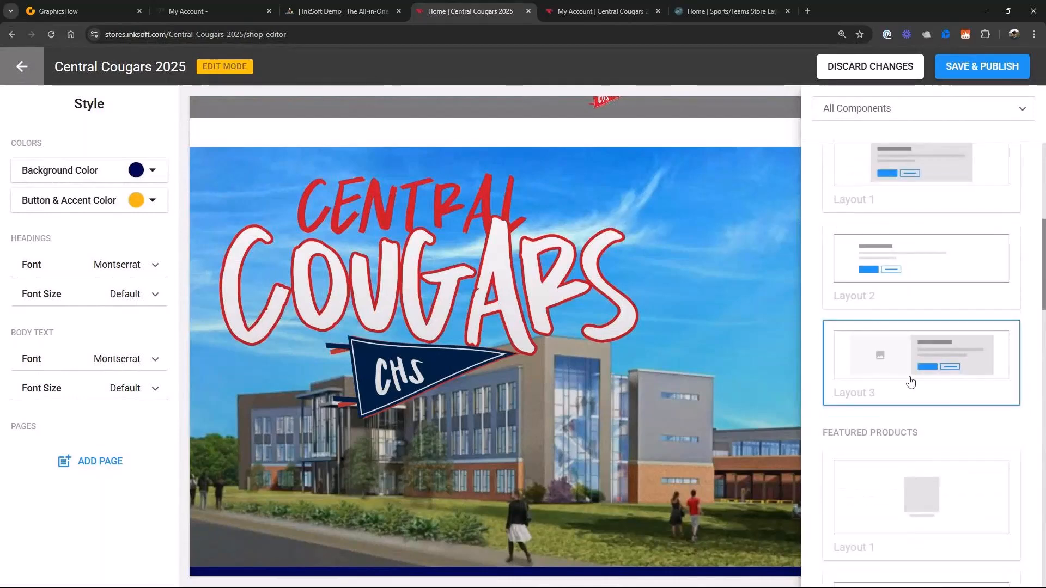
left_click(909, 380)
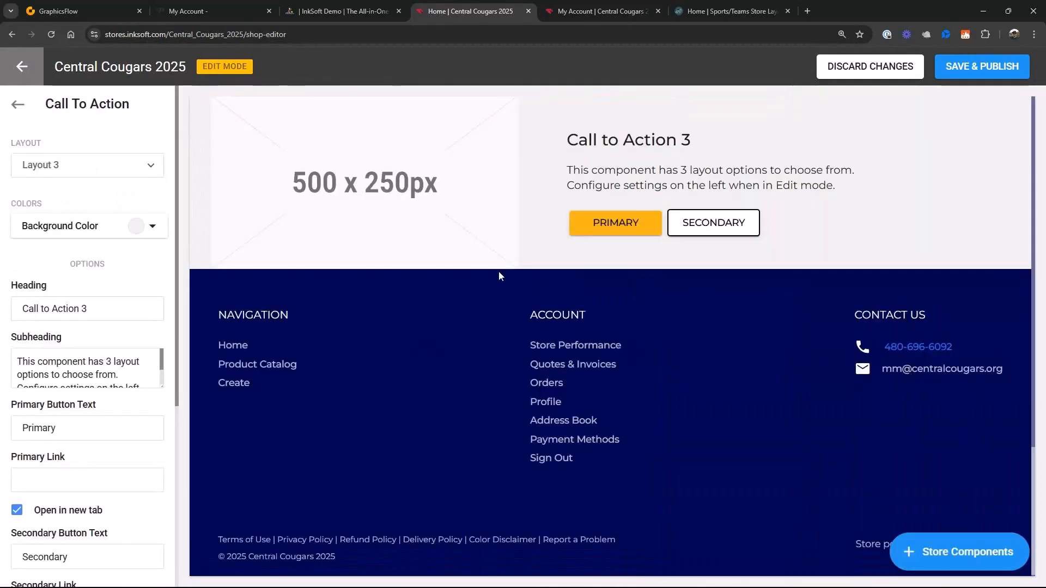
- Upload the Football Banner image from the East Eagles Store Files folder Store Banner and Logo as the Call To Action image
scroll(506, 286, "up", 1)
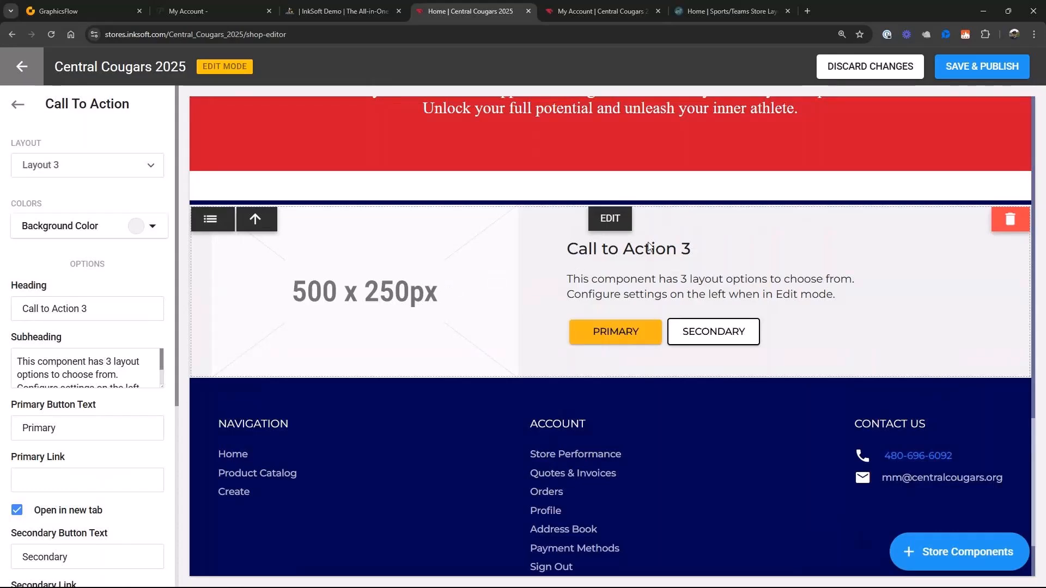
scroll(625, 228, "down", 2)
scroll(149, 343, "down", 5)
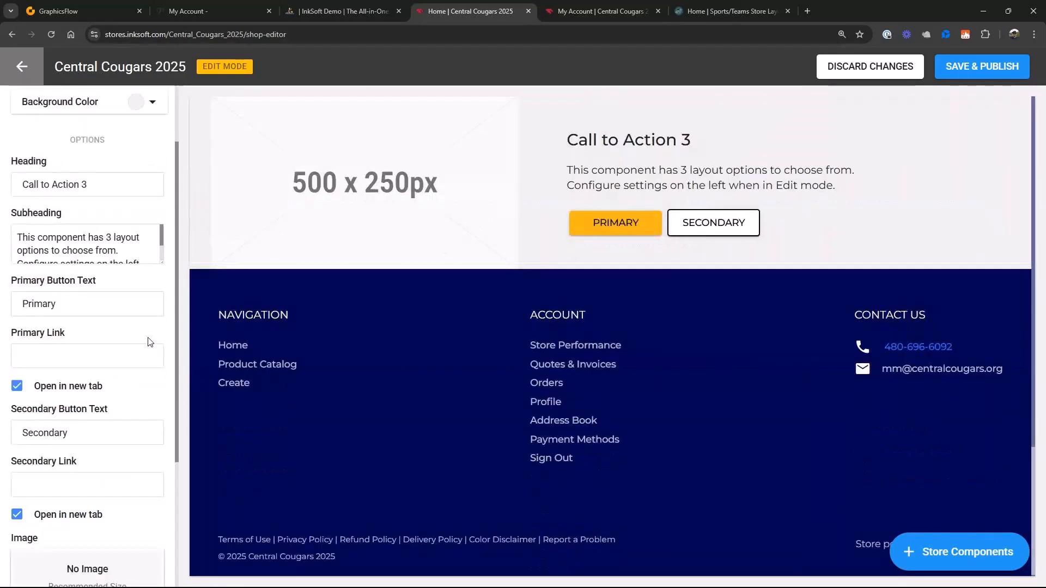
left_click(89, 518)
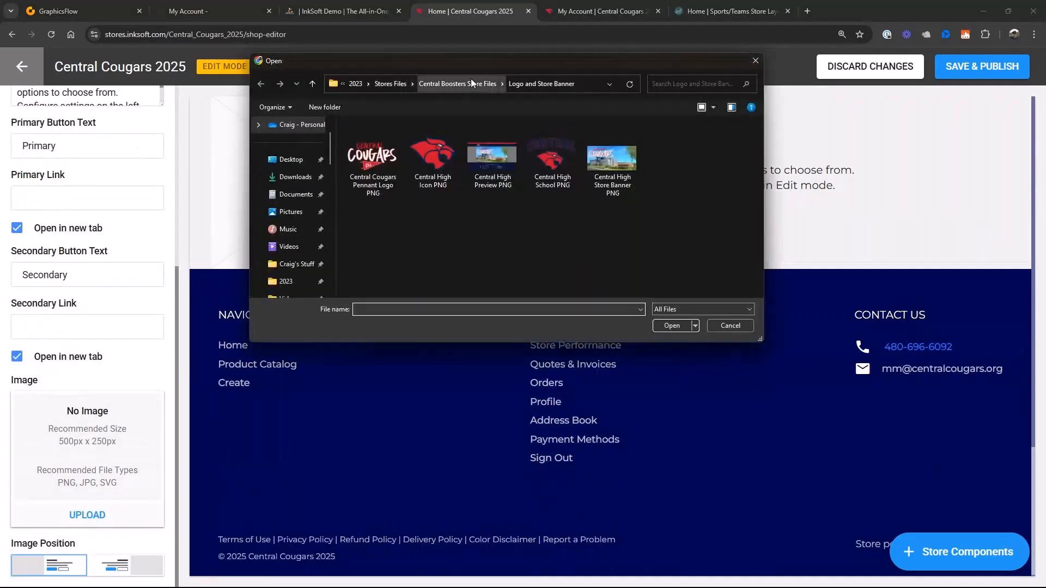
left_click(388, 83)
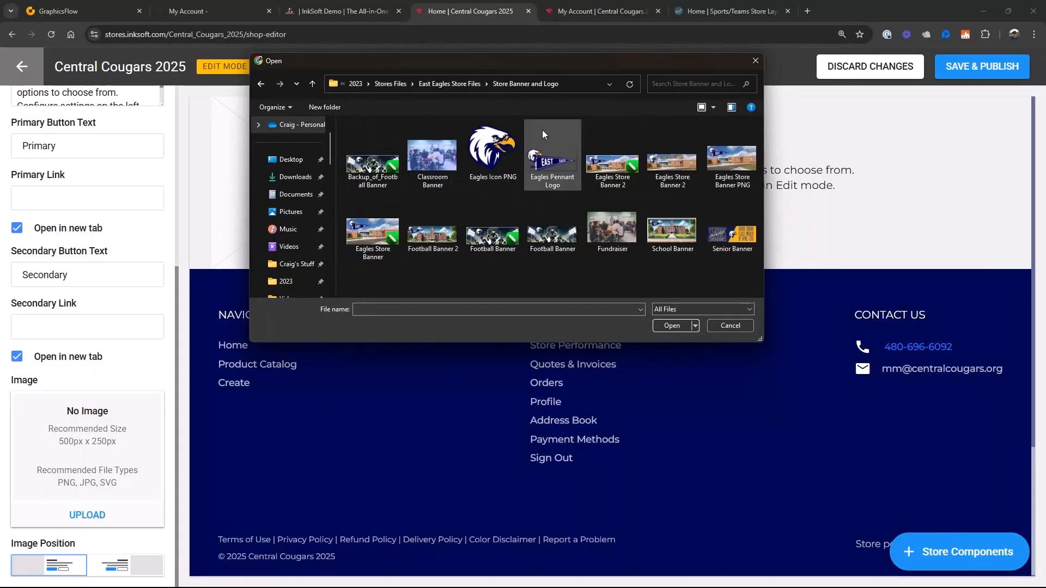
left_click(552, 222)
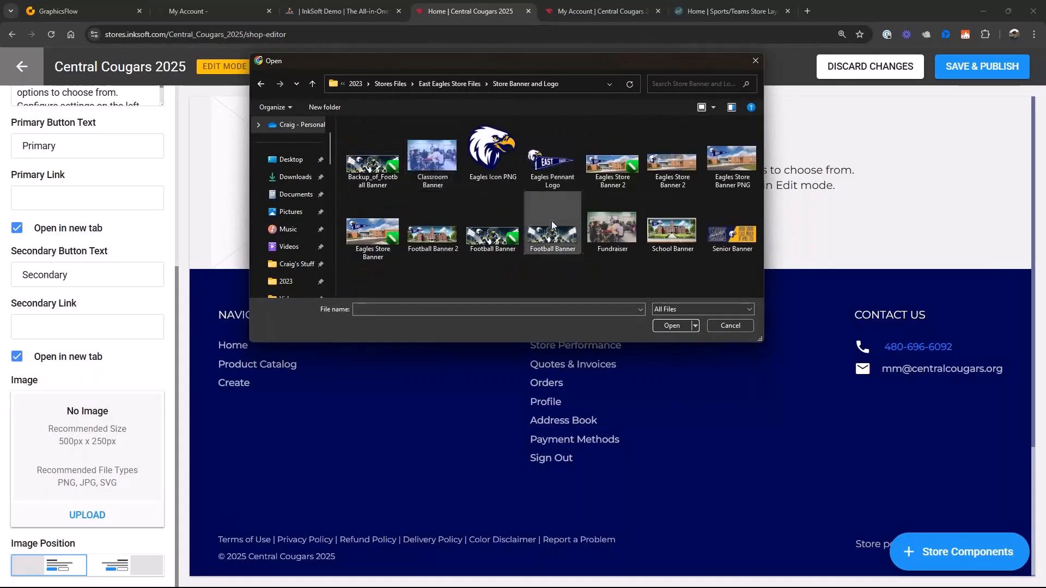
left_click(674, 326)
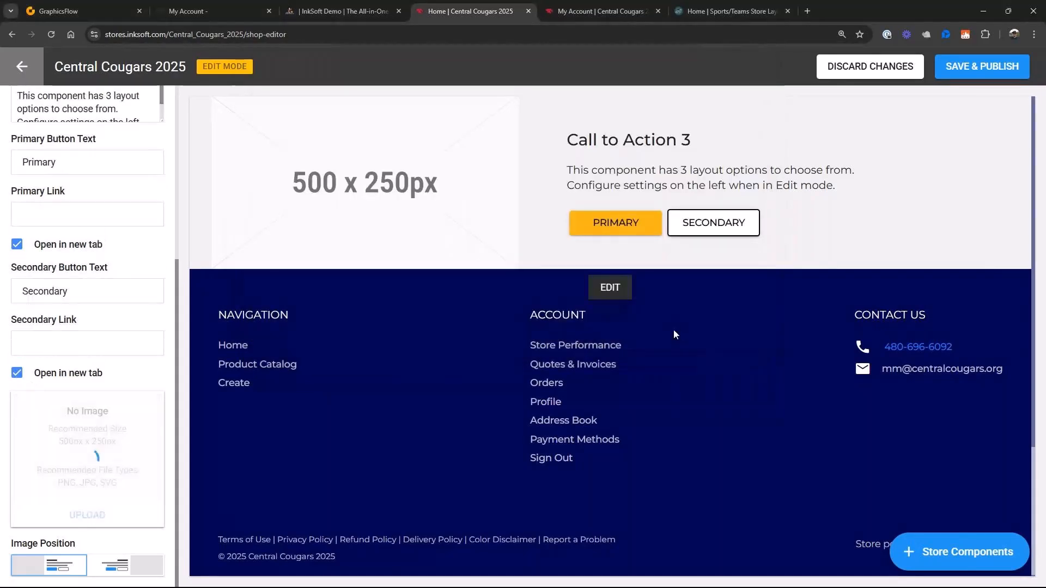